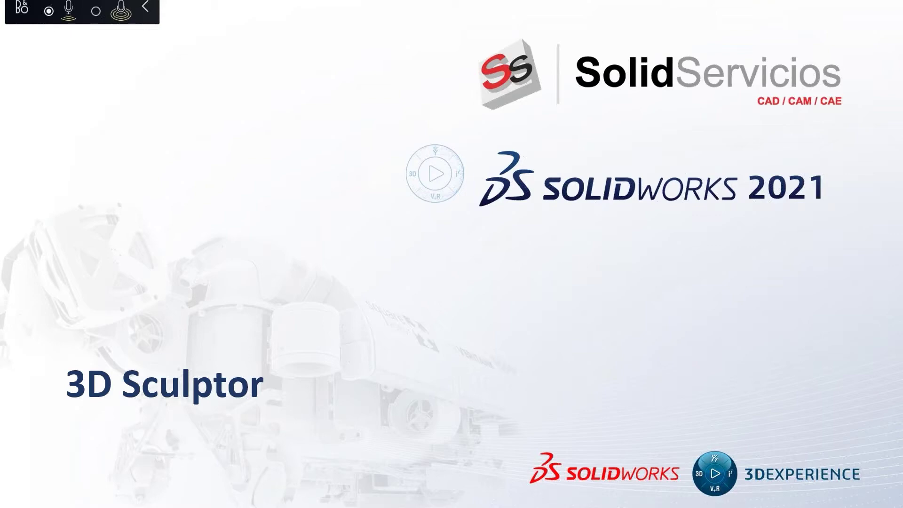
Advance from the 3D Sculptor title slide to the Agenda slide
key("Right")
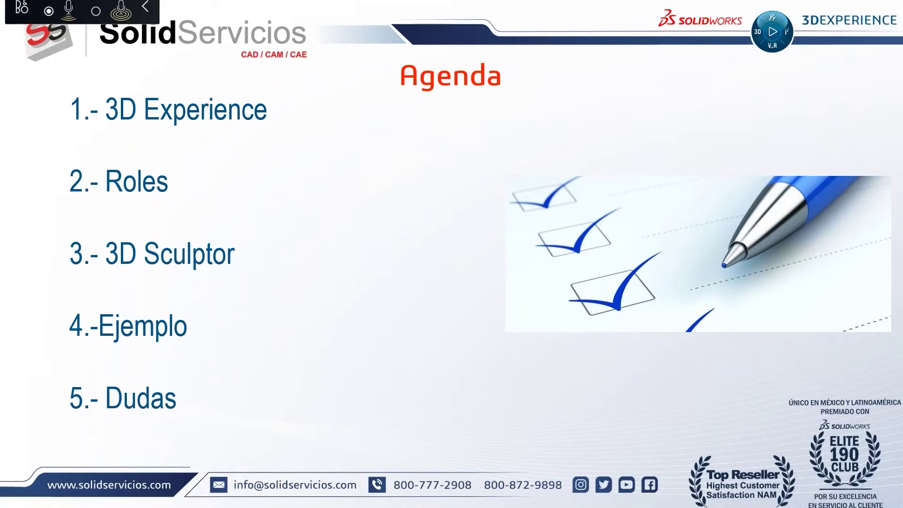
Go to the 3D Experience slide with the Idea-to-Servicio lifecycle diagram
key("Right")
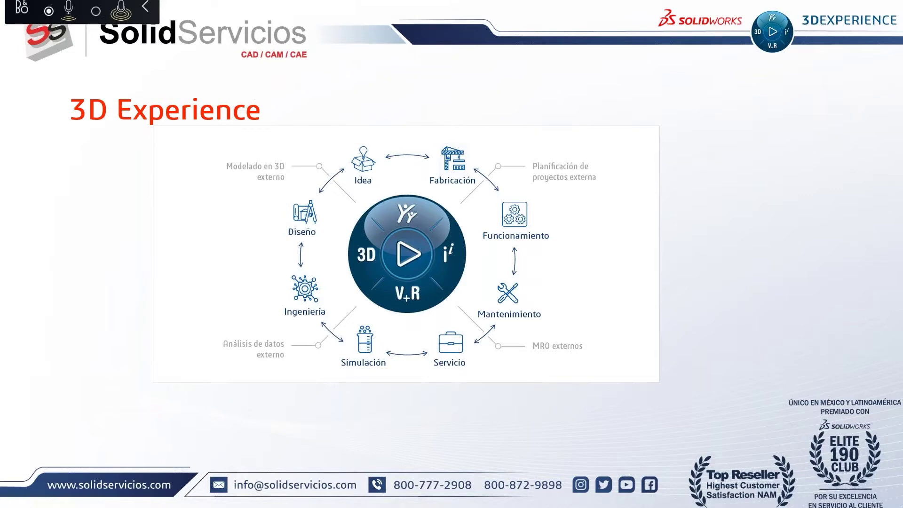
Go to the 'Gestión en la nube' slide showing the cloud data-centre image
key("Right")
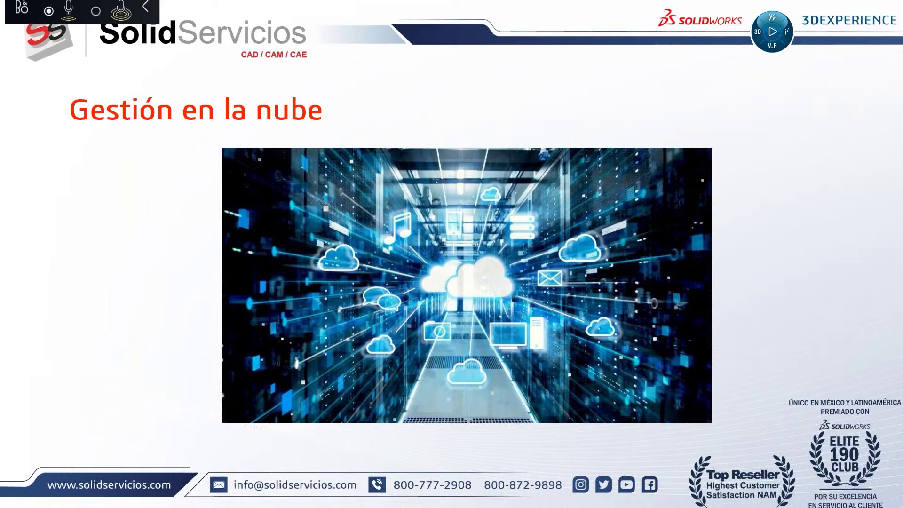
Go to the 'Interface 3D Experience (Dashboard)' slide with the roles list and xShape
key("Right")
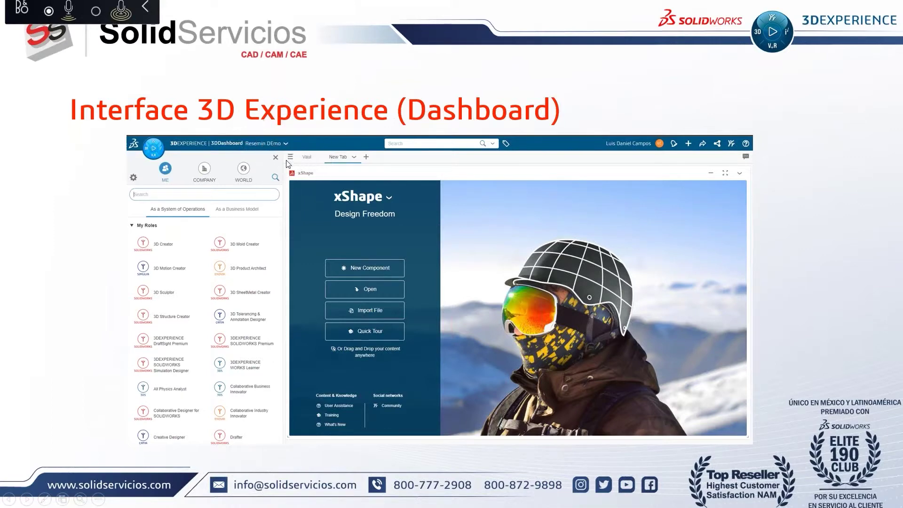
Highlight the 3DEXPERIENCE compass on the dashboard screenshot with a red circle
key("ctrl")
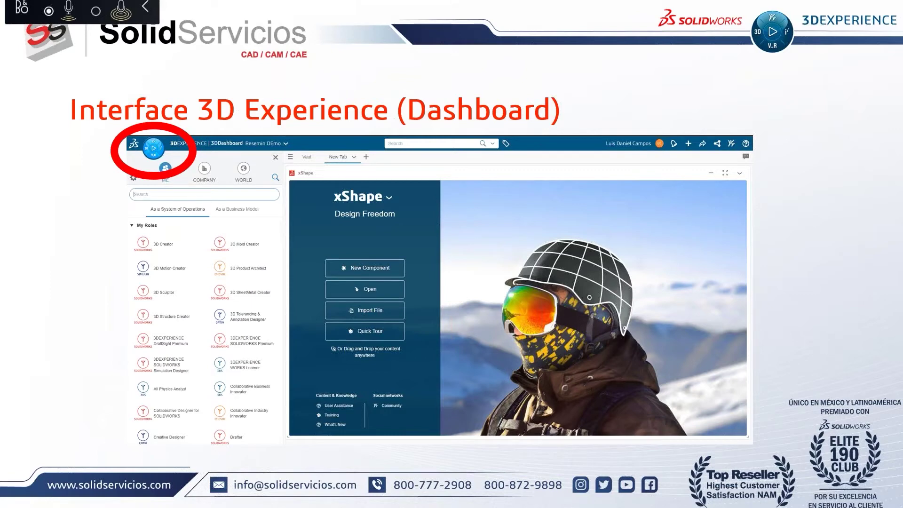
Show the Roles slide listing 3D Creator through 3DEXPERIENCE WORKS Learner
key("Right")
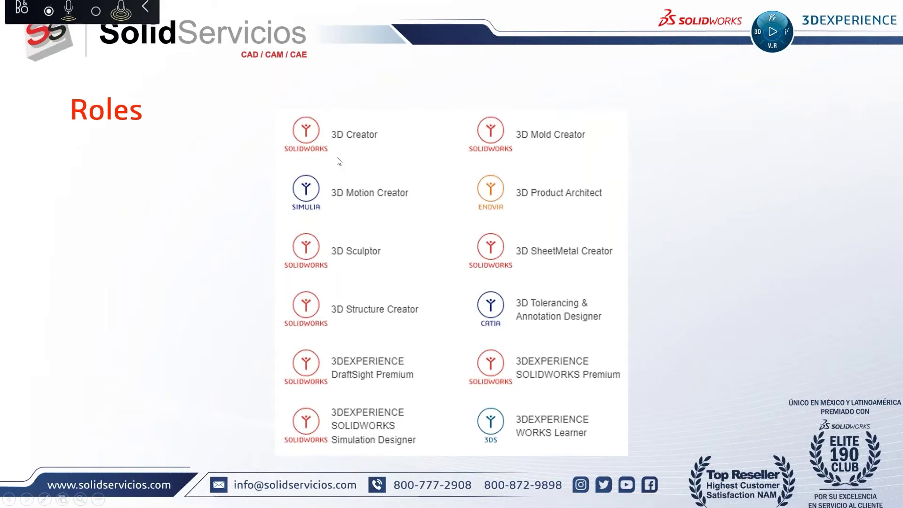
Show the Apps slide with the Aplicaciones 3DEXPERIENCE diagram of Dashboard, Web and Native apps
left_click(295, 456)
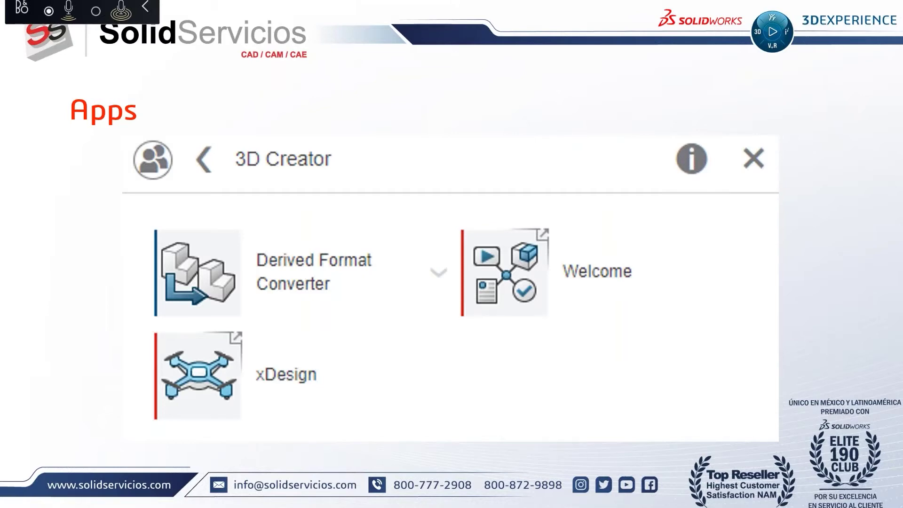
key("Right")
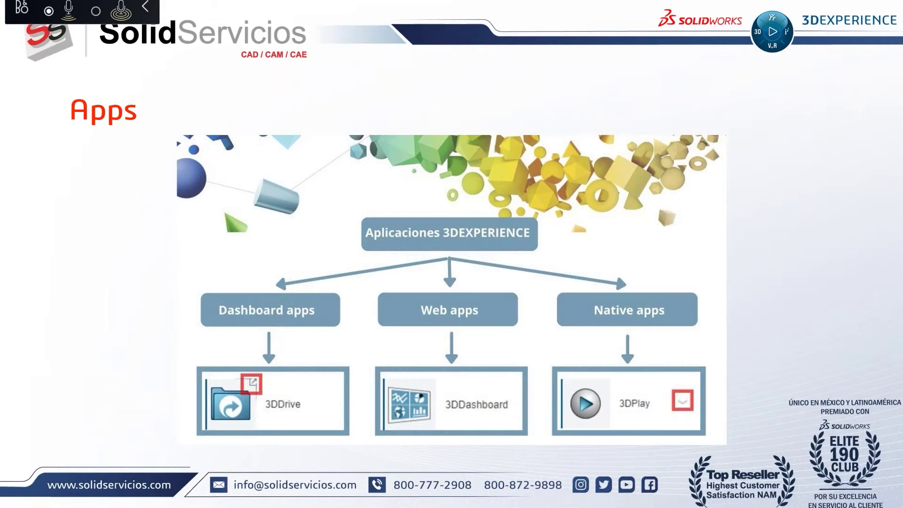
Show the 'Roles de diseño con Dashboard apps' slide featuring the 3D Sculptor card
key("Right")
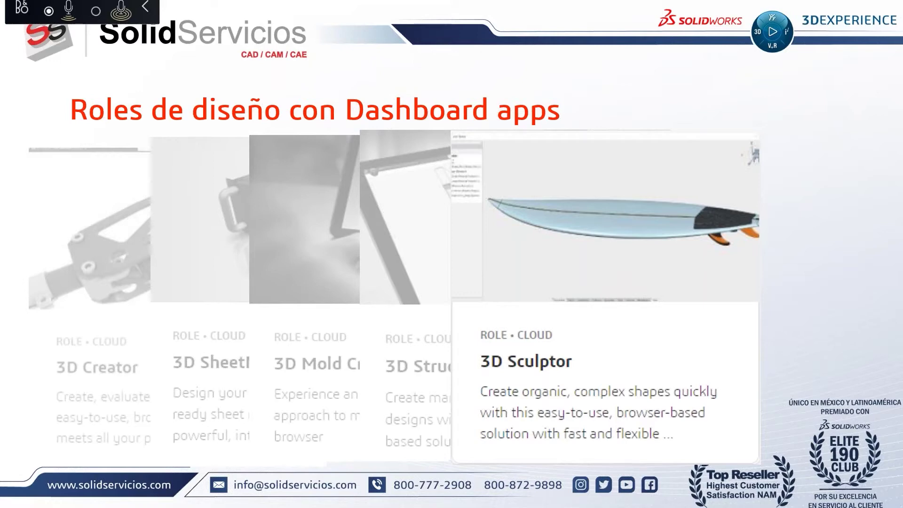
Pass the 3D Sculptor slide to reach the XShape SubD modelling slide
key("Right")
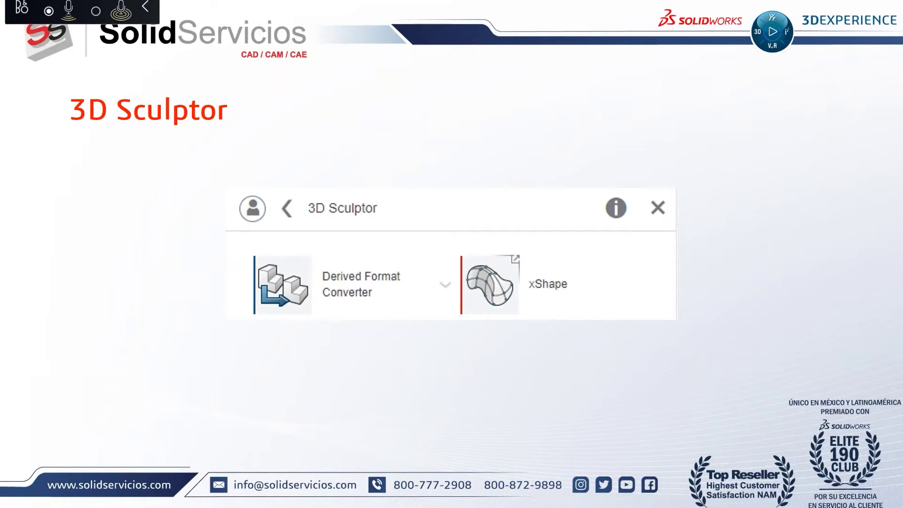
key("Right")
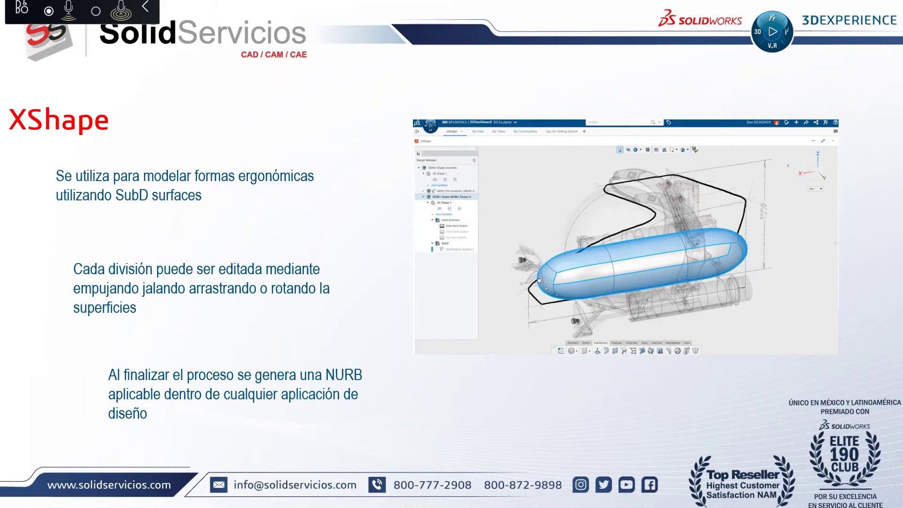
Step past the primitives and ROBOT tool slides to 'Interconectividad con Xapps'
key("Right")
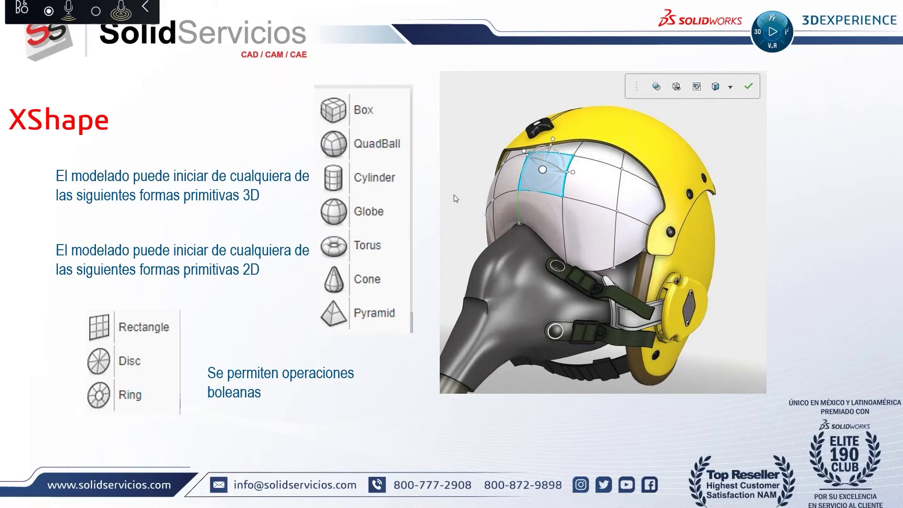
key("Right")
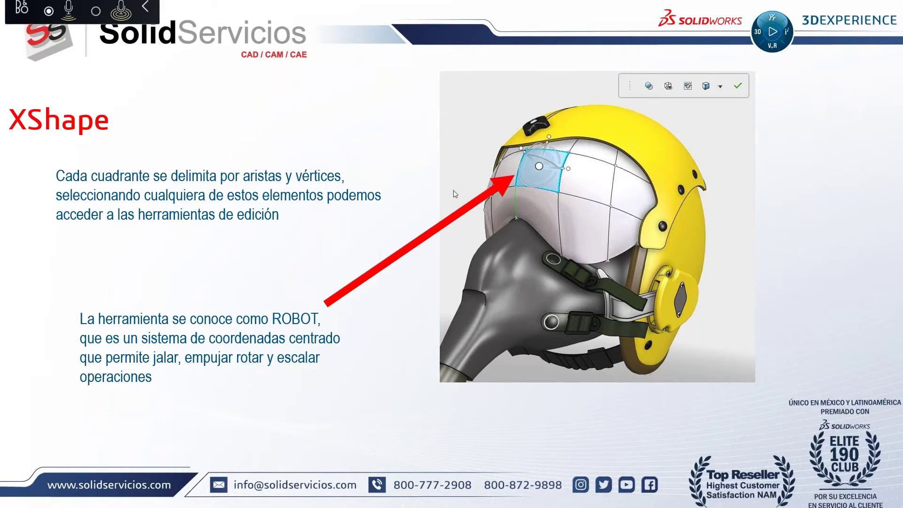
key("Right")
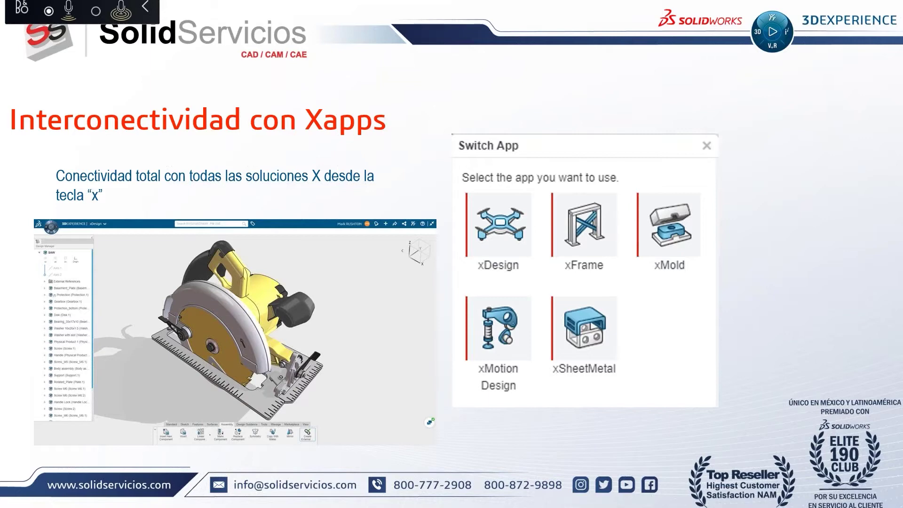
Advance past the final slide to the live xShape start page
left_click(174, 283)
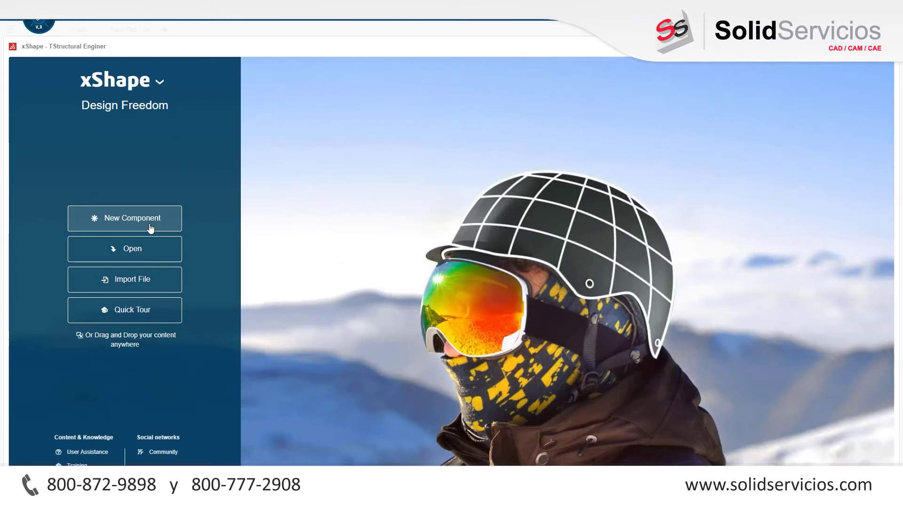
Create a new component 'SkullCandy mouse' in the Pruebas taller 3dshape 3d creat location
left_click(150, 228)
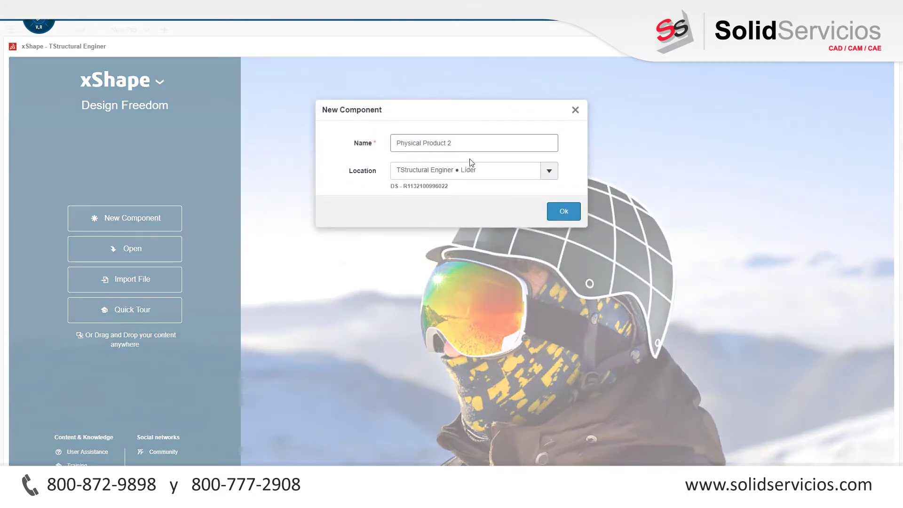
left_click(548, 171)
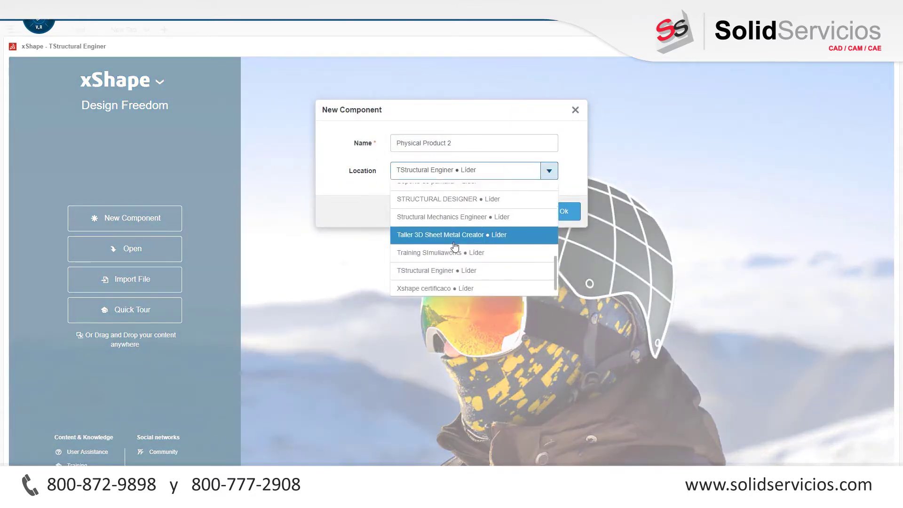
scroll(454, 245, "up", 2)
scroll(454, 247, "up", 1)
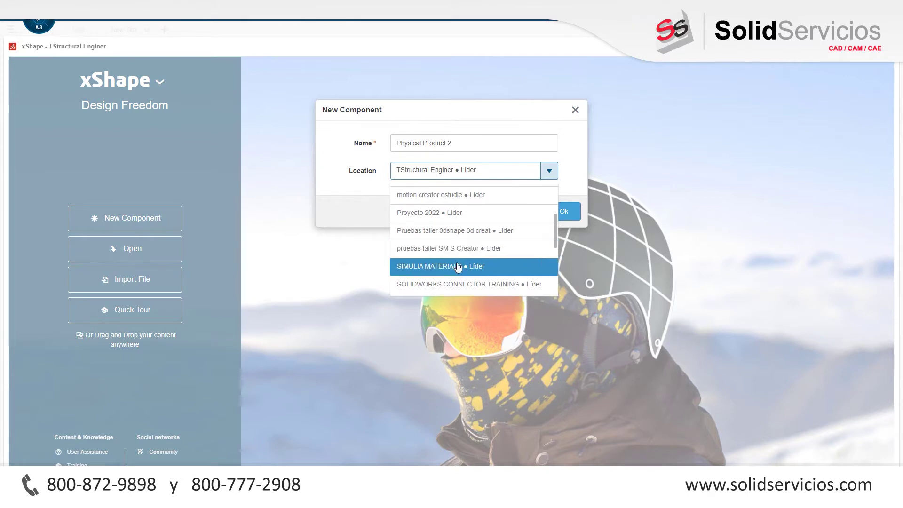
left_click(425, 240)
triple_click(411, 146)
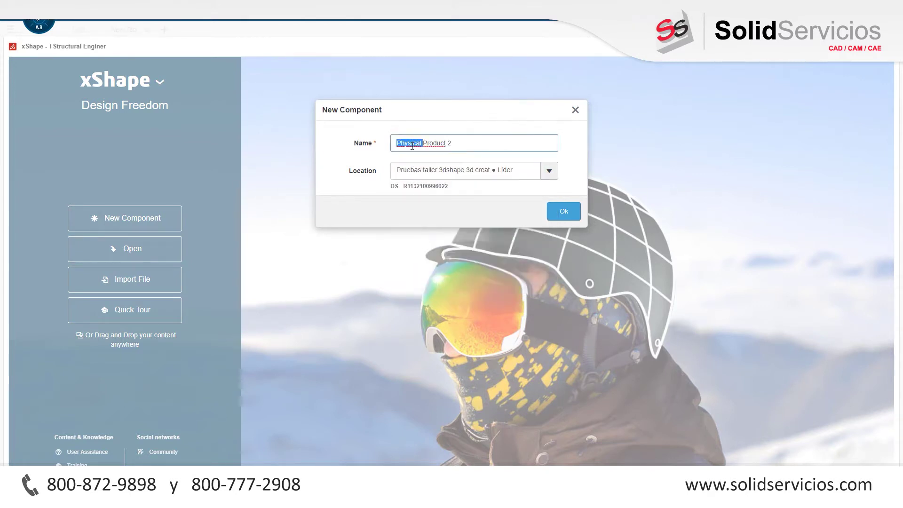
type("S")
type("kullCan")
type("dy mous")
type("e")
left_click(566, 212)
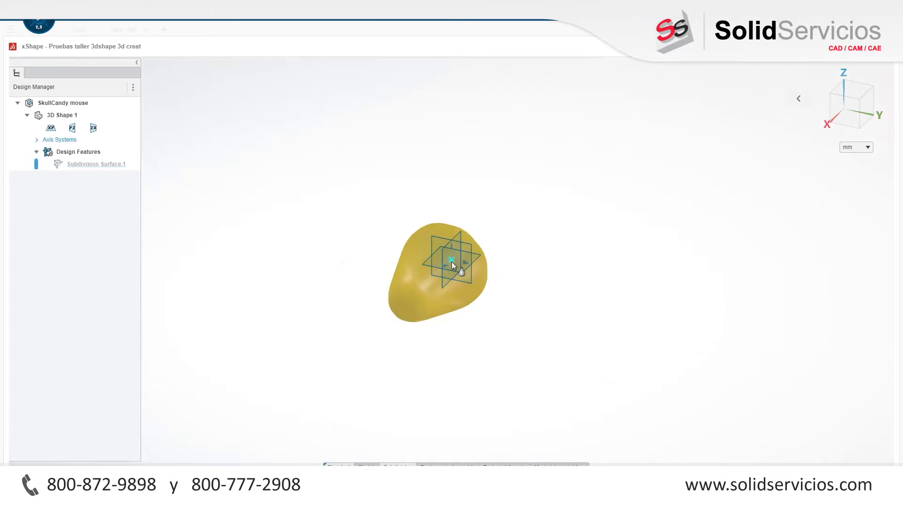
Insert a midplane-centred cone primitive with 8 segments and the other division set to 1
left_click(451, 261)
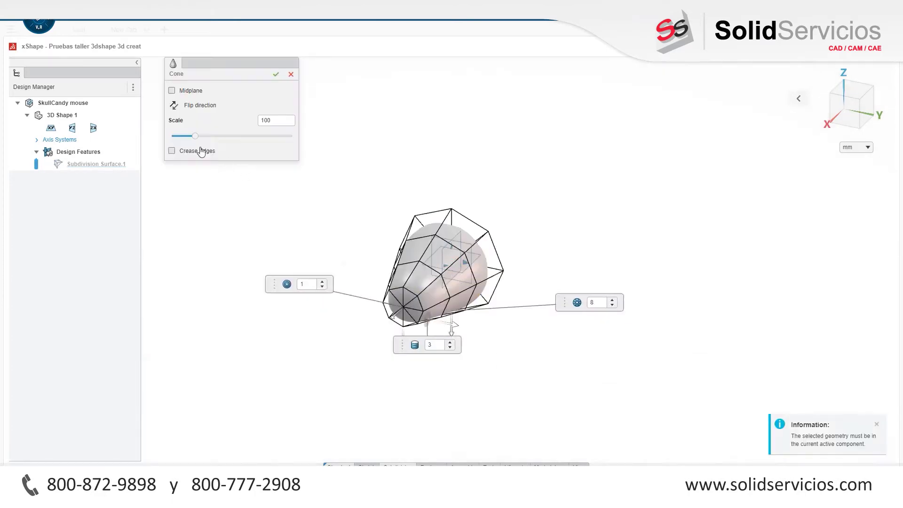
left_click(173, 91)
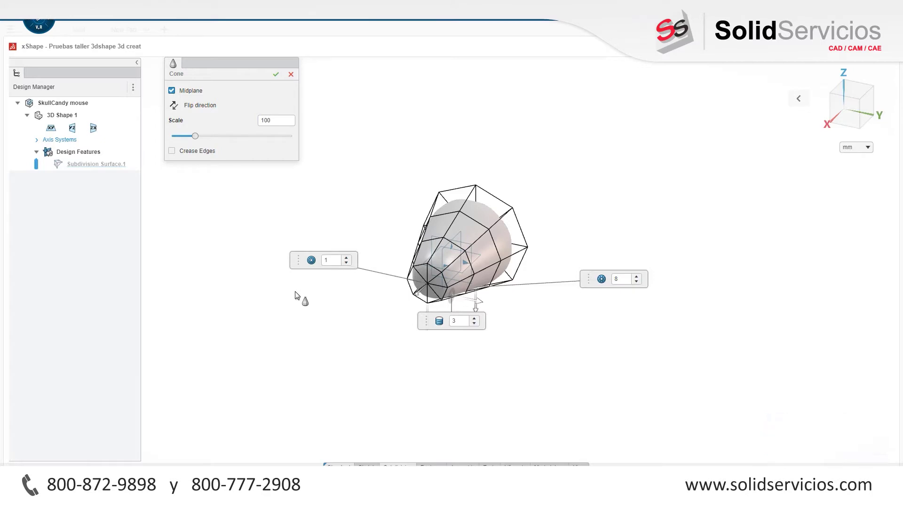
double_click(457, 321)
type("8")
double_click(335, 260)
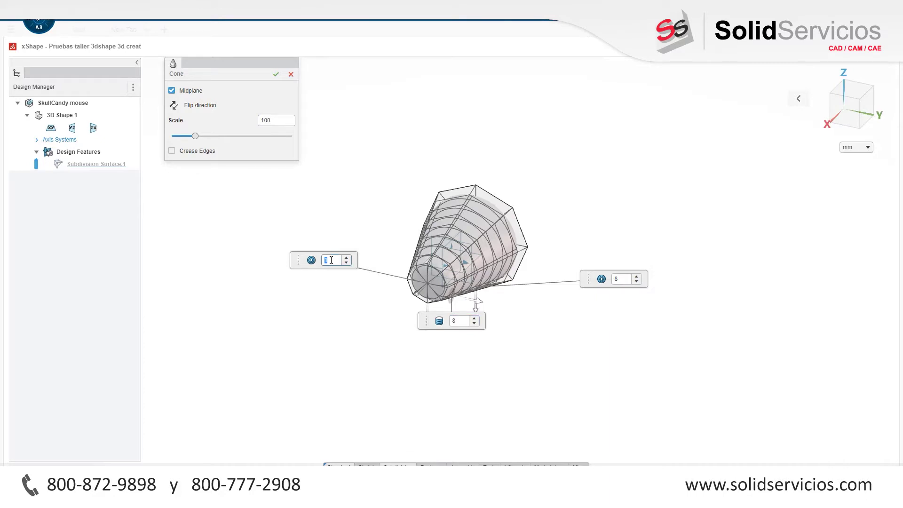
type("1")
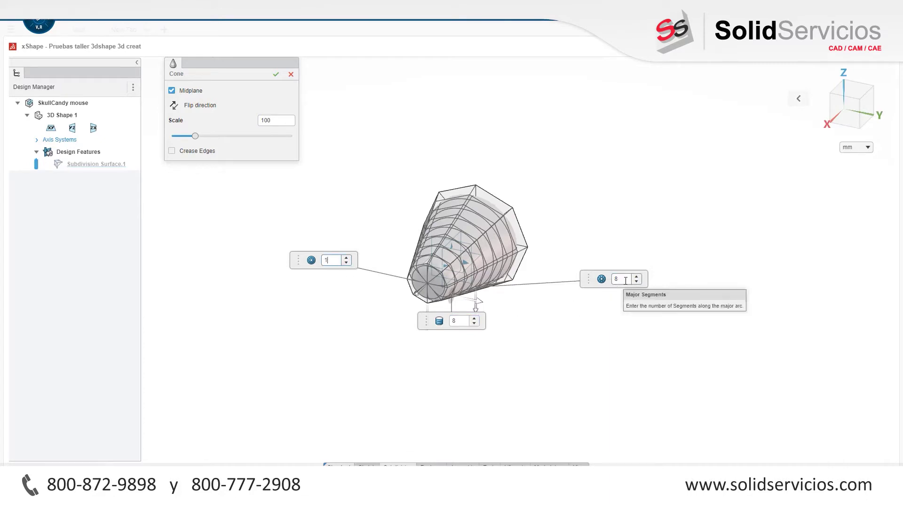
left_click(275, 75)
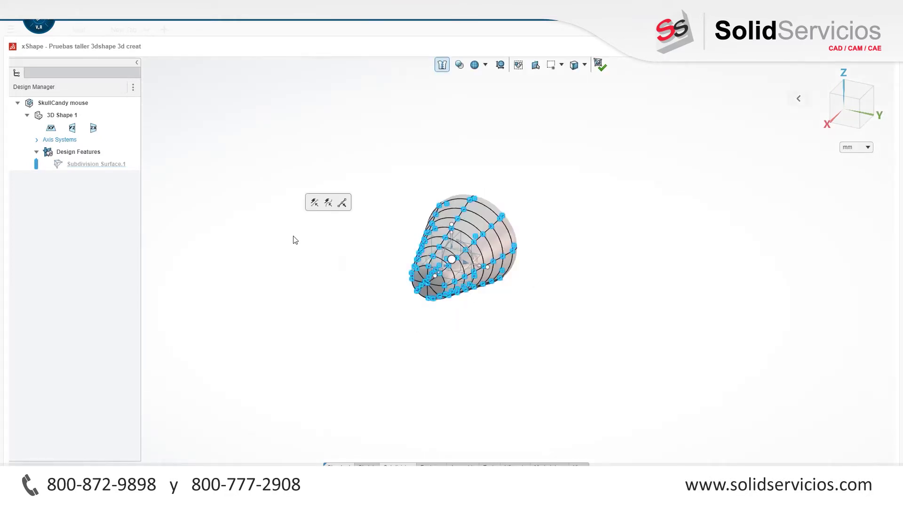
left_click(348, 305)
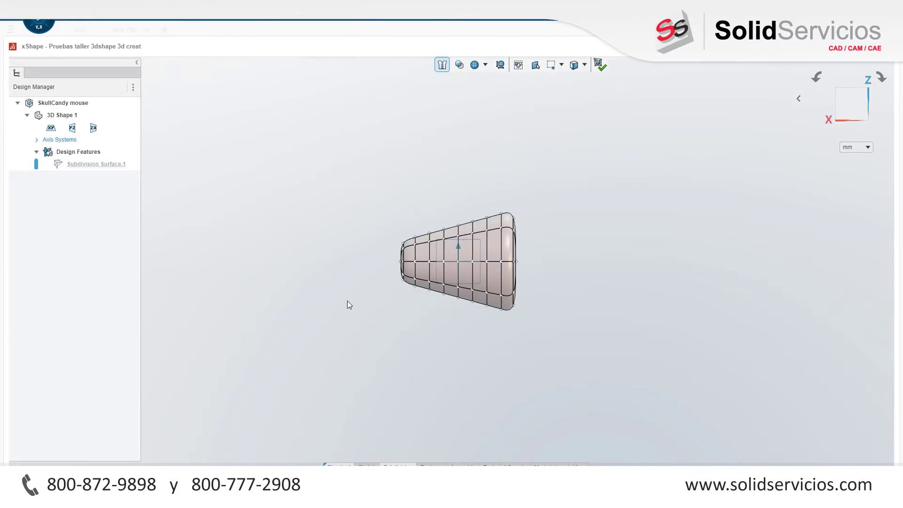
scroll(451, 241, "up", 3)
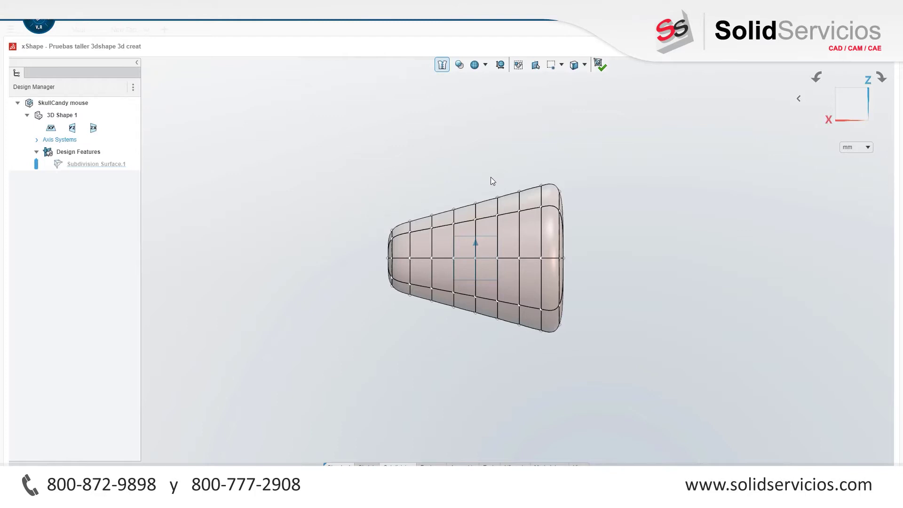
Stretch the cone's right-end vertices outward and scale the left end into a narrow neck
left_click_drag(489, 174, 583, 332)
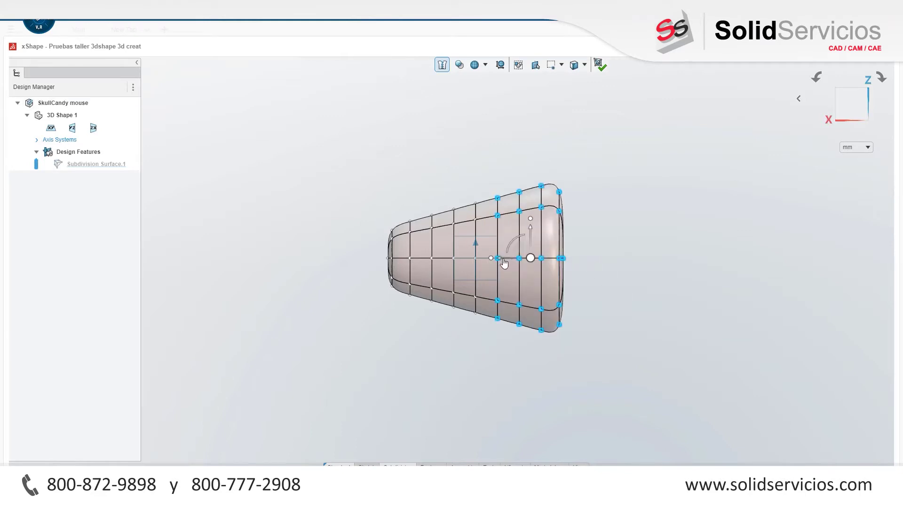
mouse_move(510, 262)
left_mouse_down()
mouse_move(523, 267)
mouse_move(489, 264)
left_mouse_up()
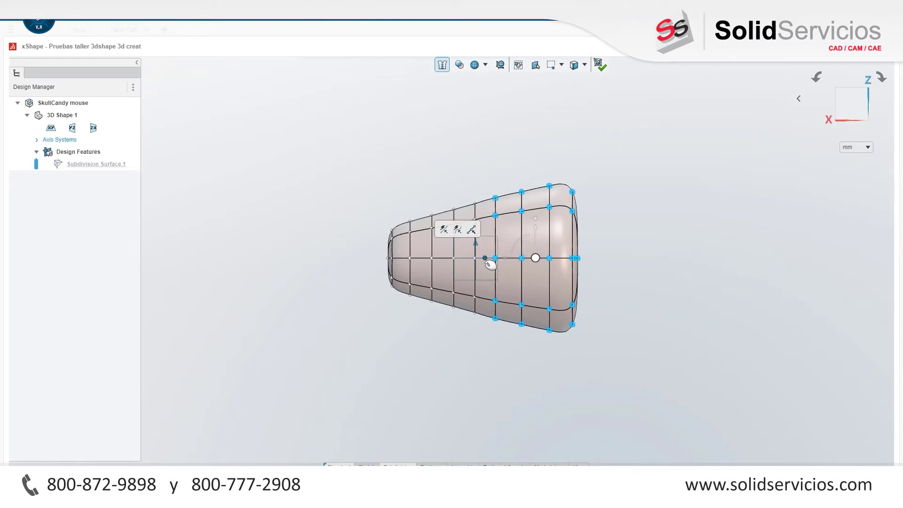
left_click(438, 169)
left_click_drag(366, 202, 453, 329)
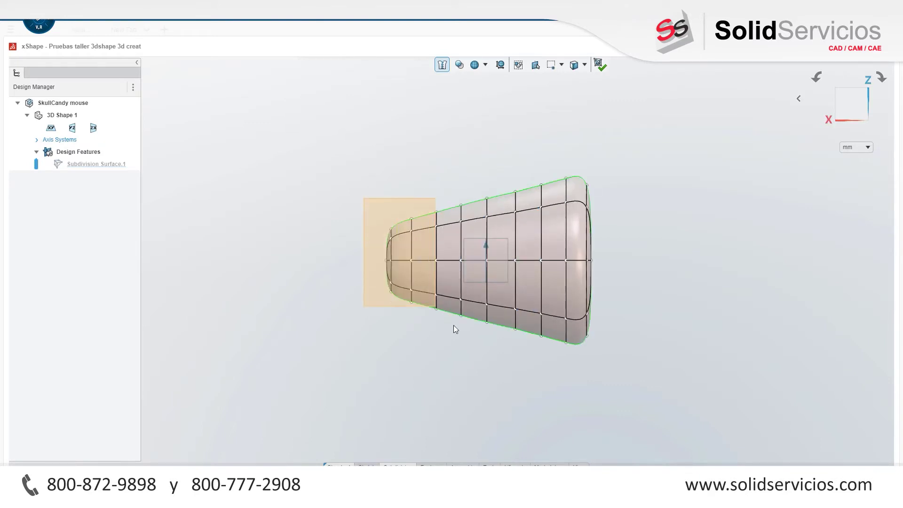
left_click_drag(415, 224, 410, 247)
left_click(380, 380)
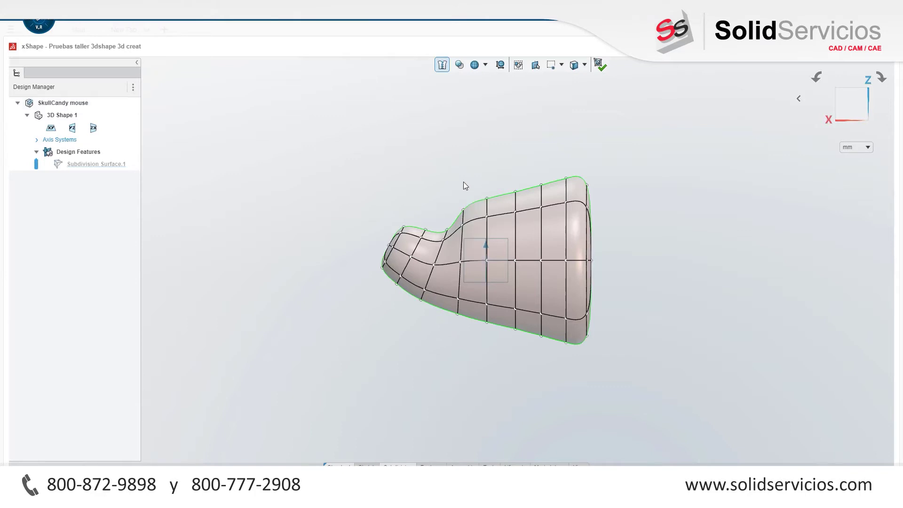
Fit the top row of vertices to a sketched curve, forming a rounded hump
left_click_drag(446, 159, 622, 237)
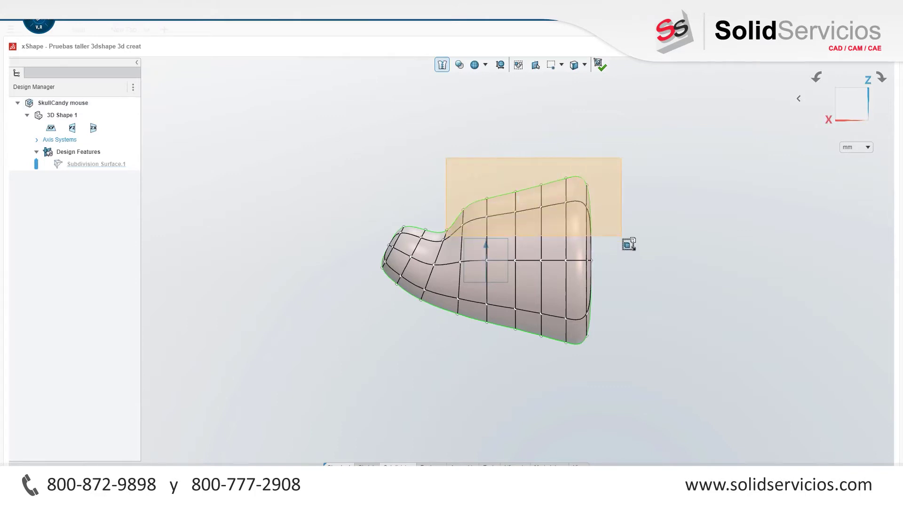
left_click_drag(450, 163, 619, 238)
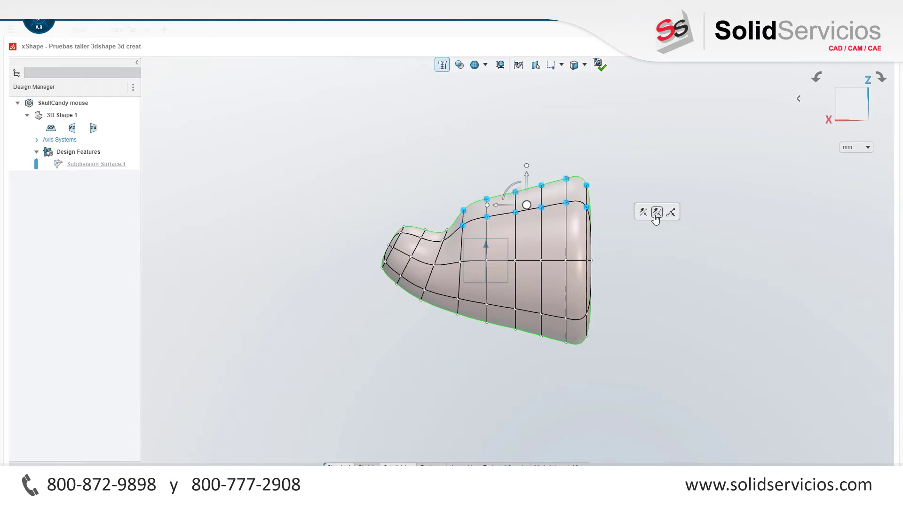
key("q")
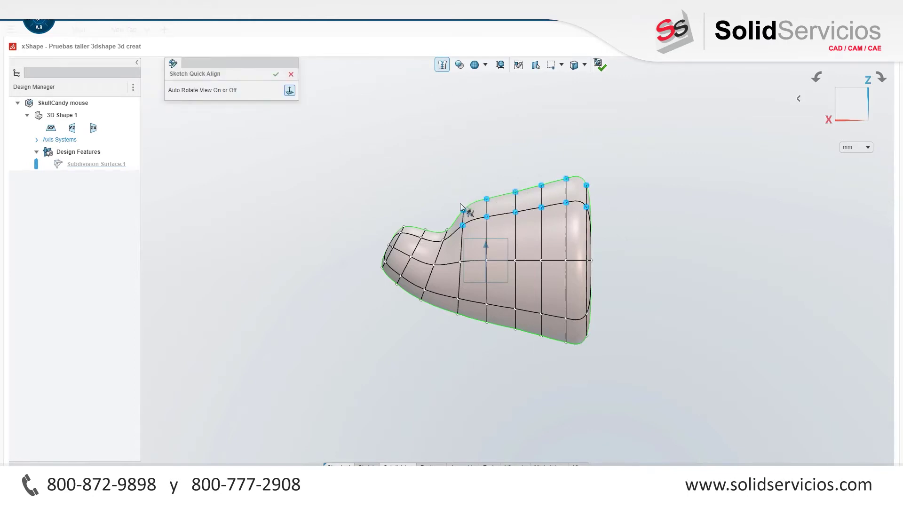
left_click_drag(461, 208, 478, 188)
mouse_move(521, 165)
left_mouse_down()
mouse_move(578, 203)
mouse_move(592, 235)
left_mouse_up()
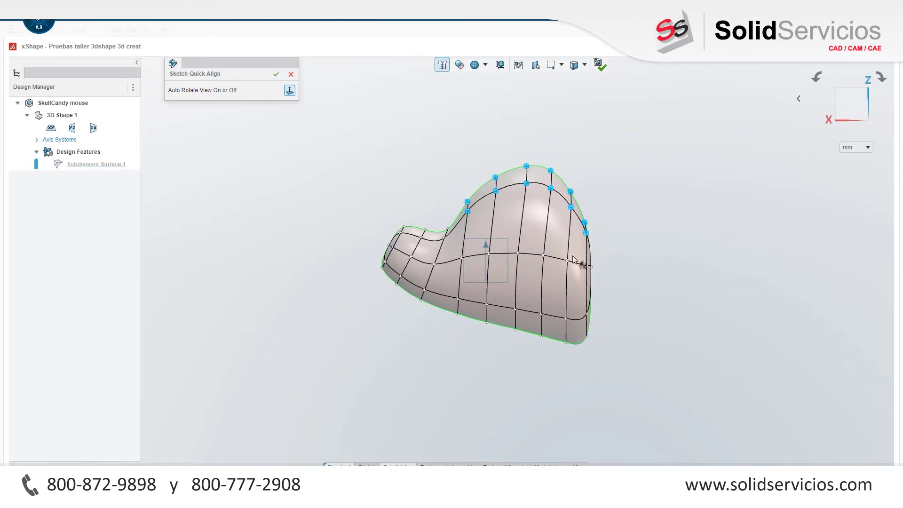
left_click_drag(442, 327, 301, 111)
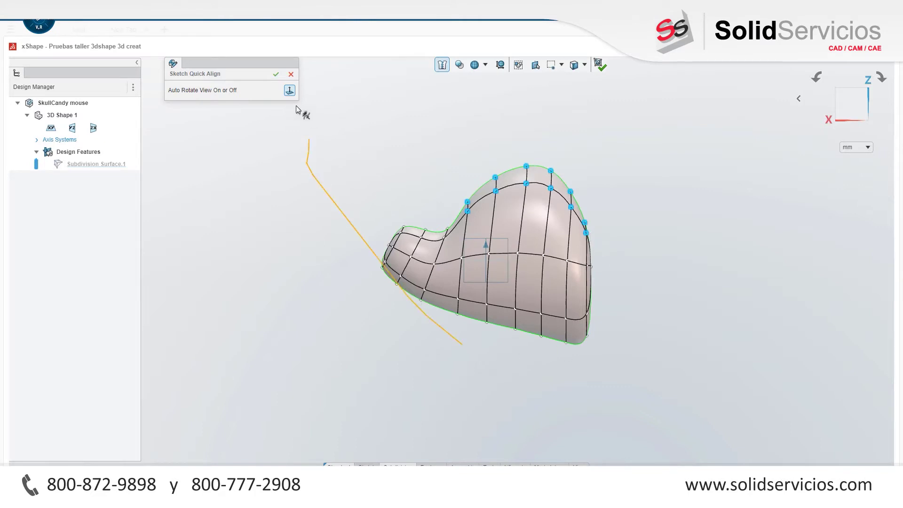
left_click(276, 74)
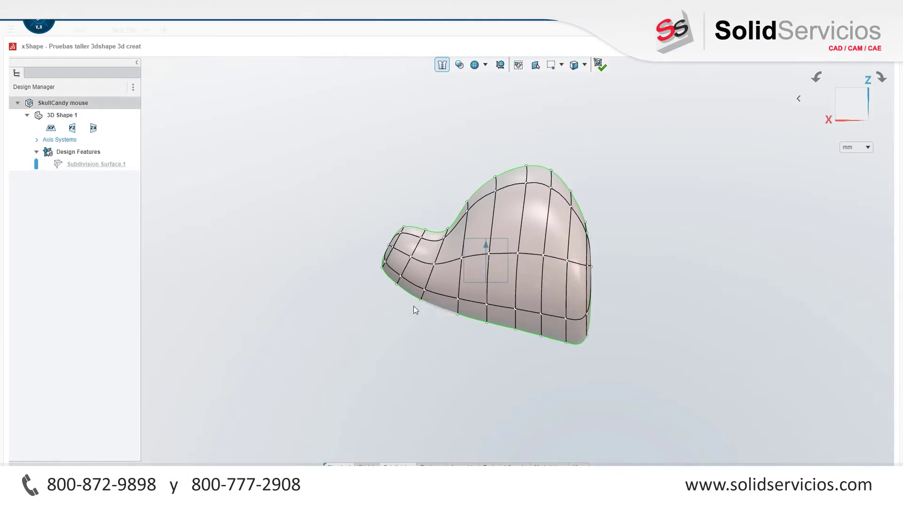
Align the bottom boundary vertices to a freehand curve along the lower edge
left_click_drag(463, 324, 381, 277)
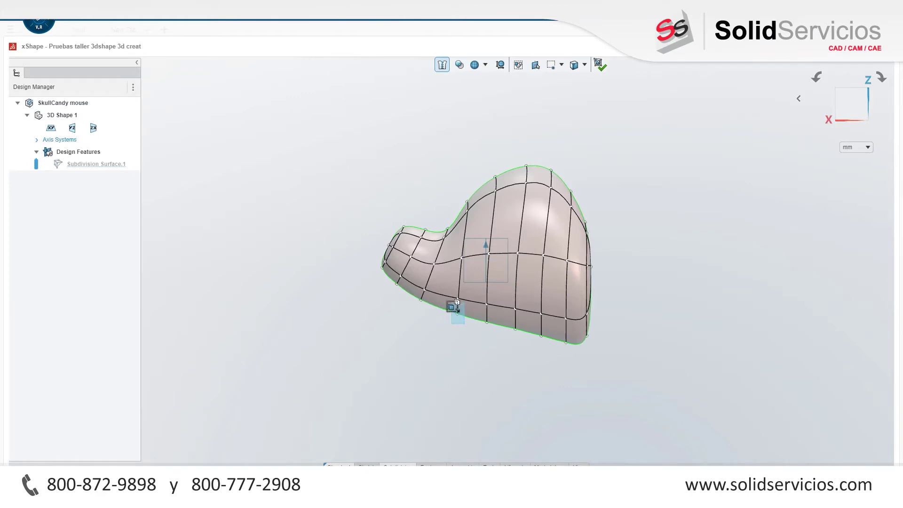
scroll(369, 249, "up", 3)
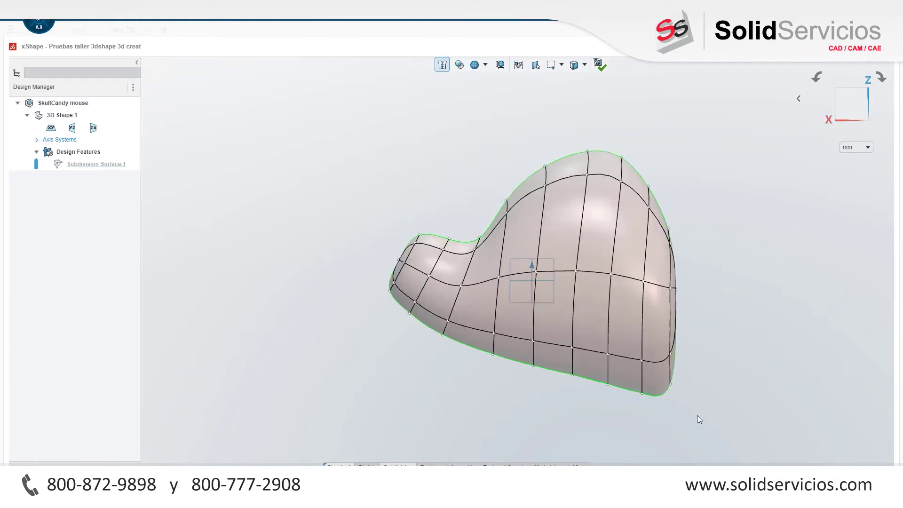
left_click_drag(700, 401, 443, 316)
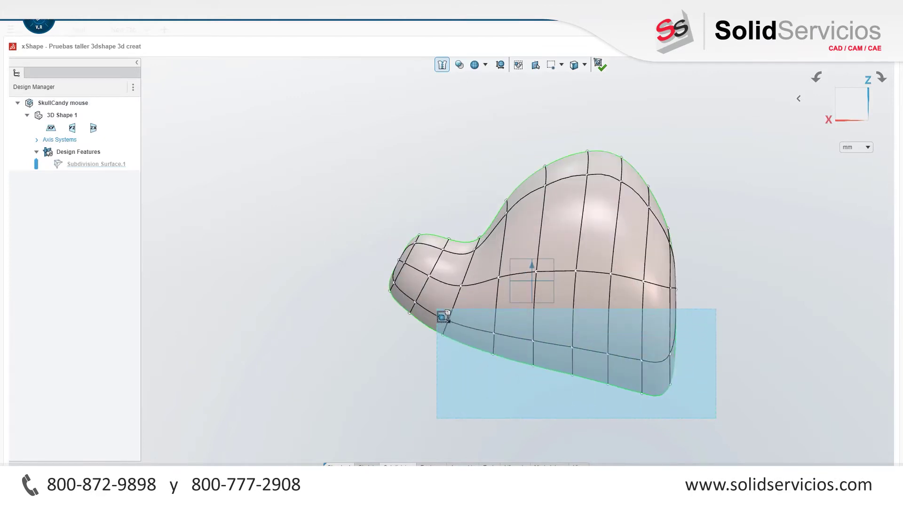
left_click(474, 284)
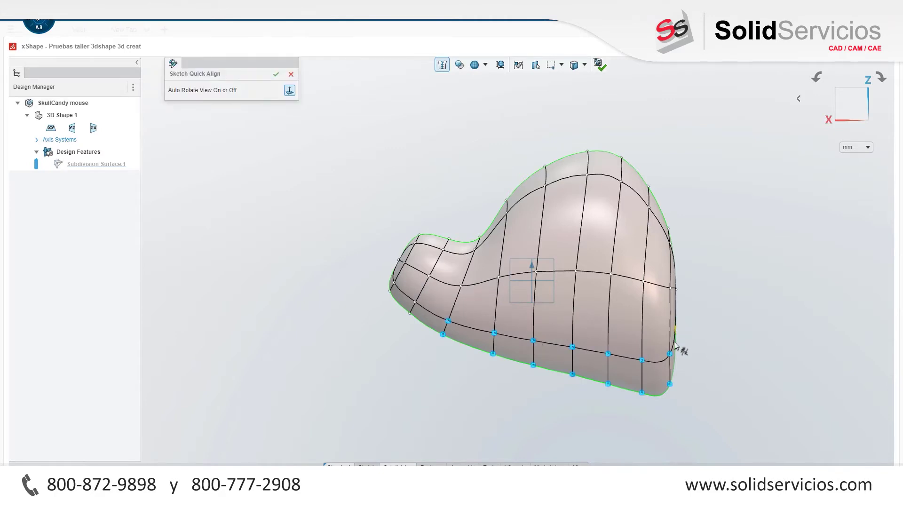
left_click_drag(622, 390, 580, 386)
left_click_drag(525, 368, 447, 338)
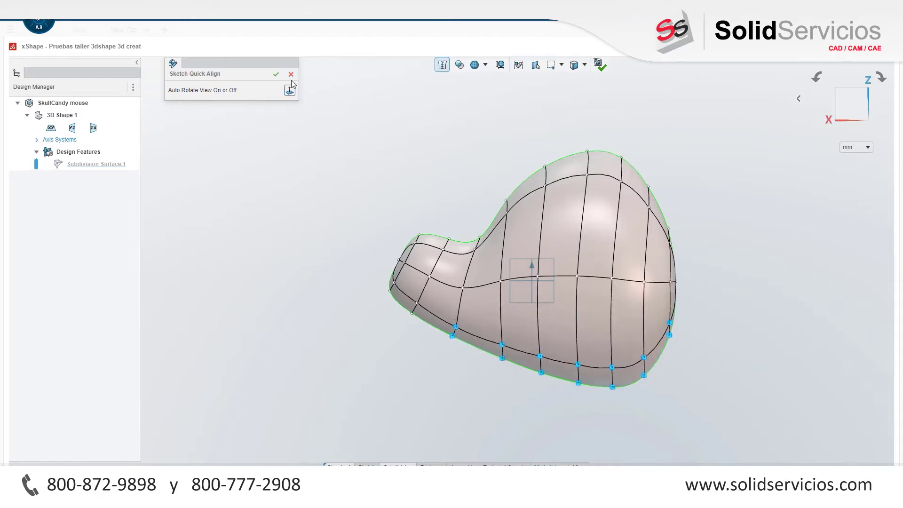
left_click(276, 74)
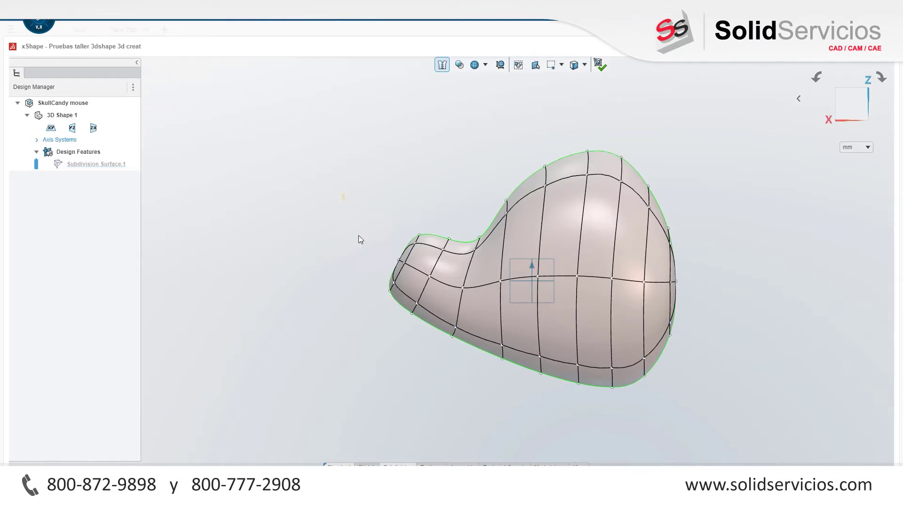
left_click_drag(358, 235, 463, 323)
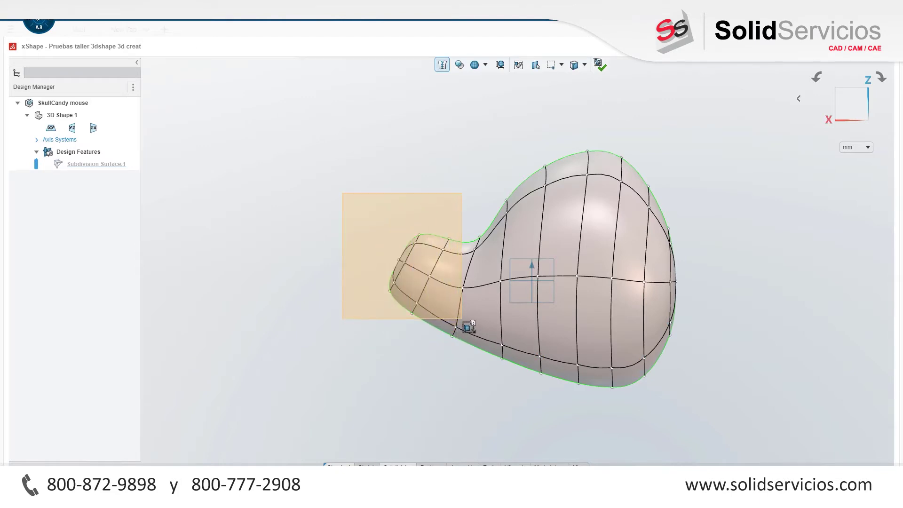
Move, tilt about 30 degrees and lower the selected nose cage vertices
left_click_drag(467, 327, 464, 325)
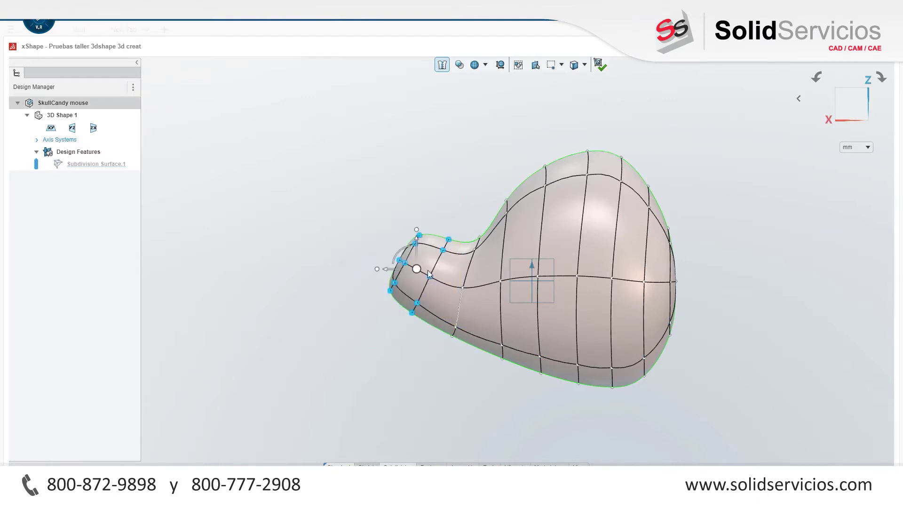
left_click_drag(409, 266, 414, 262)
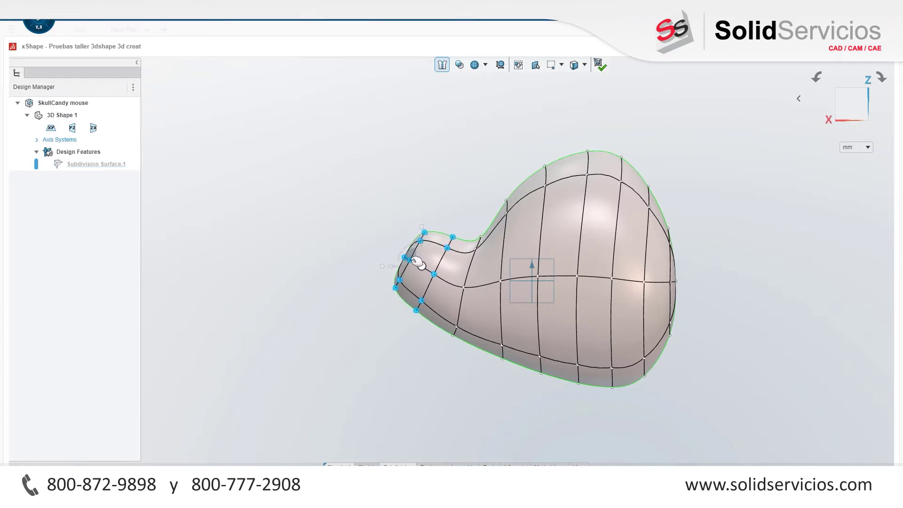
left_click_drag(410, 249, 406, 253)
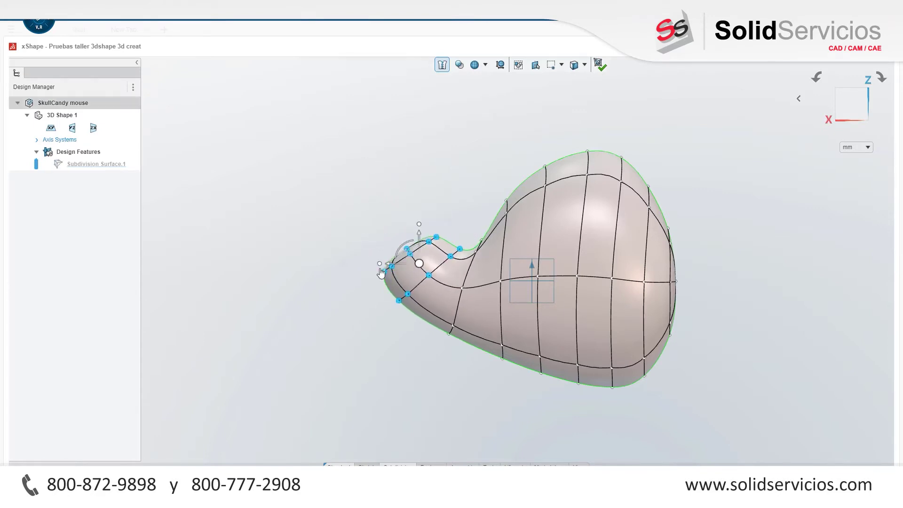
left_click_drag(383, 266, 392, 265)
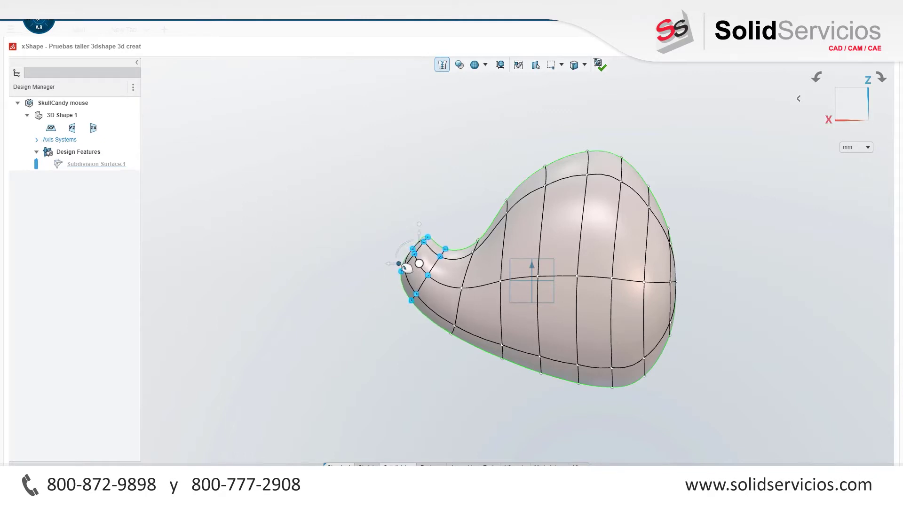
left_click_drag(421, 227, 427, 242)
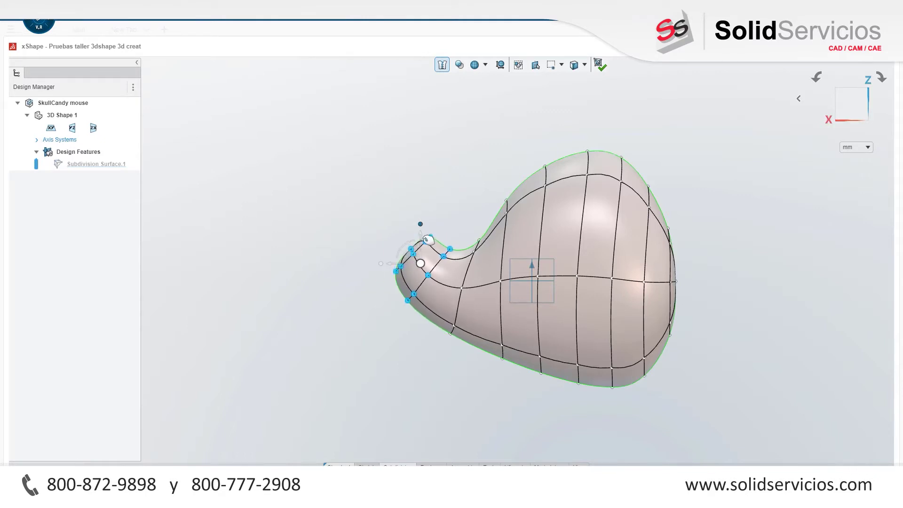
left_click(336, 276)
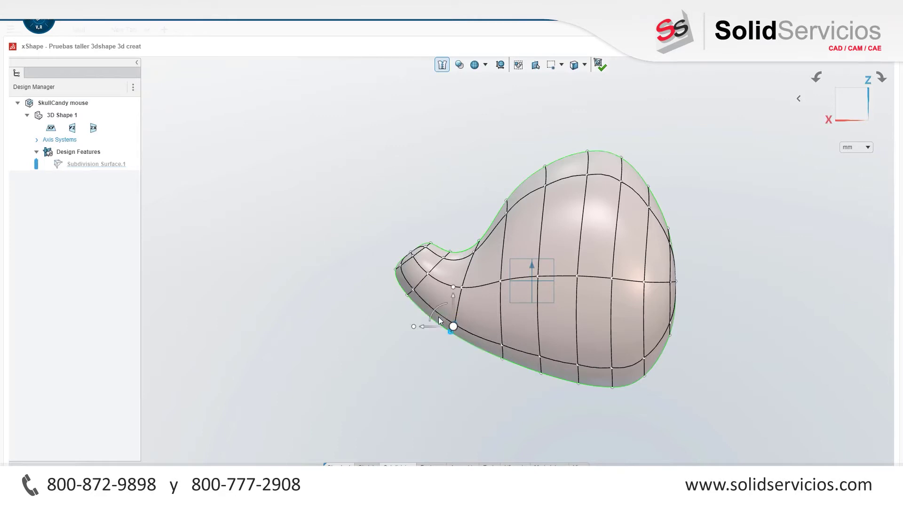
Nudge a single vertex below the nose slightly down-left
left_click(449, 329)
left_click_drag(442, 328, 441, 331)
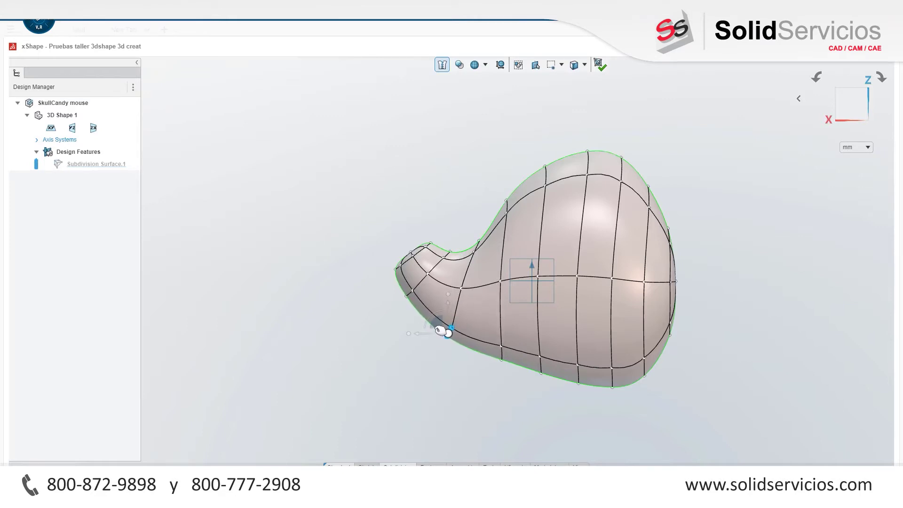
left_click(283, 276)
In top view, move the upper-left face to reshape that corner
key("F5")
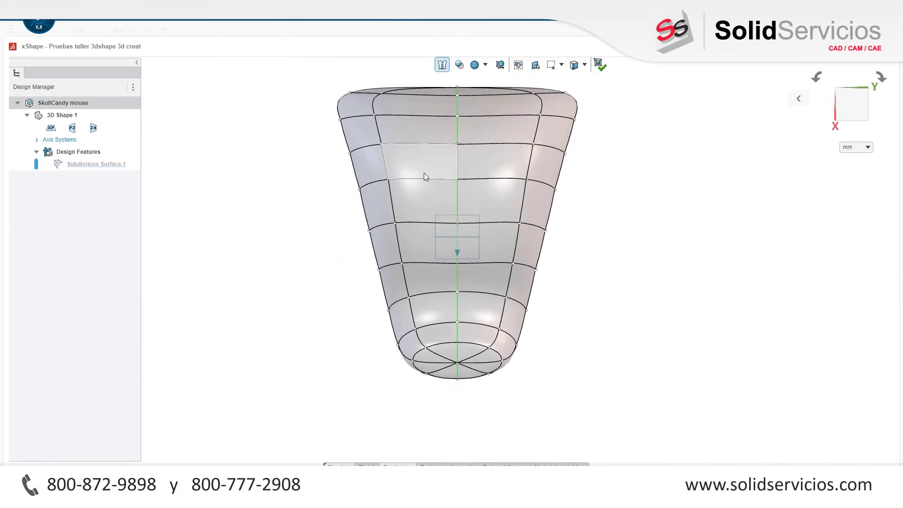
left_click_drag(298, 72, 414, 159)
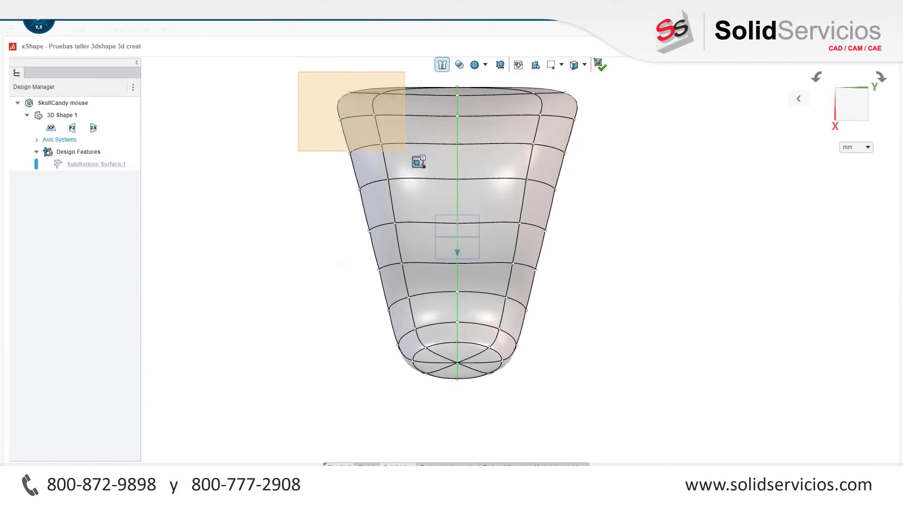
mouse_move(379, 135)
left_mouse_down()
mouse_move(396, 153)
mouse_move(376, 141)
left_mouse_up()
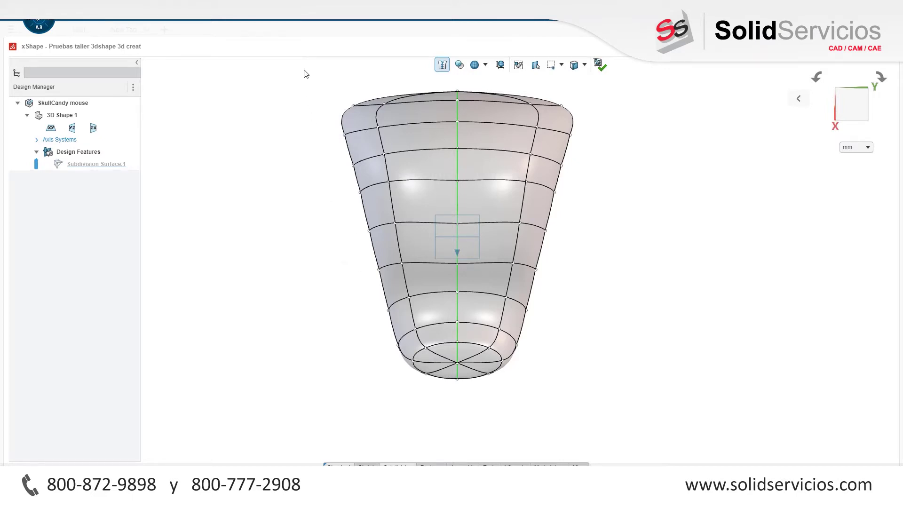
Fit the left-side control points to a sketched outline for a bulbous profile
left_click_drag(306, 74, 440, 401)
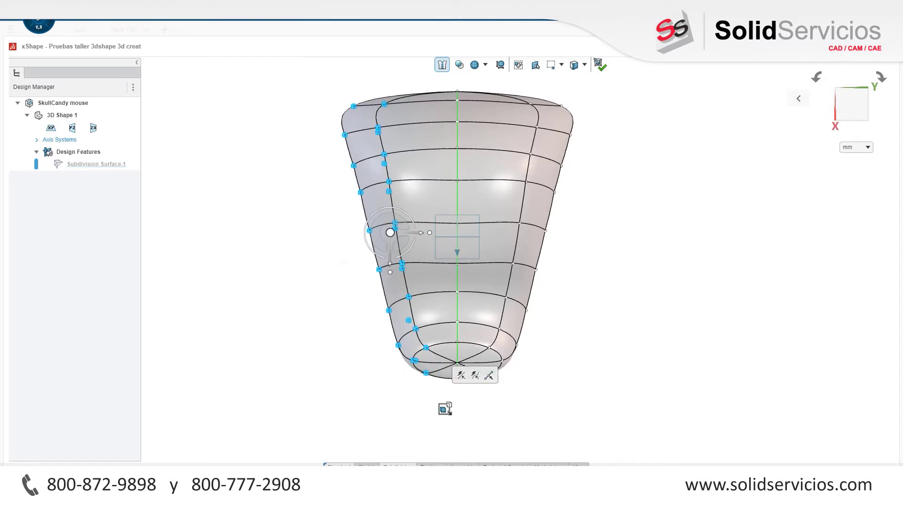
left_click(475, 376)
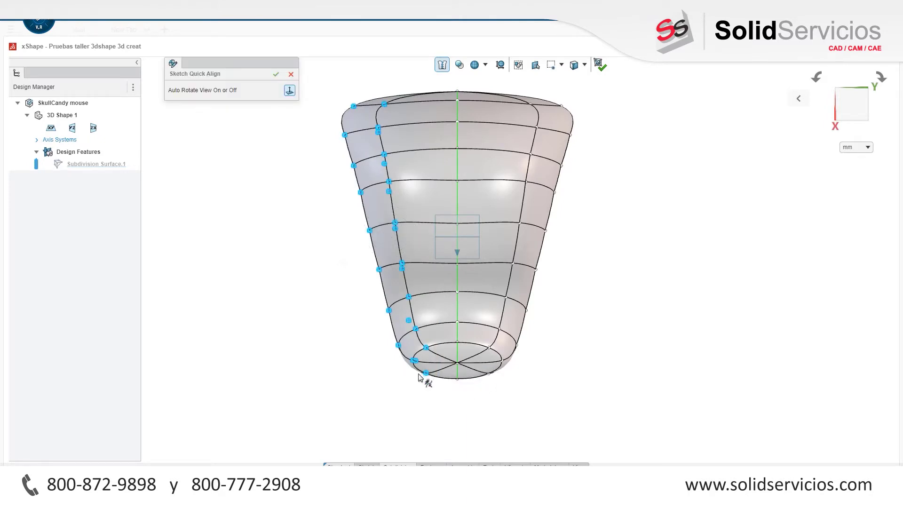
mouse_move(386, 351)
left_mouse_down()
mouse_move(312, 198)
mouse_move(318, 136)
mouse_move(349, 103)
mouse_move(379, 100)
left_mouse_up()
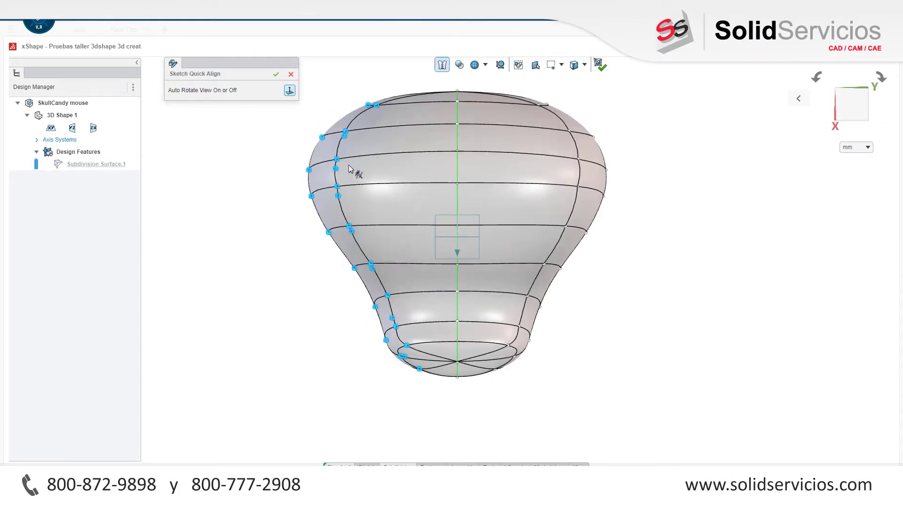
left_click(276, 75)
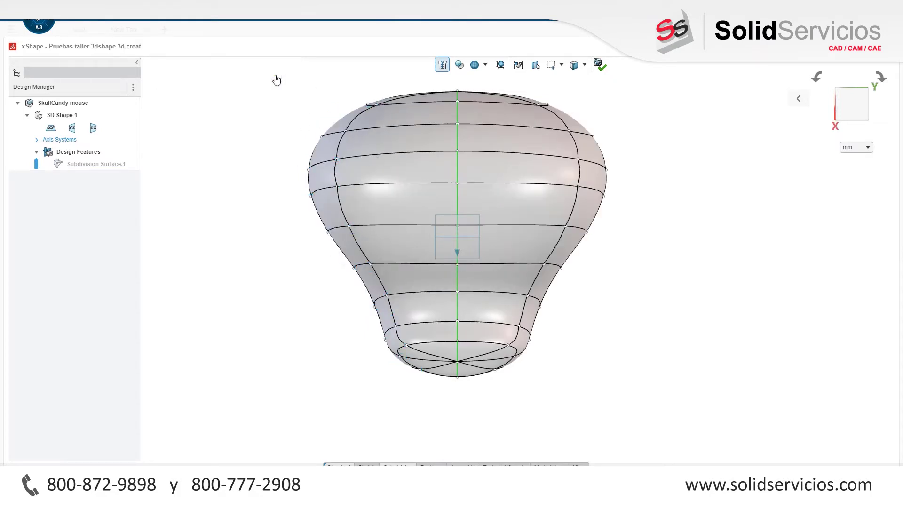
scroll(329, 291, "down", 2)
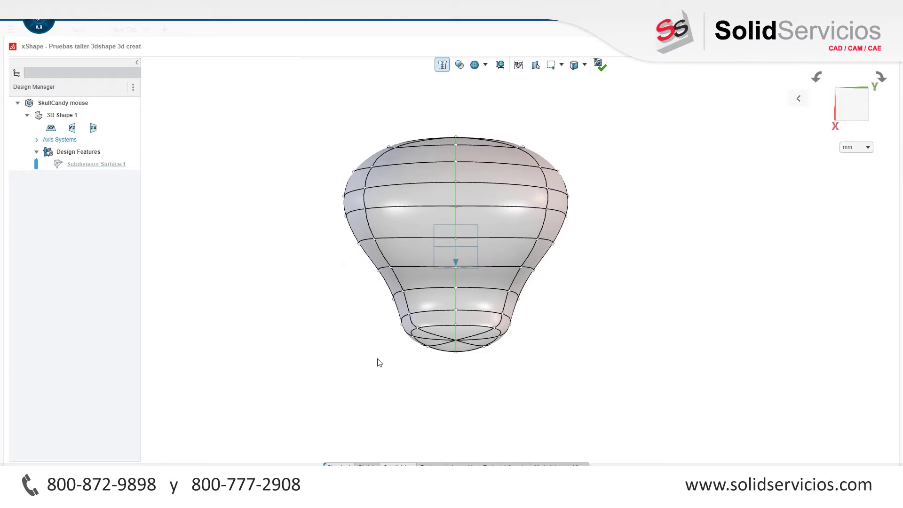
Scale all the body's control points narrower along X
left_click_drag(309, 103, 622, 414)
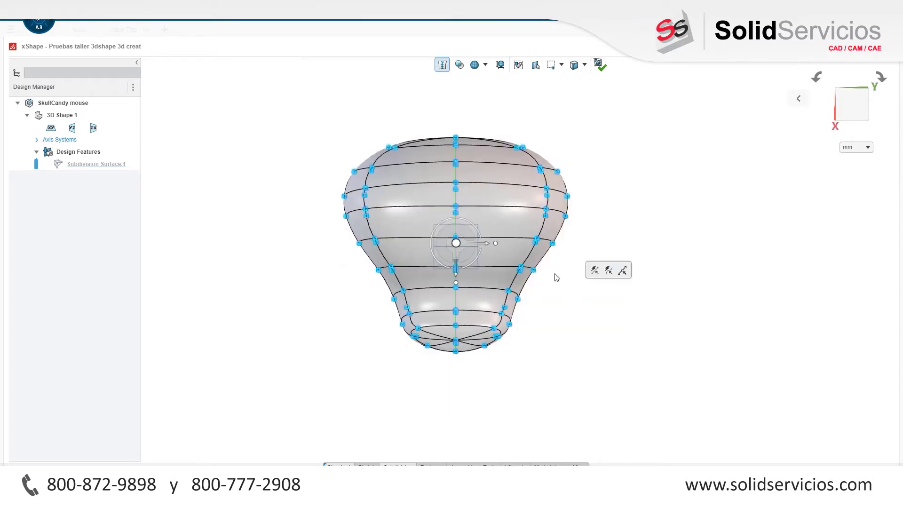
left_click_drag(496, 243, 490, 243)
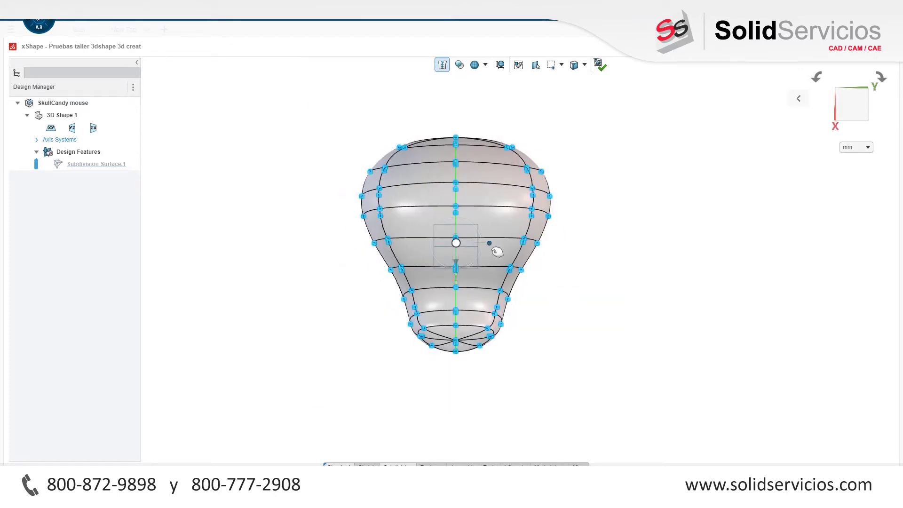
left_click(371, 306)
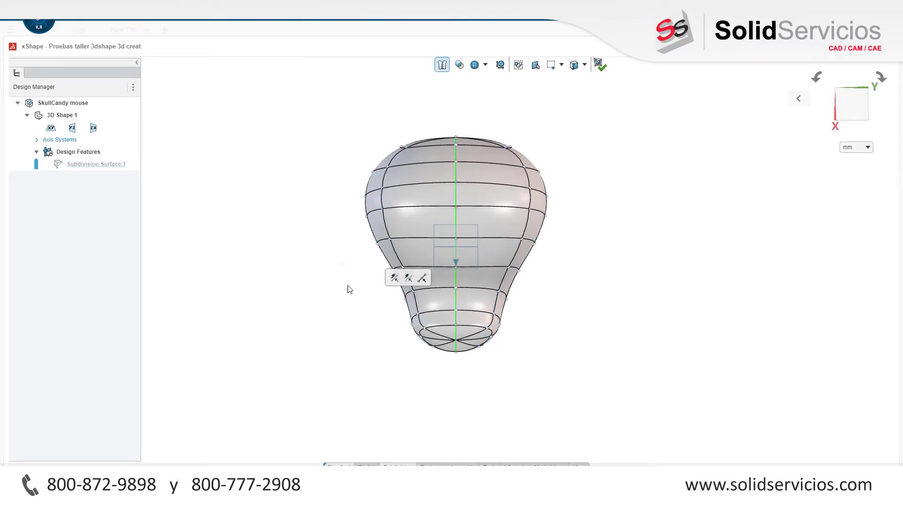
Pull the narrow lower-end control points inward to slim that end
left_click_drag(349, 289, 523, 366)
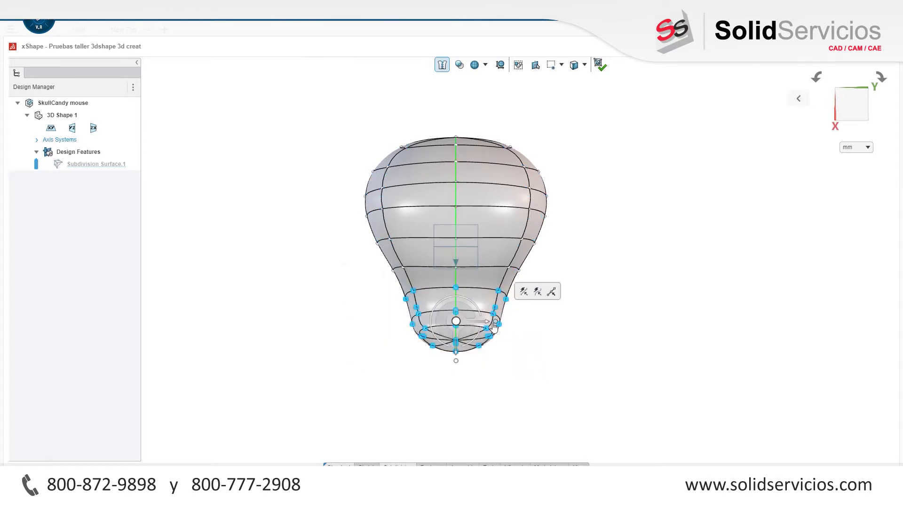
left_click_drag(497, 325, 499, 329)
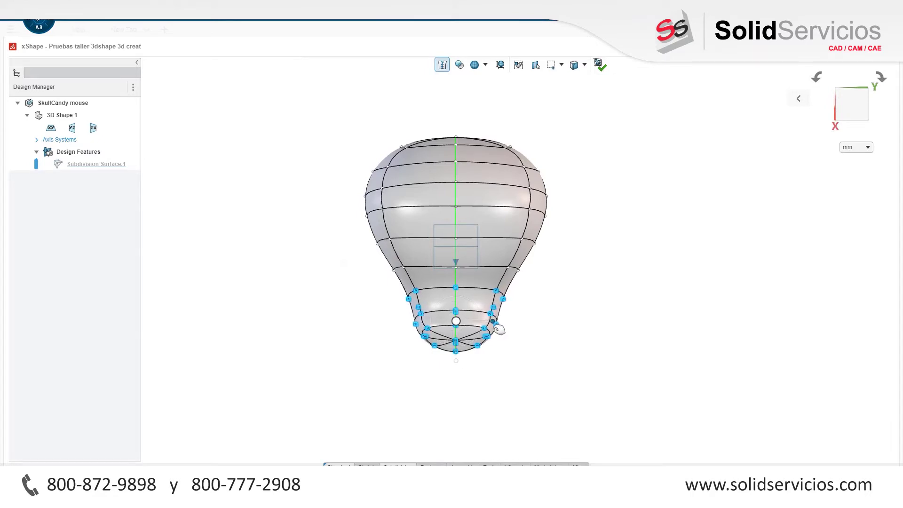
left_click(372, 361)
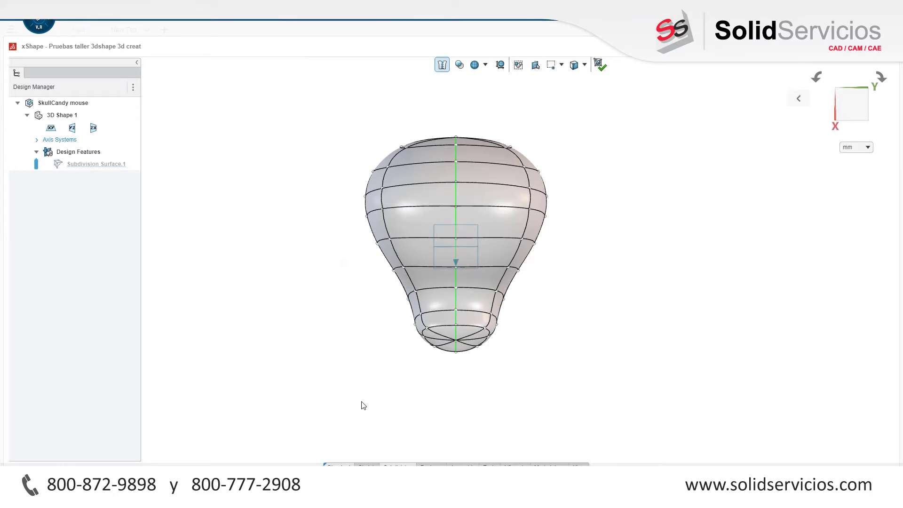
In an end-on view, pull the left-half control points inward to narrow the cross-section
key("shift+Up")
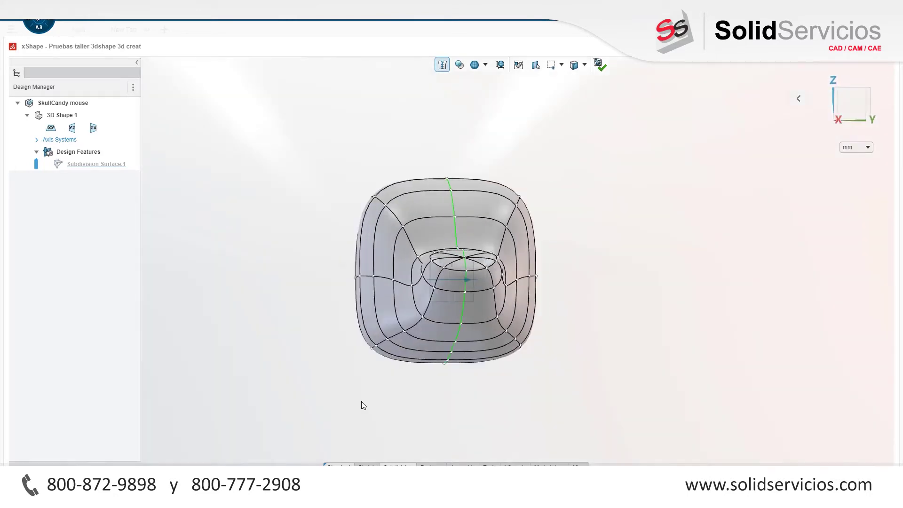
key("shift+Left")
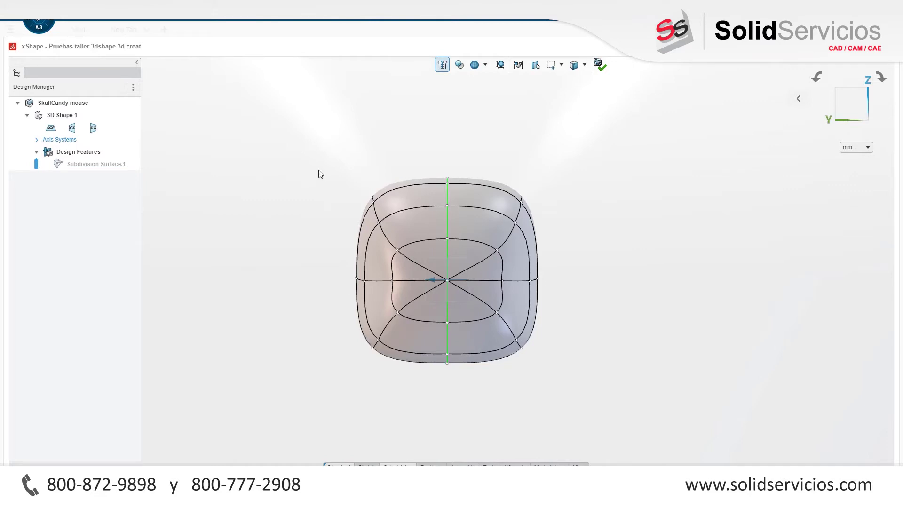
left_click_drag(304, 162, 442, 391)
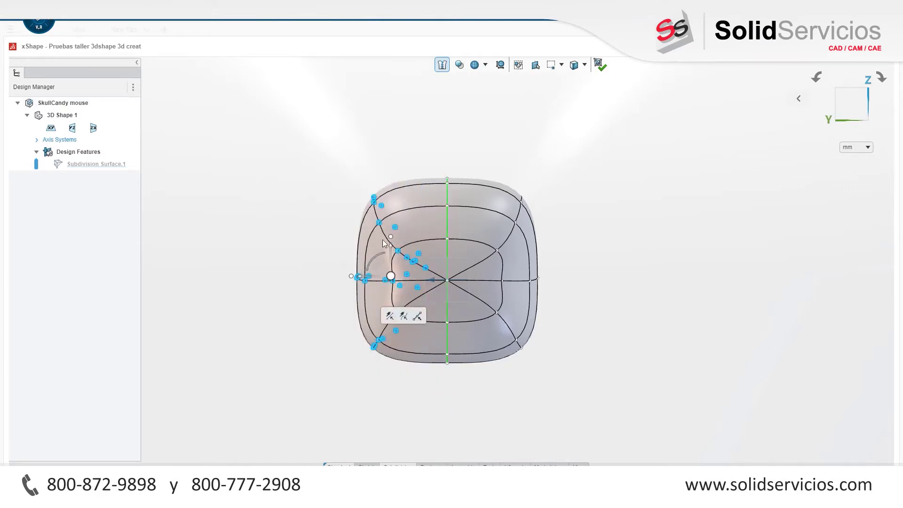
left_click_drag(396, 251, 397, 256)
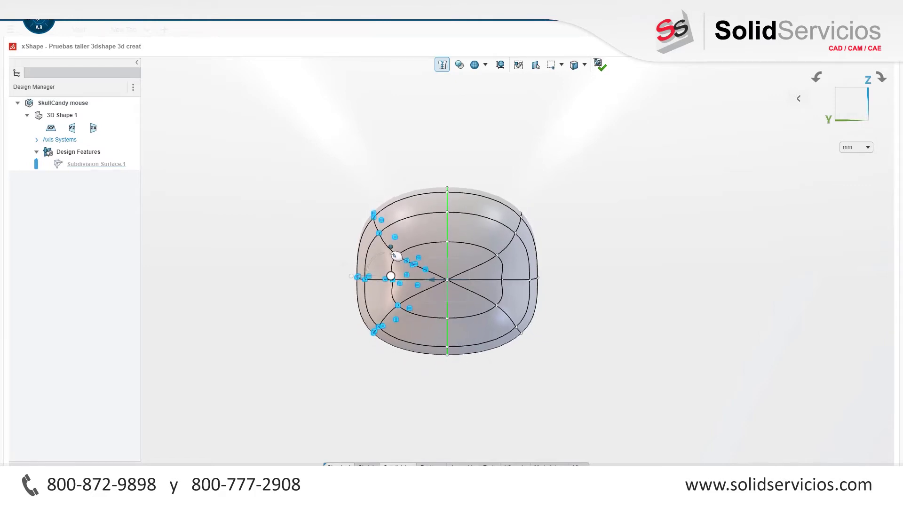
left_click_drag(356, 280, 362, 281)
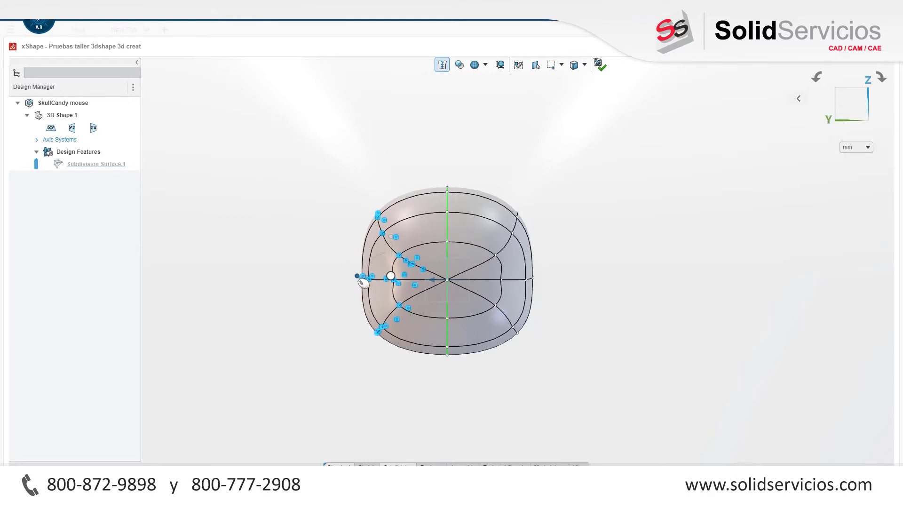
left_click(311, 288)
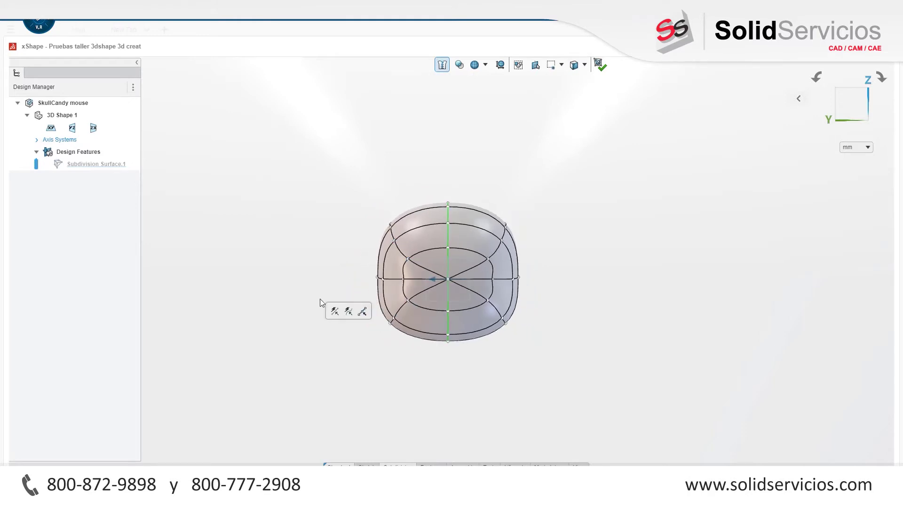
In the front view, scale the inner elliptical edge loop inward to tighten the bump
key("shift+Left")
key("shift+Left")
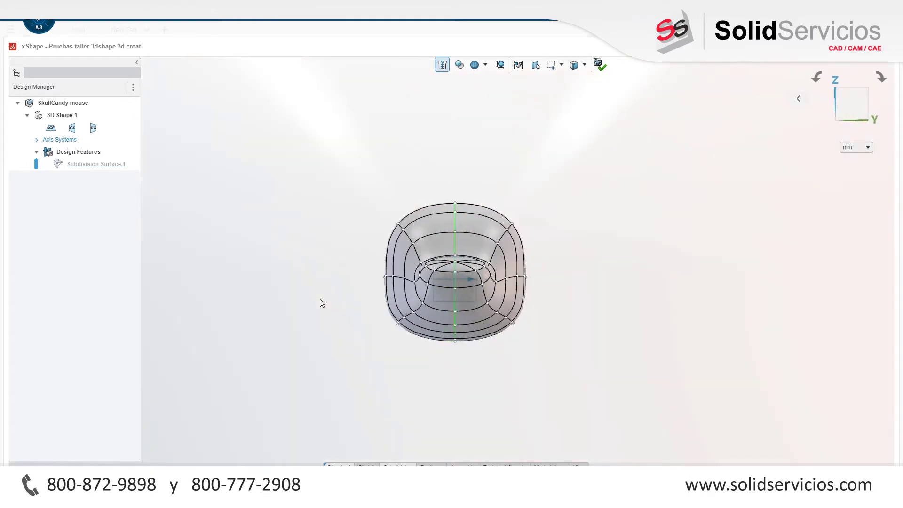
key("shift+Left")
key("shift+Left")
key("shift+Left")
key("shift+Left")
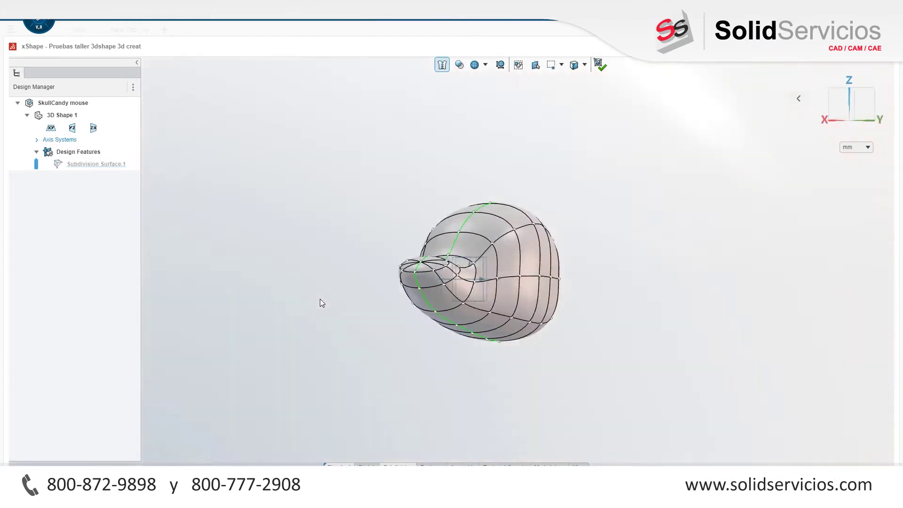
key("shift+Up")
key("shift+Up")
key("shift+Up")
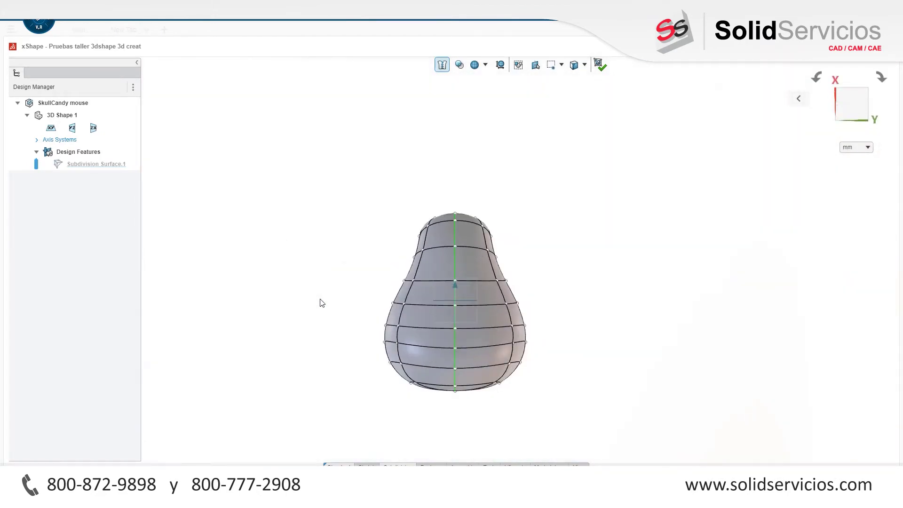
key("Home")
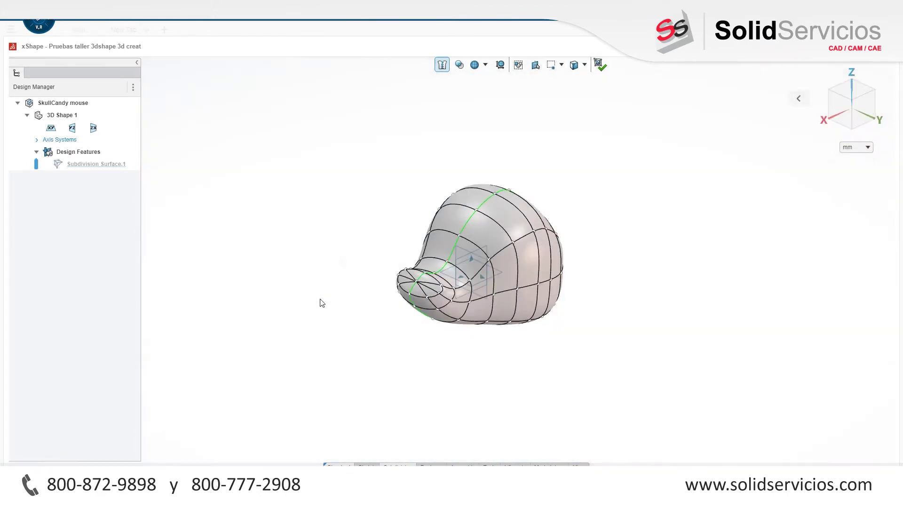
key("shift+Left")
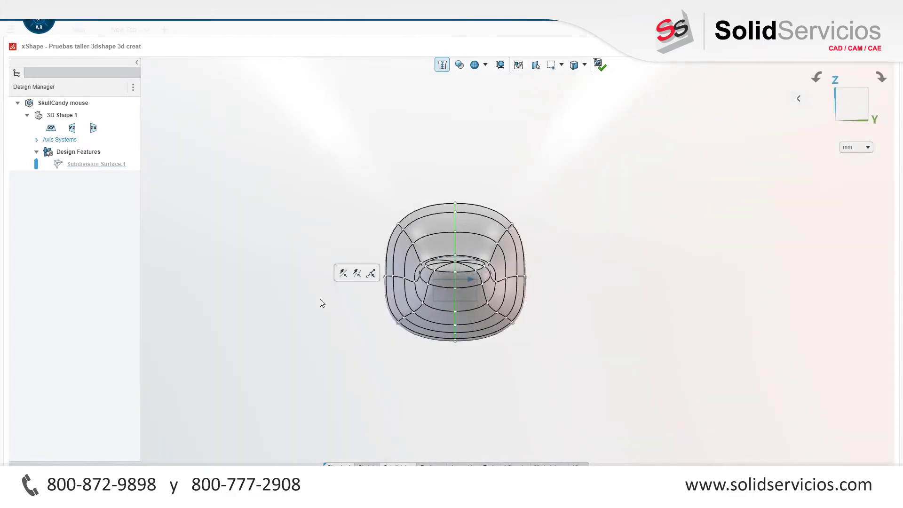
scroll(453, 289, "up", 1)
scroll(453, 289, "up", 3)
scroll(438, 272, "up", 3)
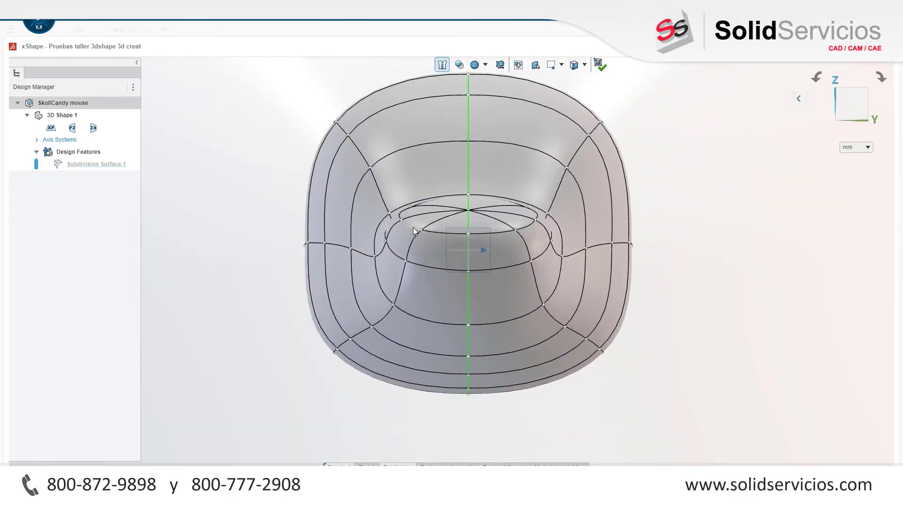
double_click(412, 228)
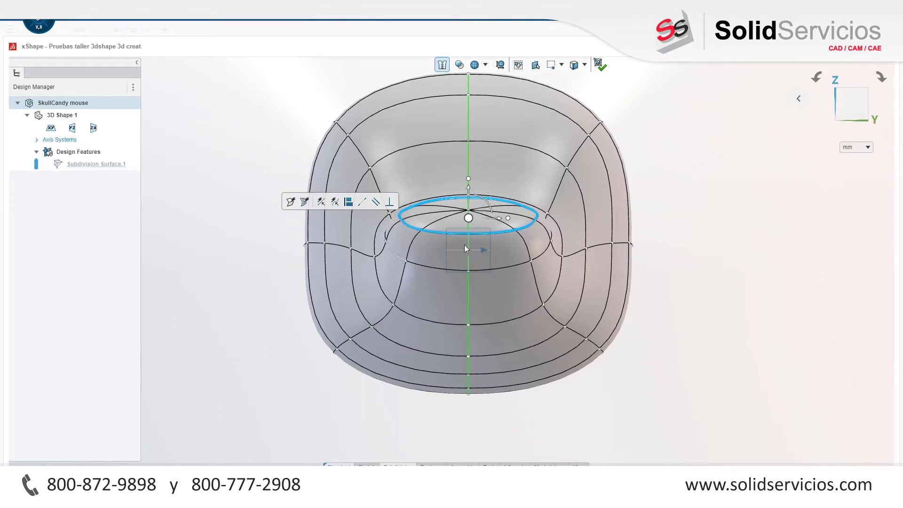
left_click_drag(509, 221, 496, 225)
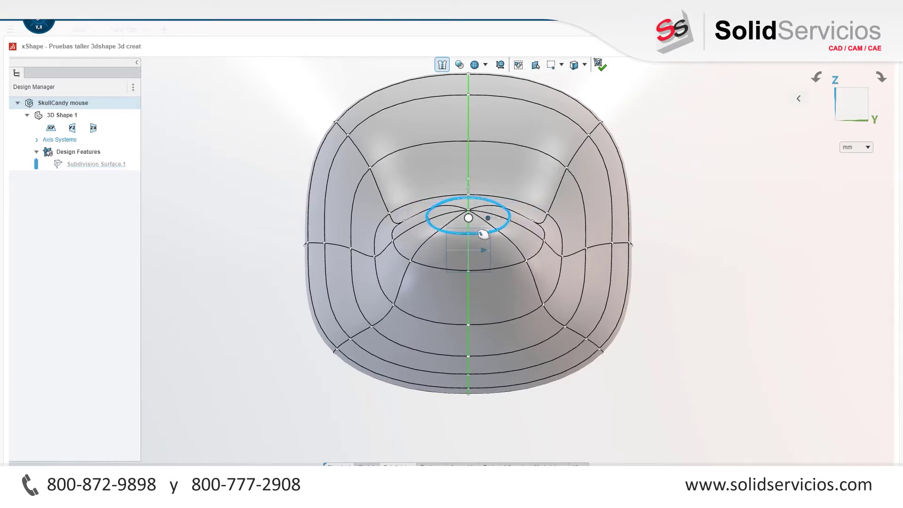
left_click(246, 276)
Orbit the model and check the side views of the hooked nose
scroll(258, 289, "down", 2)
mouse_move(258, 289)
middle_mouse_down()
mouse_move(278, 312)
mouse_move(376, 294)
middle_mouse_up()
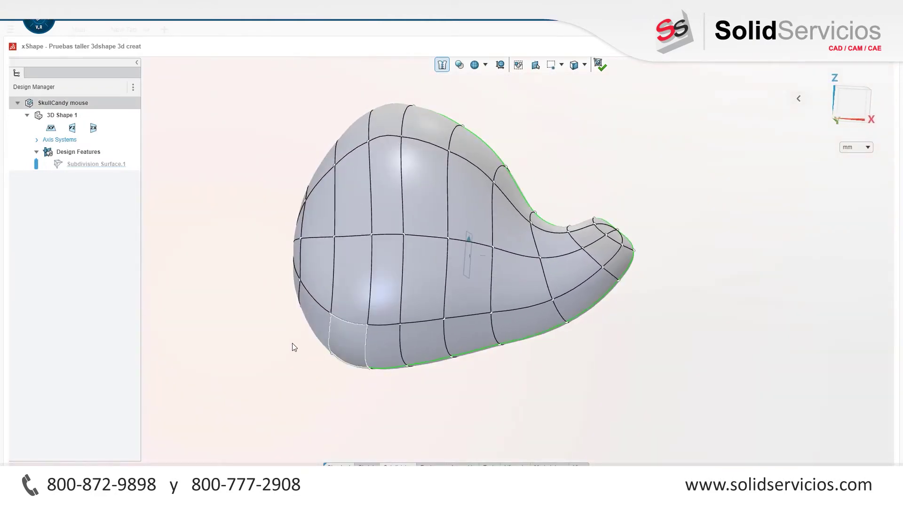
mouse_move(292, 343)
middle_mouse_down()
mouse_move(211, 331)
mouse_move(202, 345)
middle_mouse_up()
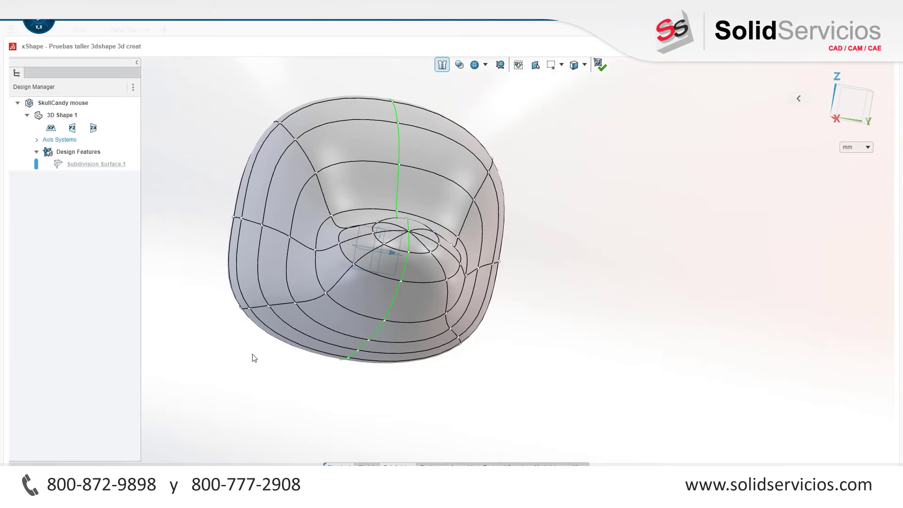
mouse_move(253, 358)
middle_mouse_down()
mouse_move(204, 359)
mouse_move(228, 336)
middle_mouse_up()
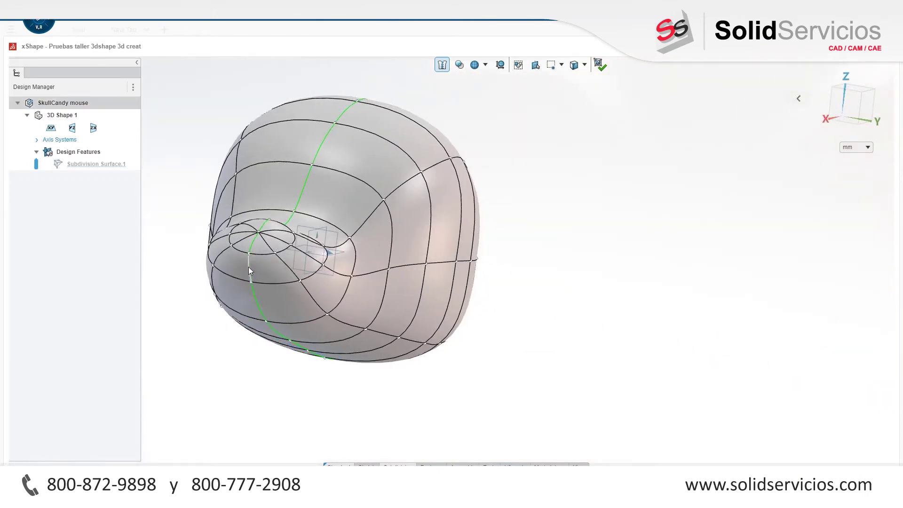
key("F5")
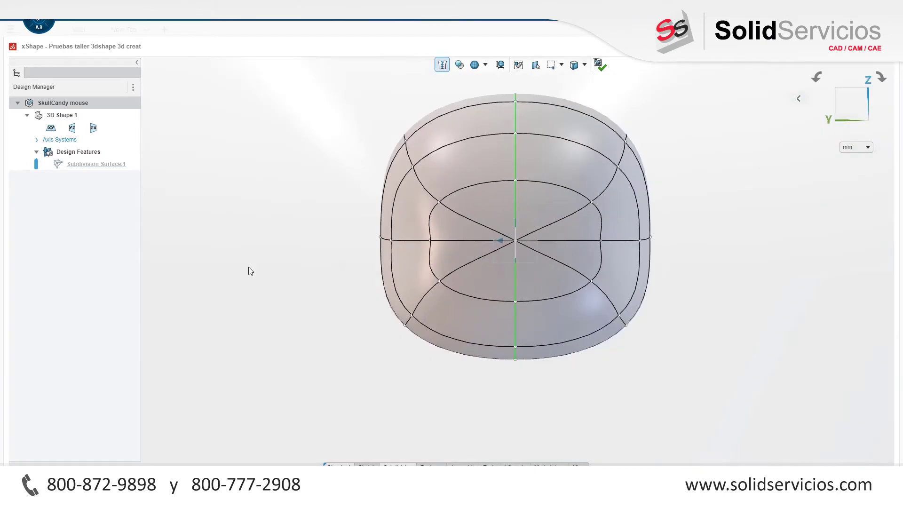
key("F5")
Move the tip cage vertices inward to shorten the curled tip
scroll(651, 223, "up", 5)
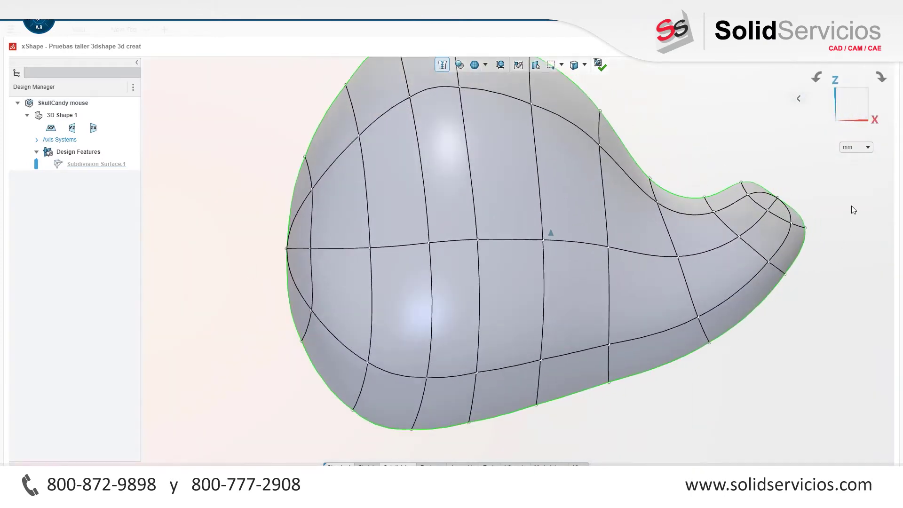
left_click(724, 221)
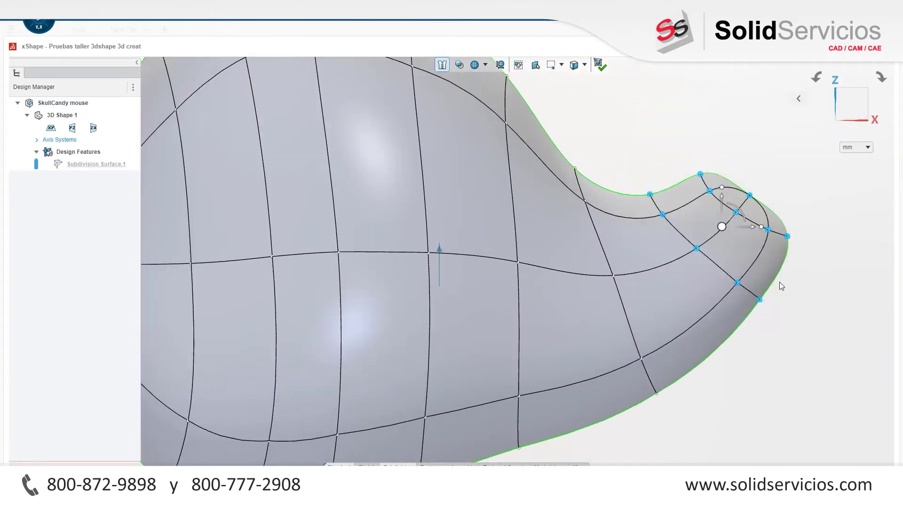
mouse_move(762, 232)
left_mouse_down()
mouse_move(748, 232)
mouse_move(737, 216)
mouse_move(745, 184)
left_mouse_up()
scroll(752, 210, "down", 5)
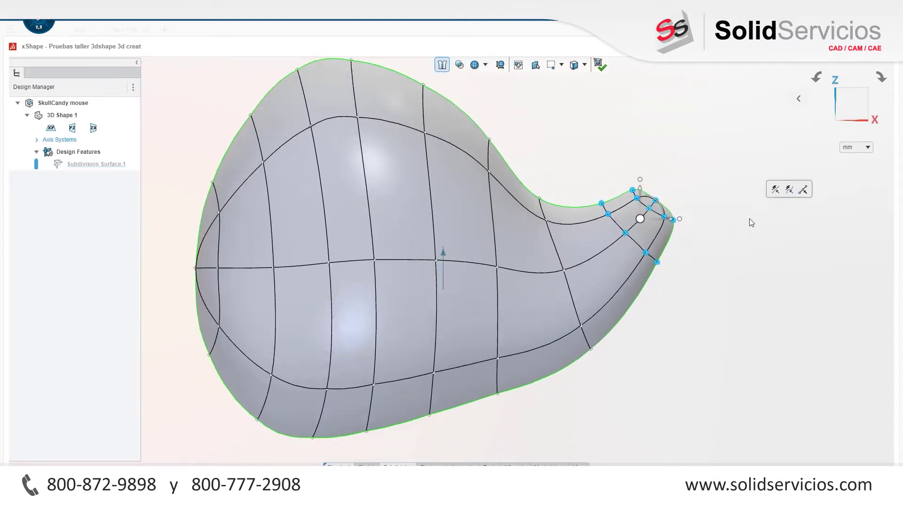
scroll(658, 202, "up", 5)
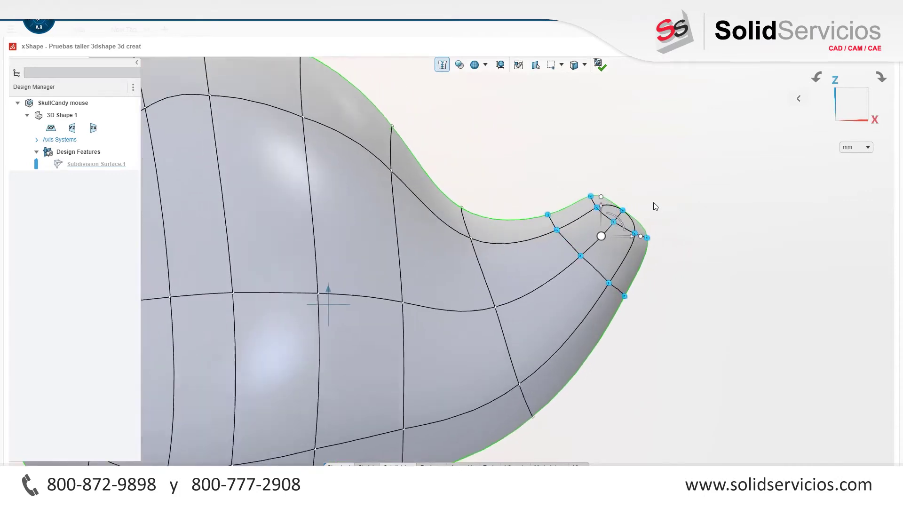
Pull the tip edge inward and lower it to narrow and drop the tip
left_click(649, 195)
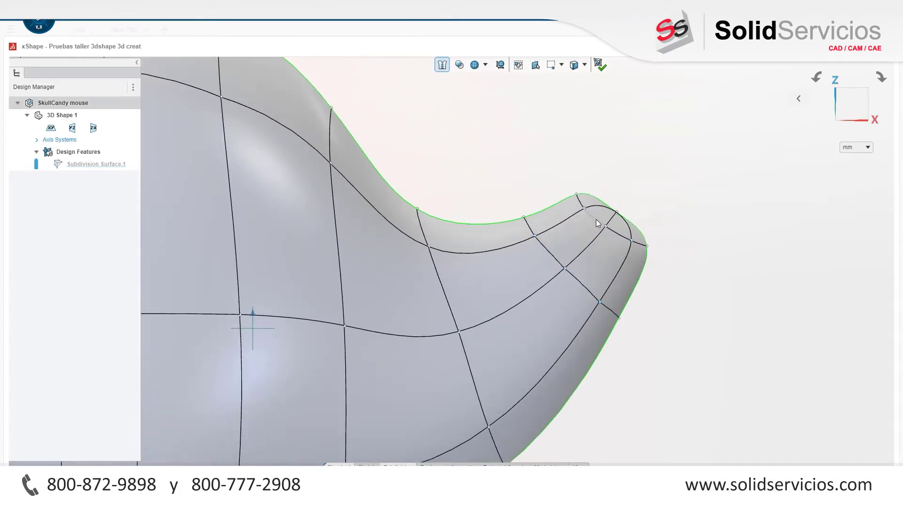
left_click(596, 219)
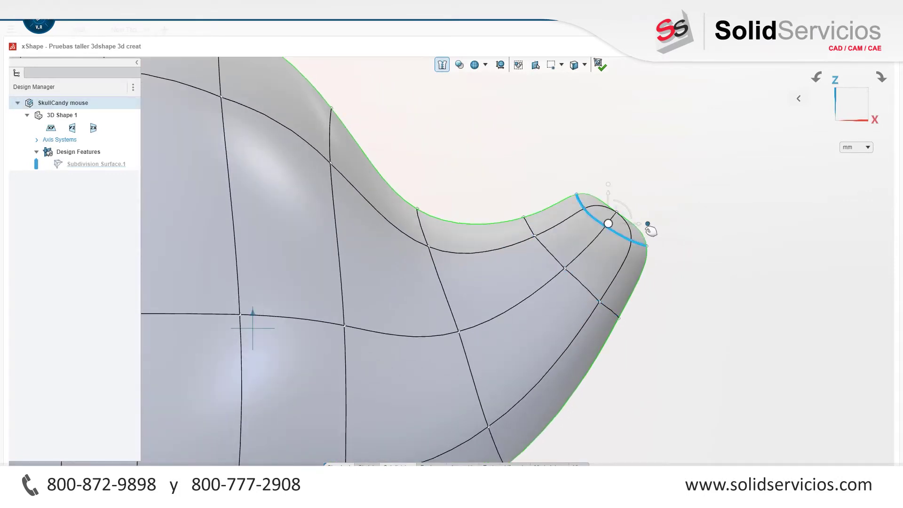
left_click_drag(649, 230, 637, 225)
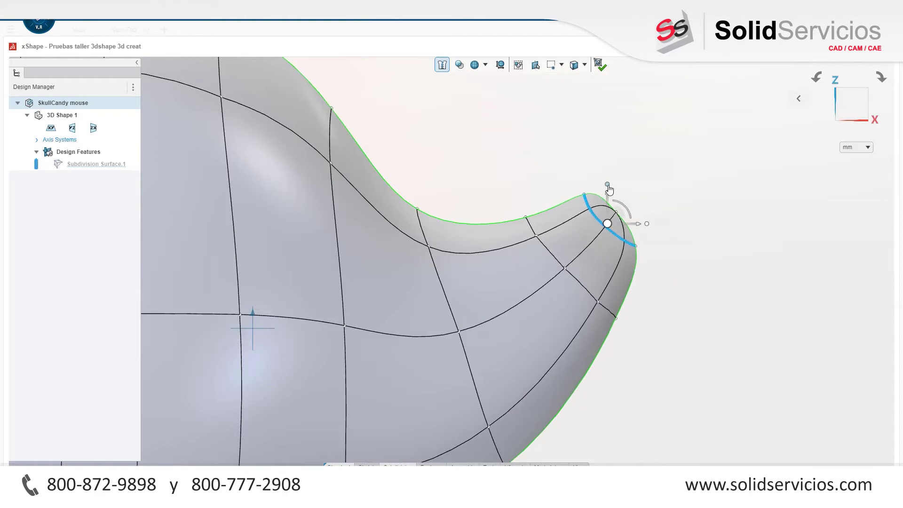
left_click_drag(608, 190, 616, 201)
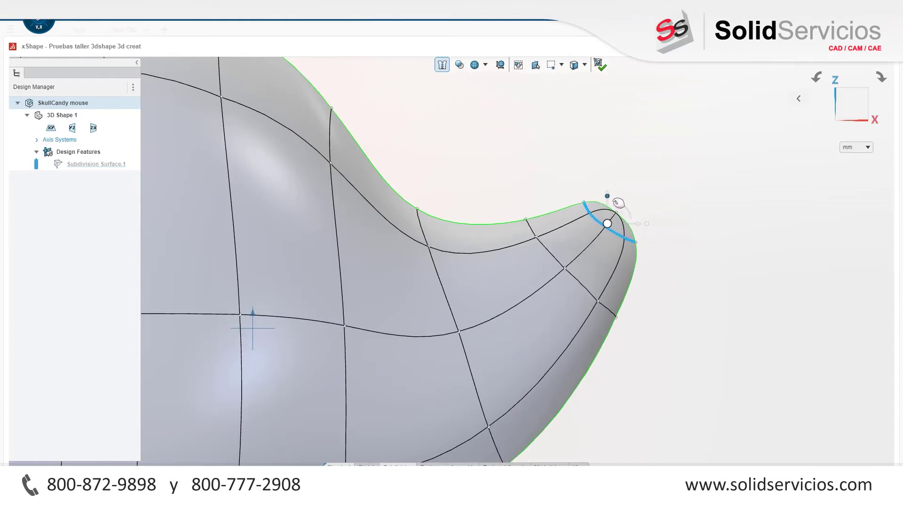
left_click(668, 284)
In an angled view, shrink the inner elliptical edge loop at the front end
scroll(669, 284, "down", 3)
mouse_move(670, 288)
middle_mouse_down()
mouse_move(572, 309)
mouse_move(513, 350)
middle_mouse_up()
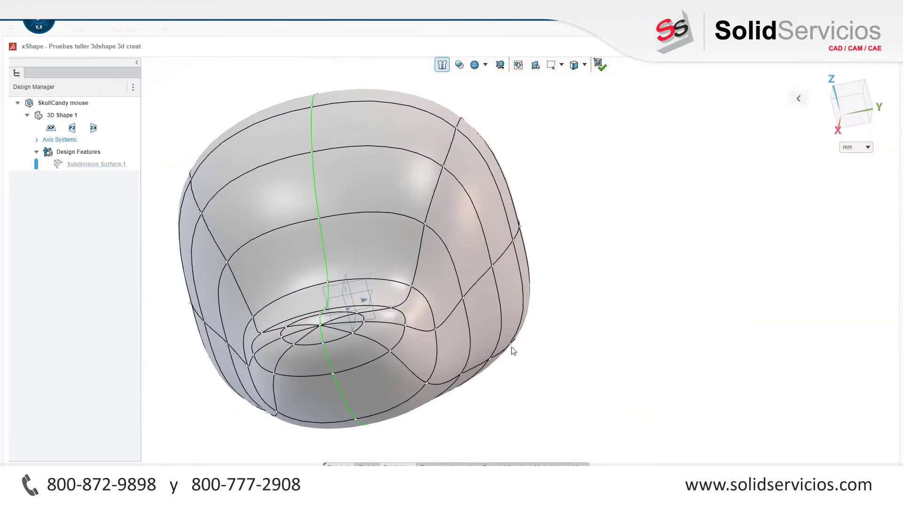
left_click(287, 339)
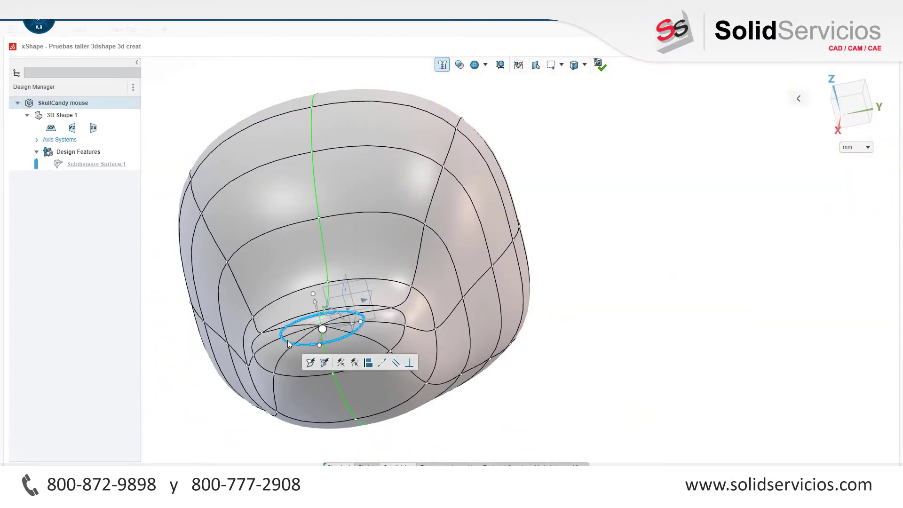
left_click_drag(360, 326, 349, 327)
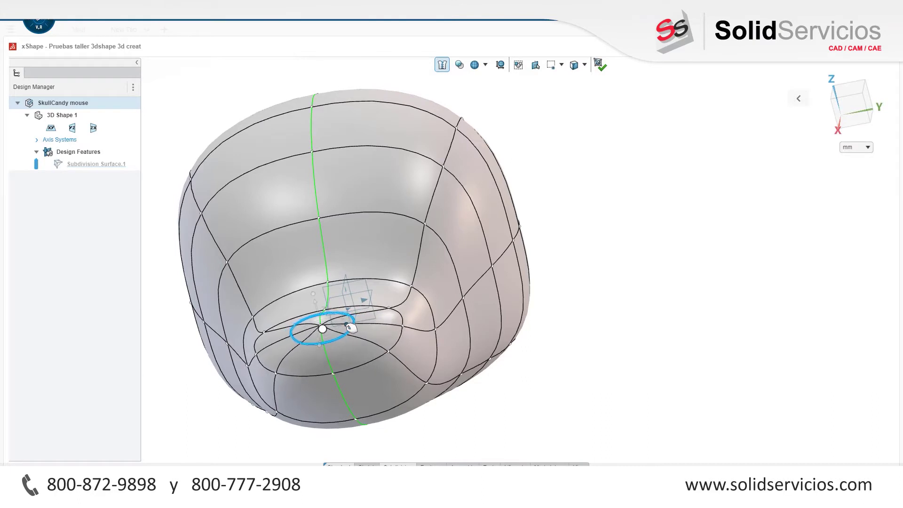
left_click(359, 364)
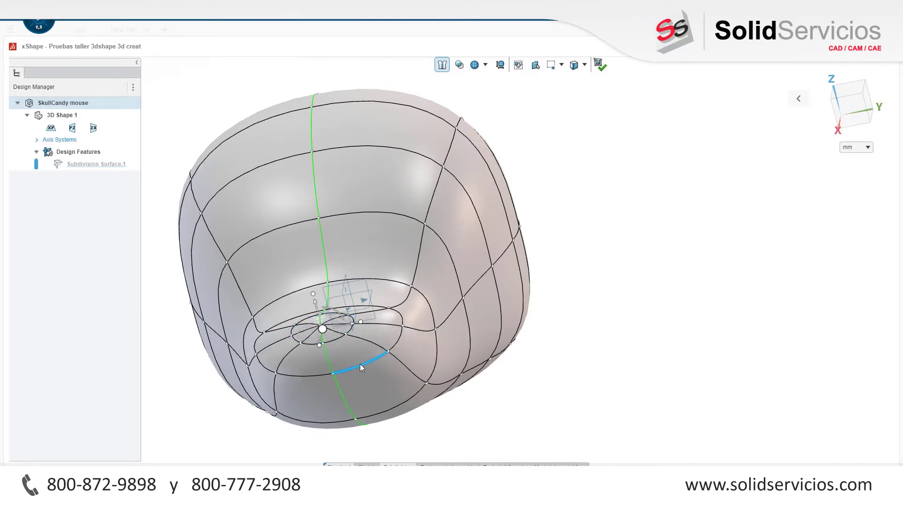
left_click(317, 373)
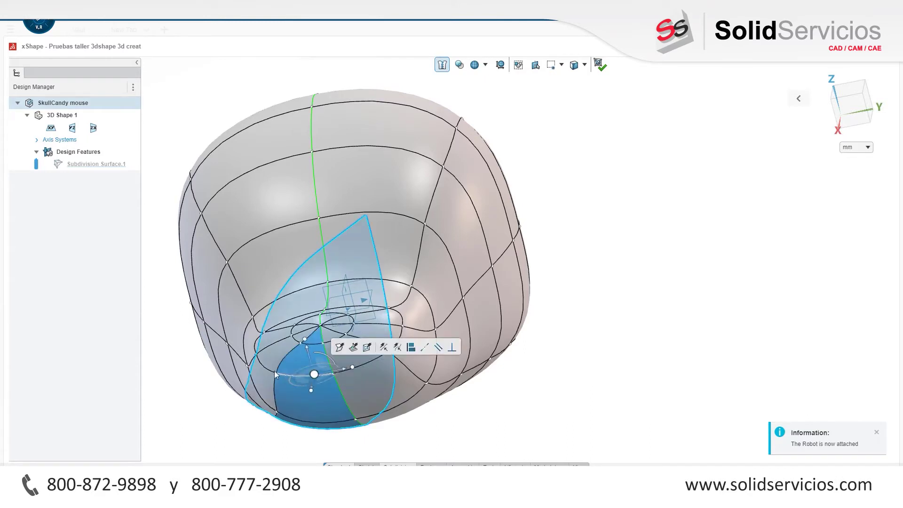
left_click(365, 438)
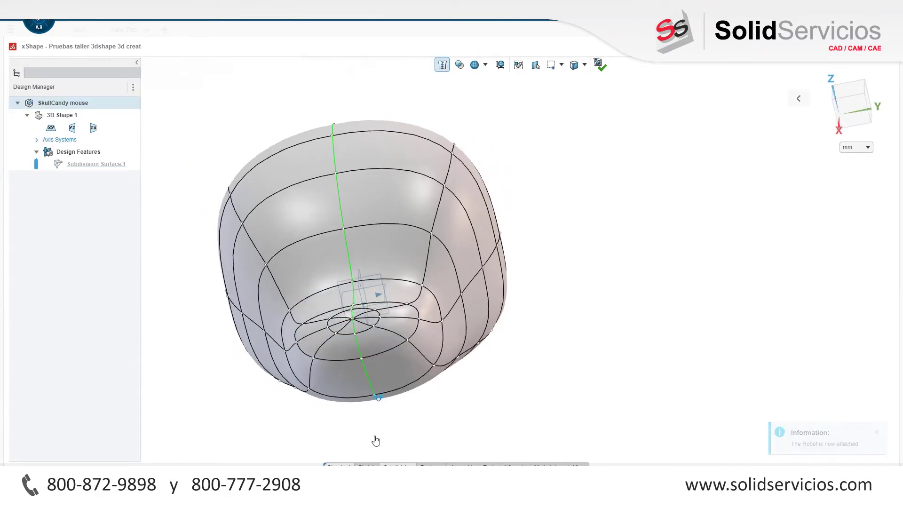
Scale the larger outer elliptical edge loop inward
middle_click_drag(376, 440, 318, 364)
double_click(311, 354)
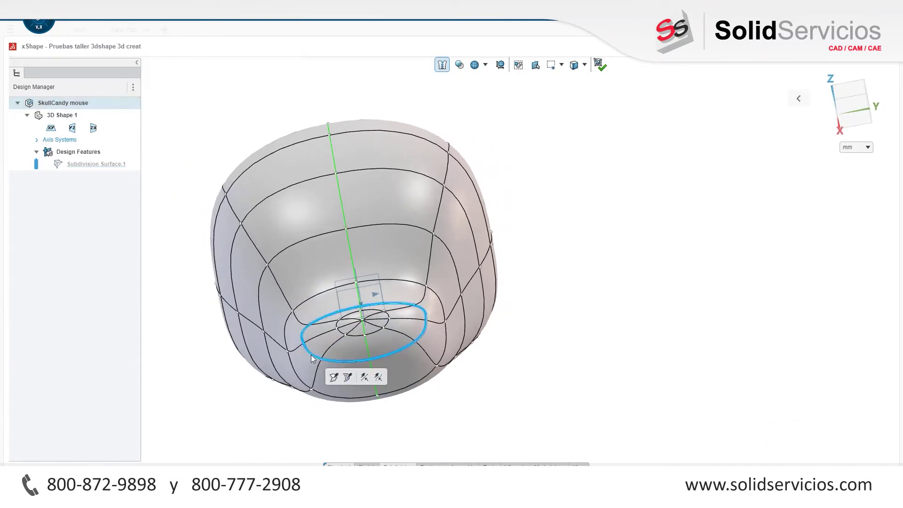
left_click_drag(409, 331, 397, 329)
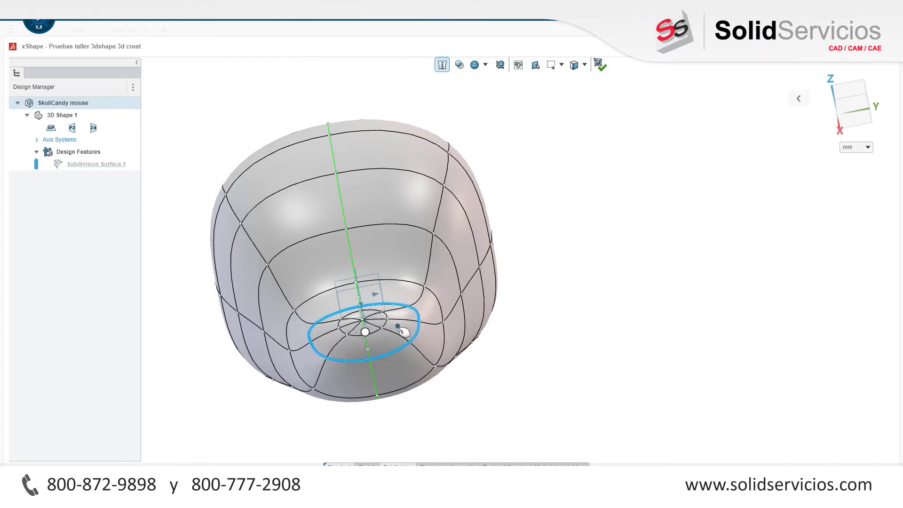
left_click(328, 435)
mouse_move(329, 435)
middle_mouse_down()
mouse_move(282, 413)
mouse_move(359, 329)
mouse_move(360, 363)
mouse_move(345, 366)
middle_mouse_up()
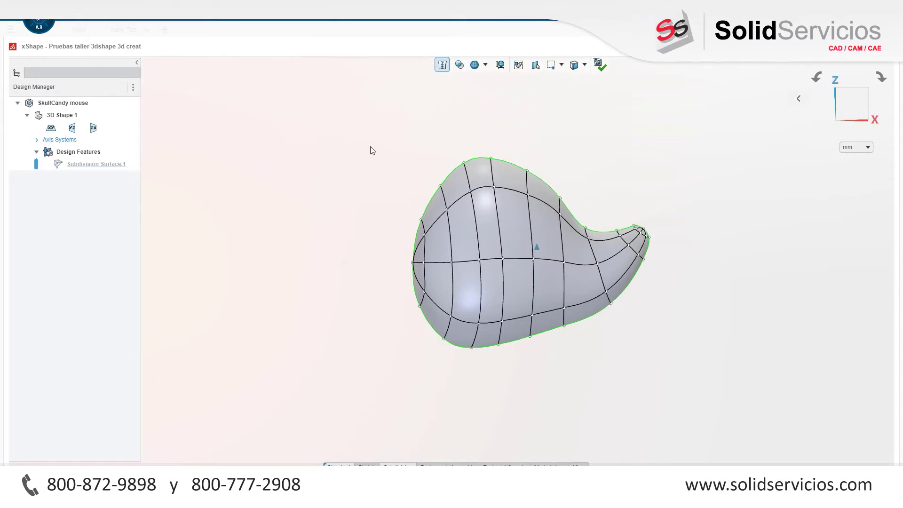
Box-select the left-end vertices and refit them to a freehand curve with Sketch Quick Align
mouse_move(371, 146)
left_mouse_down()
mouse_move(427, 322)
mouse_move(460, 343)
mouse_move(463, 362)
left_mouse_up()
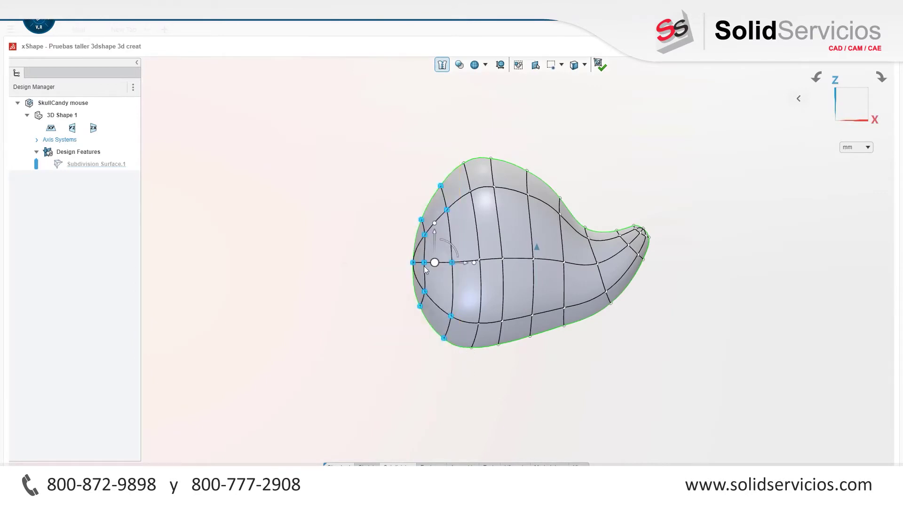
left_click(453, 226)
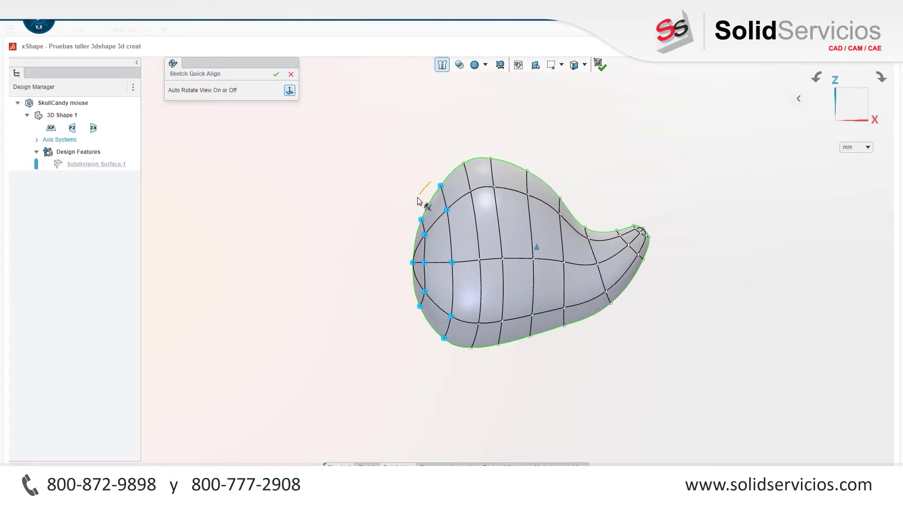
left_click_drag(408, 228, 404, 258)
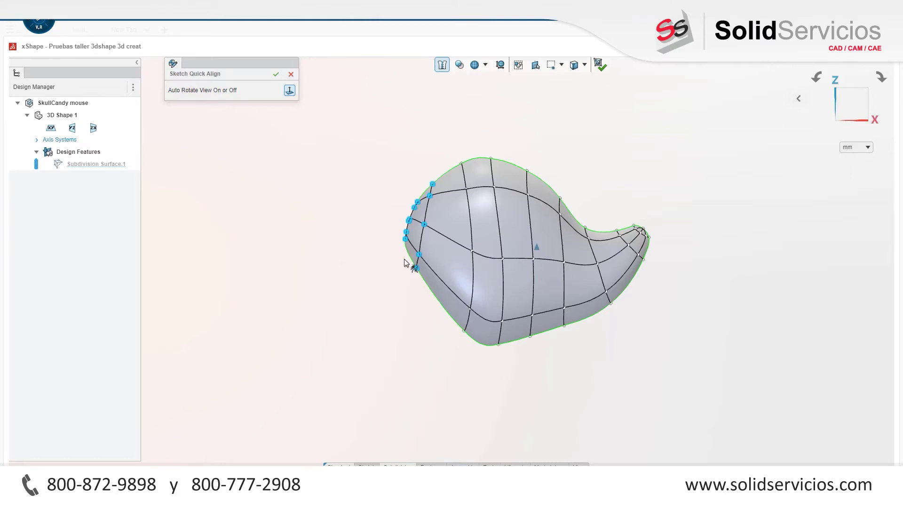
key("Return")
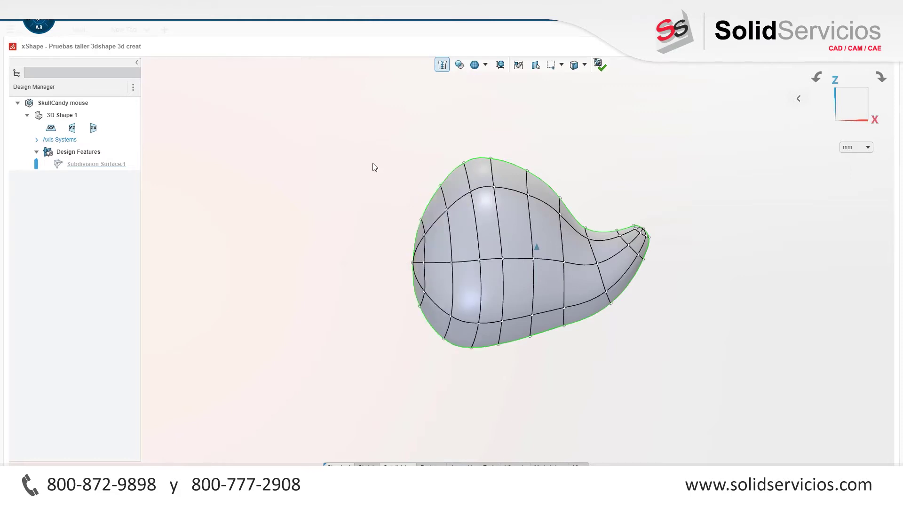
left_click_drag(372, 163, 457, 354)
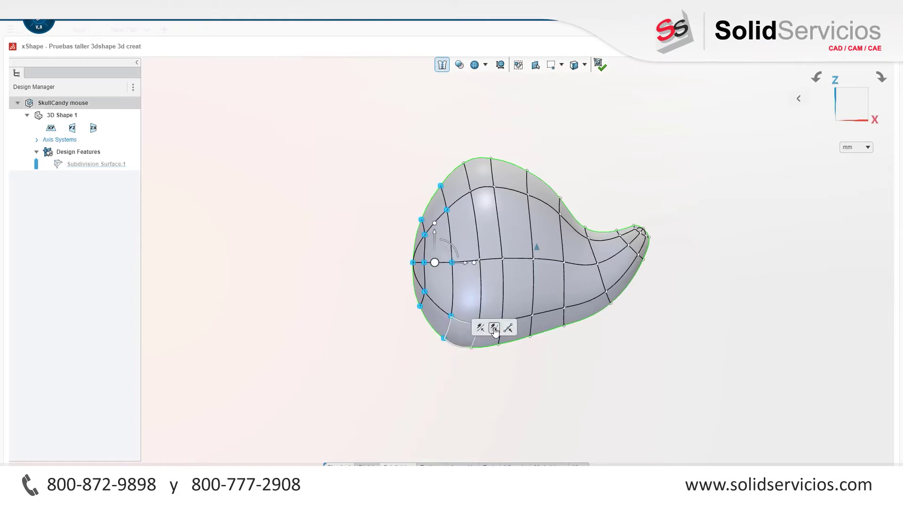
left_click(494, 328)
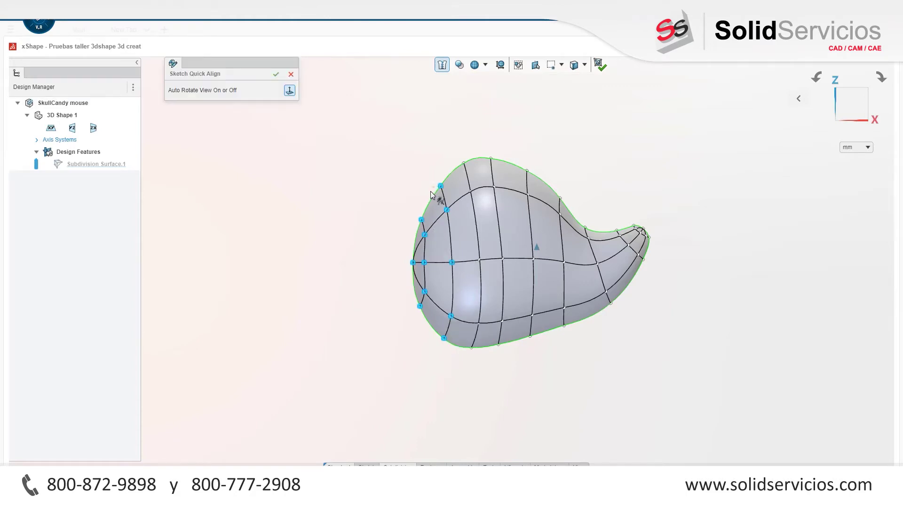
left_click_drag(409, 238, 416, 324)
left_click_drag(442, 346, 442, 347)
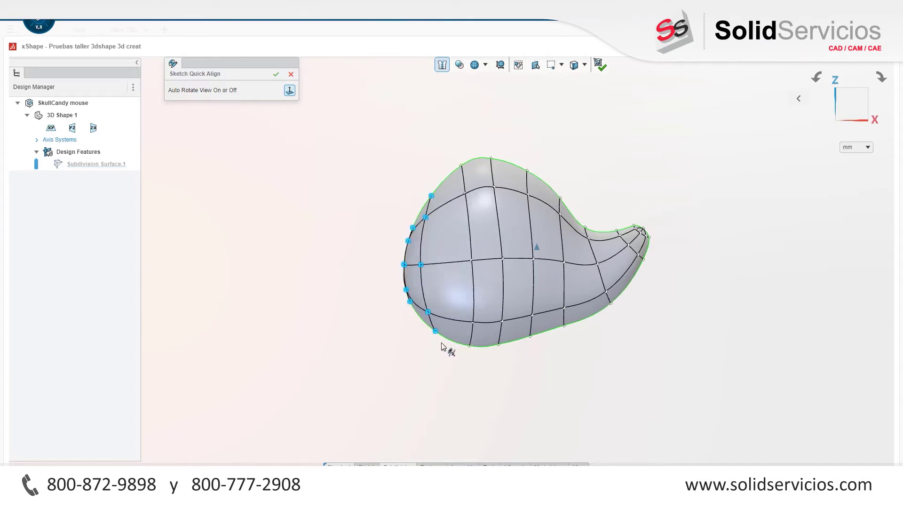
left_click(276, 76)
mouse_move(376, 288)
middle_mouse_down()
mouse_move(371, 329)
mouse_move(343, 377)
mouse_move(381, 316)
mouse_move(338, 324)
mouse_move(336, 337)
mouse_move(486, 239)
mouse_move(551, 248)
middle_mouse_up()
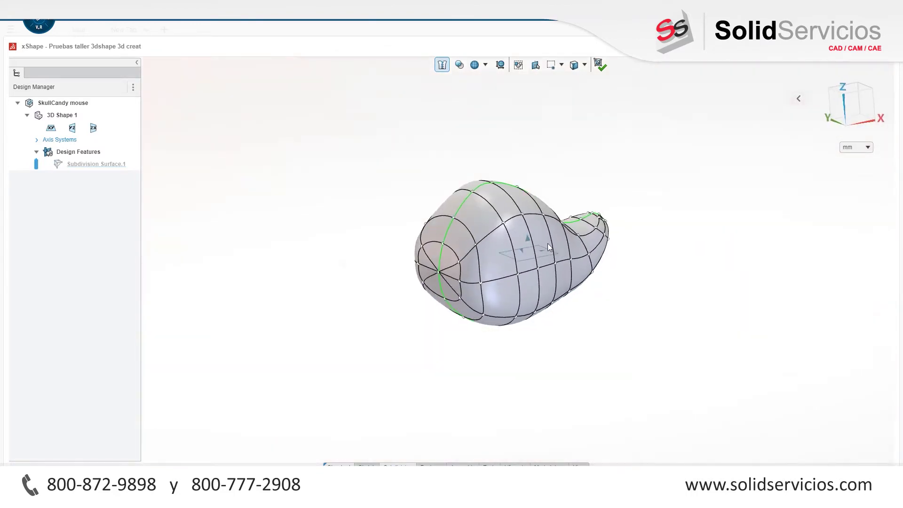
Nudge the left edge and upper edge segment upward by about 1.327 mm
left_click(439, 230)
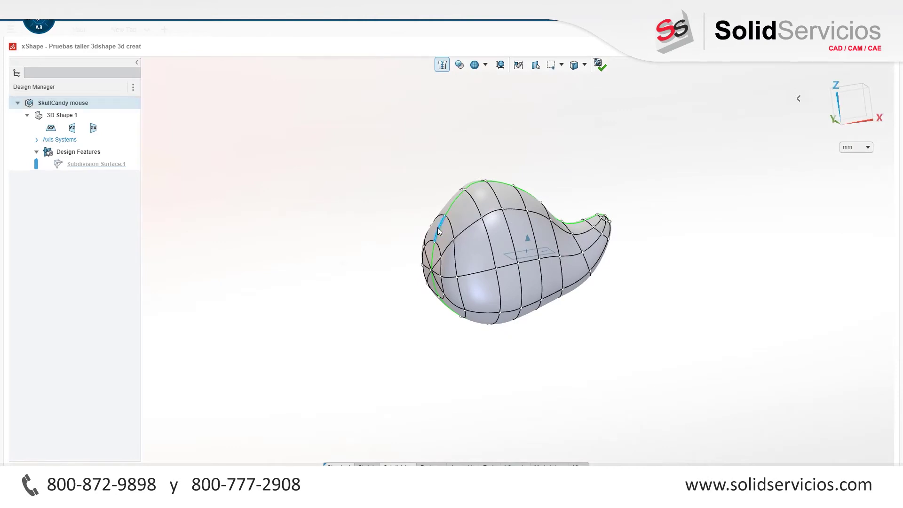
scroll(453, 186, "up", 2)
scroll(455, 219, "up", 2)
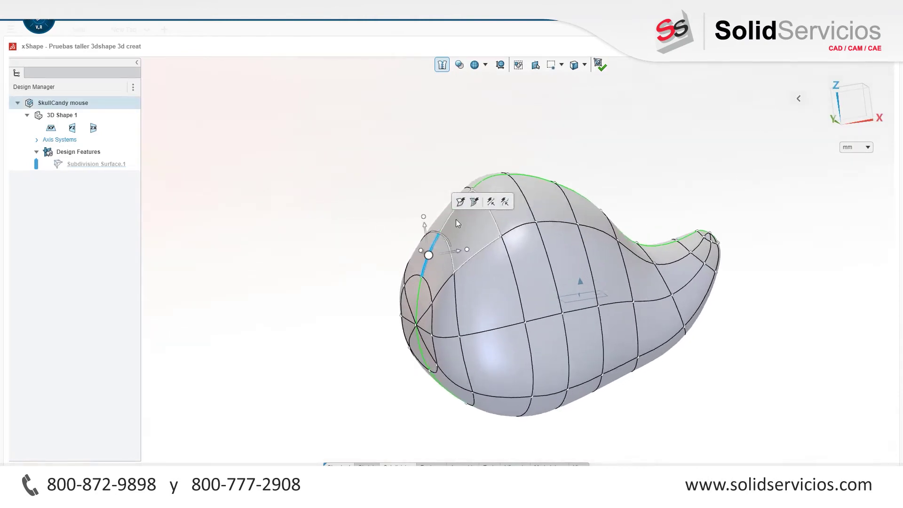
scroll(455, 219, "up", 1)
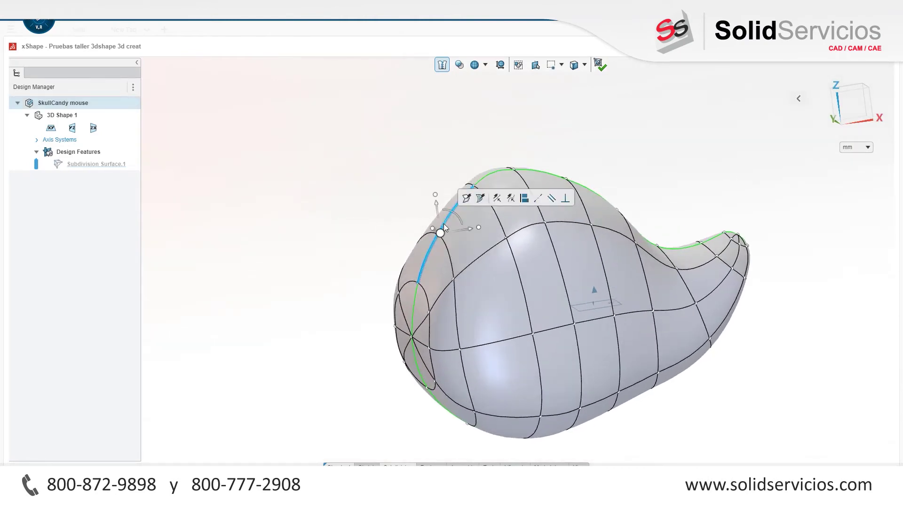
left_click(444, 224, "ctrl")
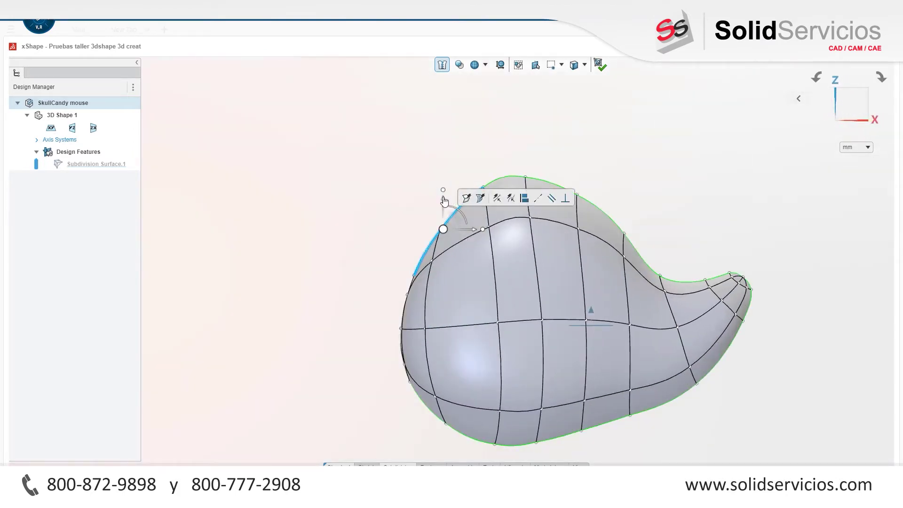
left_click_drag(442, 196, 450, 222)
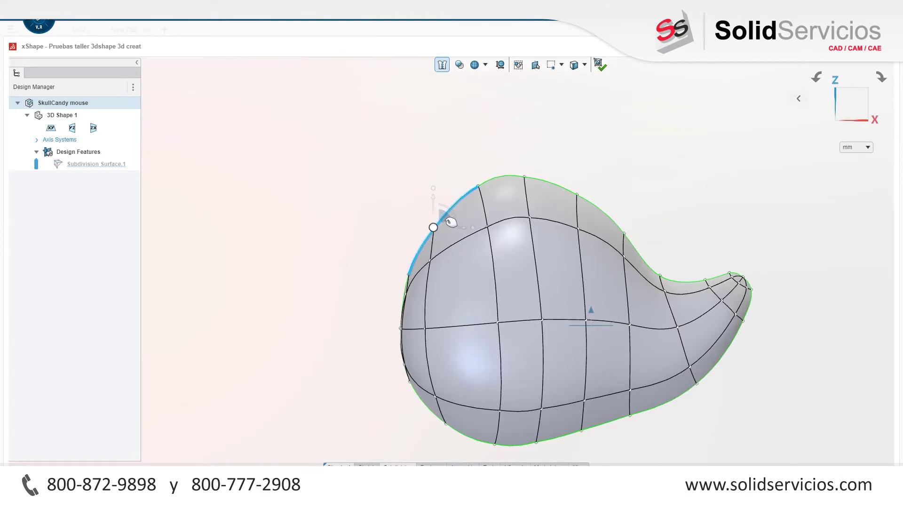
left_click(371, 281)
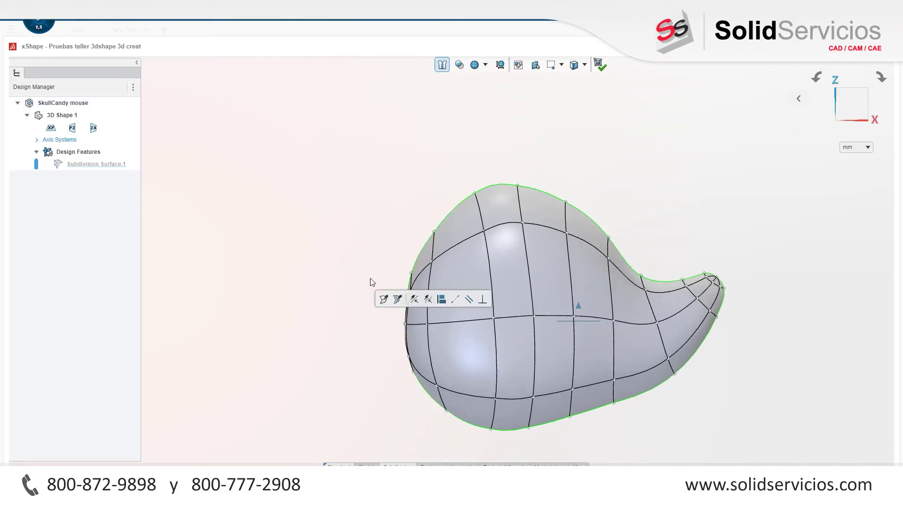
middle_click_drag(371, 281, 324, 299)
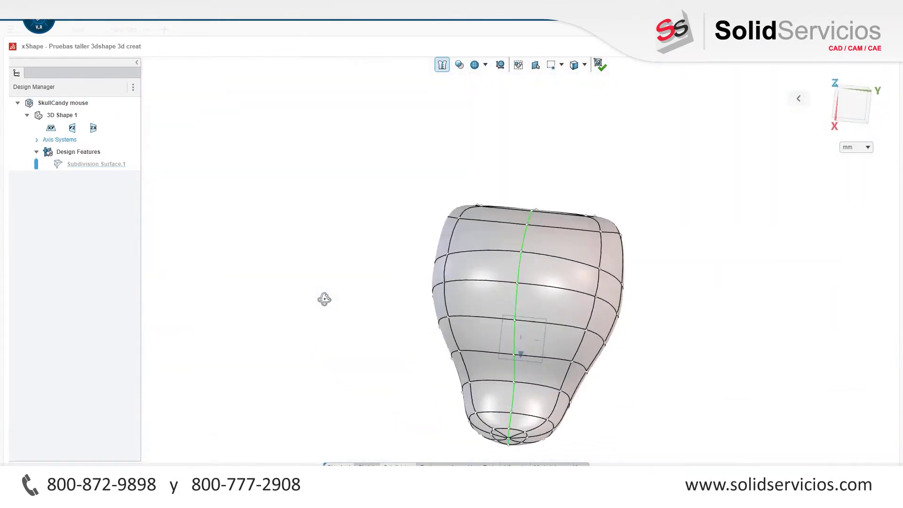
In top view, drag one flank's cage edges outward about 3.352 mm to widen it
scroll(441, 202, "up", 2)
scroll(441, 202, "up", 2)
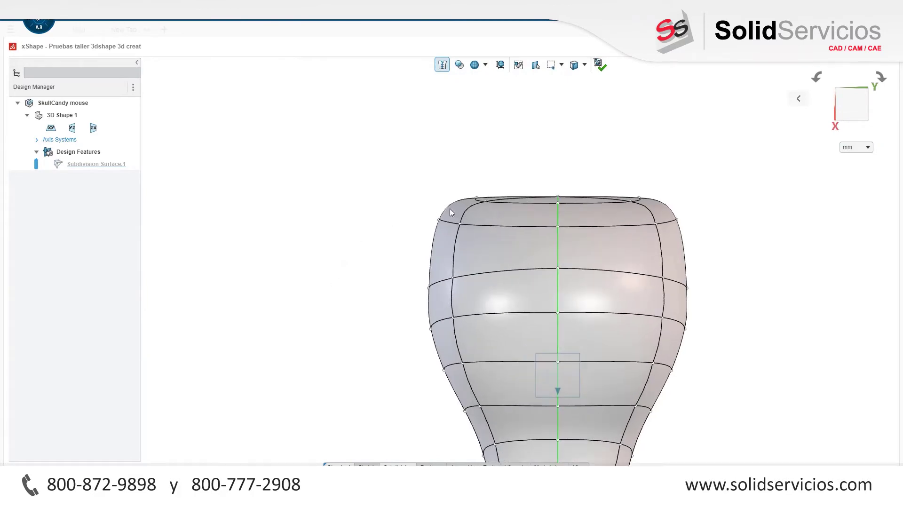
scroll(450, 208, "up", 3)
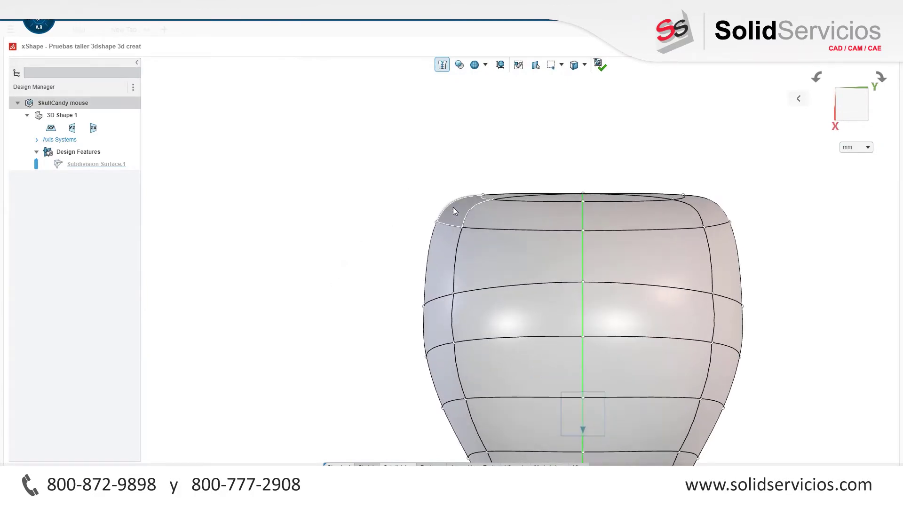
mouse_move(412, 180)
left_mouse_down()
mouse_move(505, 242)
mouse_move(502, 220)
mouse_move(551, 224)
left_mouse_up()
left_click(382, 318)
scroll(412, 386, "down", 5)
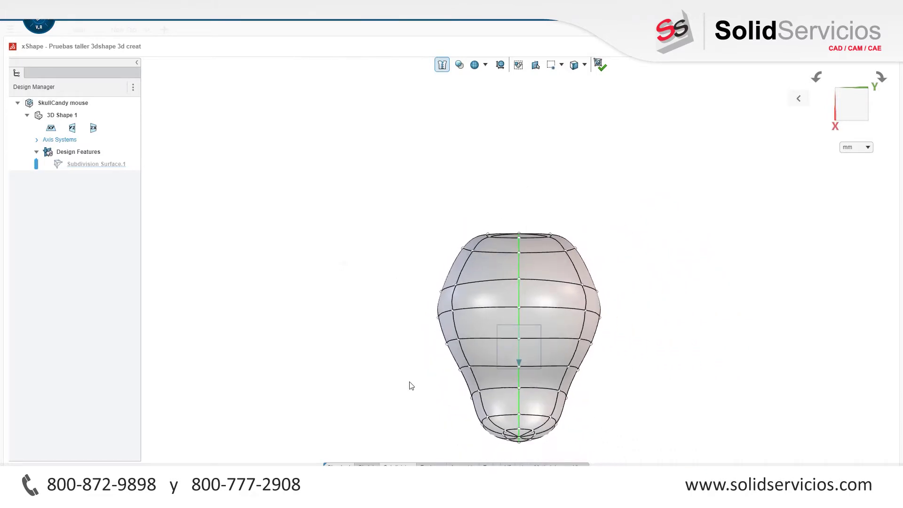
scroll(423, 367, "up", 1)
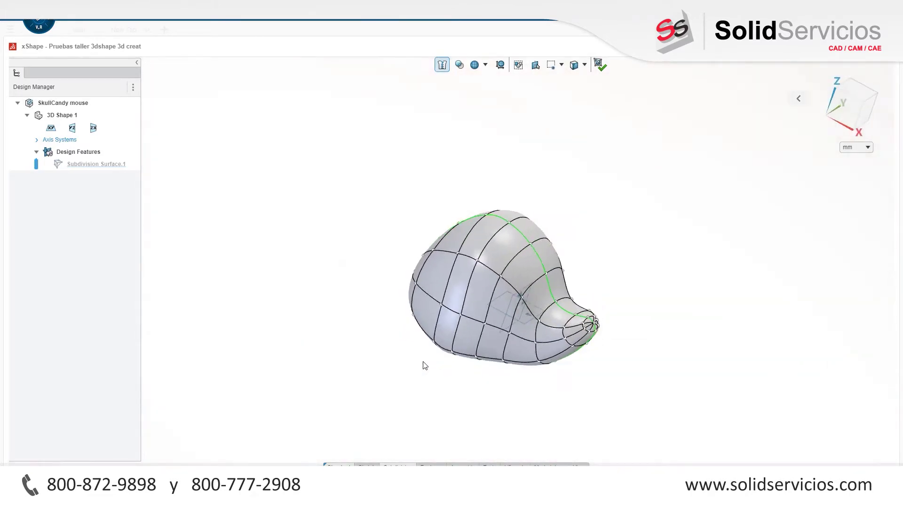
scroll(440, 254, "up", 3)
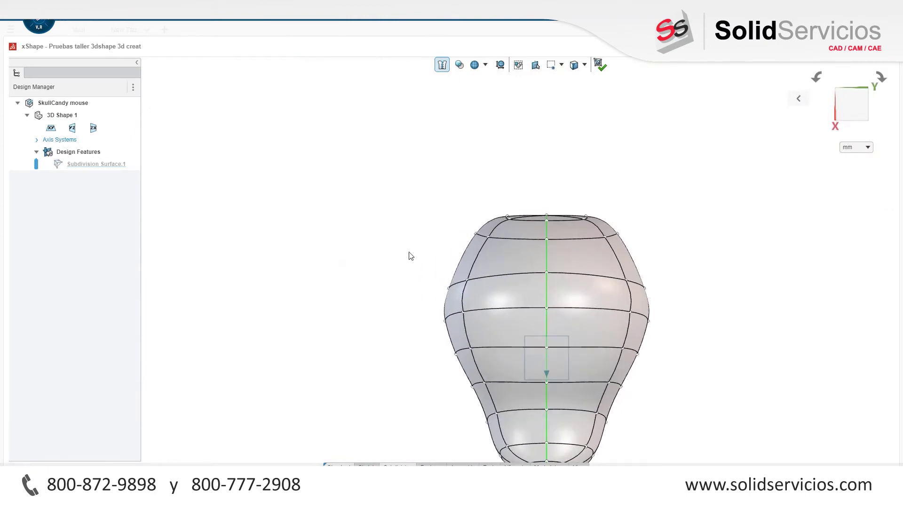
mouse_move(412, 268)
left_mouse_down()
mouse_move(474, 344)
mouse_move(485, 317)
left_mouse_up()
left_click(390, 396)
mouse_move(391, 397)
middle_mouse_down()
mouse_move(397, 366)
mouse_move(461, 390)
middle_mouse_up()
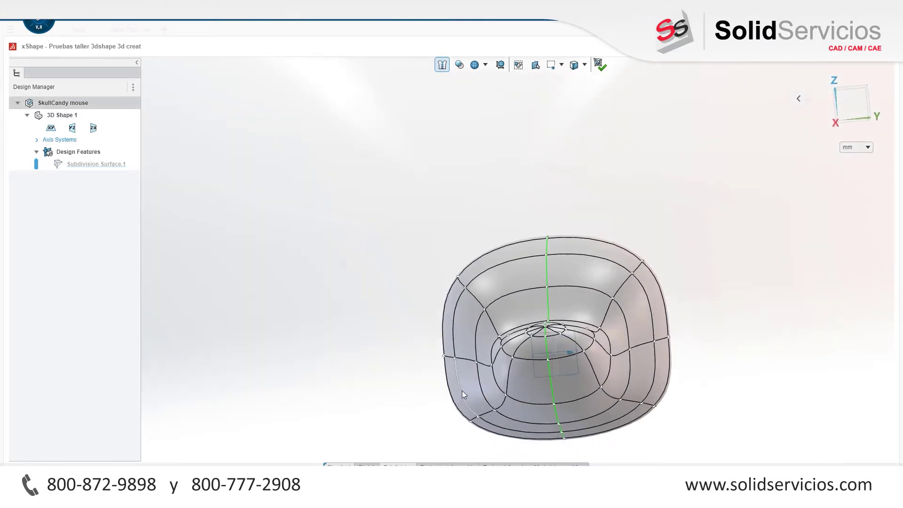
Narrow the edge loop around the central bump slightly
scroll(546, 436, "up", 2)
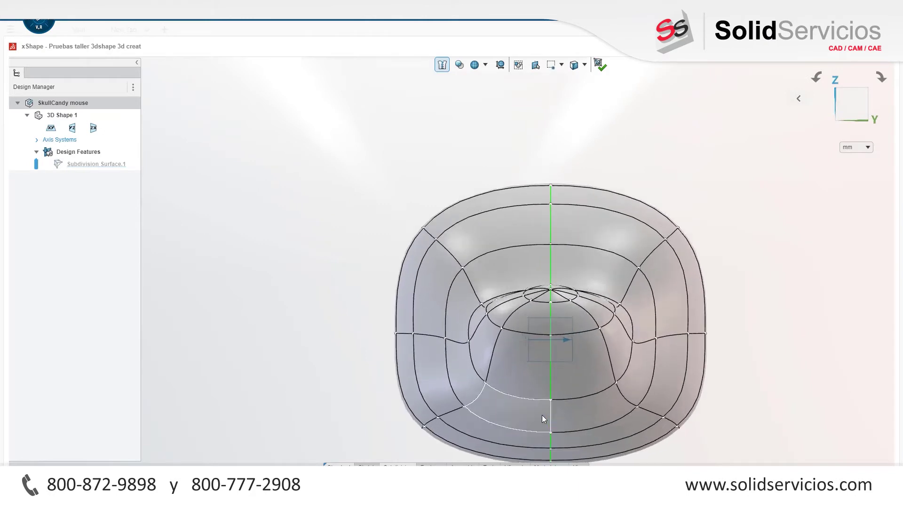
double_click(494, 386)
left_click_drag(592, 345, 590, 348)
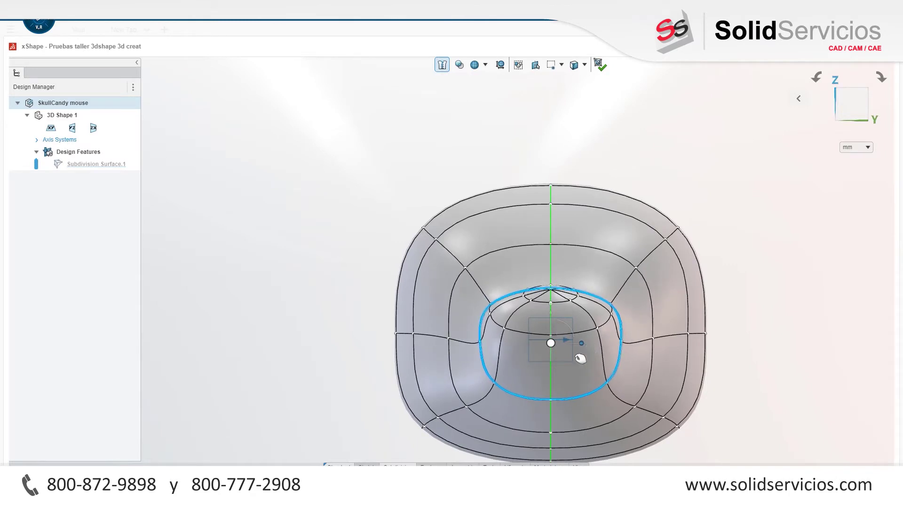
scroll(500, 433, "down", 3)
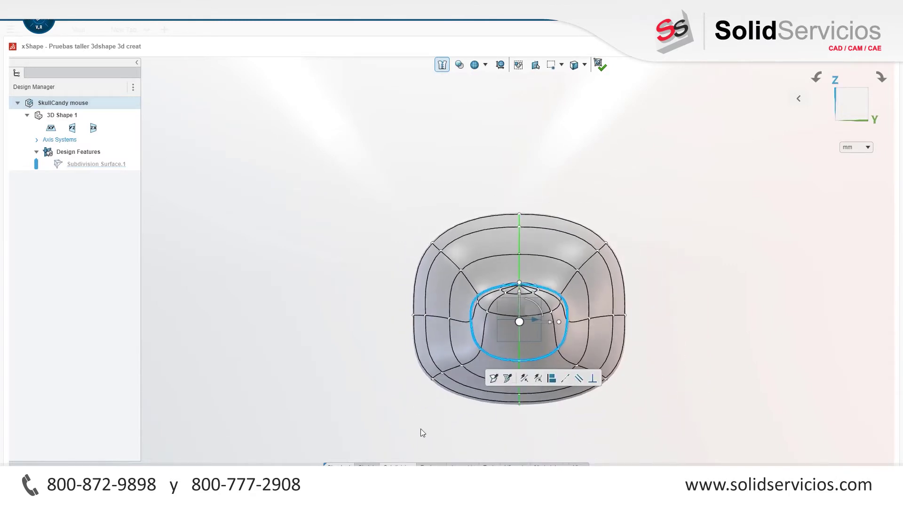
left_click(418, 430)
Display the bounding box showing 110.113 × 94.469 × 84.954 mm
middle_click_drag(414, 425, 306, 439)
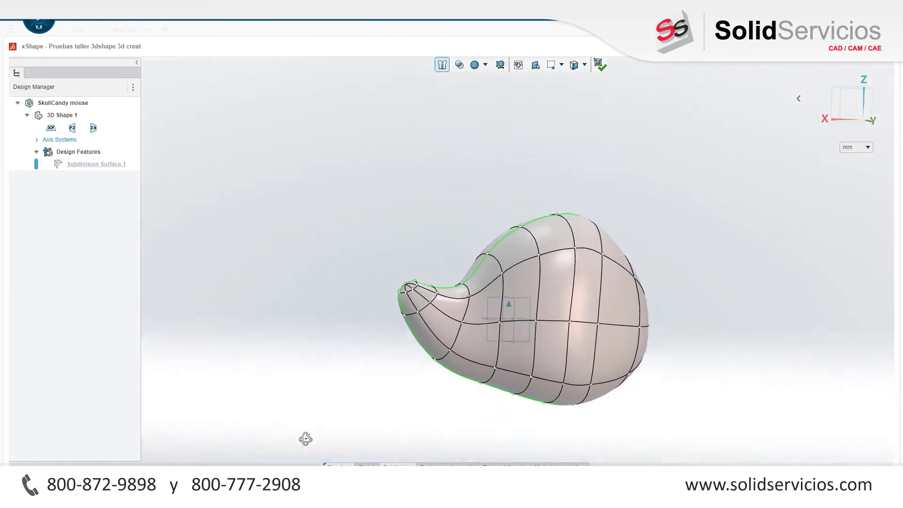
mouse_move(305, 439)
middle_mouse_down()
mouse_move(422, 438)
mouse_move(403, 441)
middle_mouse_up()
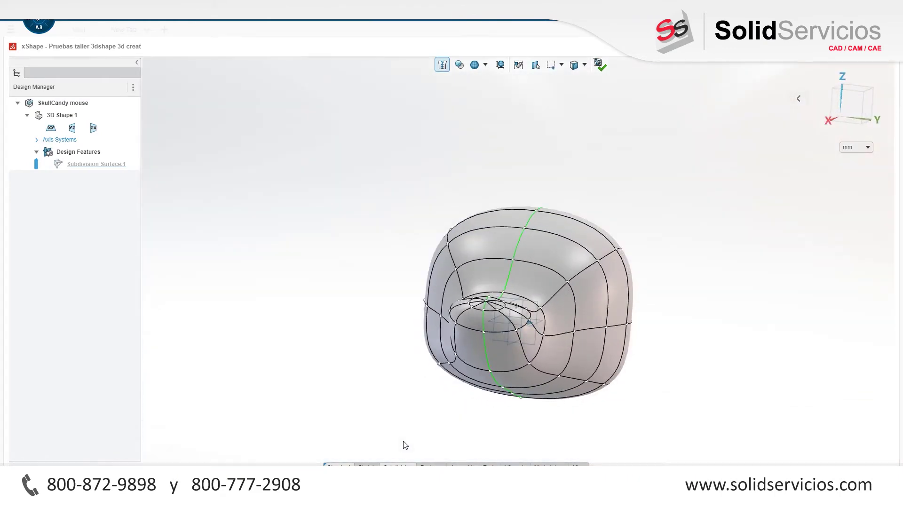
left_click(506, 66)
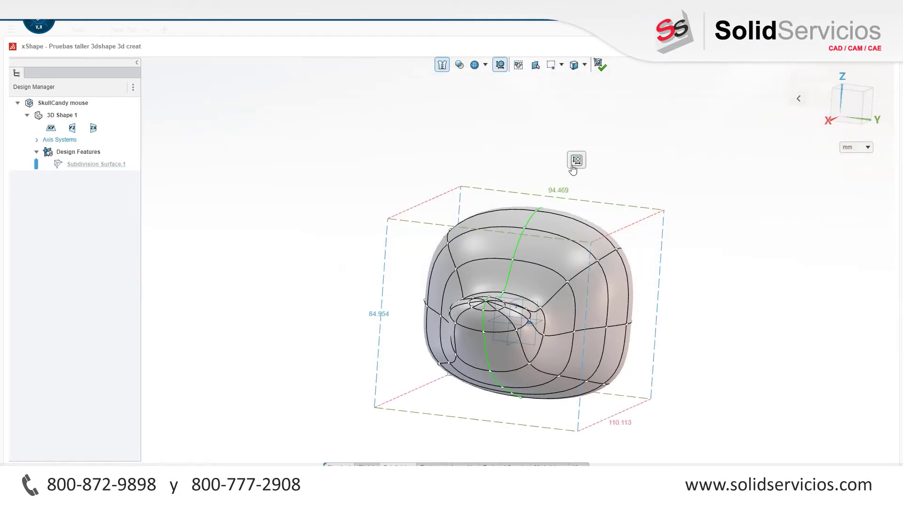
Open Scale By Distance with non-uniform scaling and enter initial 100 mm axis lengths
left_click(572, 166)
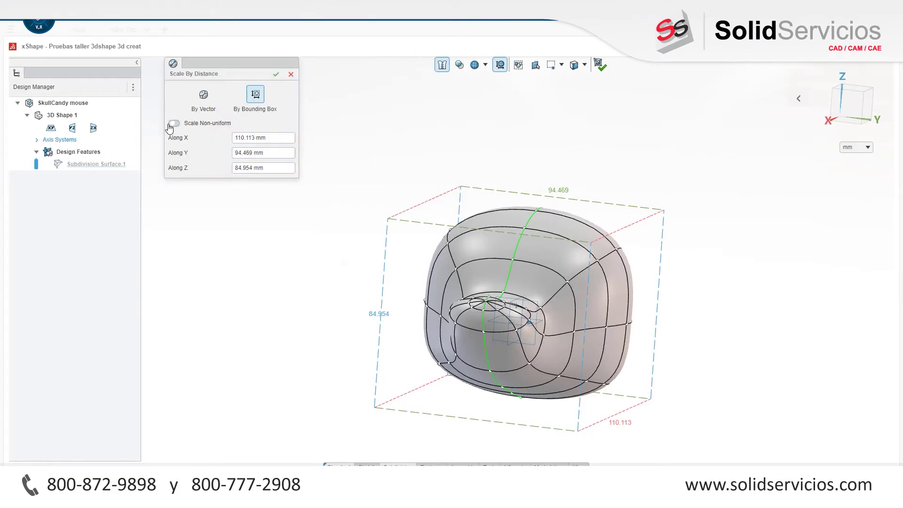
left_click(171, 125)
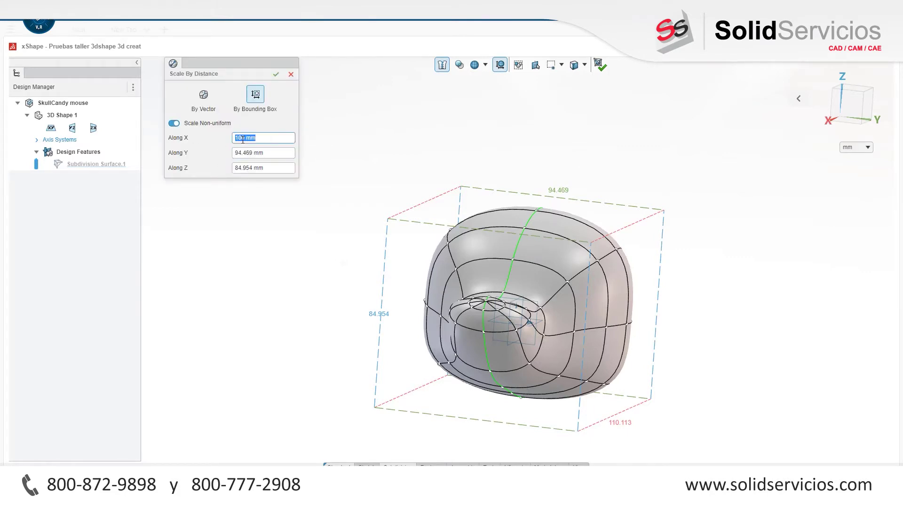
type("100")
key("Return")
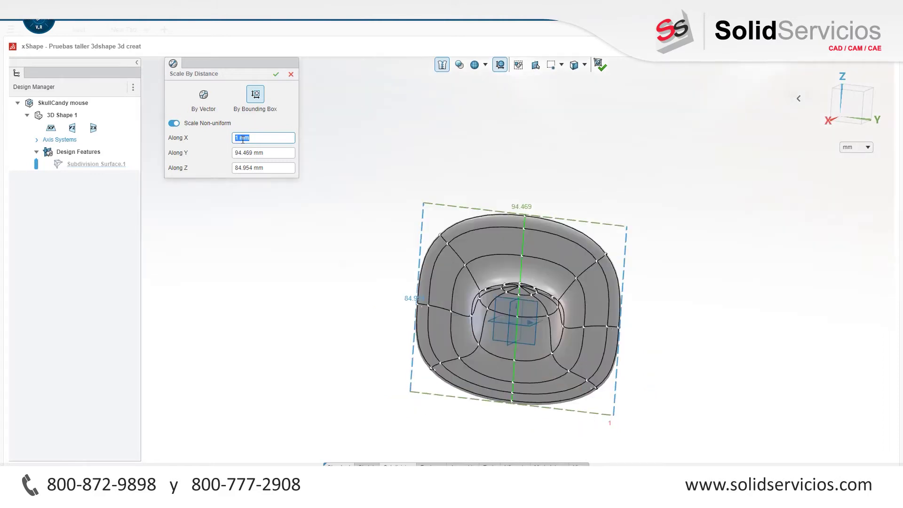
key("Return")
left_click(252, 154)
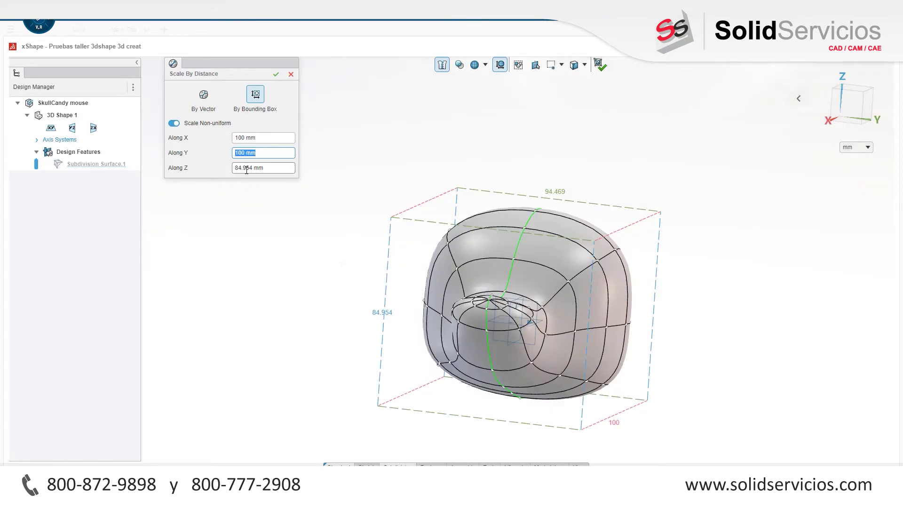
left_click(246, 169)
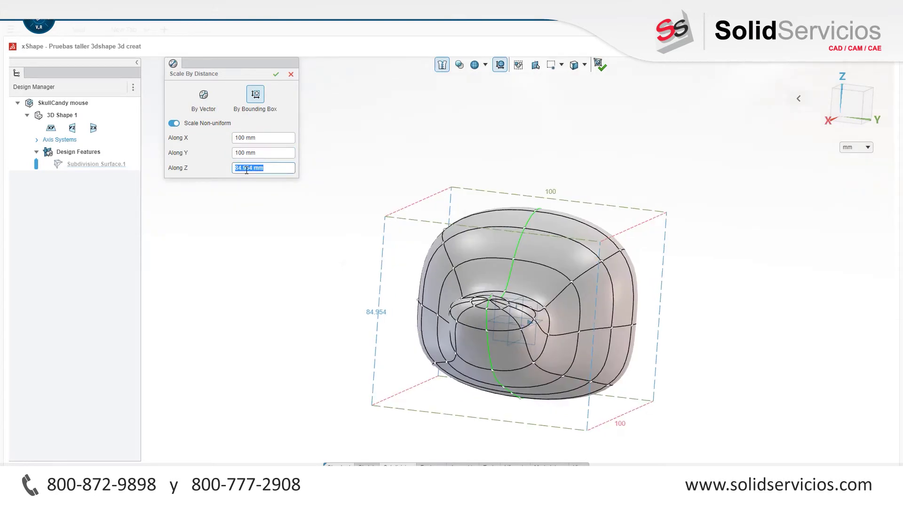
key("Return")
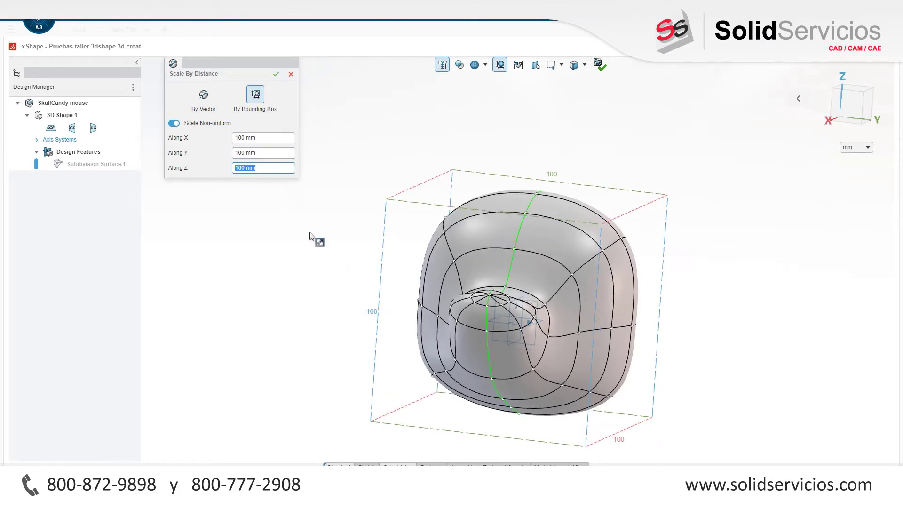
middle_click_drag(318, 256, 332, 262)
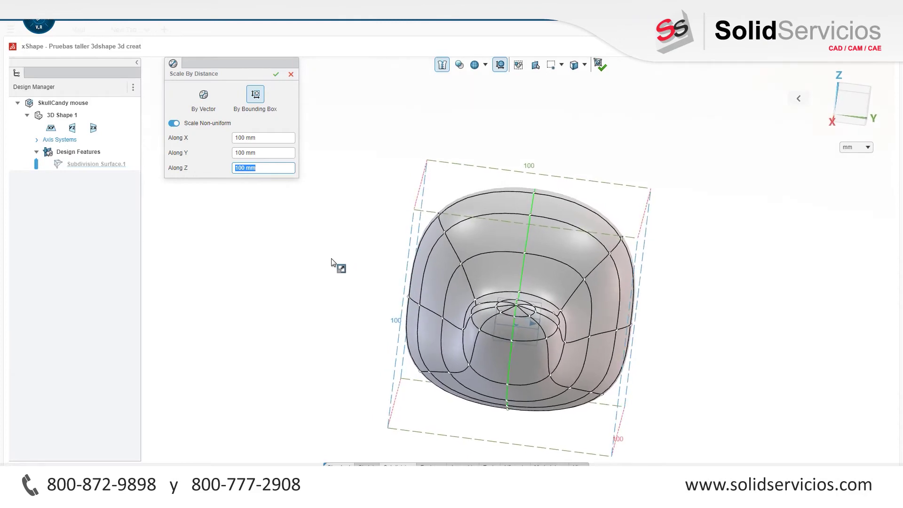
middle_click_drag(332, 262, 213, 248)
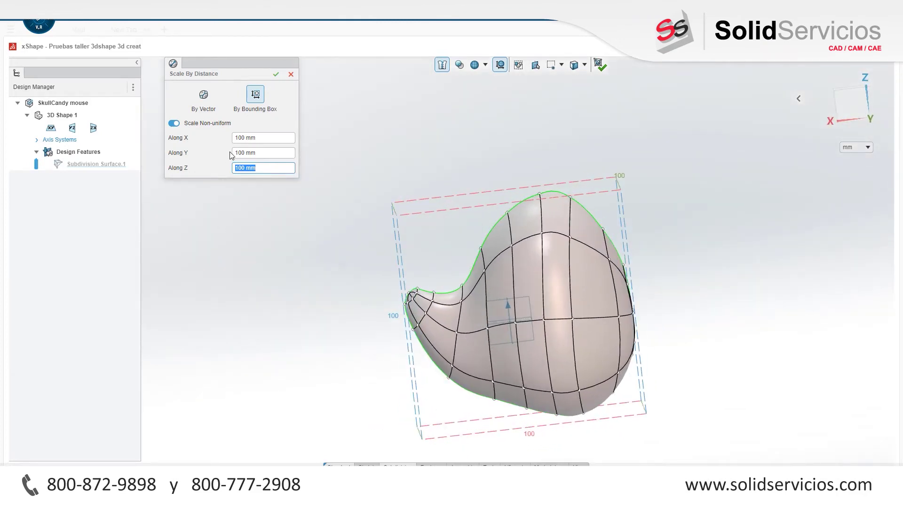
Set the lengths to X 140, Y 110, Z 100 mm and confirm the scaling
left_click(260, 140)
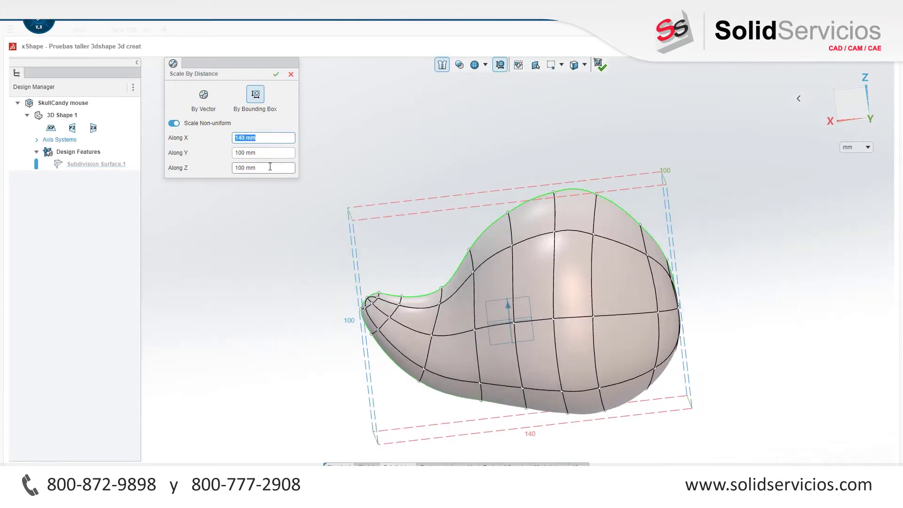
left_click(260, 157)
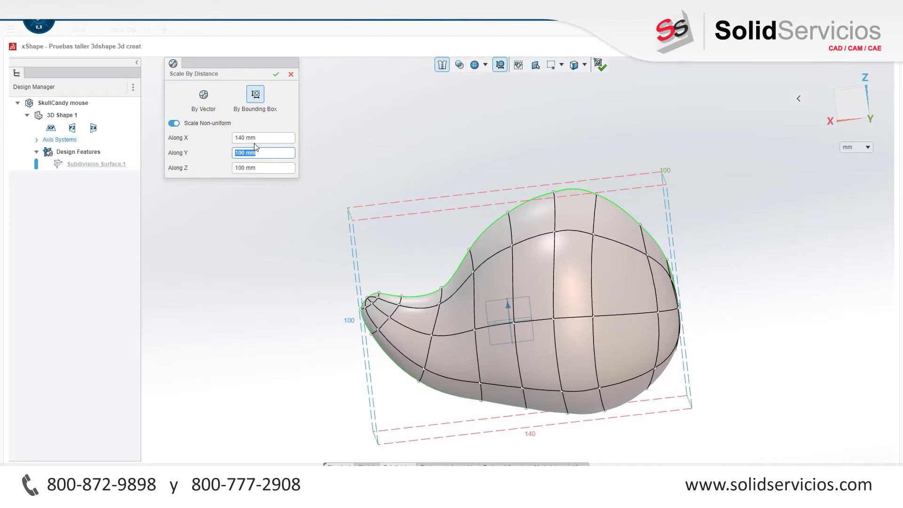
mouse_move(333, 306)
middle_mouse_down()
mouse_move(470, 306)
mouse_move(455, 305)
middle_mouse_up()
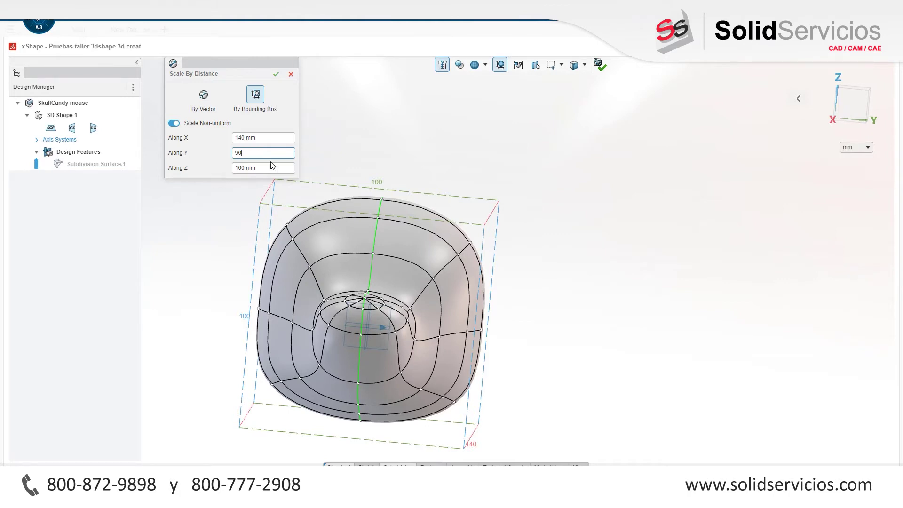
key("Return")
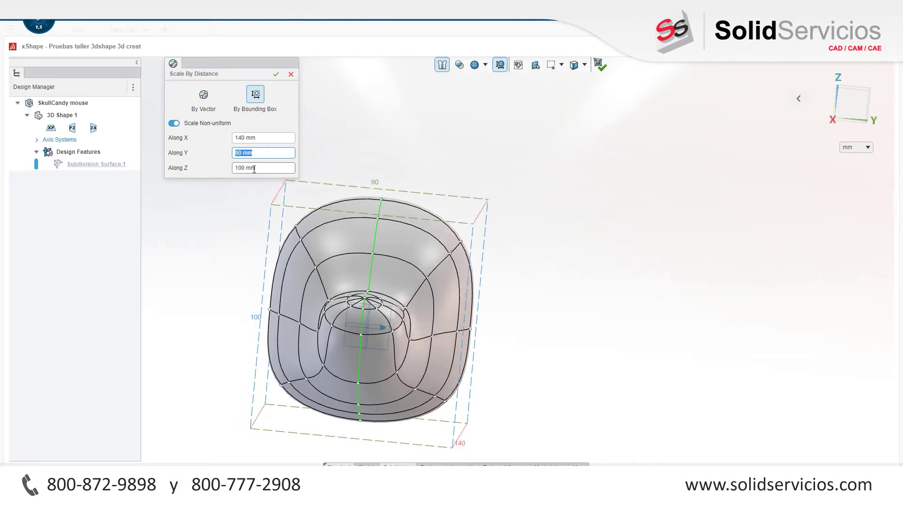
left_click(249, 154)
type("110")
key("Return")
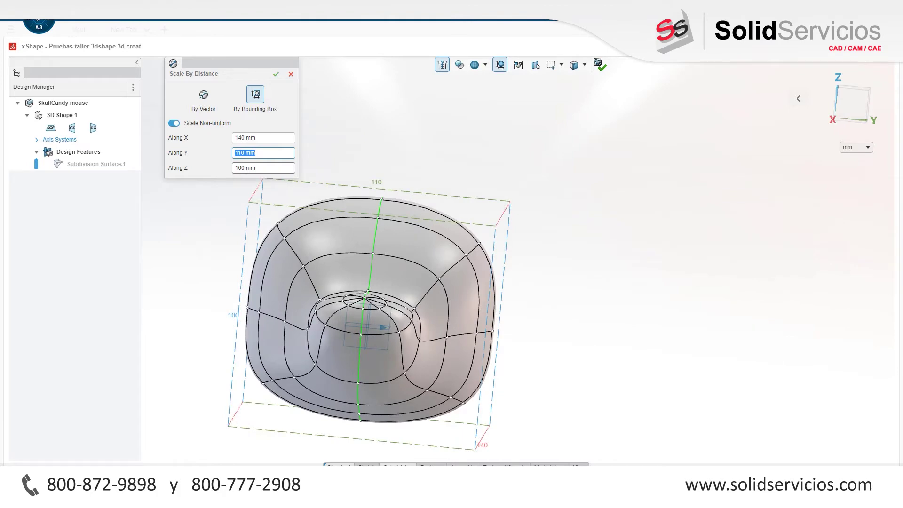
mouse_move(195, 418)
middle_mouse_down()
mouse_move(247, 431)
mouse_move(191, 427)
middle_mouse_up()
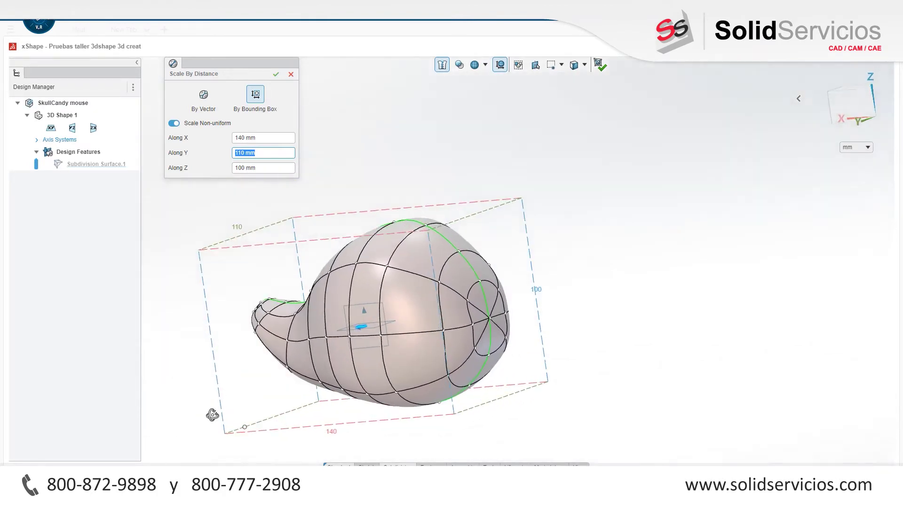
left_click(277, 75)
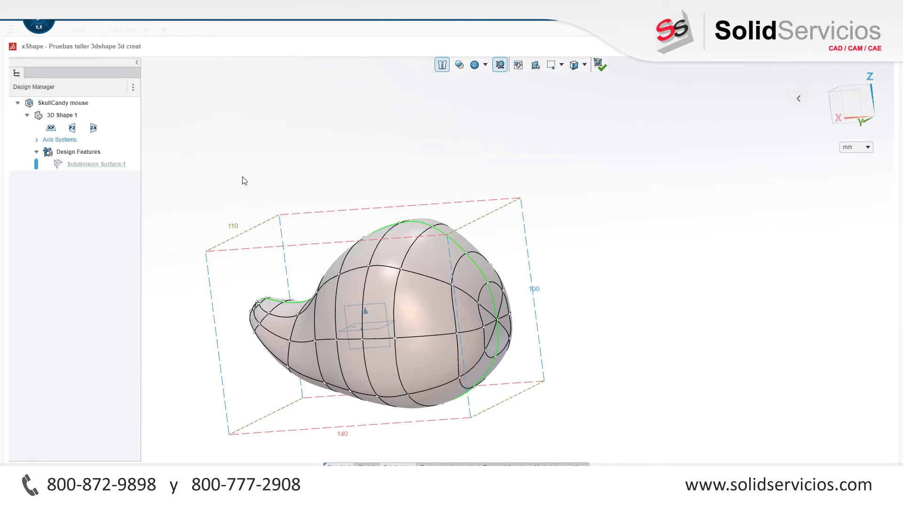
Exit subdivision editing so Knit Surface.1 is created from Subdivision Surface.1
left_click(604, 67)
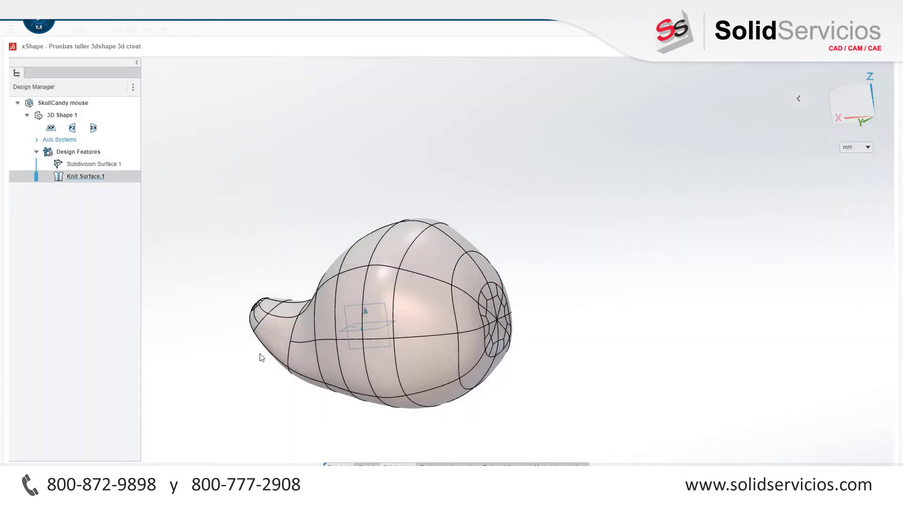
mouse_move(261, 358)
middle_mouse_down()
mouse_move(311, 335)
mouse_move(422, 313)
mouse_move(389, 344)
mouse_move(391, 379)
mouse_move(414, 353)
mouse_move(302, 359)
mouse_move(328, 388)
mouse_move(240, 388)
mouse_move(269, 394)
middle_mouse_up()
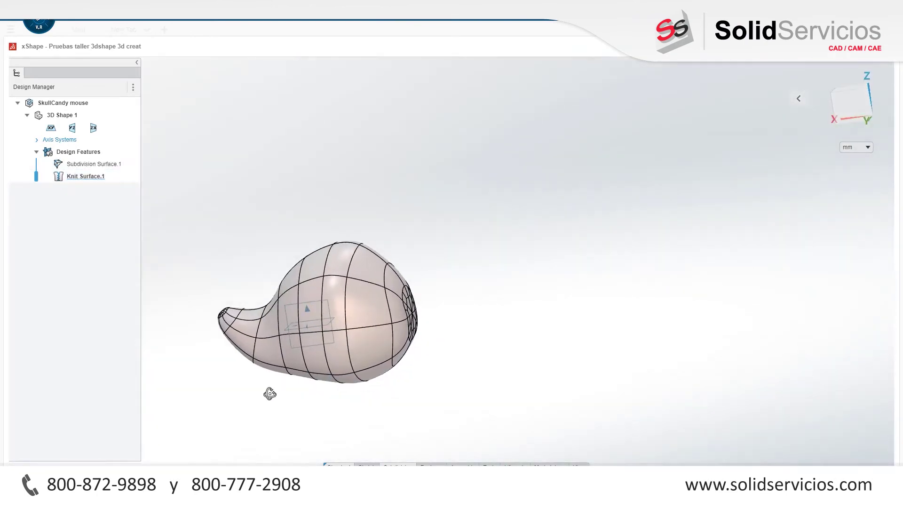
double_click(88, 165)
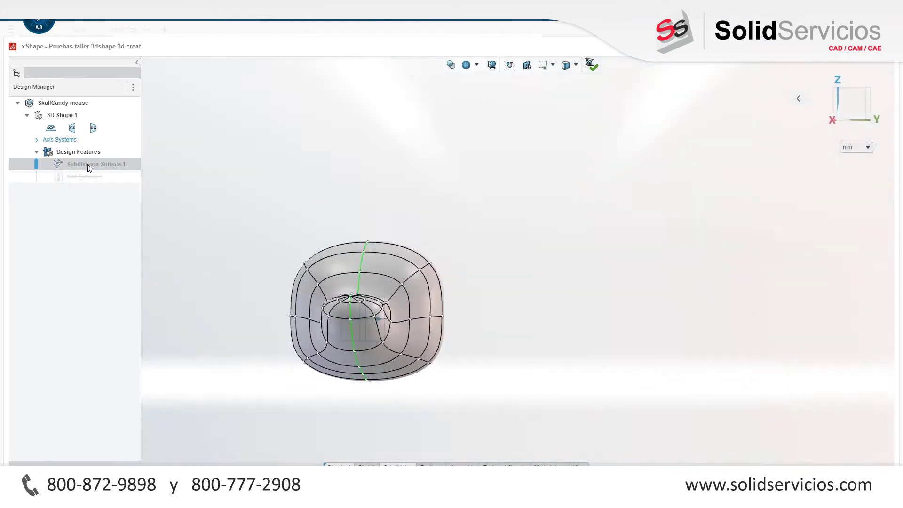
scroll(529, 307, "up", 2)
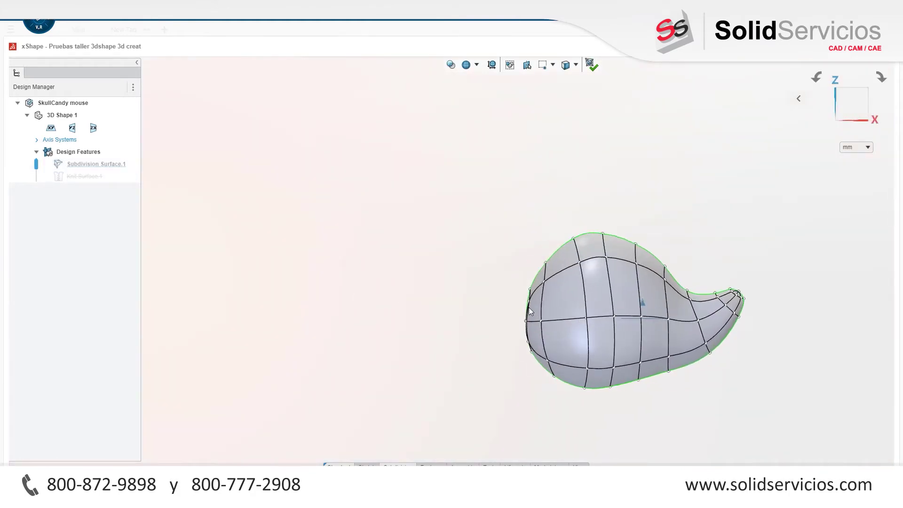
scroll(501, 270, "up", 3)
left_click_drag(473, 229, 582, 432)
mouse_move(522, 328)
left_mouse_down()
mouse_move(536, 333)
mouse_move(526, 336)
left_mouse_up()
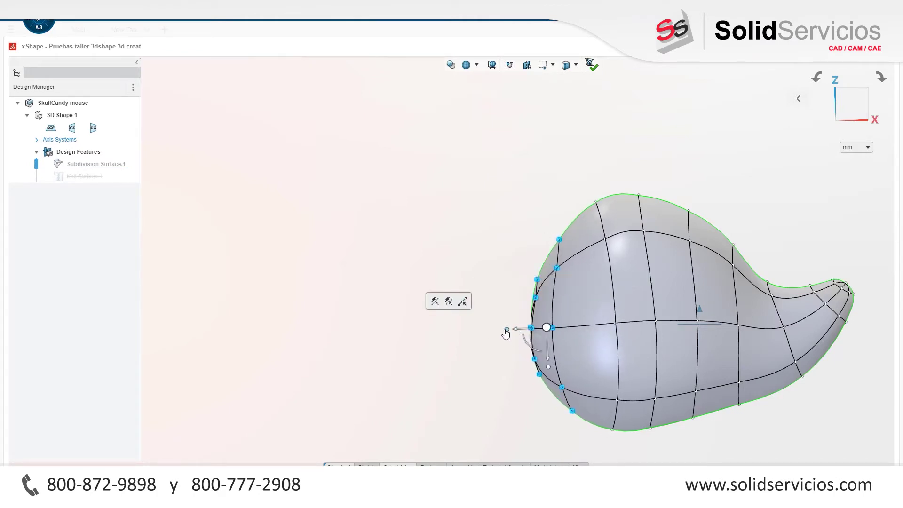
left_click_drag(518, 332, 530, 335)
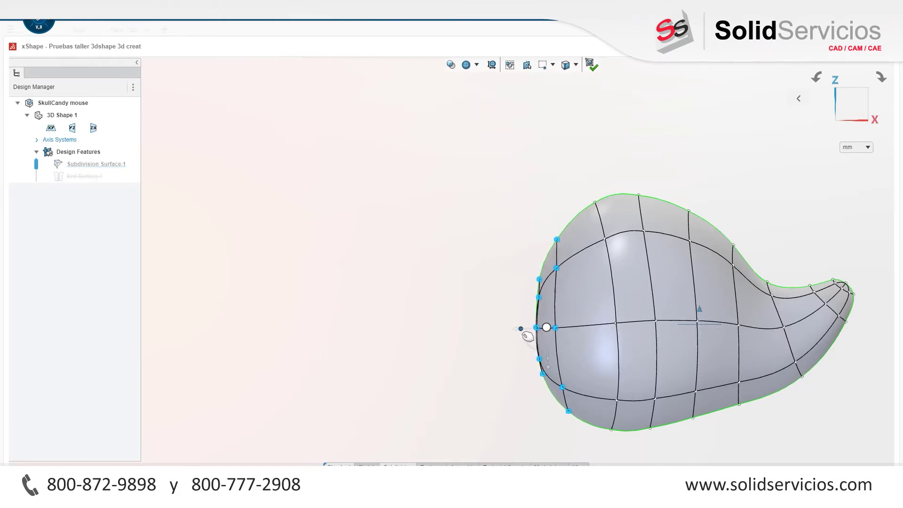
left_click(483, 337)
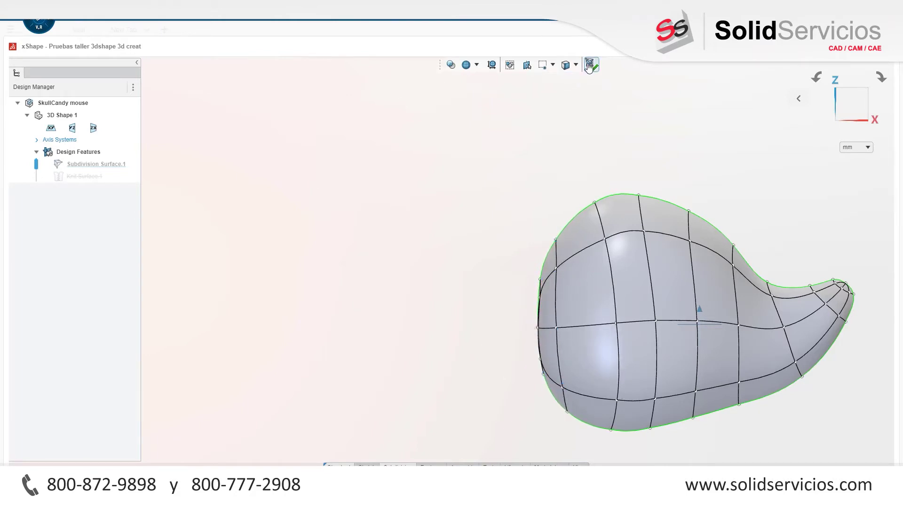
left_click(588, 65)
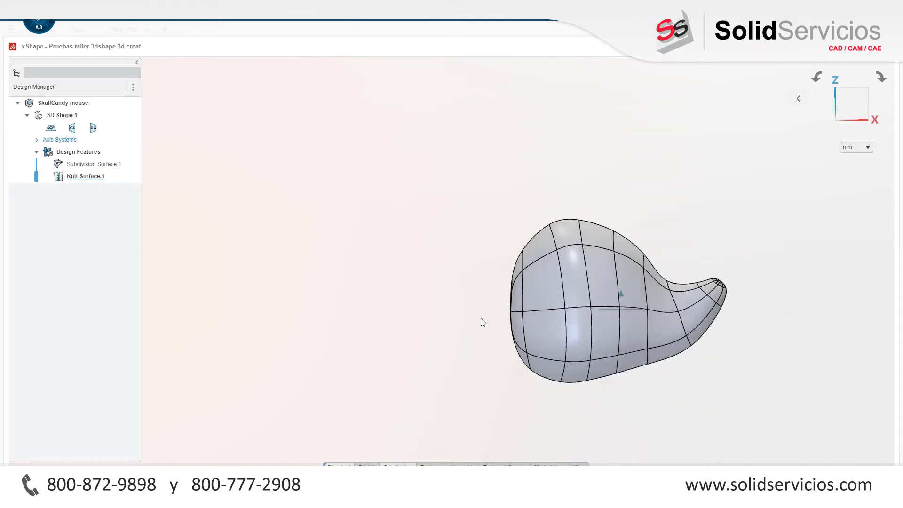
mouse_move(334, 322)
middle_mouse_down()
mouse_move(328, 384)
mouse_move(388, 376)
mouse_move(427, 357)
middle_mouse_up()
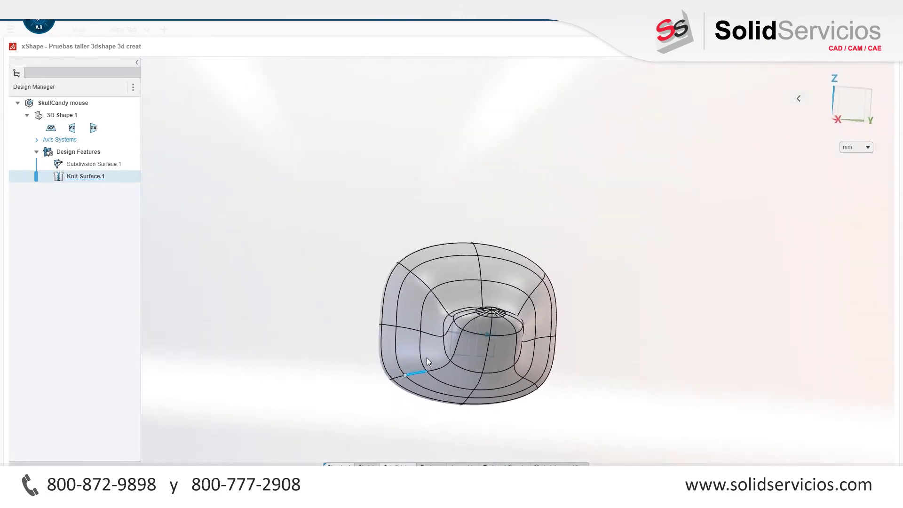
Reopen Subdivision Surface.1 and pull the upper-left diagonal edge out into a point
double_click(65, 164)
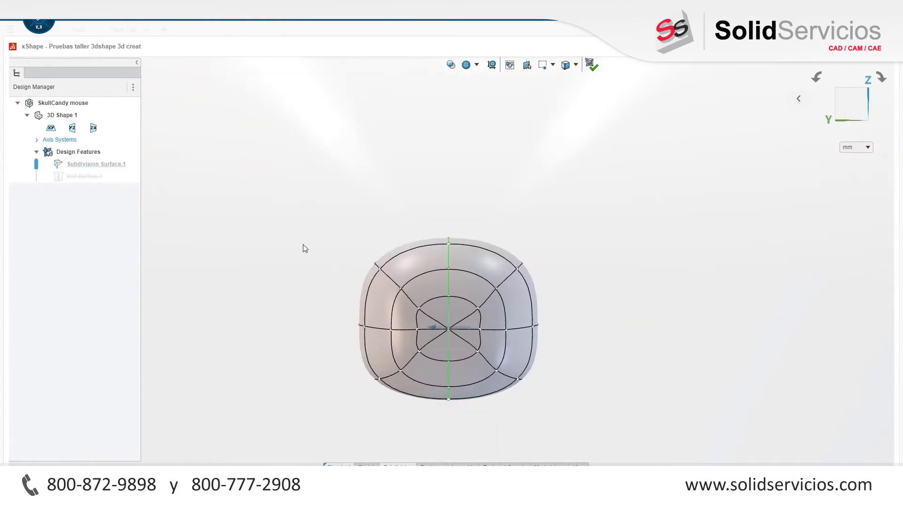
scroll(321, 249, "up", 2)
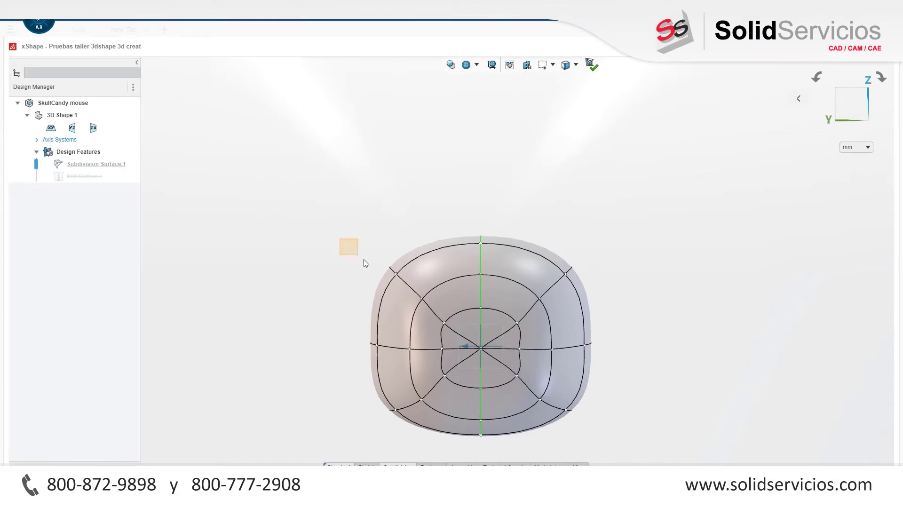
mouse_move(363, 259)
left_mouse_down()
mouse_move(460, 325)
mouse_move(446, 324)
left_mouse_up()
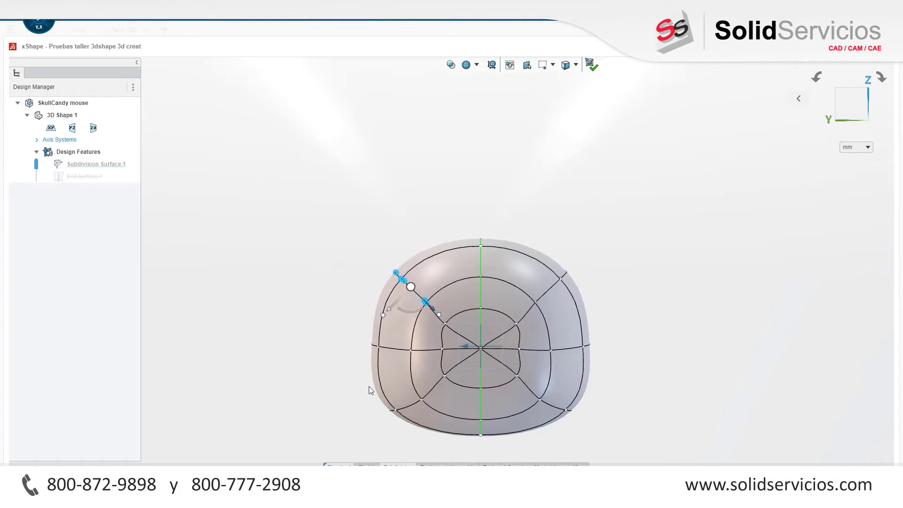
left_click(338, 302)
left_click_drag(363, 253, 463, 336)
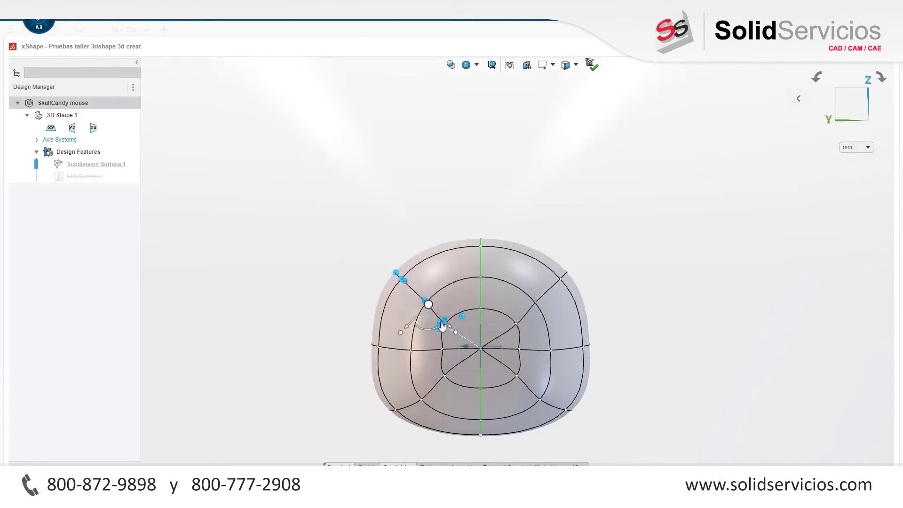
mouse_move(450, 331)
left_mouse_down()
mouse_move(484, 367)
mouse_move(465, 349)
left_mouse_up()
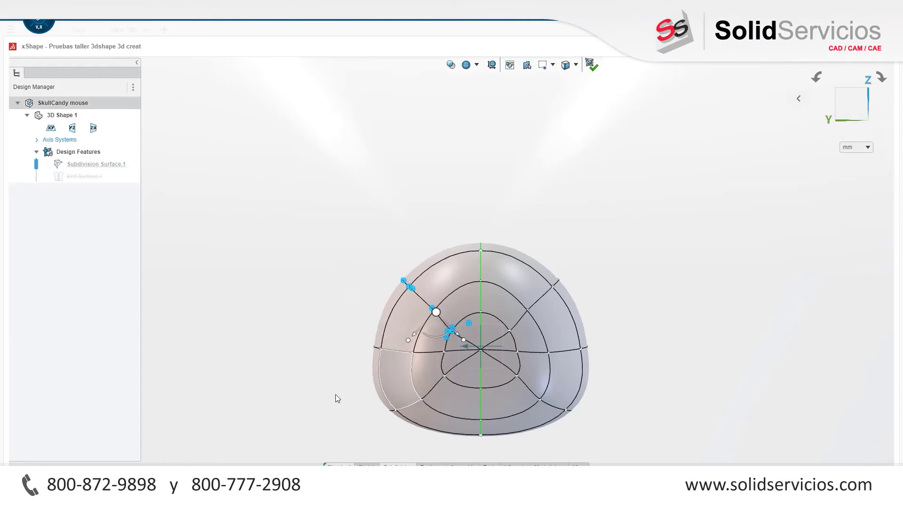
left_click(334, 392)
Box-select the lower dome edges and drag them outward to widen it
mouse_move(331, 368)
left_mouse_down()
mouse_move(476, 429)
mouse_move(623, 451)
left_mouse_up()
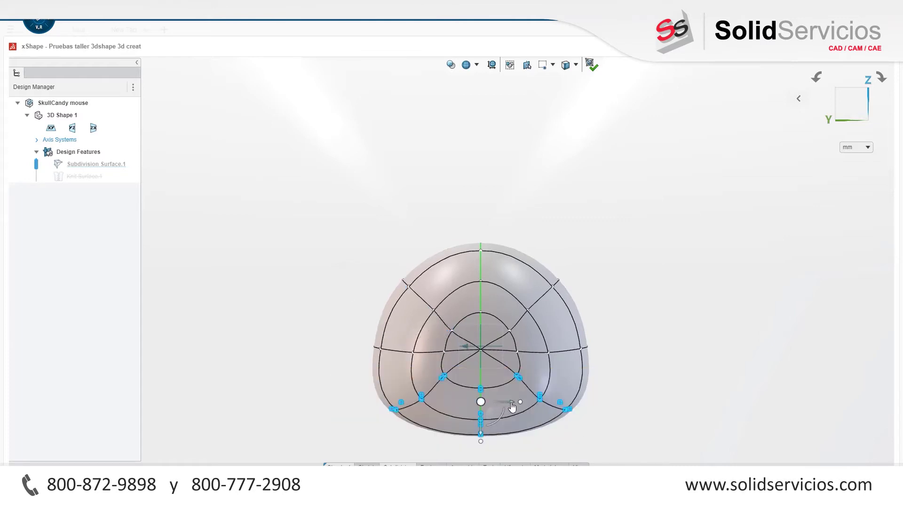
left_click_drag(520, 404, 537, 406)
left_click(290, 302)
mouse_move(291, 302)
middle_mouse_down()
mouse_move(470, 329)
mouse_move(537, 363)
mouse_move(417, 295)
mouse_move(404, 305)
middle_mouse_up()
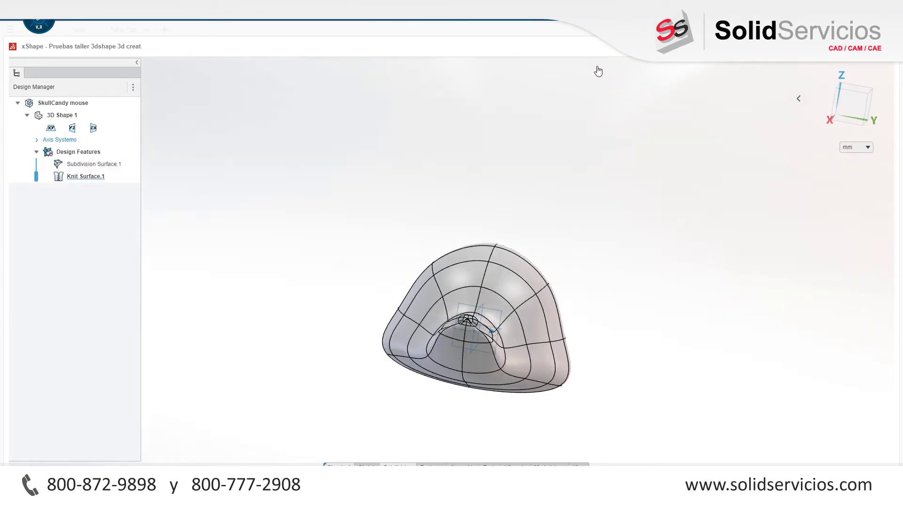
Re-edit Subdivision Surface.1 and pull the nose cusp vertex outward to the left
mouse_move(381, 315)
middle_mouse_down()
mouse_move(363, 312)
mouse_move(379, 318)
mouse_move(377, 339)
mouse_move(392, 321)
mouse_move(506, 303)
mouse_move(560, 337)
mouse_move(517, 329)
middle_mouse_up()
scroll(377, 339, "up", 3)
scroll(392, 321, "up", 3)
left_click(402, 315)
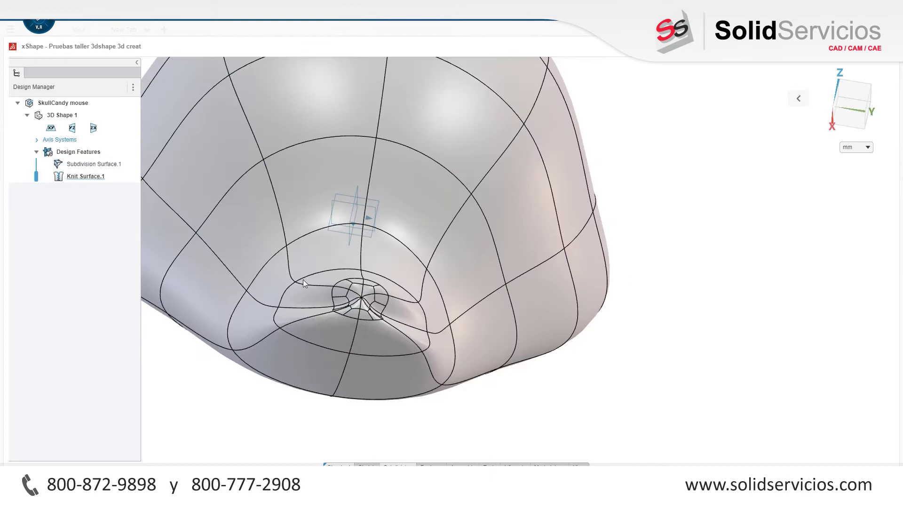
double_click(304, 282)
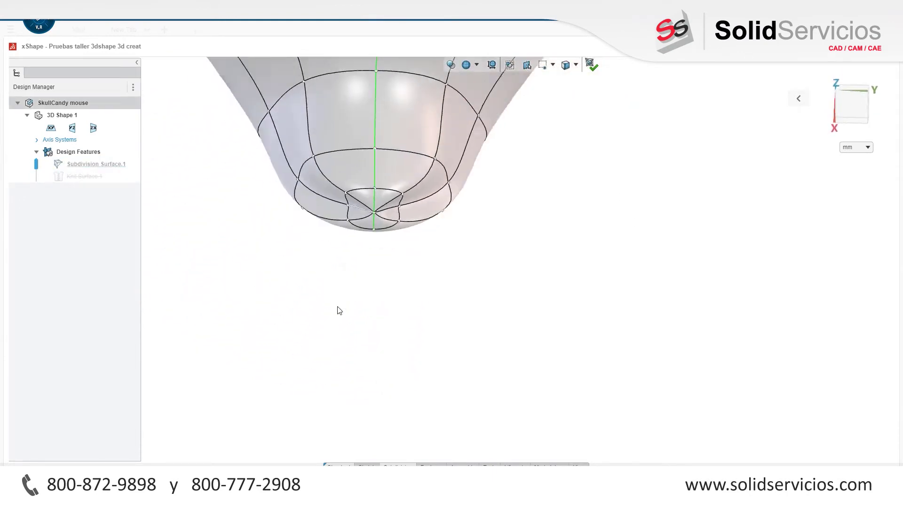
scroll(346, 223, "up", 3)
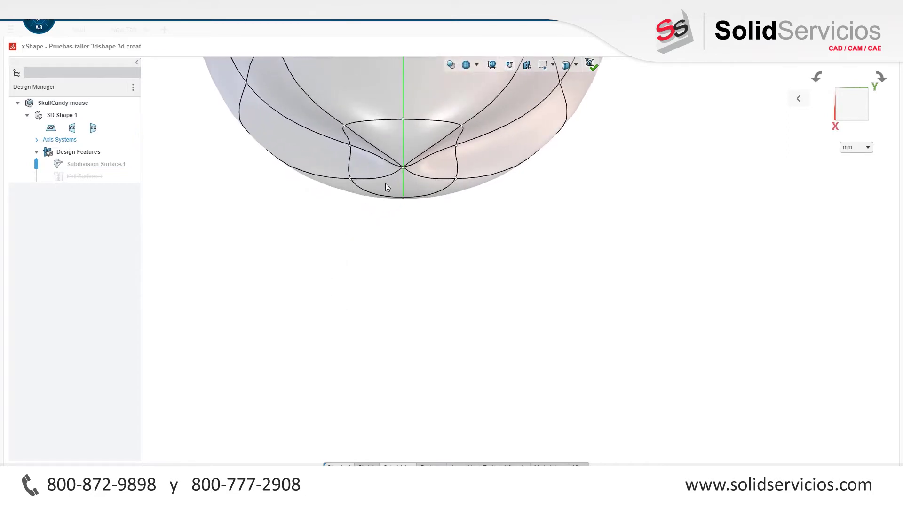
left_click(348, 146)
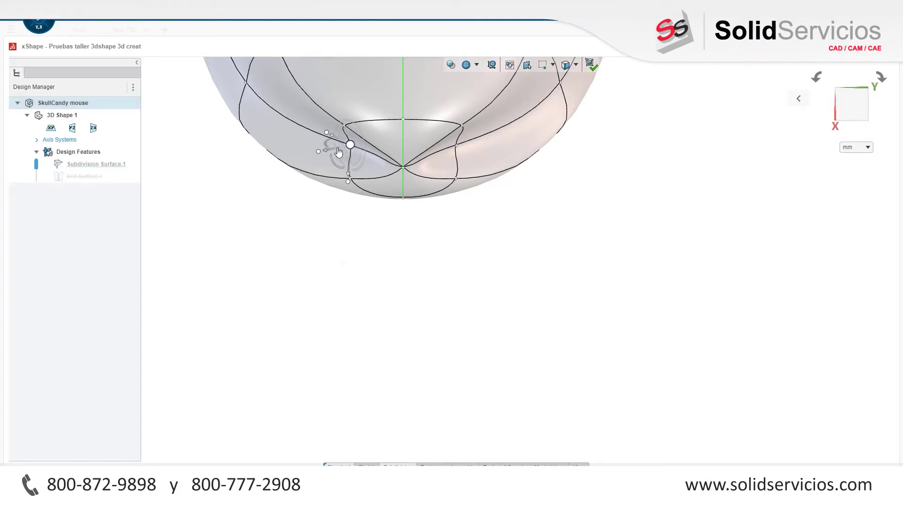
left_click_drag(338, 151, 312, 164)
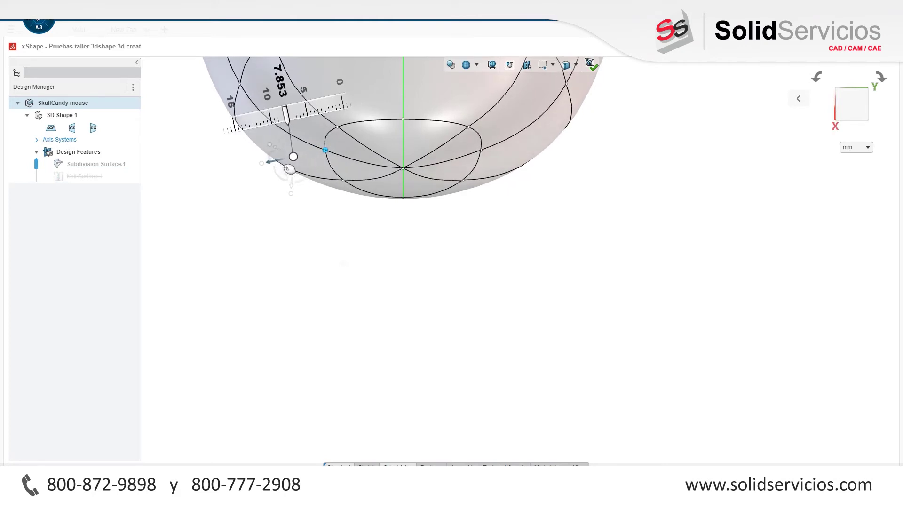
left_click_drag(312, 164, 321, 210)
Raise two neighbouring nose edges, then bring up the primitive shapes list
mouse_move(321, 209)
middle_mouse_down()
mouse_move(316, 149)
mouse_move(353, 204)
mouse_move(258, 191)
mouse_move(404, 234)
mouse_move(412, 199)
middle_mouse_up()
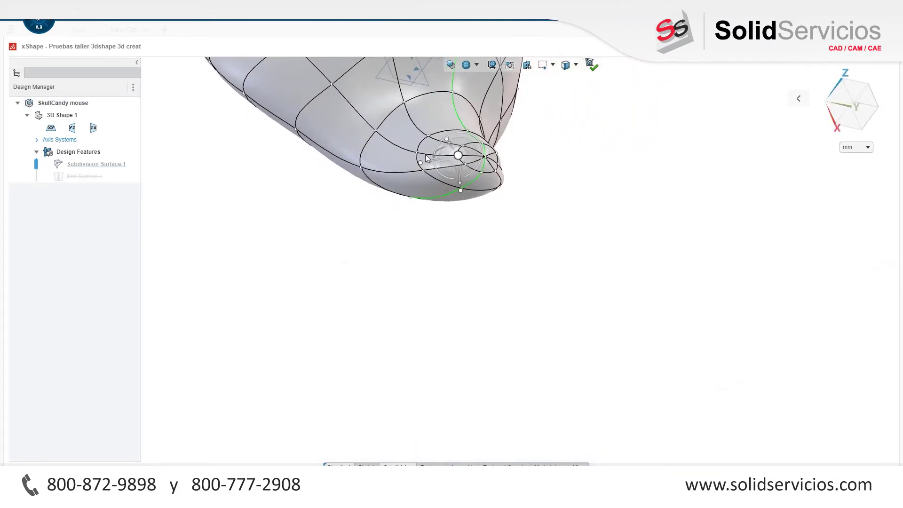
scroll(442, 257, "up", 3)
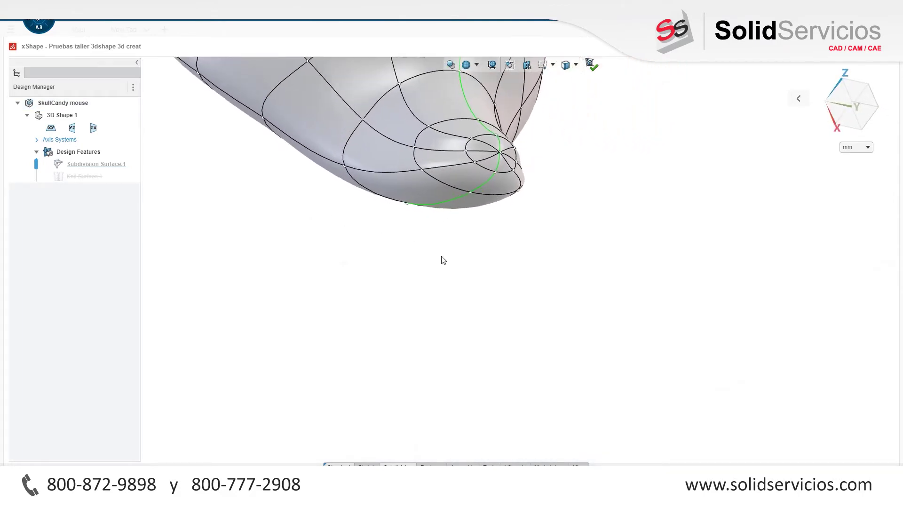
middle_click_drag(443, 260, 413, 223)
scroll(405, 164, "up", 2)
scroll(414, 179, "up", 2)
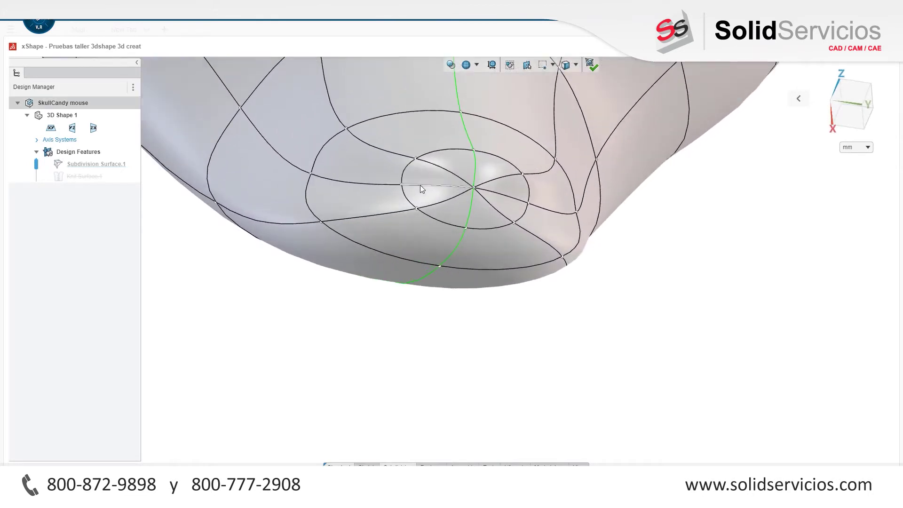
left_click(420, 185)
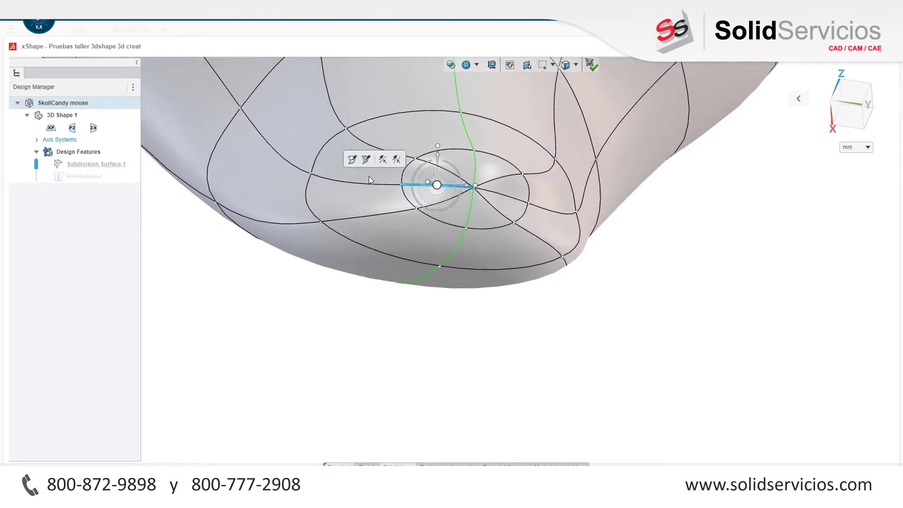
left_click(296, 170, "shift")
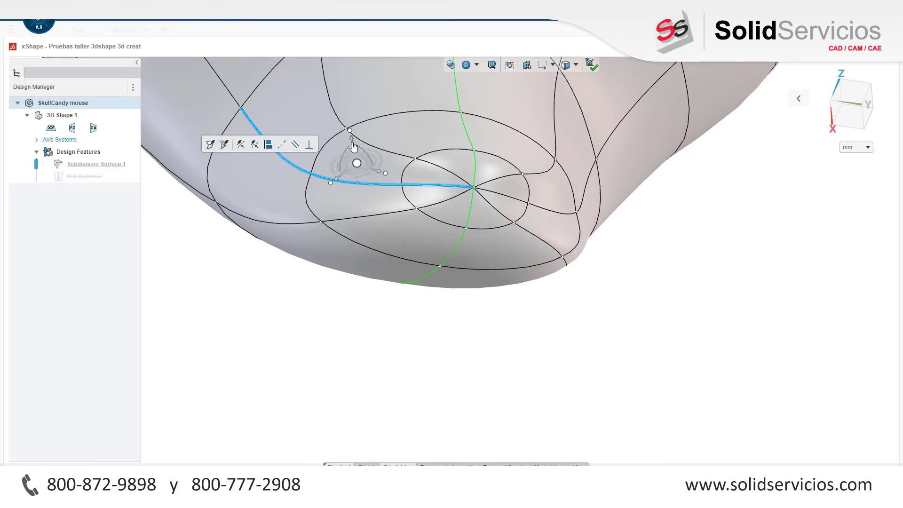
left_click_drag(354, 147, 358, 120)
left_click(325, 330)
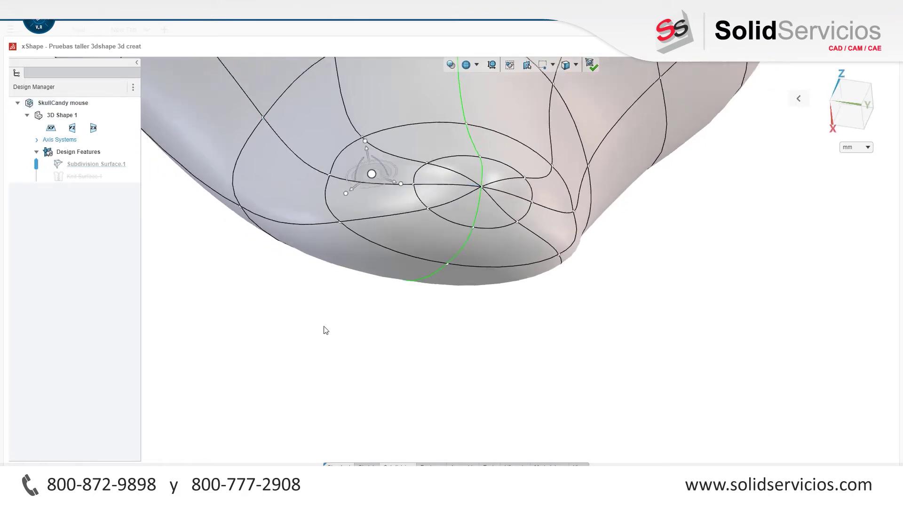
mouse_move(326, 331)
middle_mouse_down()
mouse_move(332, 318)
mouse_move(258, 301)
middle_mouse_up()
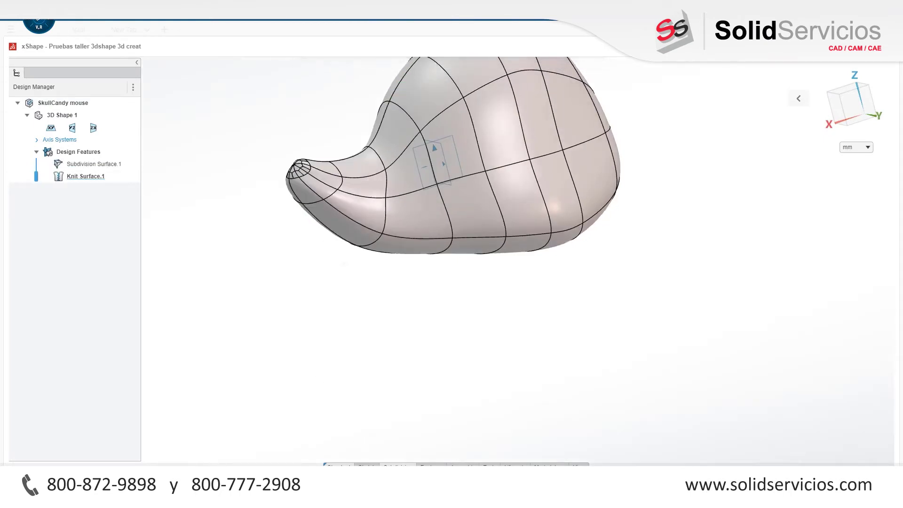
left_click(414, 473)
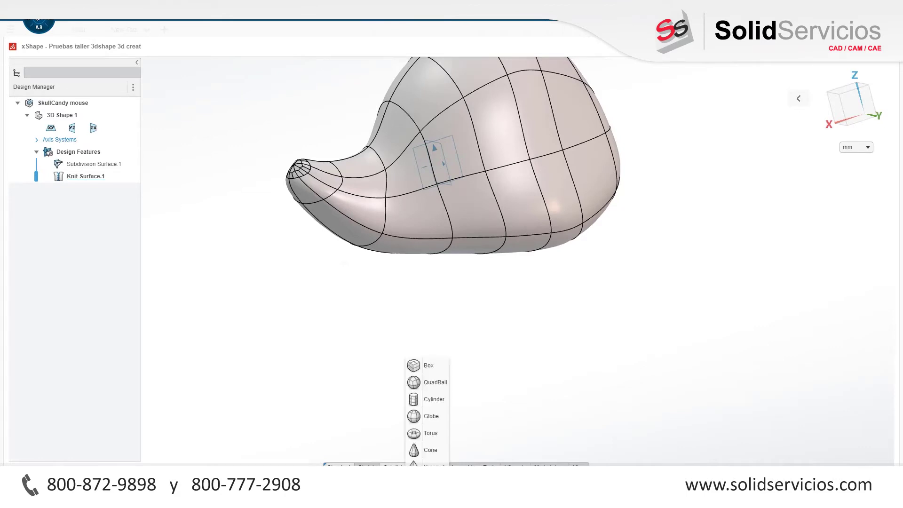
Add a Globe primitive and position it on the mouse's nose tip
left_click(416, 416)
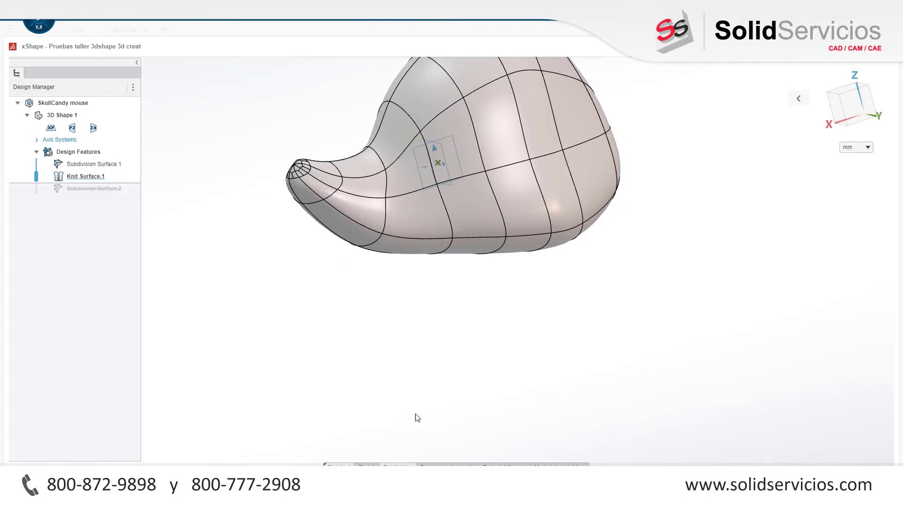
left_click(304, 162)
scroll(303, 163, "up", 3)
left_click_drag(304, 162, 290, 167)
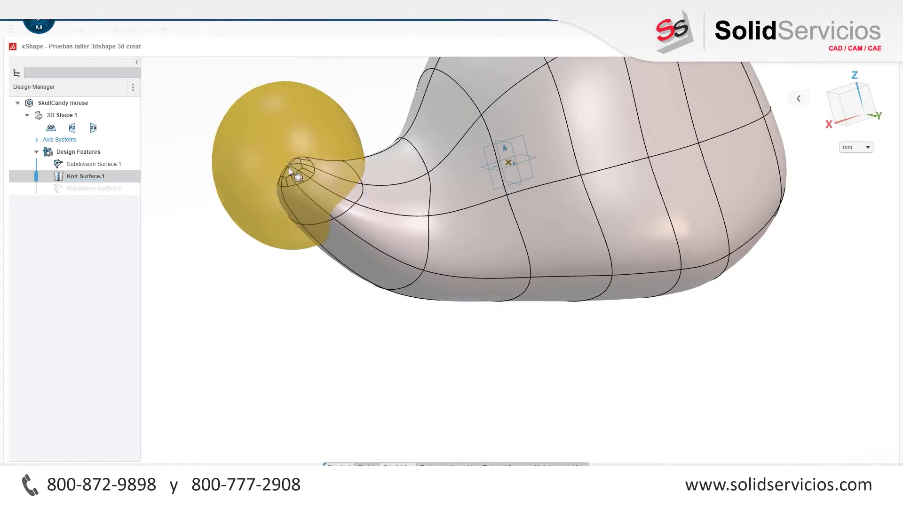
left_click(288, 168)
scroll(281, 188, "down", 3)
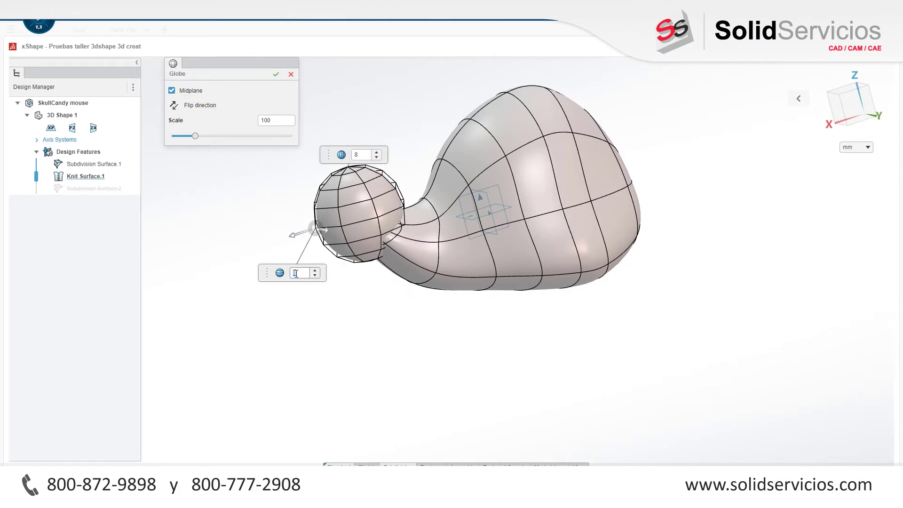
Set the globe to 4 × 4 divisions and scale it down to about 54
left_click(361, 155)
type("2")
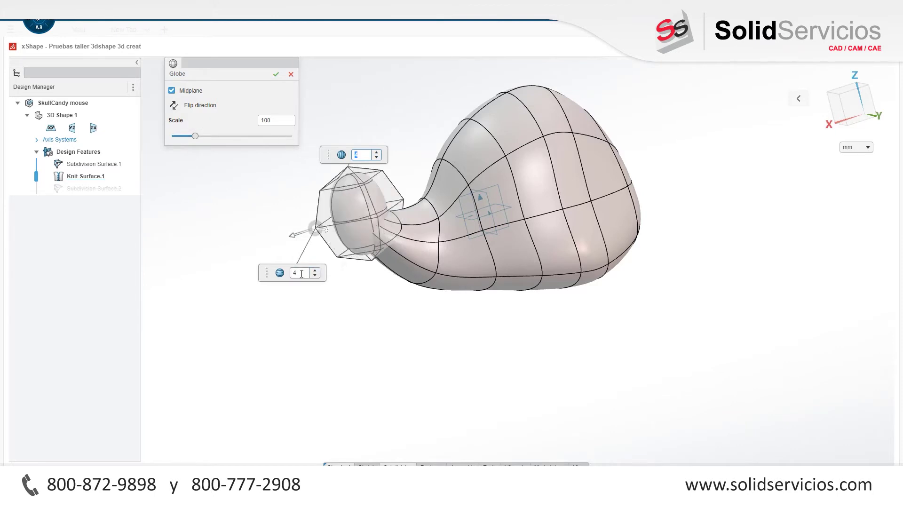
left_click_drag(194, 136, 184, 136)
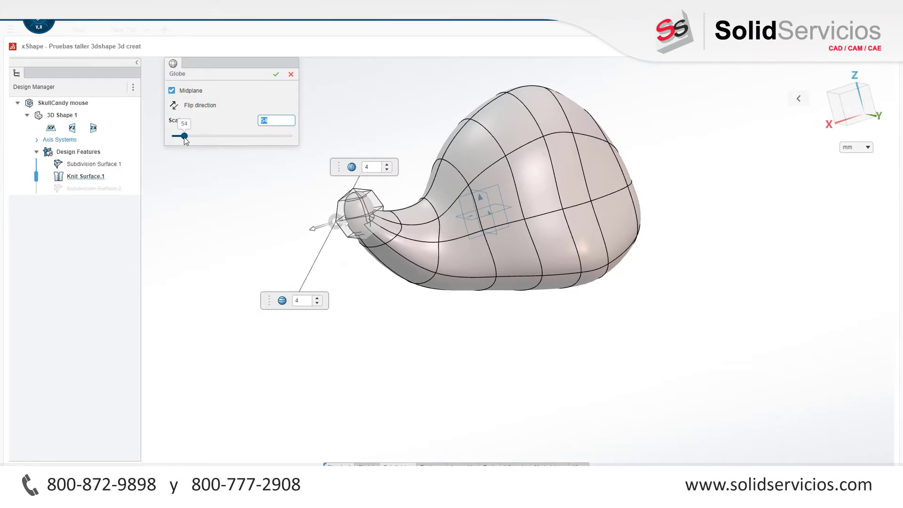
scroll(263, 165, "up", 2)
scroll(292, 167, "up", 3)
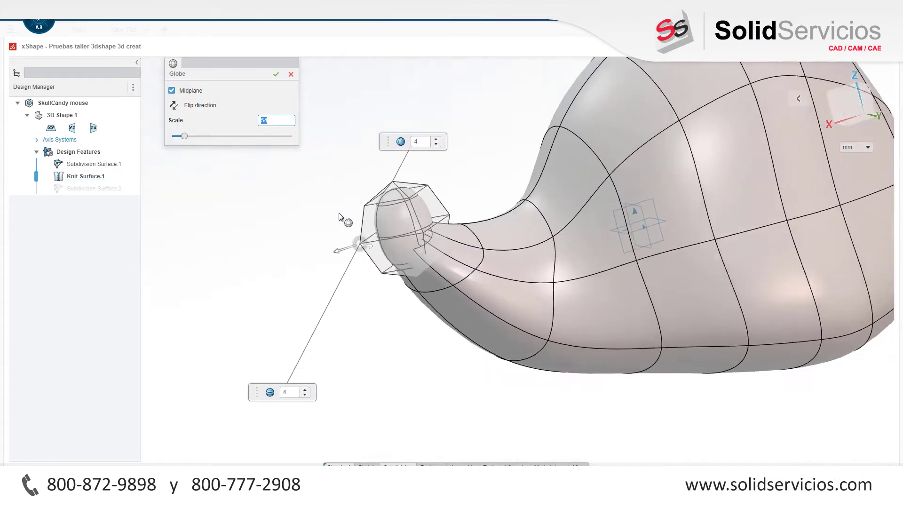
scroll(300, 167, "up", 2)
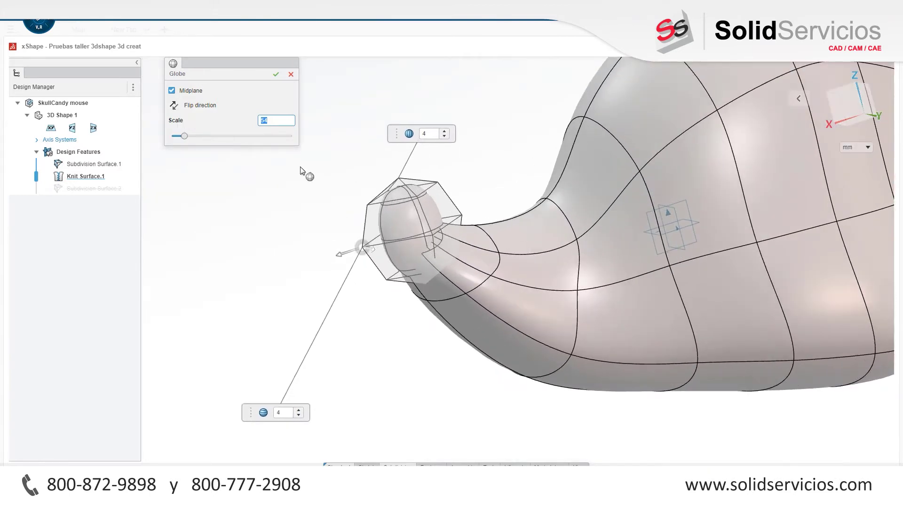
Tilt the nose ball about -15°, raise it slightly, then rotate it back about 9°
left_click(275, 75)
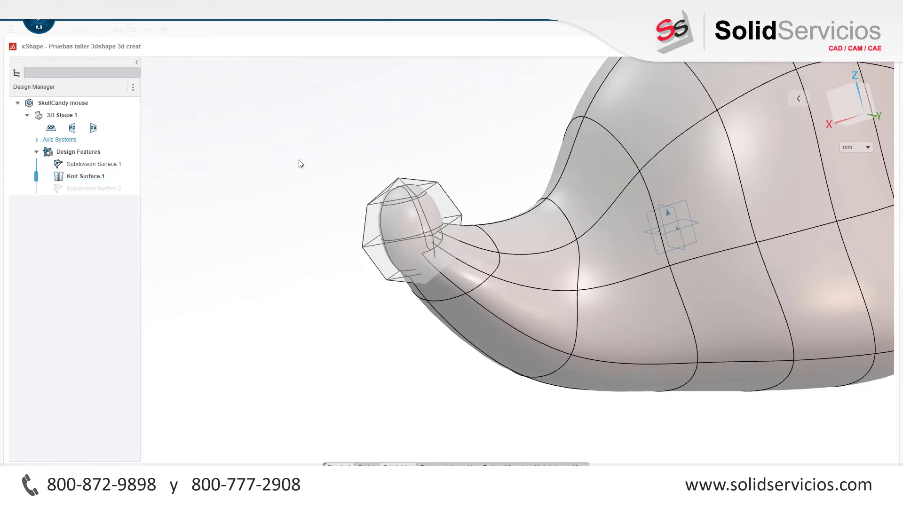
double_click(383, 249)
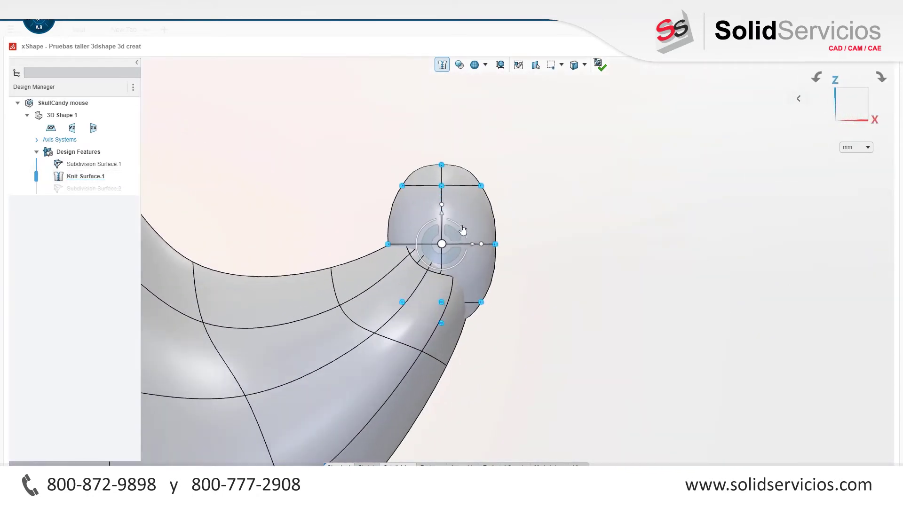
left_click_drag(461, 233, 474, 240)
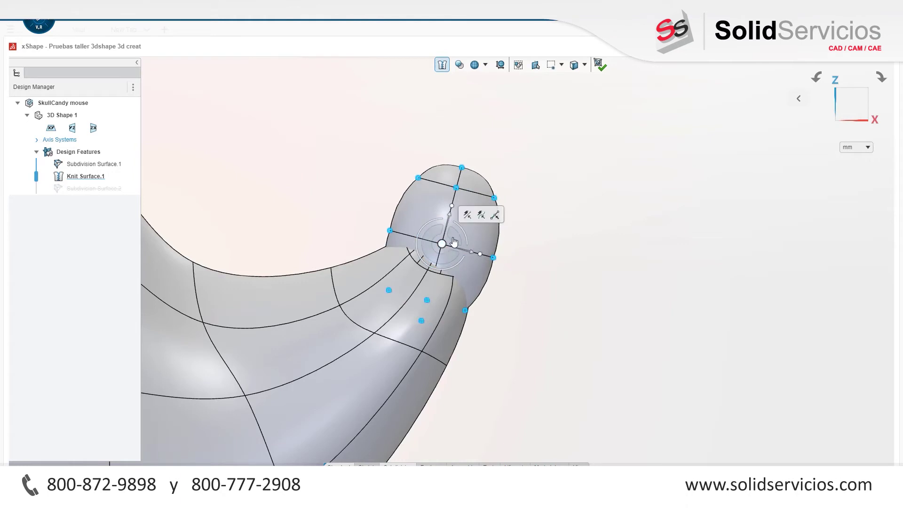
mouse_move(463, 238)
left_mouse_down()
mouse_move(477, 181)
mouse_move(469, 201)
left_mouse_up()
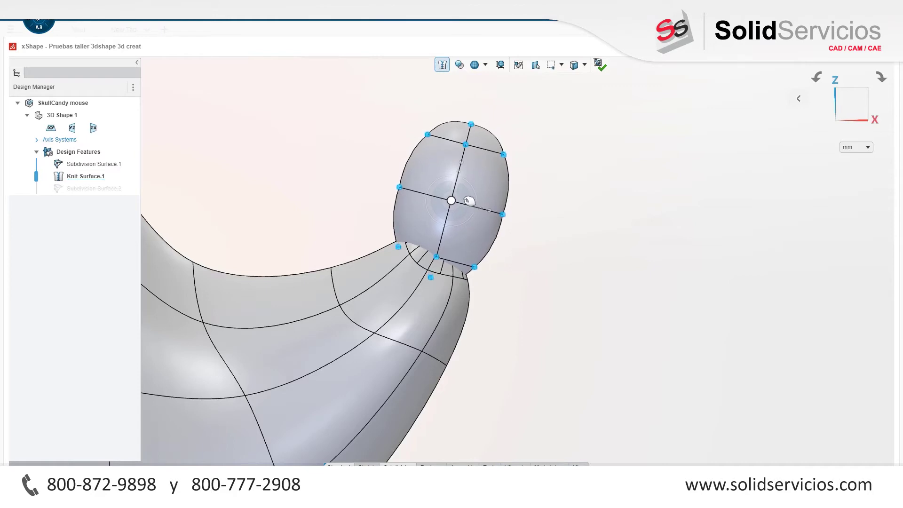
left_click_drag(470, 190, 462, 203)
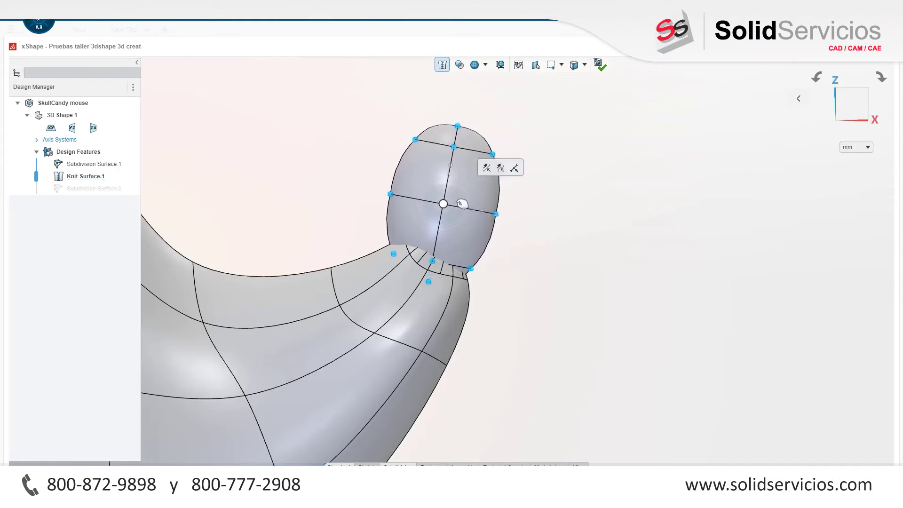
Reselect the whole nose ball cage and rotate it to sit as a bead on the nose
left_click(507, 311)
scroll(507, 311, "down", 5)
scroll(507, 311, "down", 4)
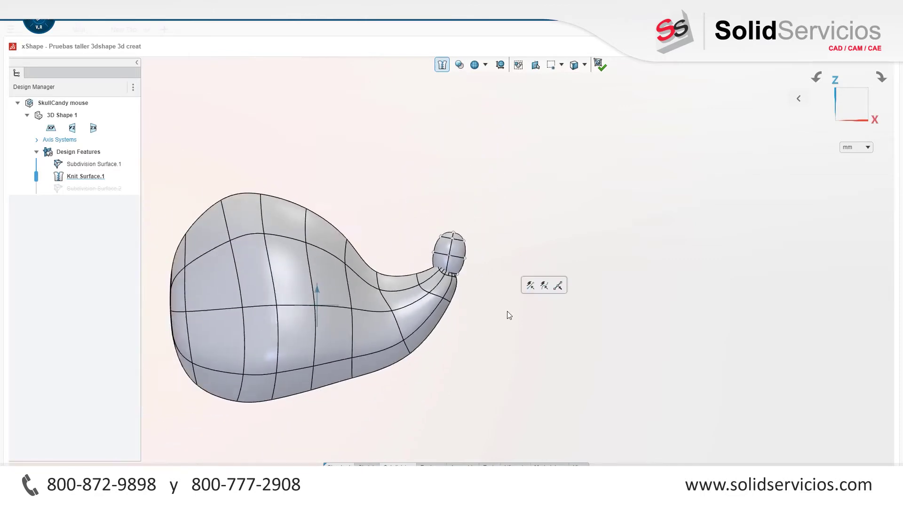
scroll(461, 258, "up", 3)
scroll(461, 258, "up", 3)
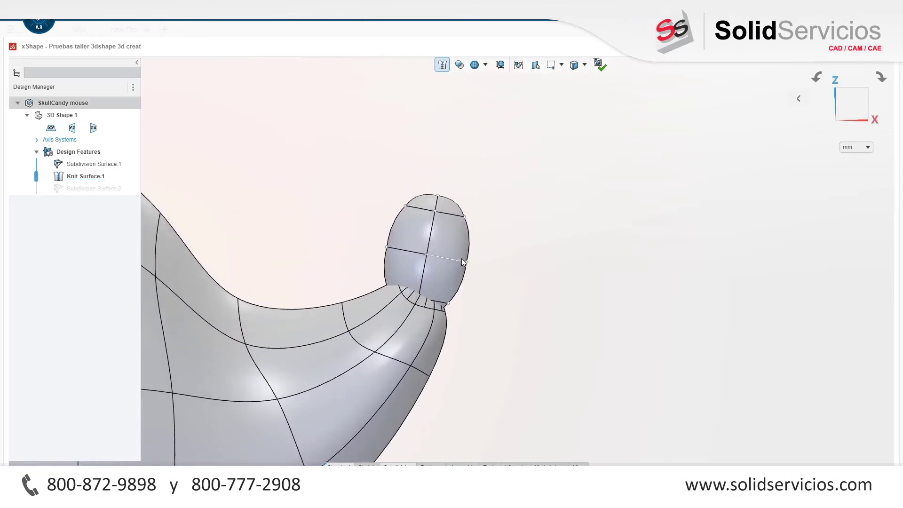
left_click(461, 258)
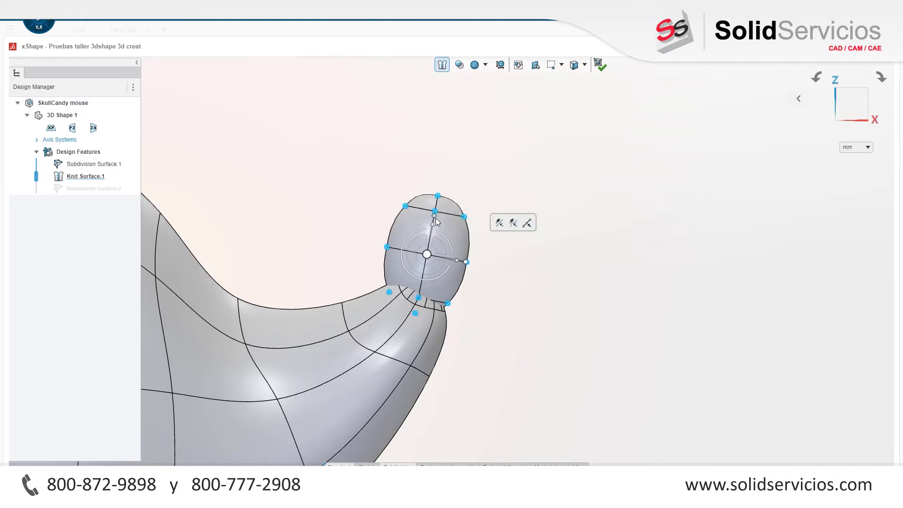
left_click_drag(439, 229, 467, 268)
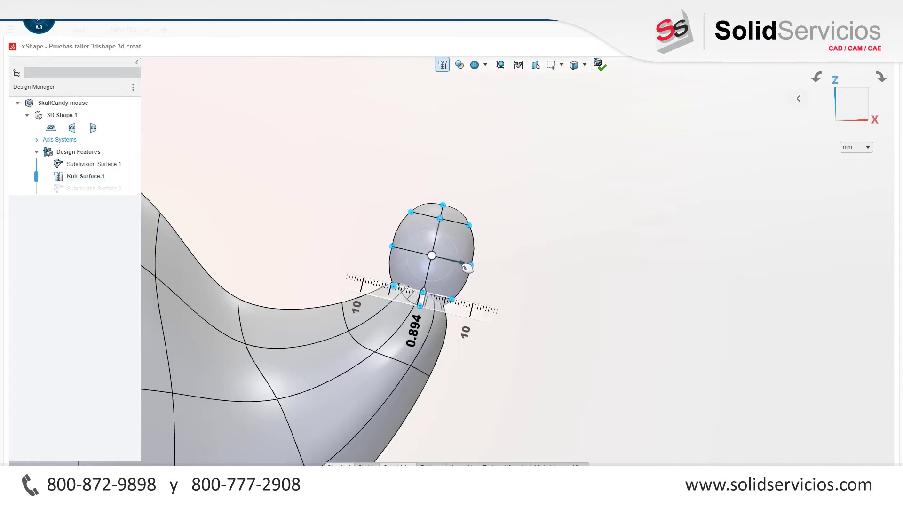
left_click(504, 350)
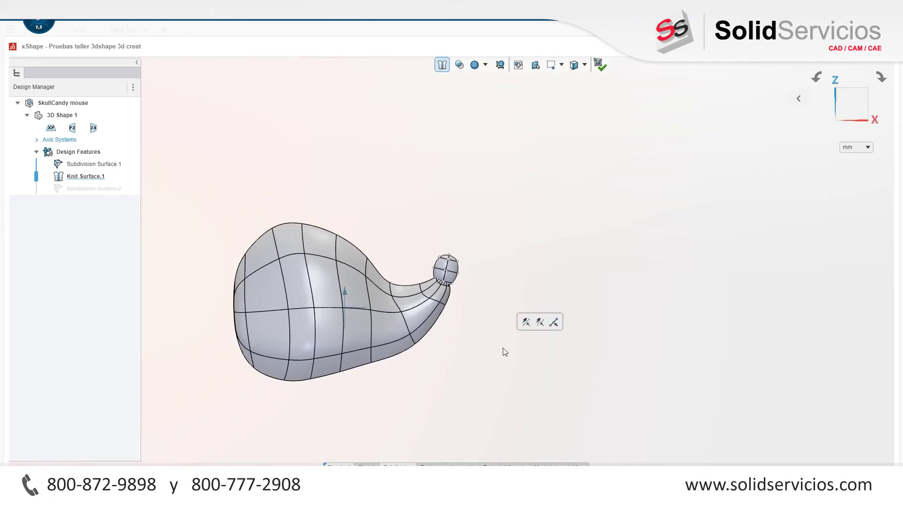
Finish the nose ball and reopen Subdivision Surface.1 for editing
left_click(599, 71)
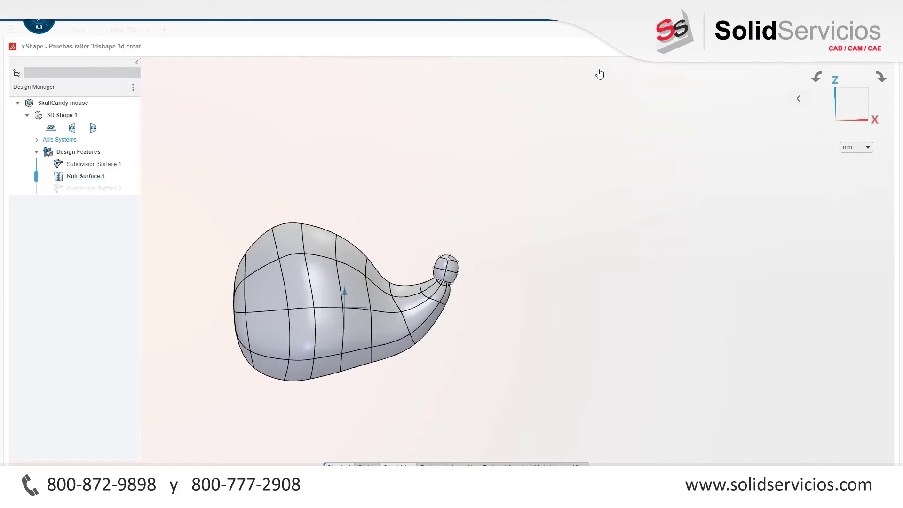
mouse_move(501, 347)
middle_mouse_down()
mouse_move(423, 363)
mouse_move(417, 381)
mouse_move(451, 395)
mouse_move(451, 344)
mouse_move(409, 375)
mouse_move(408, 394)
mouse_move(409, 387)
mouse_move(356, 371)
mouse_move(409, 357)
mouse_move(426, 334)
mouse_move(459, 372)
mouse_move(439, 379)
middle_mouse_up()
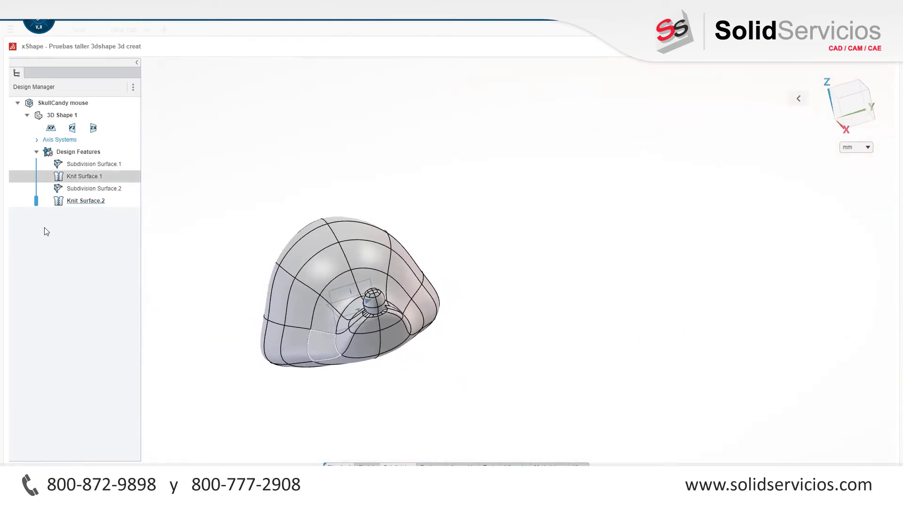
double_click(64, 167)
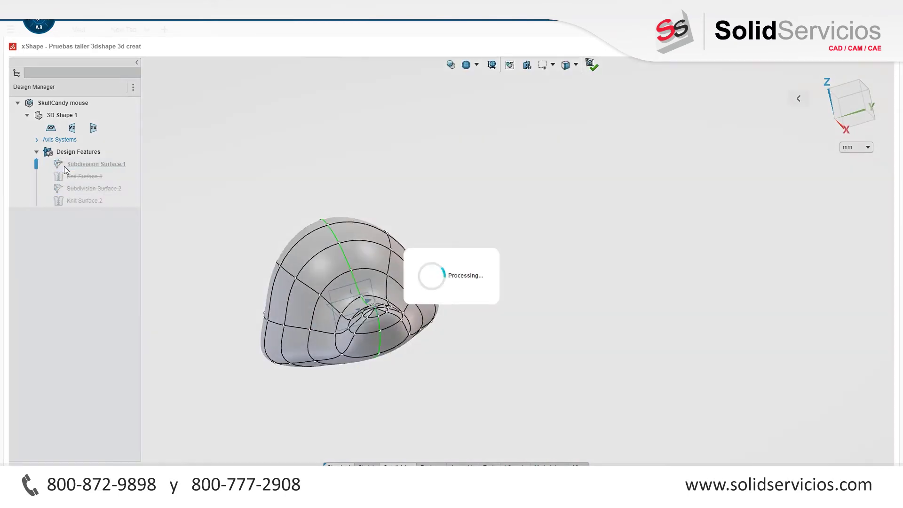
scroll(323, 249, "up", 2)
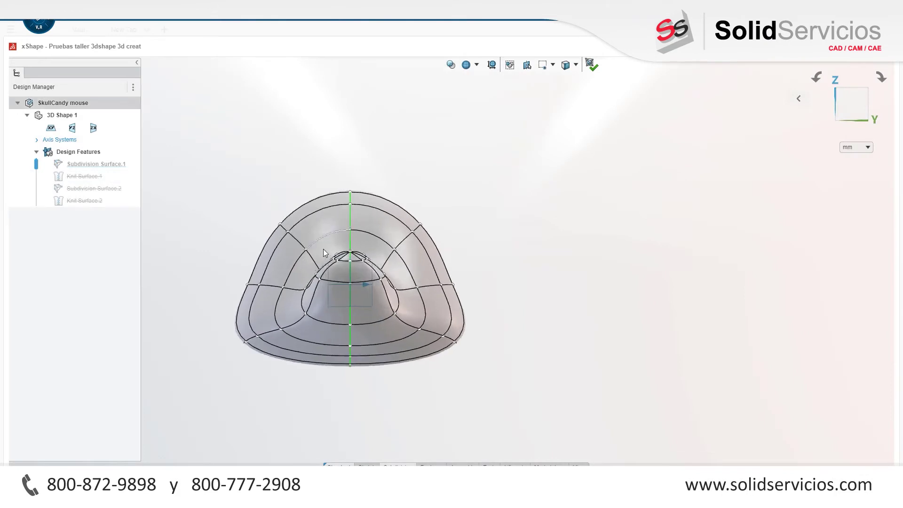
scroll(342, 289, "up", 3)
scroll(342, 290, "up", 2)
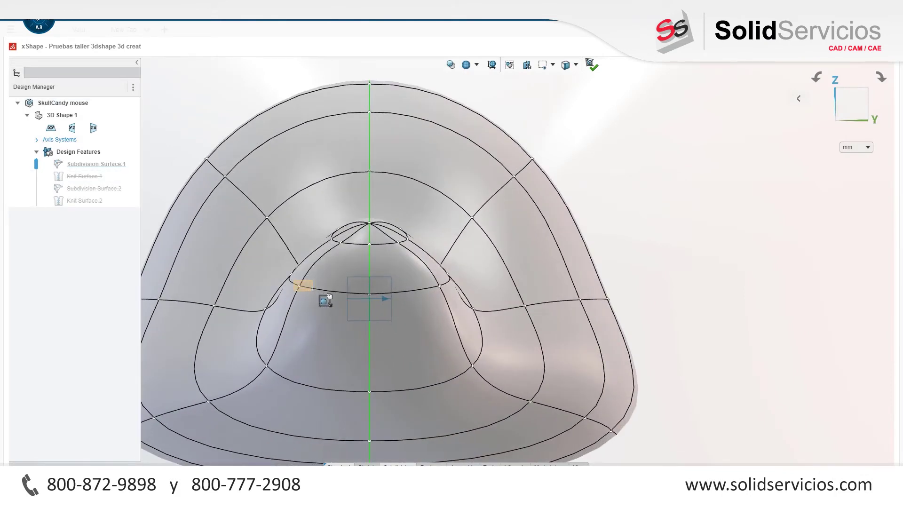
Shift the control vertex at the bump's left edge sideways by 0.445
left_click(351, 314)
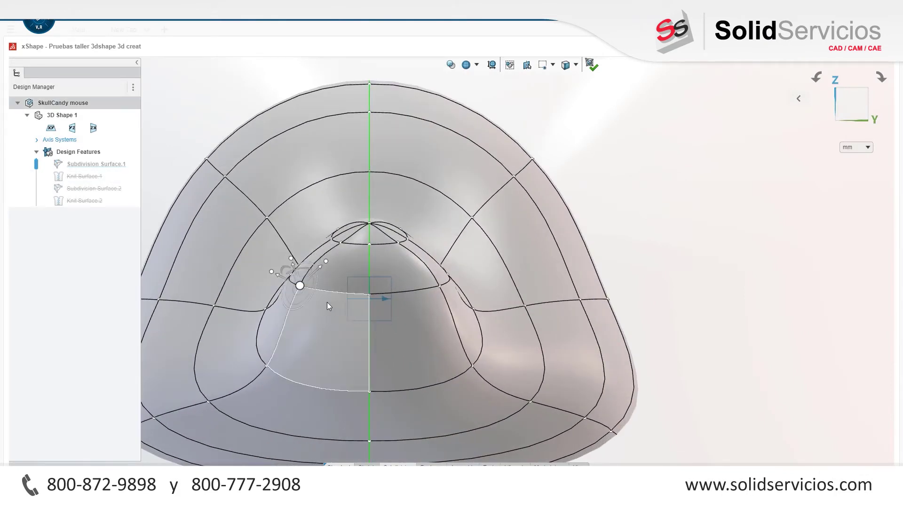
left_click(302, 287)
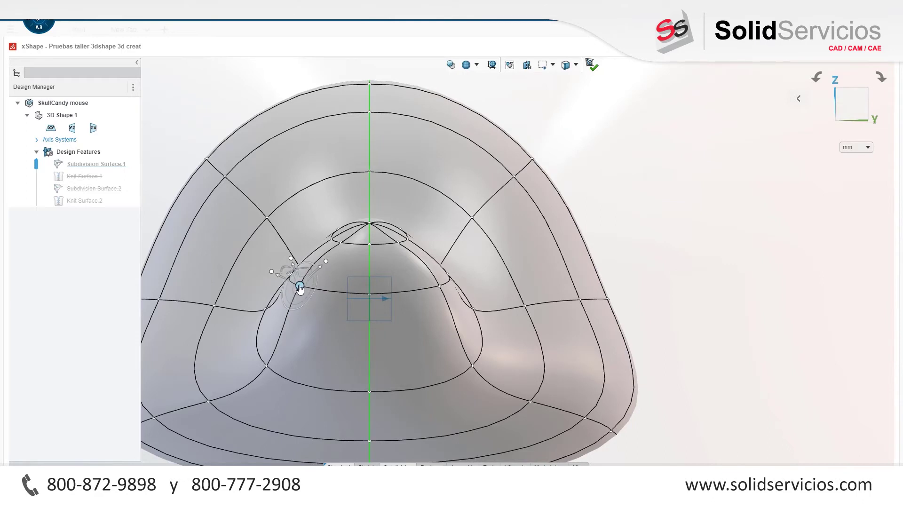
right_click(299, 286)
mouse_move(329, 287)
left_mouse_down()
mouse_move(358, 295)
mouse_move(348, 295)
left_mouse_up()
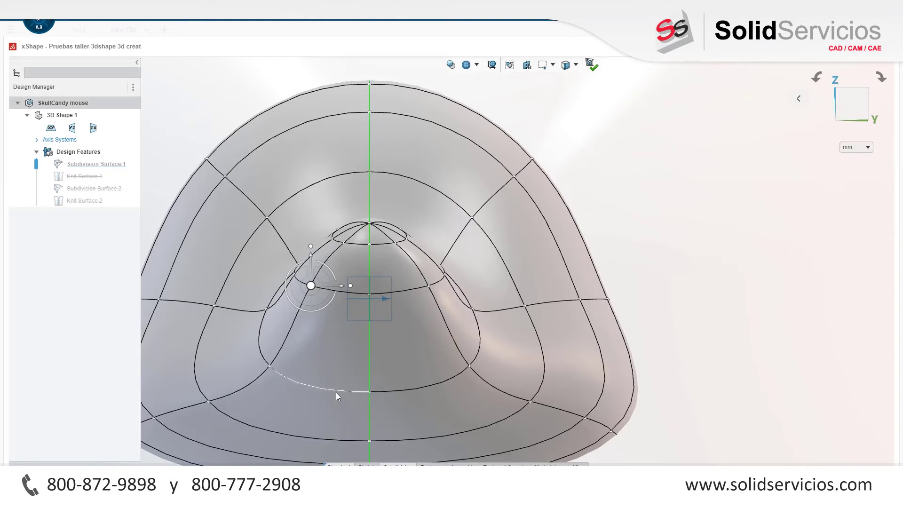
scroll(315, 362, "down", 3)
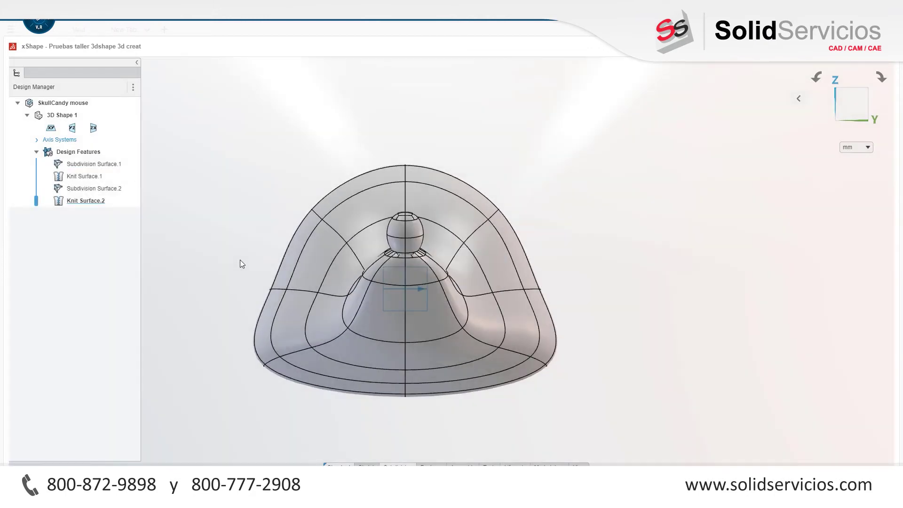
Orbit to a rear-oblique view and add a Cylinder as a new subdivision surface
middle_click_drag(242, 262, 324, 284)
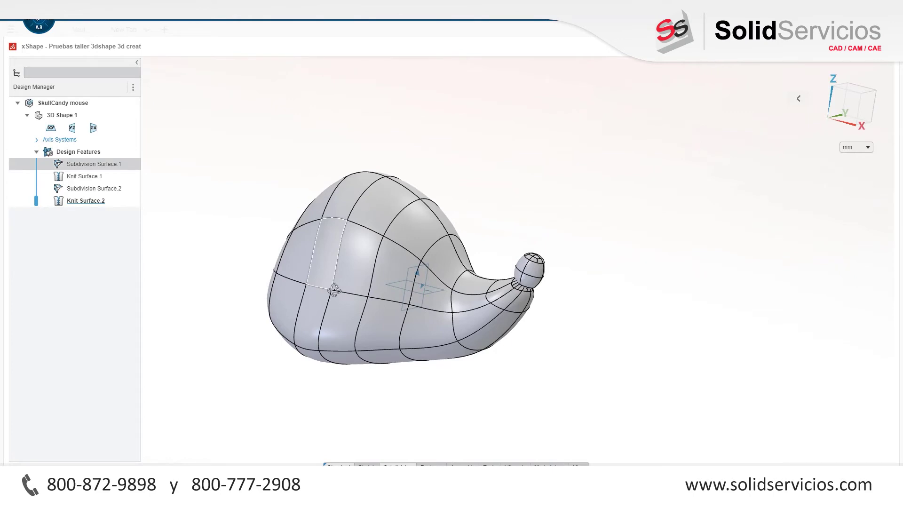
mouse_move(335, 290)
middle_mouse_down()
mouse_move(277, 282)
mouse_move(291, 278)
middle_mouse_up()
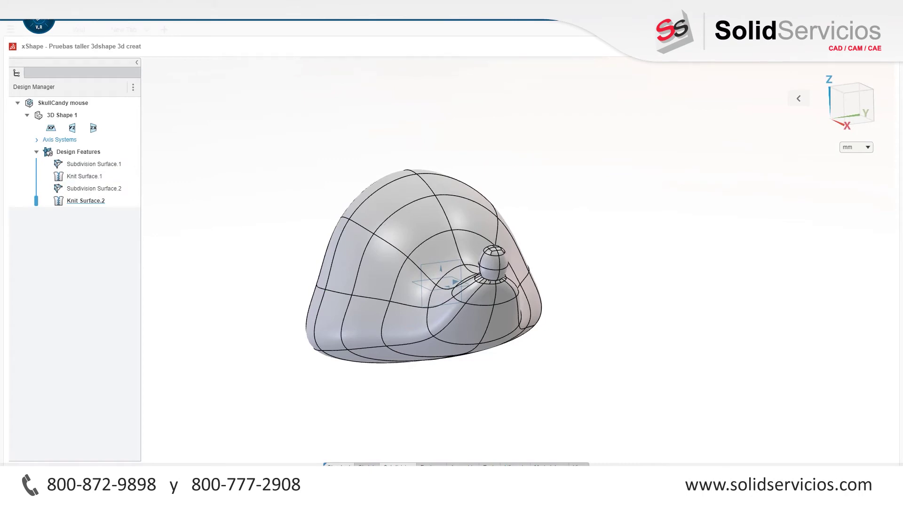
left_click(414, 466)
left_click(414, 399)
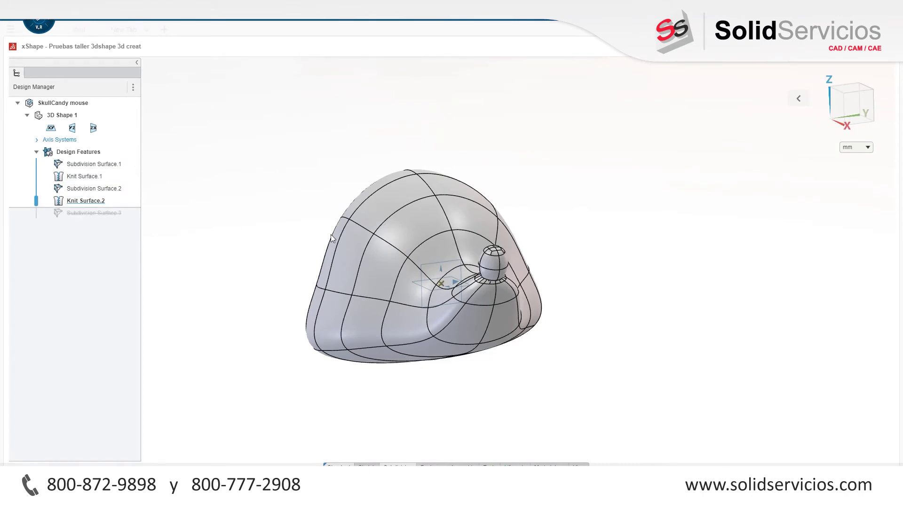
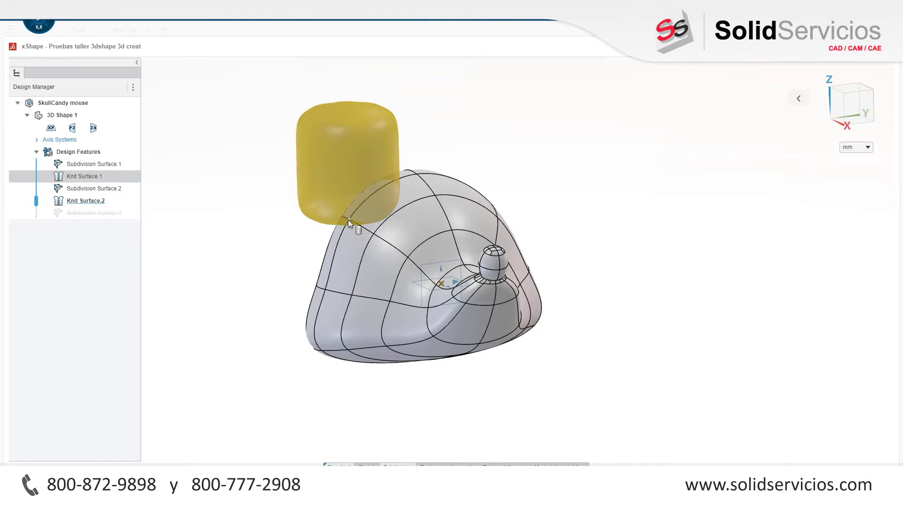
From the front view, orbit to an angle and place a cylinder primitive on top of the mouse body
key("ctrl+Up")
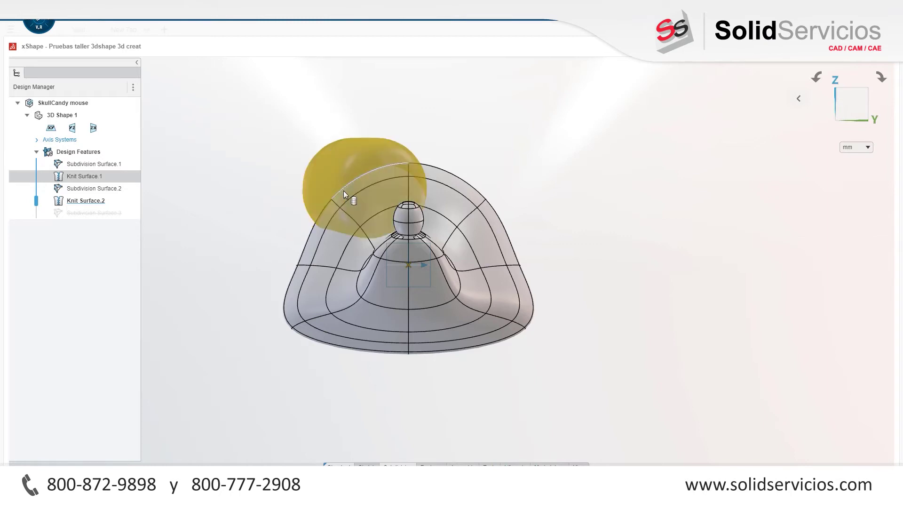
middle_click_drag(343, 190, 365, 198)
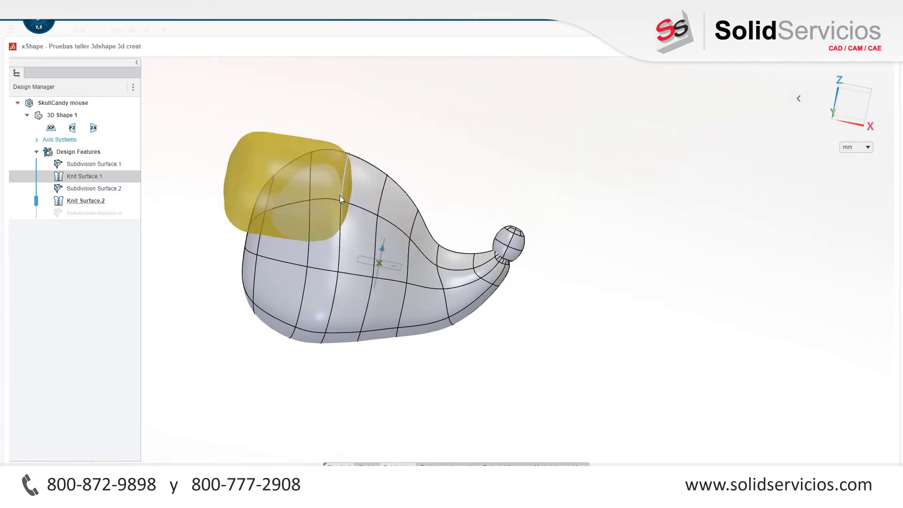
left_click(340, 198)
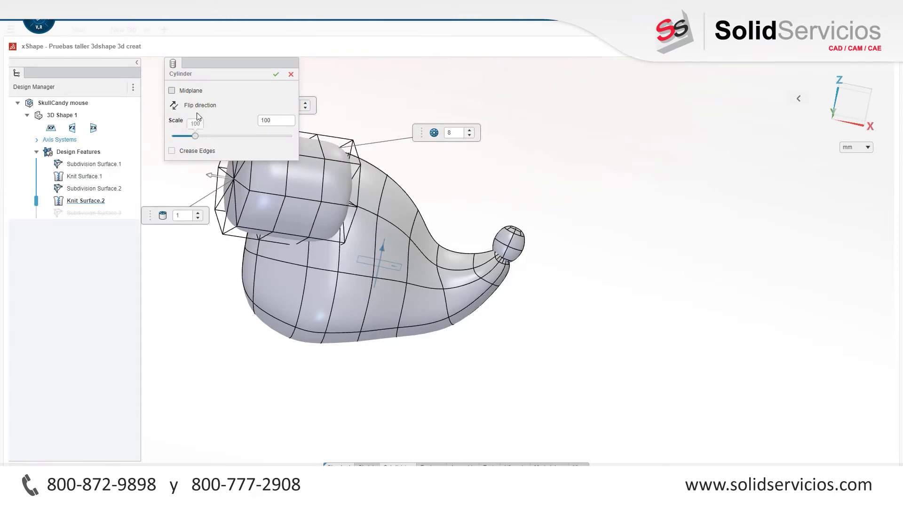
Centre the cylinder on the midplane, reduce its scale to 97 and accept it
left_click(173, 91)
mouse_move(296, 430)
middle_mouse_down()
mouse_move(222, 417)
mouse_move(203, 405)
mouse_move(210, 395)
mouse_move(222, 401)
middle_mouse_up()
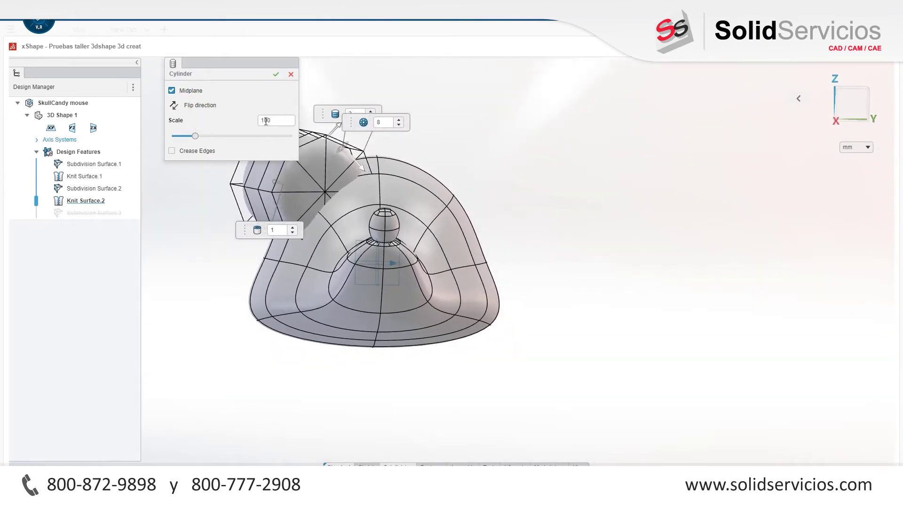
mouse_move(196, 136)
left_mouse_down()
mouse_move(212, 136)
mouse_move(196, 136)
left_mouse_up()
left_click(276, 76)
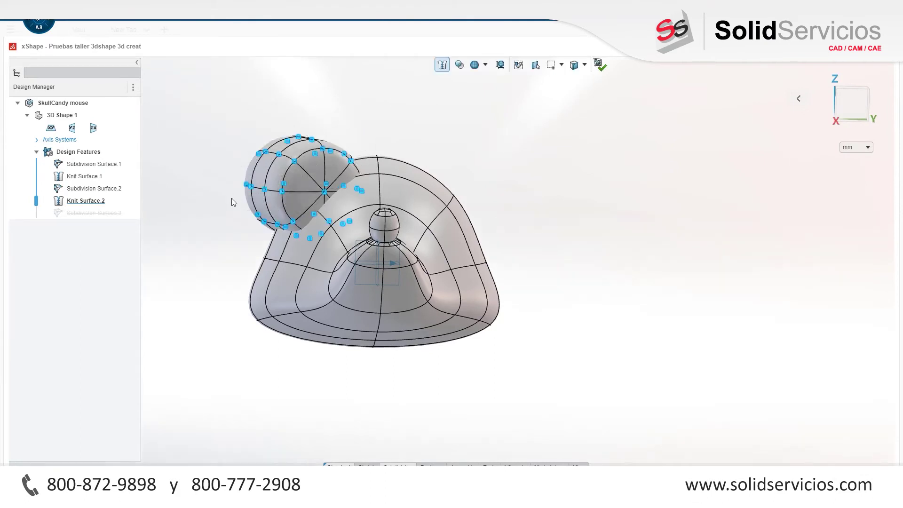
Move the new cage up-left above the body, stretching it taller and narrowing it sideways
scroll(266, 196, "up", 3)
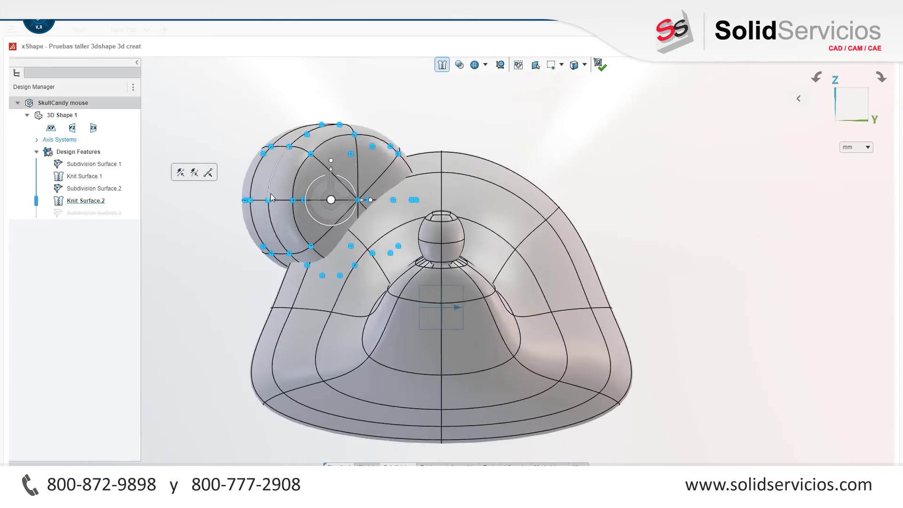
mouse_move(340, 195)
left_mouse_down()
mouse_move(331, 177)
mouse_move(339, 148)
left_mouse_up()
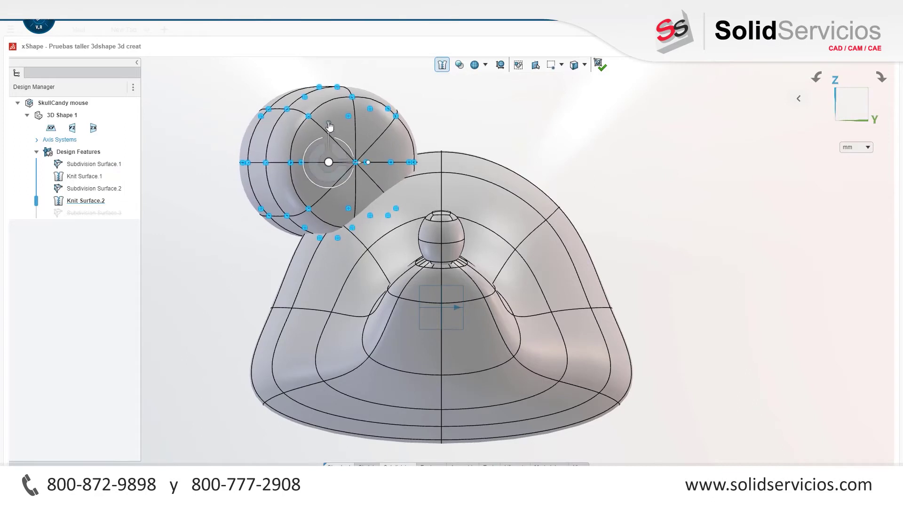
left_click_drag(335, 110, 336, 80)
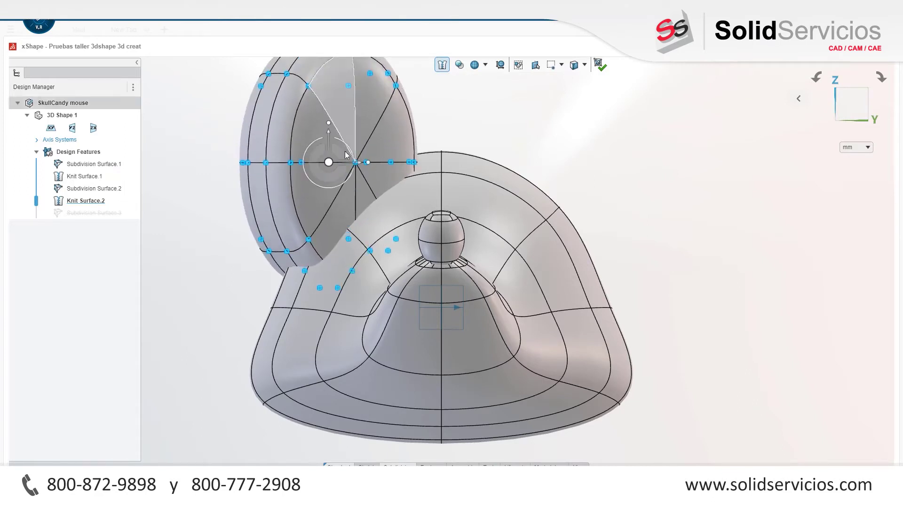
left_click_drag(370, 164, 374, 168)
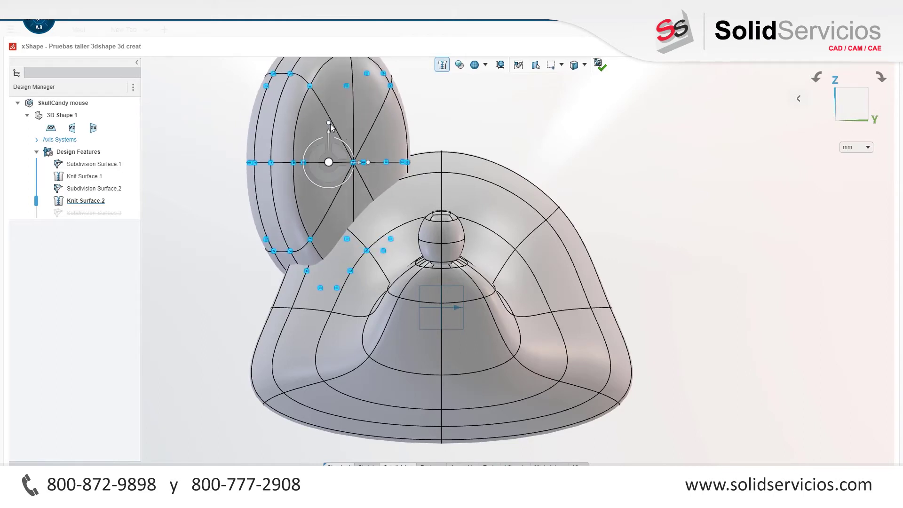
left_click(331, 126)
left_click_drag(330, 126, 334, 160)
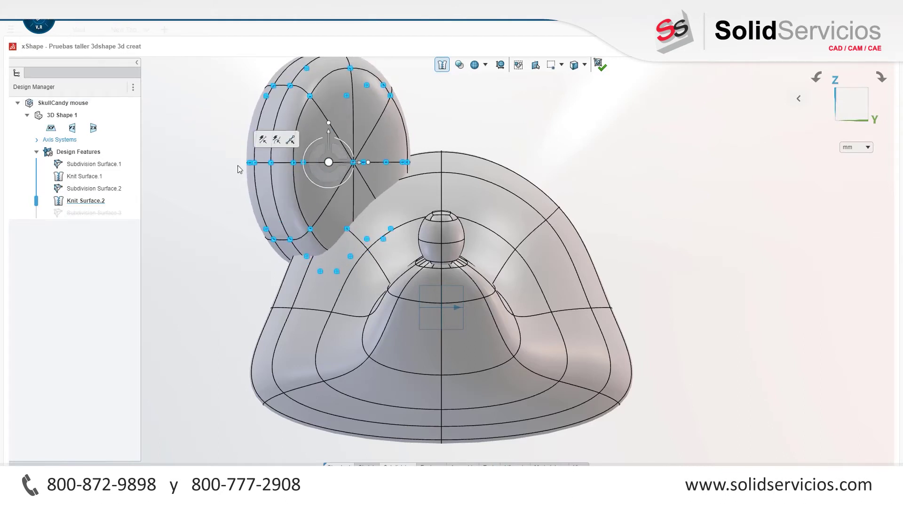
left_click(221, 188)
mouse_move(221, 189)
middle_mouse_down()
mouse_move(330, 203)
mouse_move(319, 202)
middle_mouse_up()
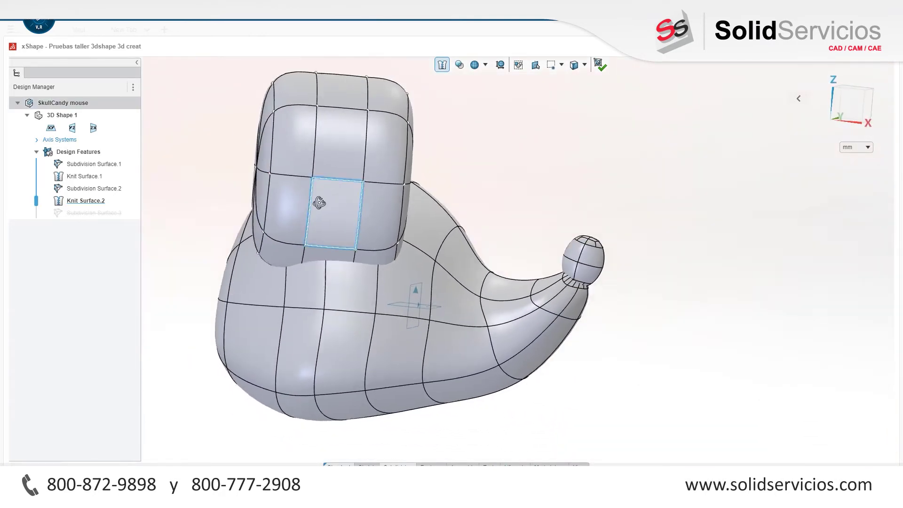
Select the upper shape's control points and squeeze it sideways into a thin upright slab
middle_click_drag(233, 107, 243, 92)
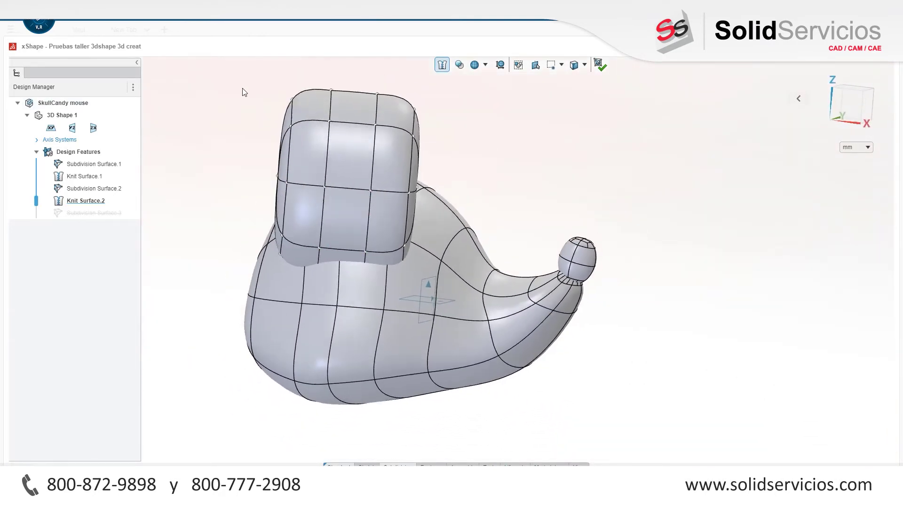
left_click_drag(347, 209, 480, 342)
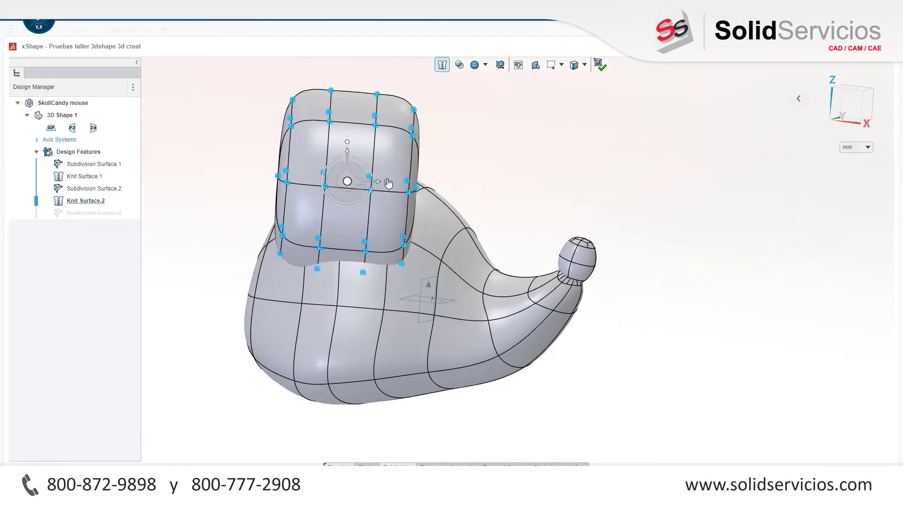
left_click(373, 153)
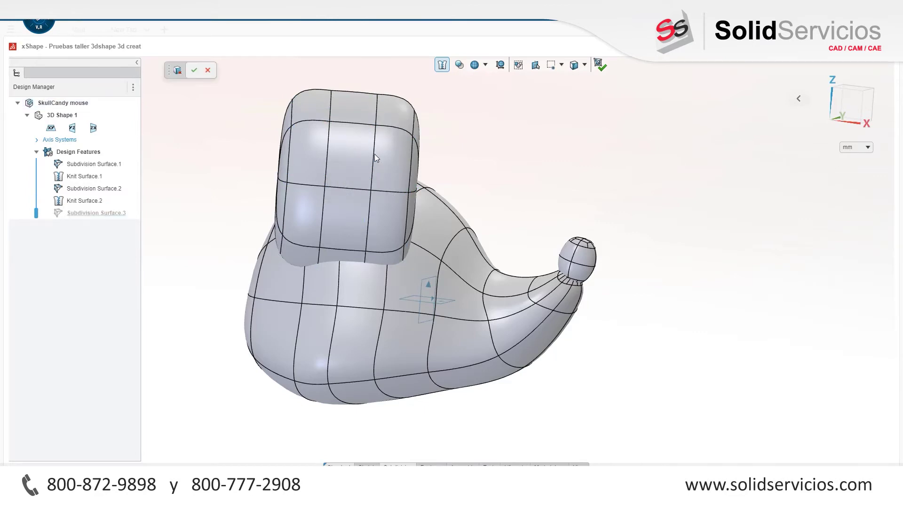
left_click(190, 70)
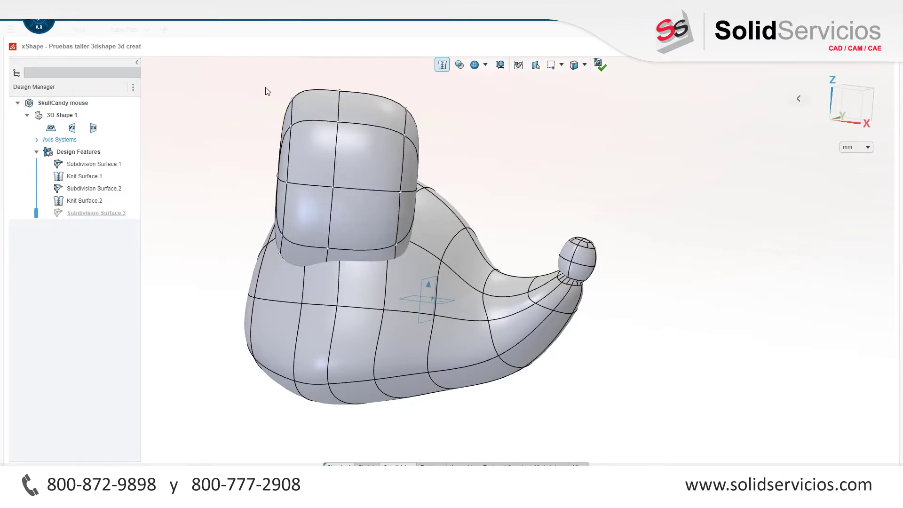
left_click_drag(231, 70, 489, 321)
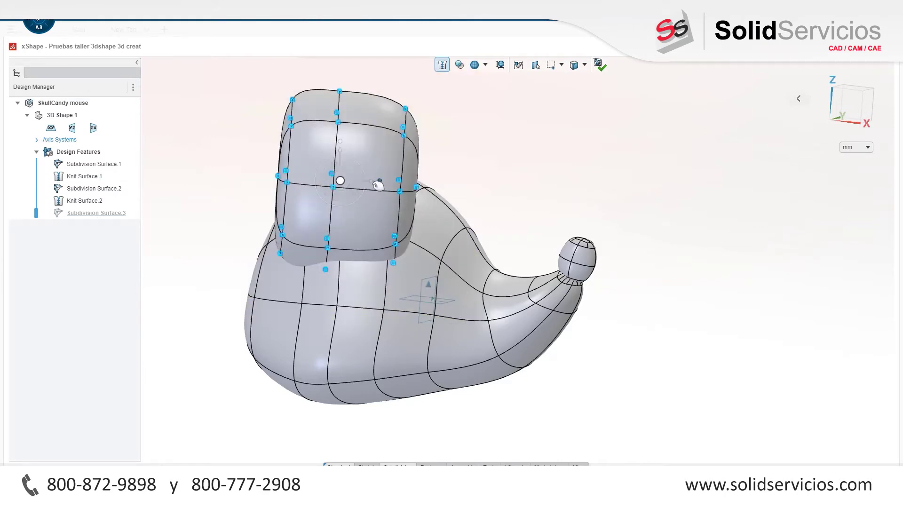
left_click_drag(377, 185, 361, 183)
Push the ear's centre vertex outward along its axis
left_click(203, 178)
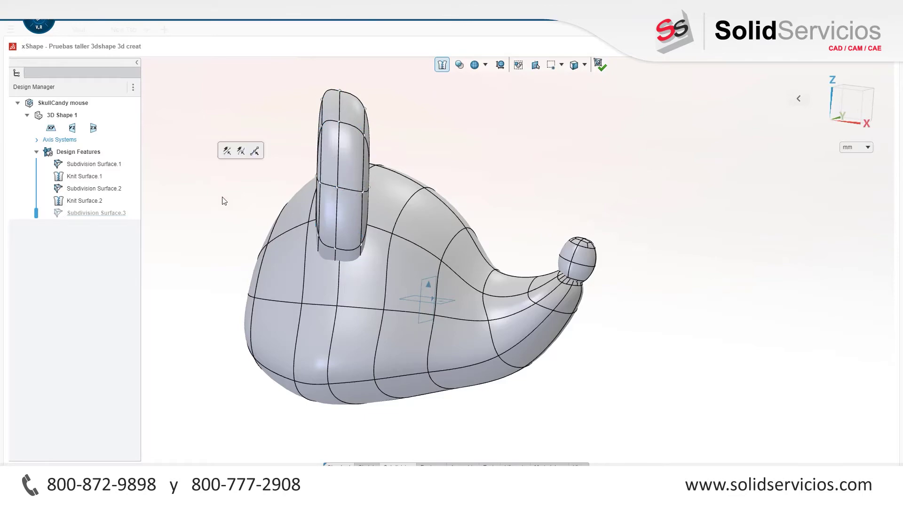
mouse_move(203, 178)
middle_mouse_down()
mouse_move(232, 216)
mouse_move(201, 238)
mouse_move(276, 254)
middle_mouse_up()
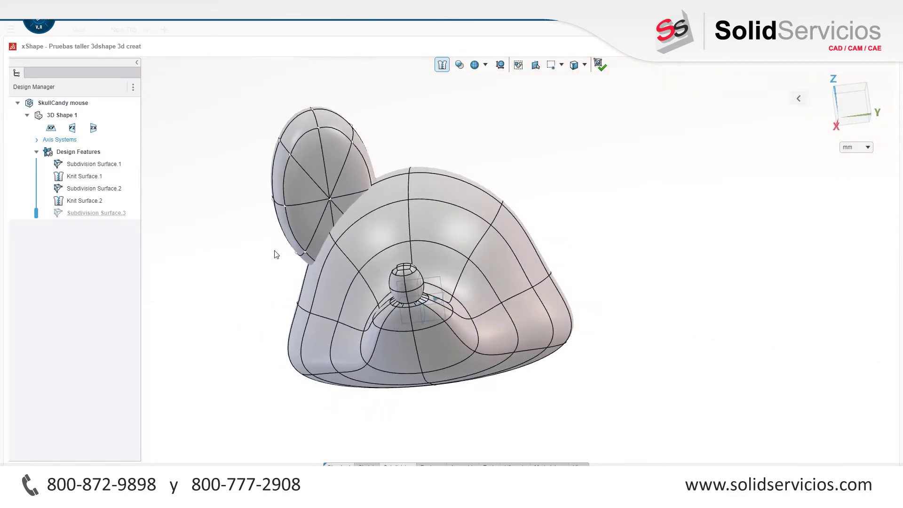
left_click(328, 201)
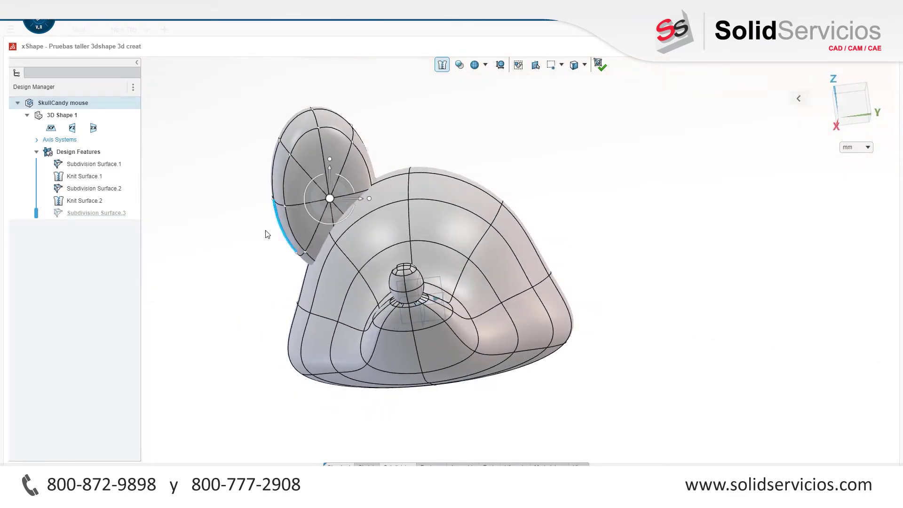
mouse_move(260, 233)
middle_mouse_down()
mouse_move(367, 230)
mouse_move(354, 219)
middle_mouse_up()
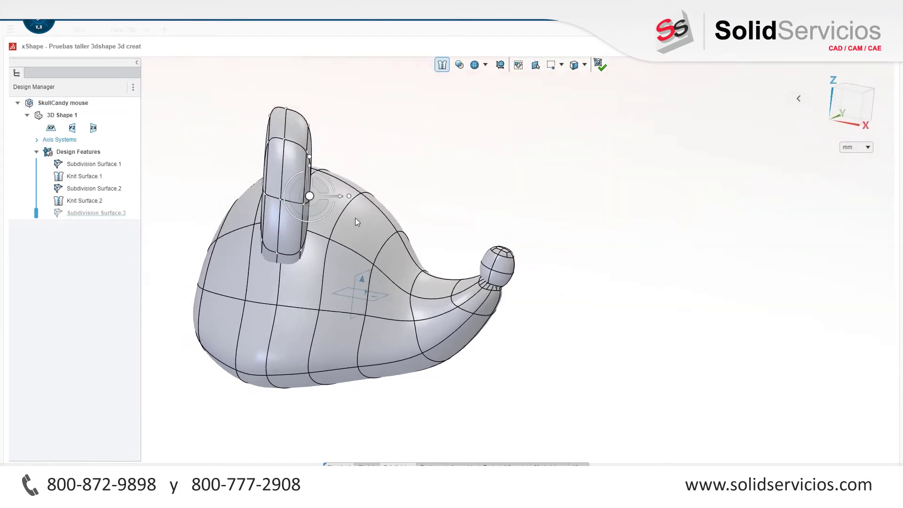
left_click_drag(343, 202, 306, 201)
left_click(197, 208)
Stretch the ear's outer edge loop taller and slightly wider, then inspect the ear
middle_click_drag(193, 215, 207, 208)
left_click(262, 184)
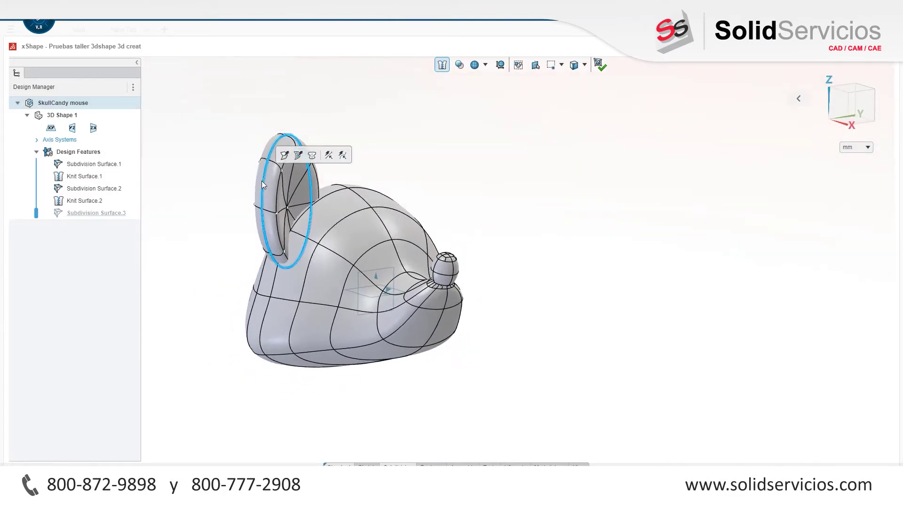
mouse_move(261, 183)
middle_mouse_down()
mouse_move(187, 191)
mouse_move(298, 164)
middle_mouse_up()
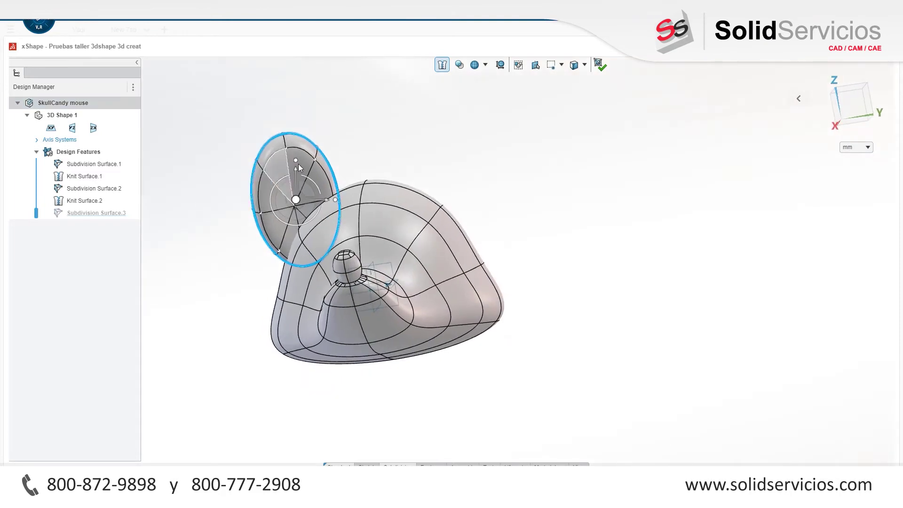
left_click_drag(301, 163, 299, 158)
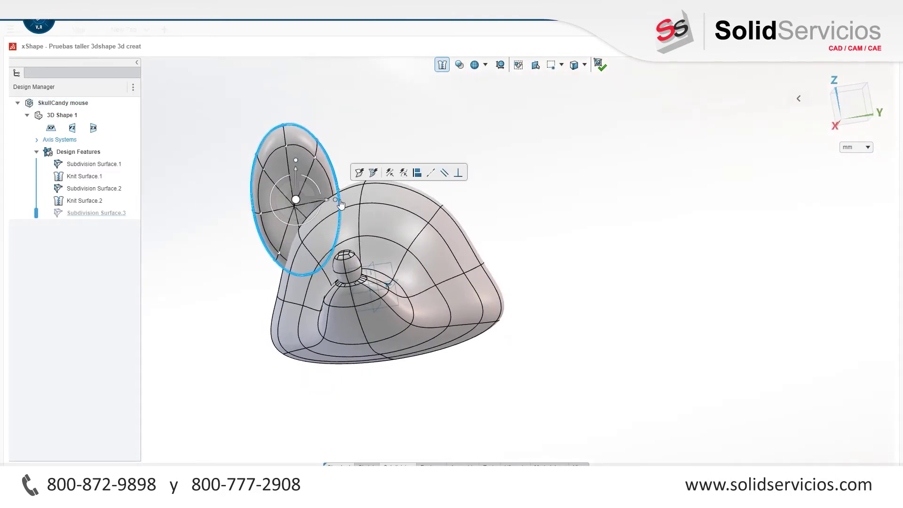
left_click_drag(335, 200, 346, 205)
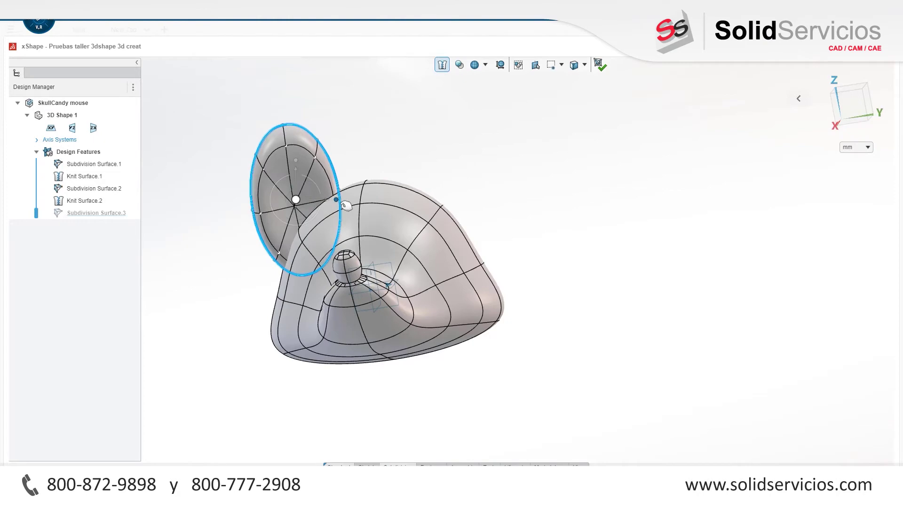
left_click(228, 243)
mouse_move(228, 243)
middle_mouse_down()
mouse_move(339, 250)
mouse_move(263, 274)
mouse_move(293, 271)
middle_mouse_up()
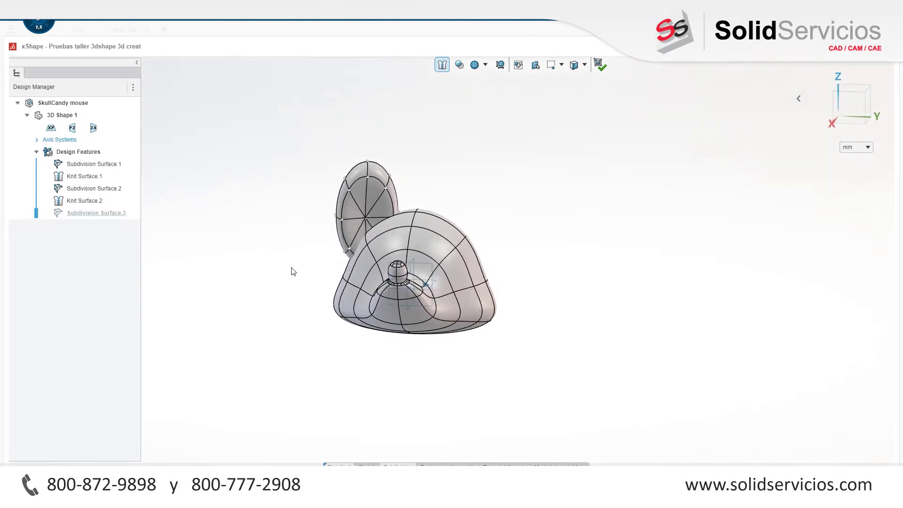
scroll(323, 237, "up", 3)
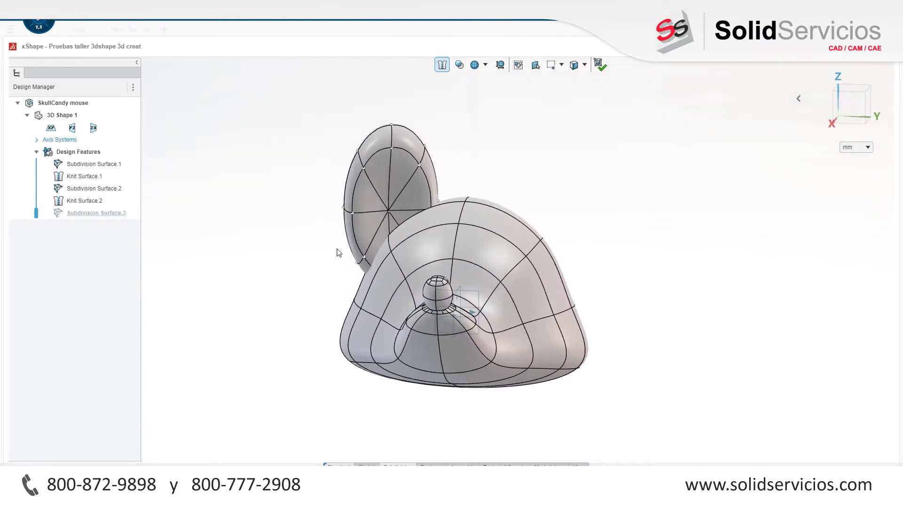
mouse_move(341, 256)
middle_mouse_down()
mouse_move(374, 241)
mouse_move(439, 237)
mouse_move(334, 249)
middle_mouse_up()
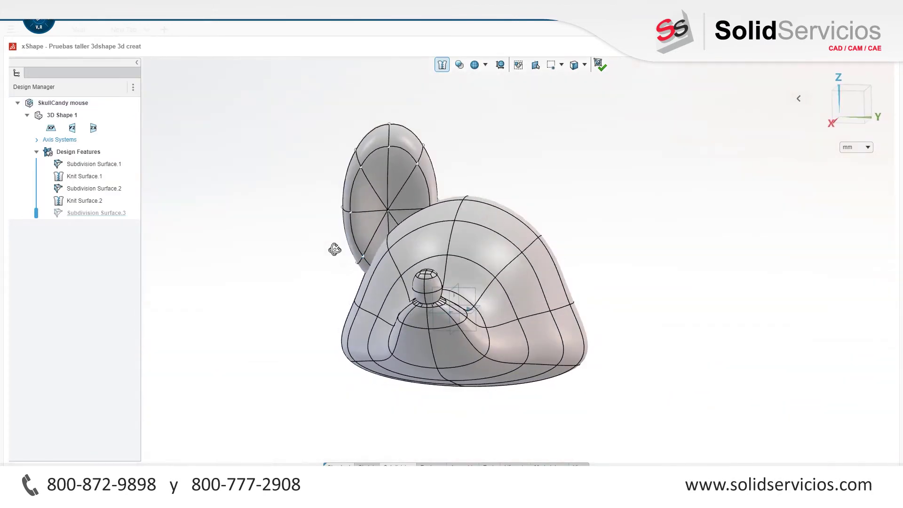
Exit the edit, undo back to Knit Surface.2, and nudge the whole ear slightly up and right
left_click(599, 68)
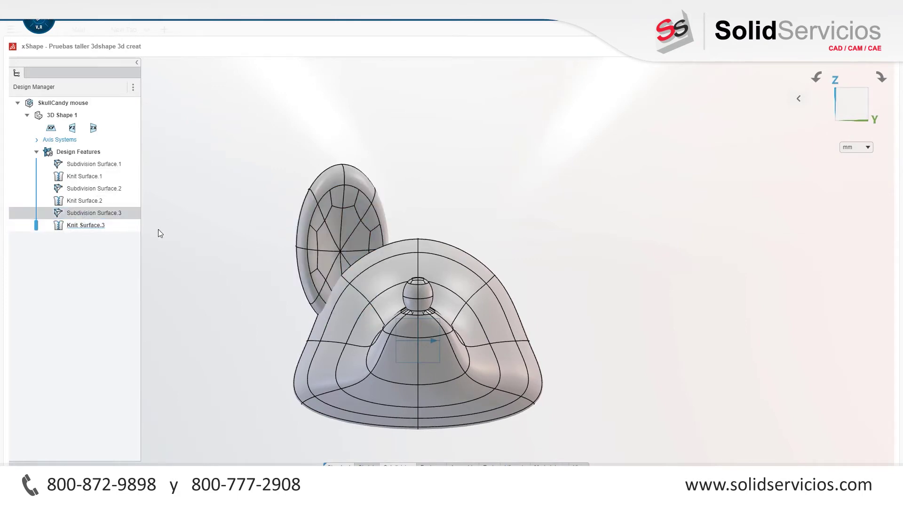
key("ctrl+z")
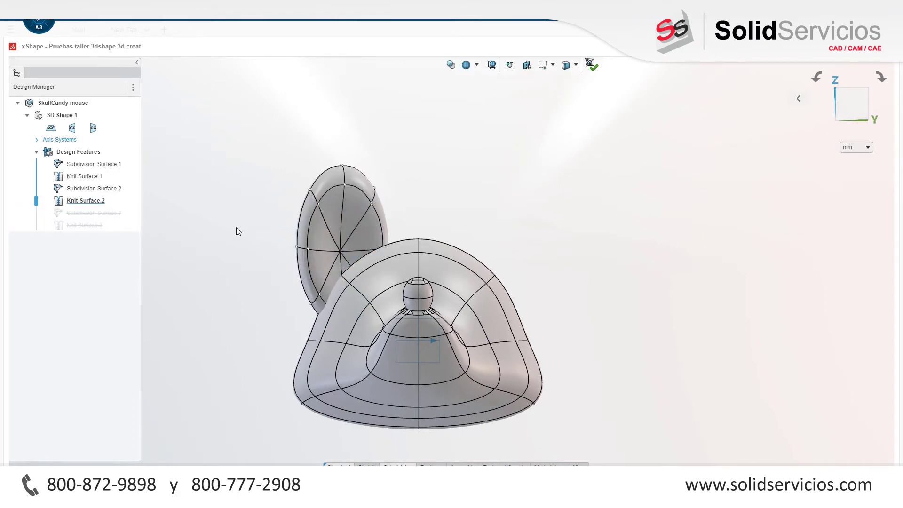
left_click_drag(246, 139, 441, 386)
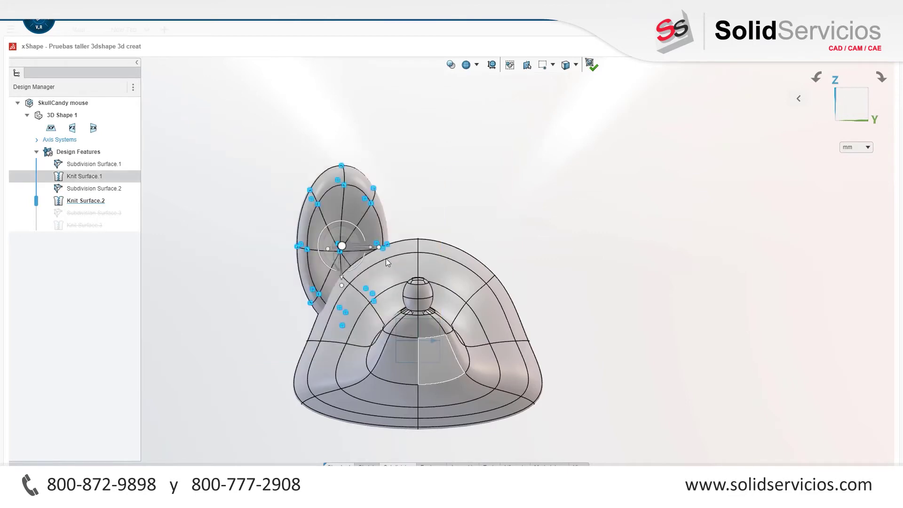
mouse_move(358, 265)
left_mouse_down()
mouse_move(372, 251)
mouse_move(382, 259)
mouse_move(367, 251)
mouse_move(378, 250)
left_mouse_up()
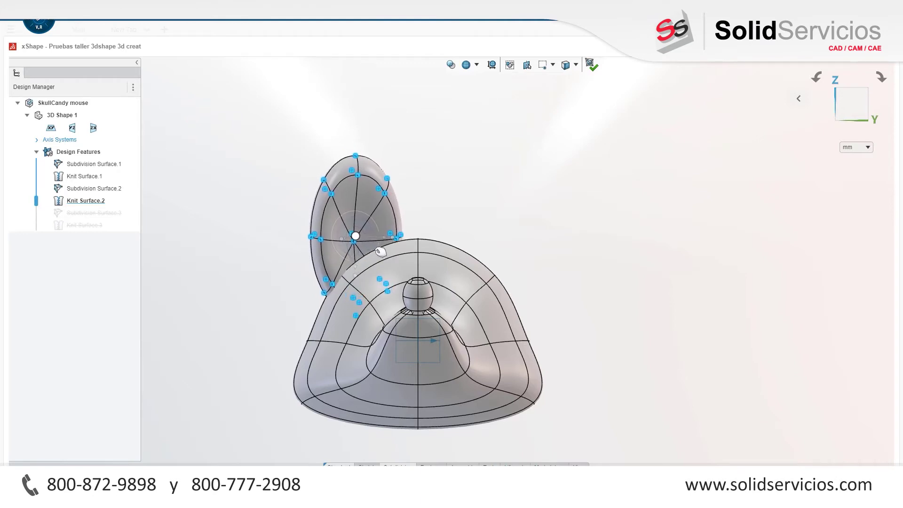
Deselect the ear and orbit around to check the rebuilt head
left_click(279, 216)
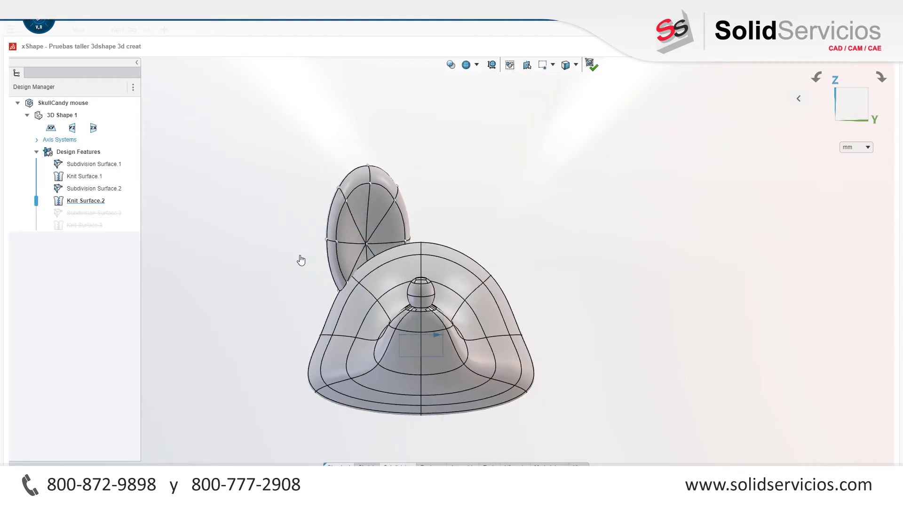
mouse_move(300, 258)
middle_mouse_down()
mouse_move(369, 262)
mouse_move(373, 275)
mouse_move(312, 268)
mouse_move(368, 290)
mouse_move(343, 293)
mouse_move(352, 301)
mouse_move(342, 312)
middle_mouse_up()
scroll(305, 307, "down", 2)
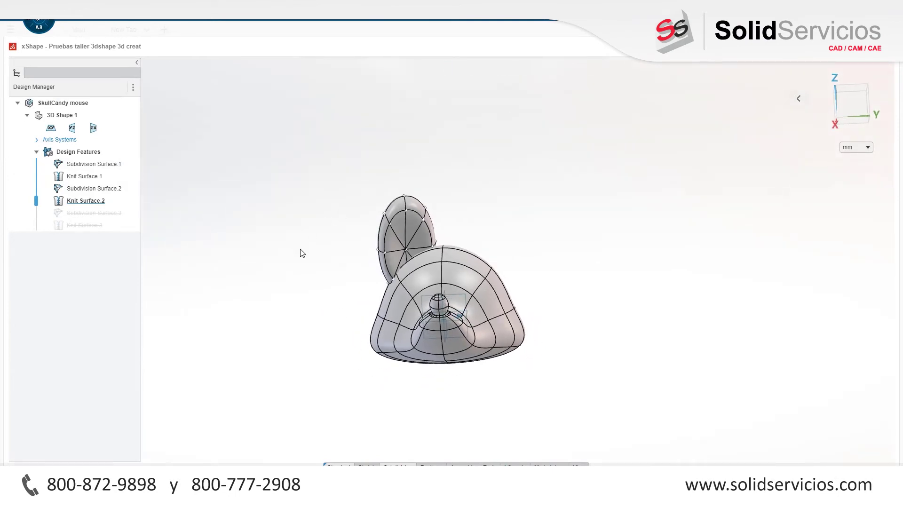
mouse_move(302, 252)
middle_mouse_down()
mouse_move(415, 269)
mouse_move(290, 263)
middle_mouse_up()
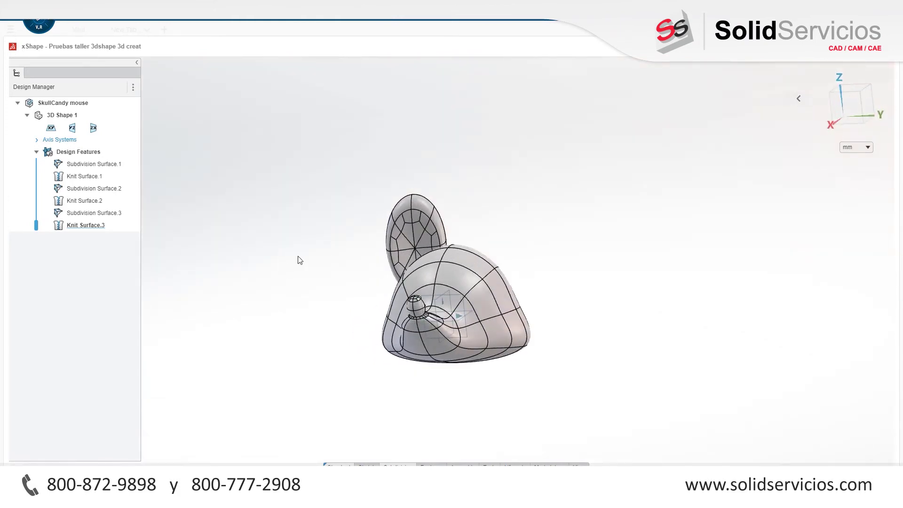
Double-click Subdivision Surface.3 in the Design Manager to edit it again
middle_click_drag(314, 268, 323, 275)
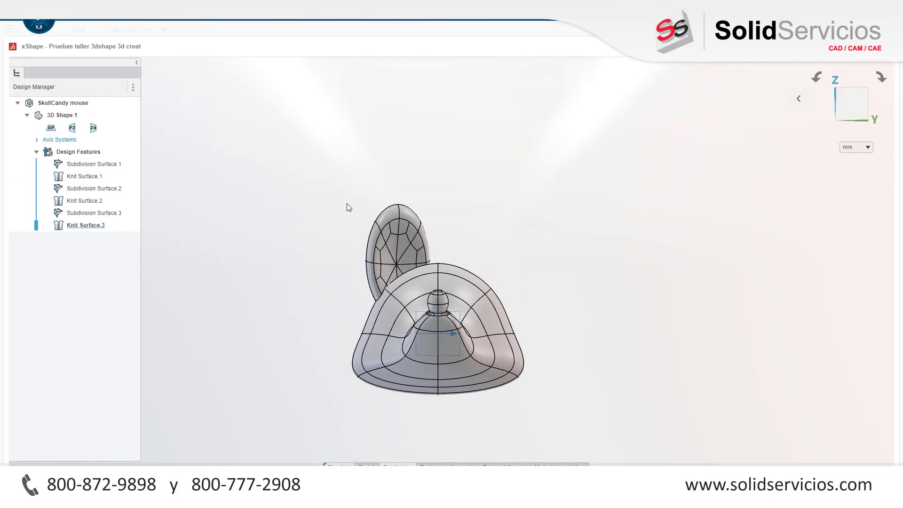
double_click(106, 216)
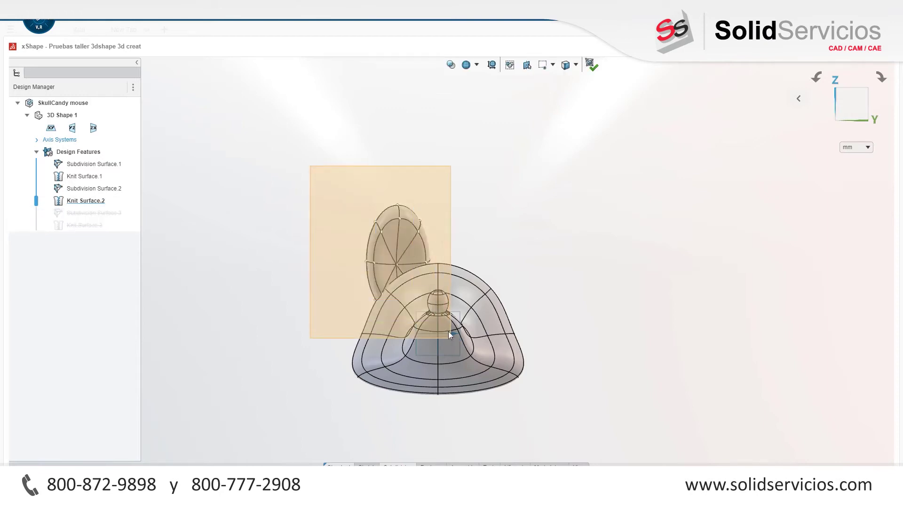
Select the whole ear cage and rotate it slightly with the manipulator dial
left_click_drag(393, 279, 449, 334)
left_click_drag(422, 275, 426, 281)
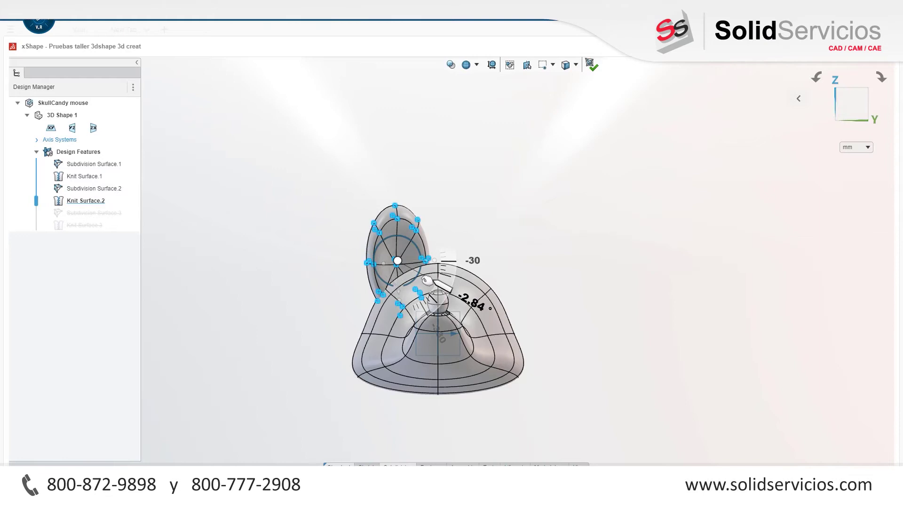
left_click_drag(426, 280, 411, 271)
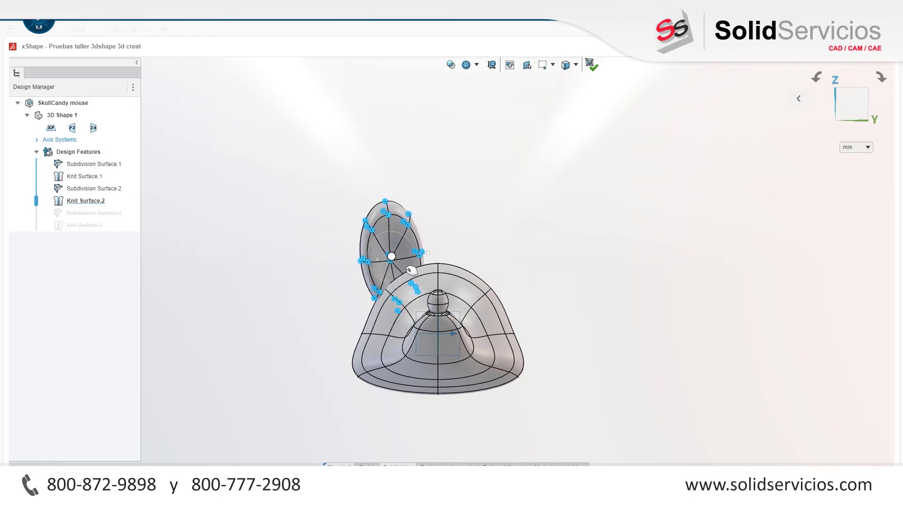
left_click(276, 254)
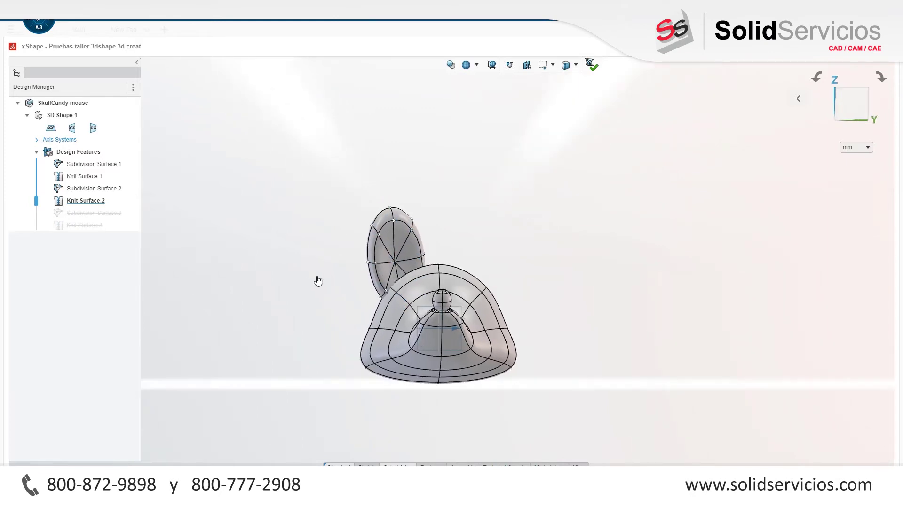
mouse_move(306, 274)
middle_mouse_down()
mouse_move(342, 293)
mouse_move(295, 291)
middle_mouse_up()
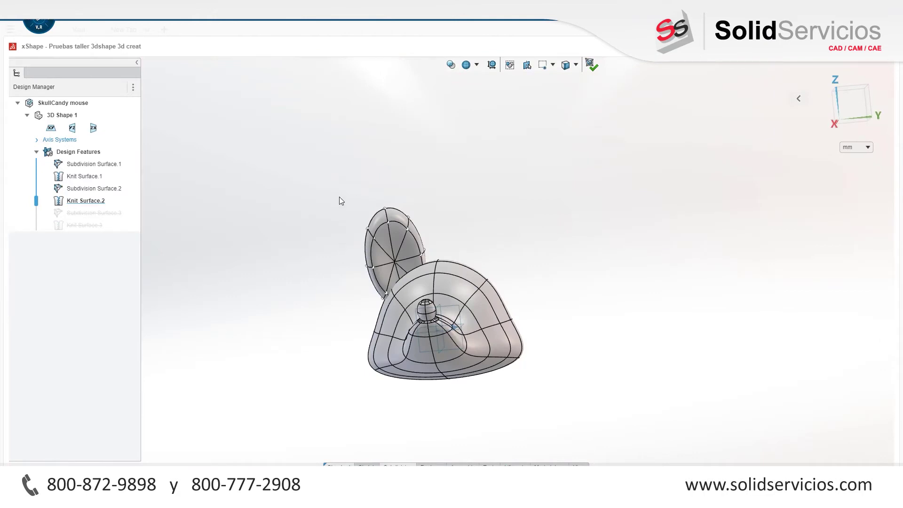
Push the ear's top face outward
left_click(382, 220)
left_click_drag(390, 208, 394, 216)
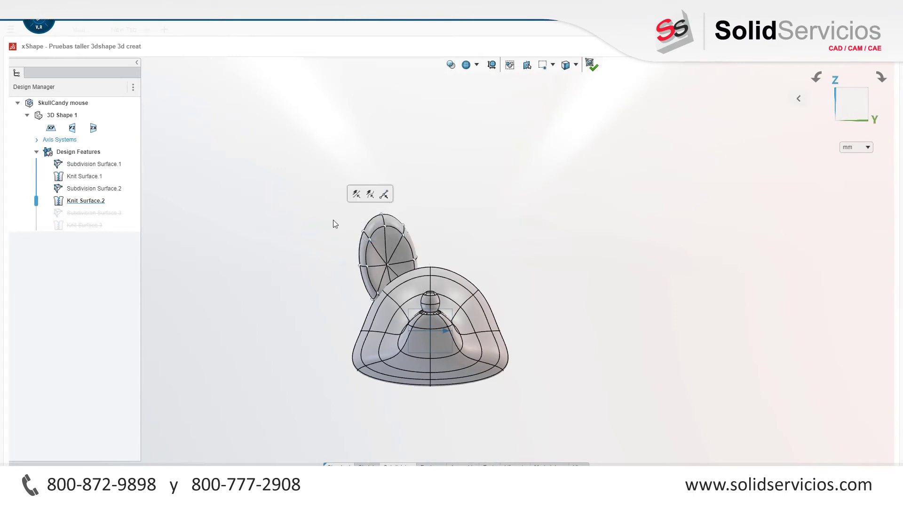
scroll(333, 219, "down", 2)
middle_click_drag(333, 219, 402, 269)
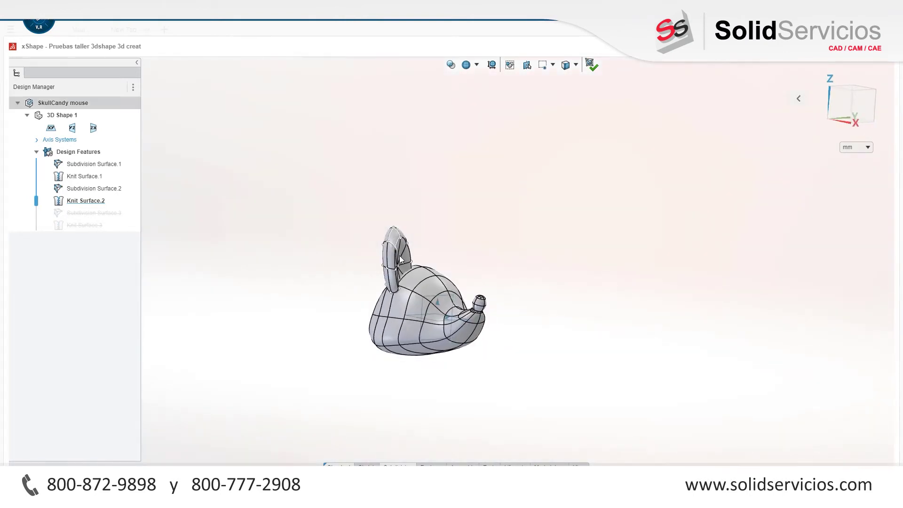
scroll(401, 269, "up", 2)
scroll(402, 269, "up", 1)
Pull an ear rim point outward and accept the edit so Knit Surface.3 rebuilds
left_click(397, 275)
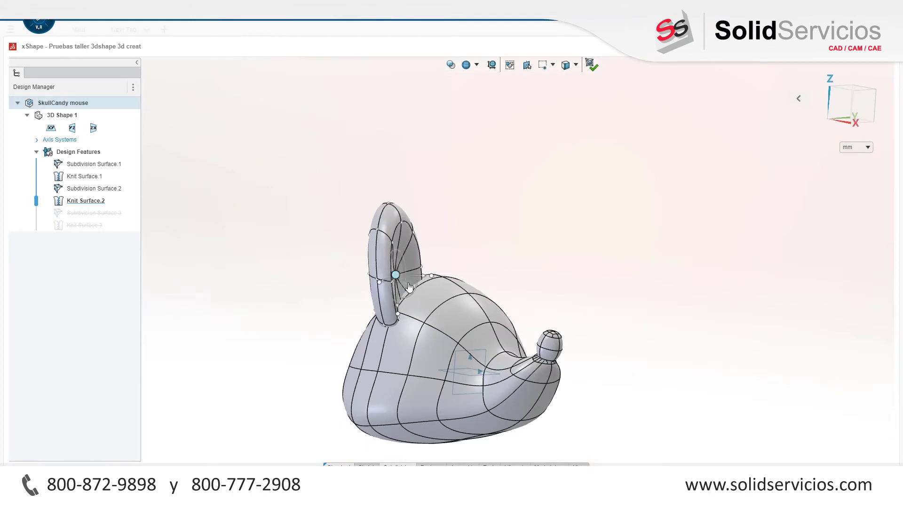
left_click_drag(422, 282, 324, 287)
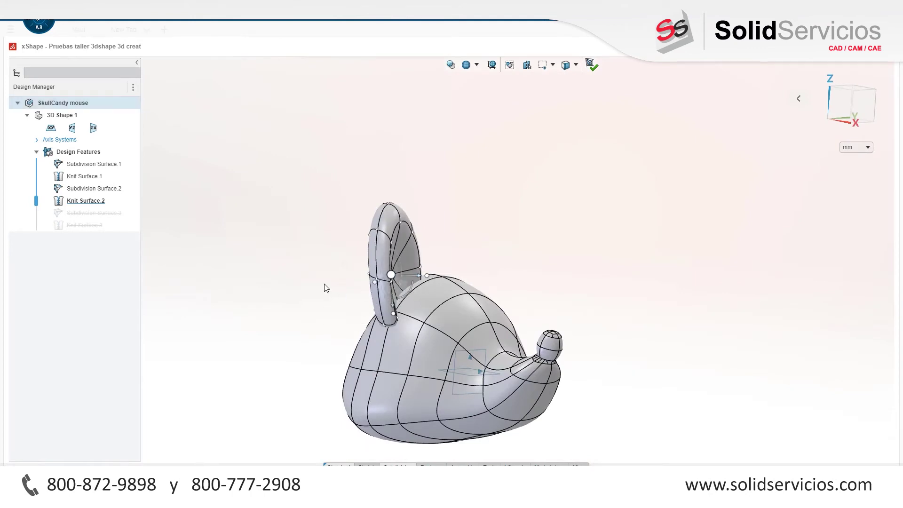
left_click(326, 286)
mouse_move(326, 287)
middle_mouse_down()
mouse_move(347, 277)
mouse_move(262, 289)
mouse_move(278, 304)
mouse_move(288, 297)
middle_mouse_up()
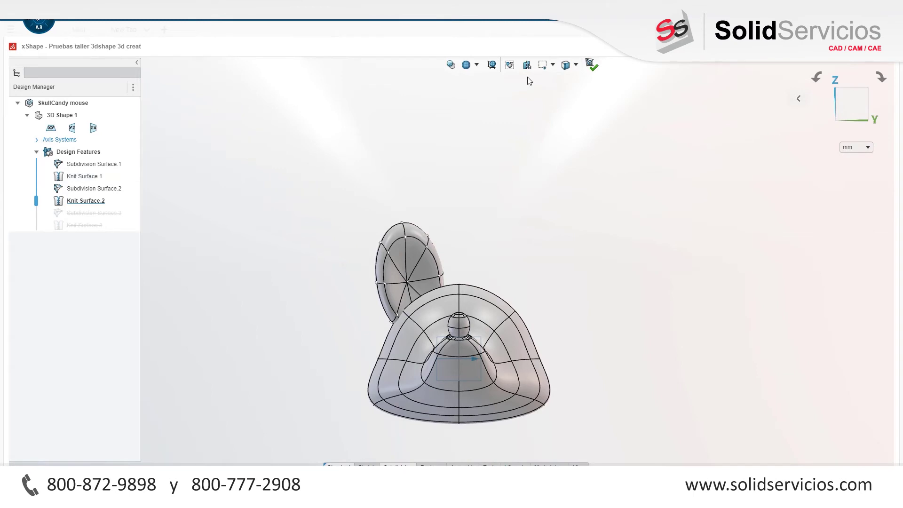
left_click(590, 66)
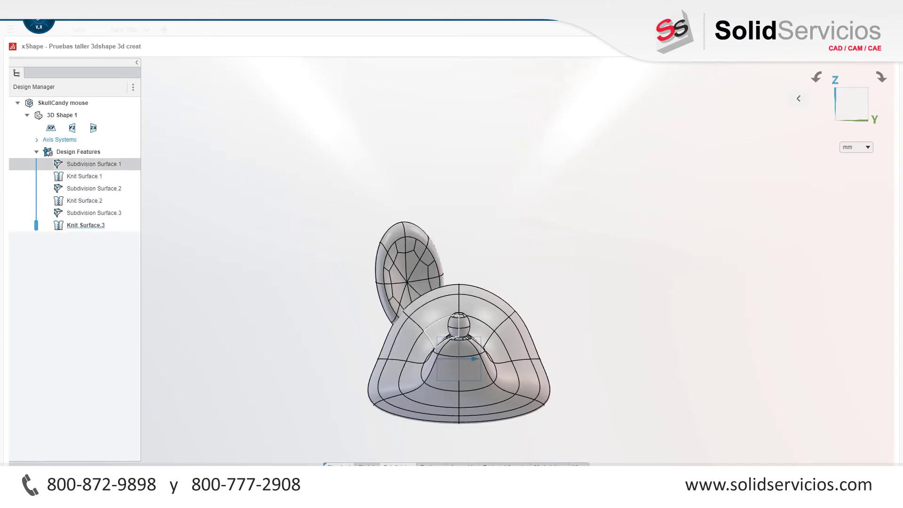
Place a Globe primitive on the head face, shrink it to scale 20, and accept it
left_click(418, 464)
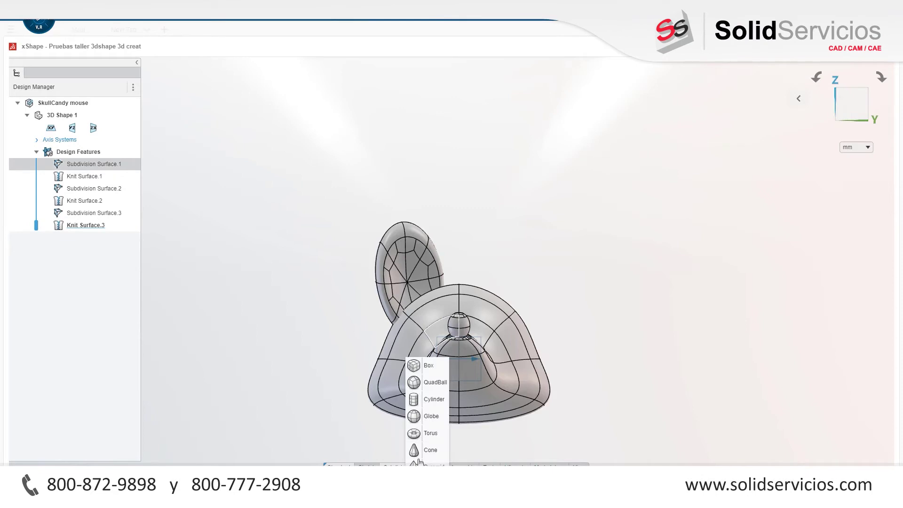
left_click(415, 417)
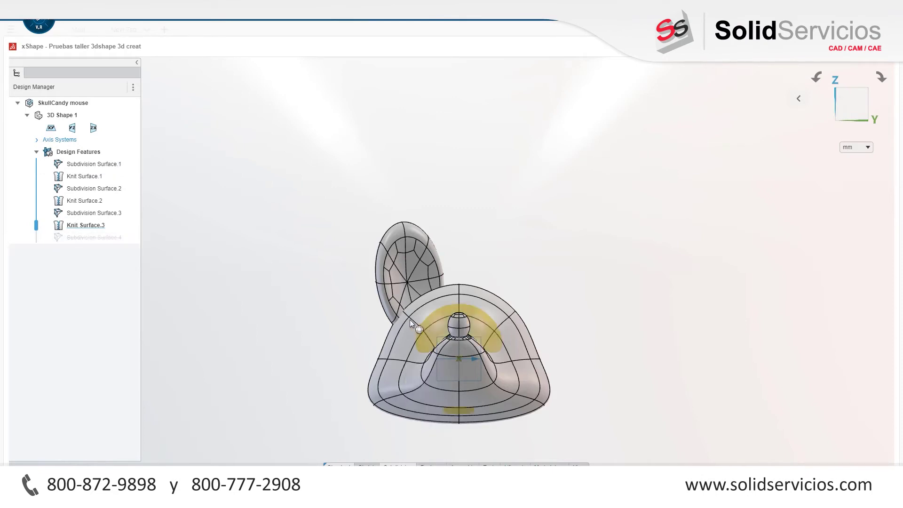
mouse_move(411, 326)
right_mouse_down()
mouse_move(439, 326)
mouse_move(425, 303)
right_mouse_up()
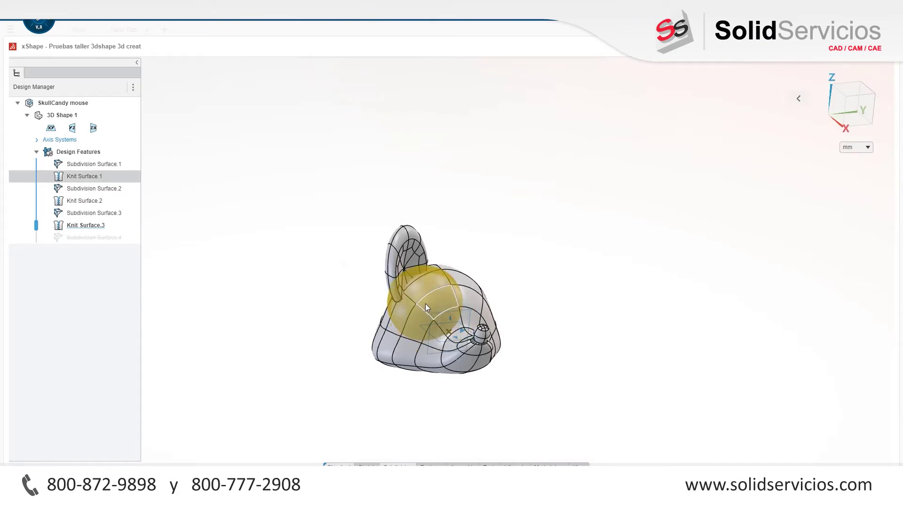
left_click(425, 303)
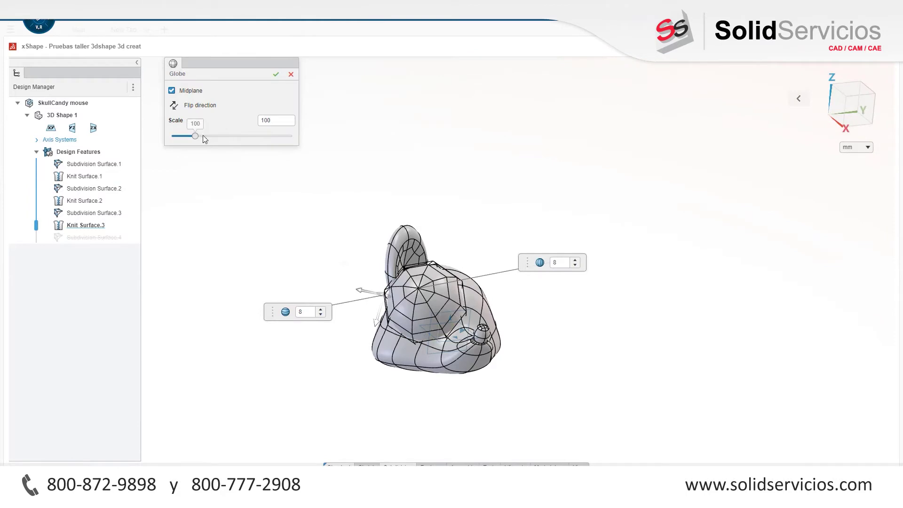
left_click_drag(191, 137, 177, 138)
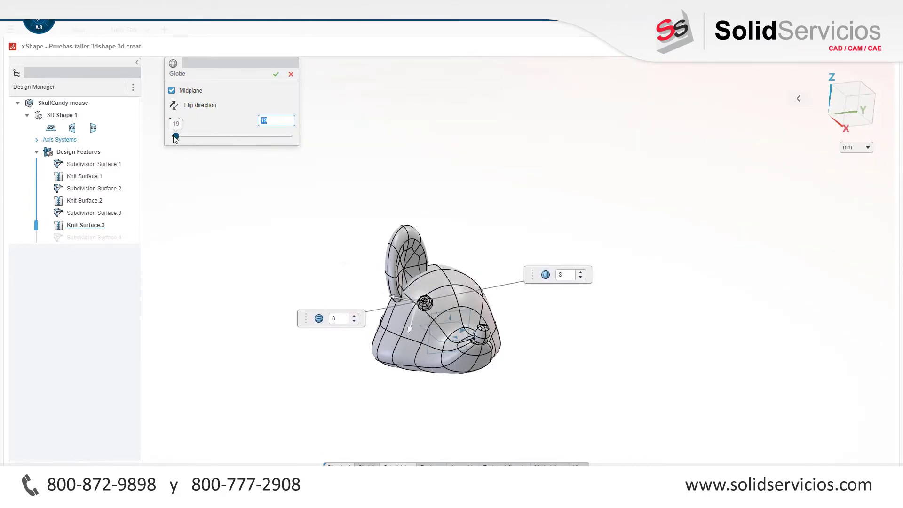
mouse_move(275, 223)
middle_mouse_down()
mouse_move(262, 233)
mouse_move(266, 225)
middle_mouse_up()
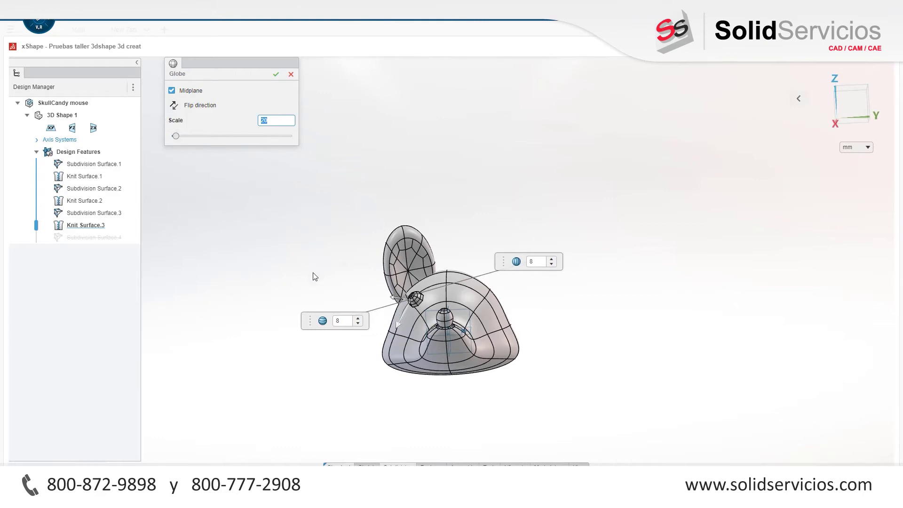
left_click(276, 74)
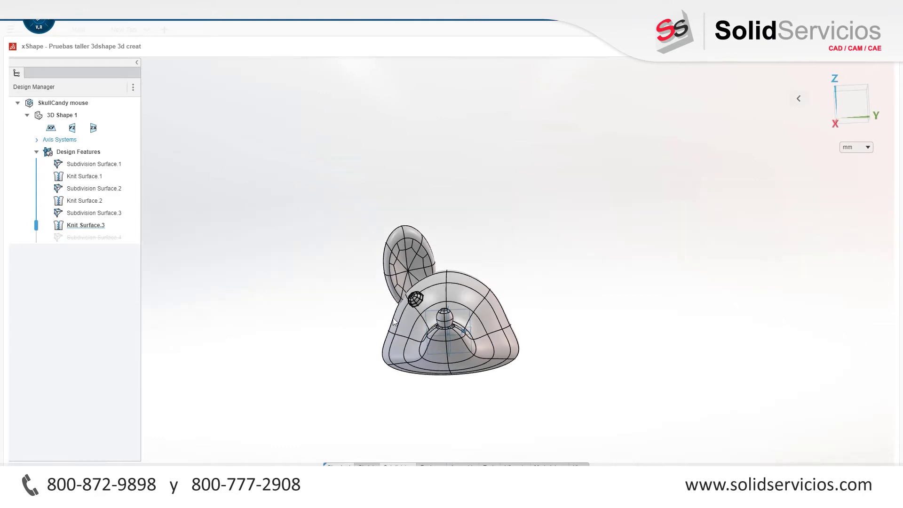
Select the globe, set the manipulator to XYZ, and move the globe up and right
left_click(415, 299)
scroll(416, 300, "up", 2)
scroll(423, 294, "up", 2)
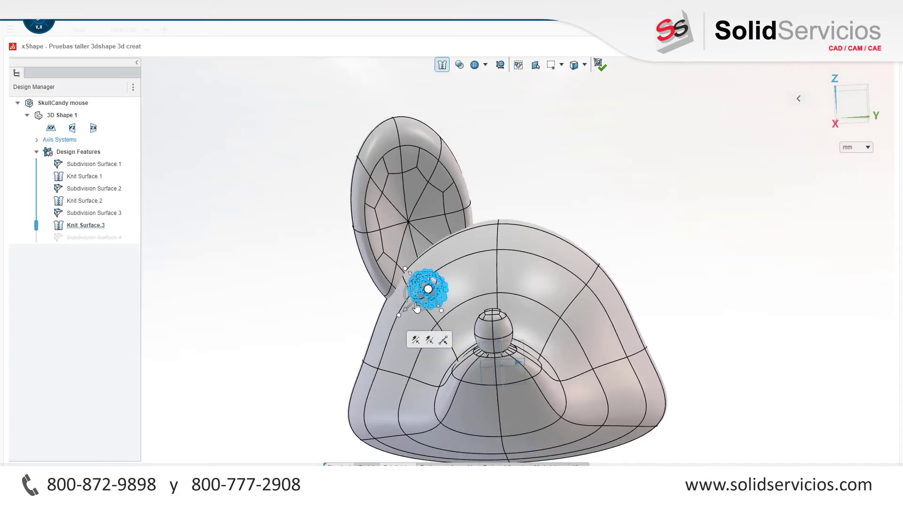
scroll(438, 298, "up", 3)
scroll(438, 298, "up", 2)
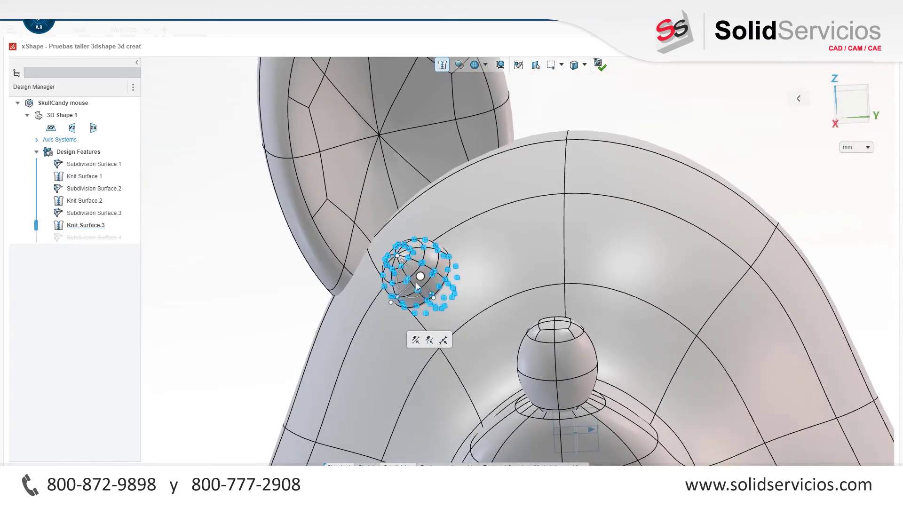
middle_click_drag(416, 282, 415, 308)
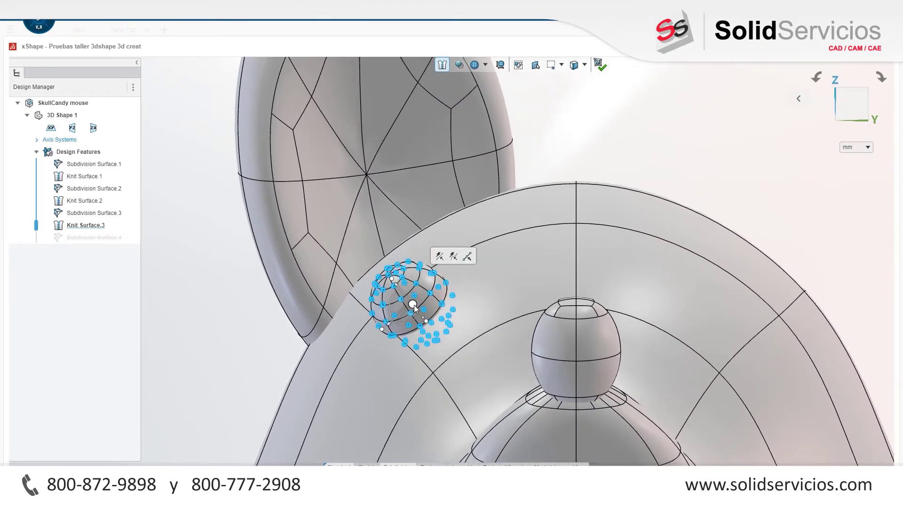
right_click(415, 309)
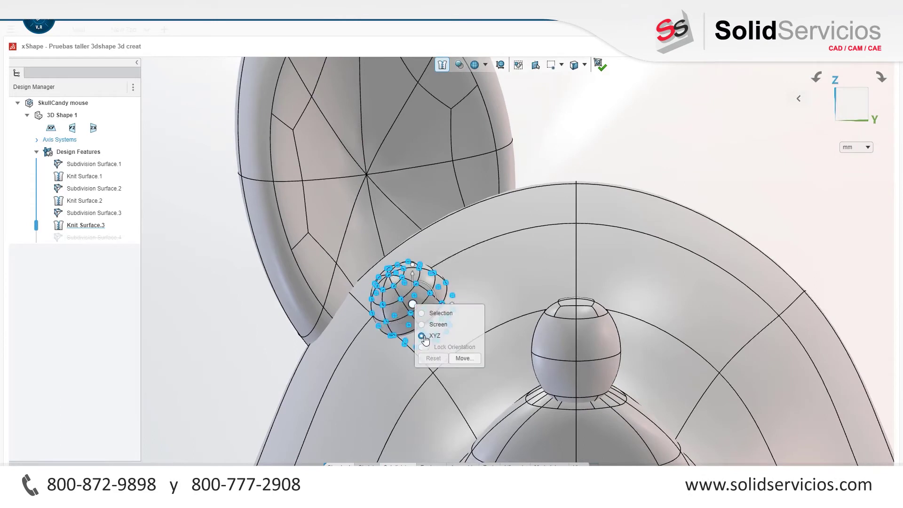
mouse_move(413, 287)
left_mouse_down()
mouse_move(505, 291)
mouse_move(486, 273)
mouse_move(489, 281)
left_mouse_up()
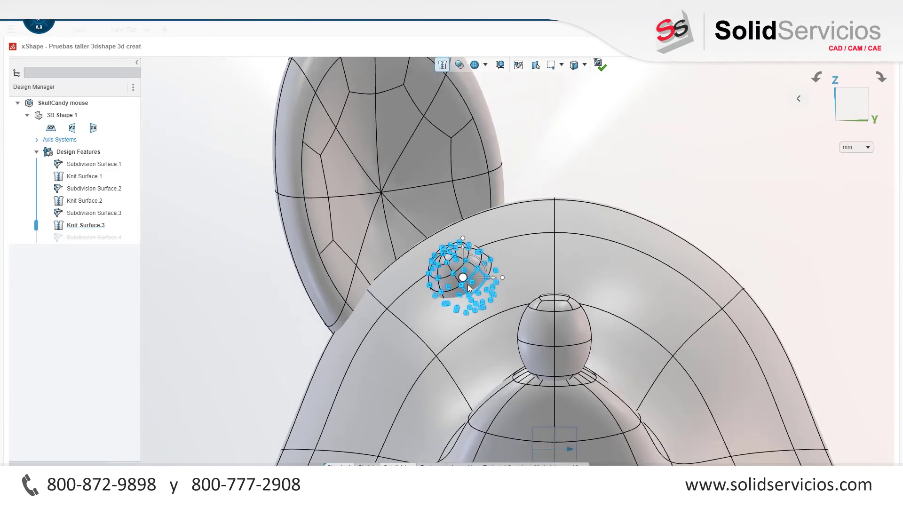
mouse_move(488, 282)
middle_mouse_down()
mouse_move(497, 290)
mouse_move(591, 297)
mouse_move(583, 296)
middle_mouse_up()
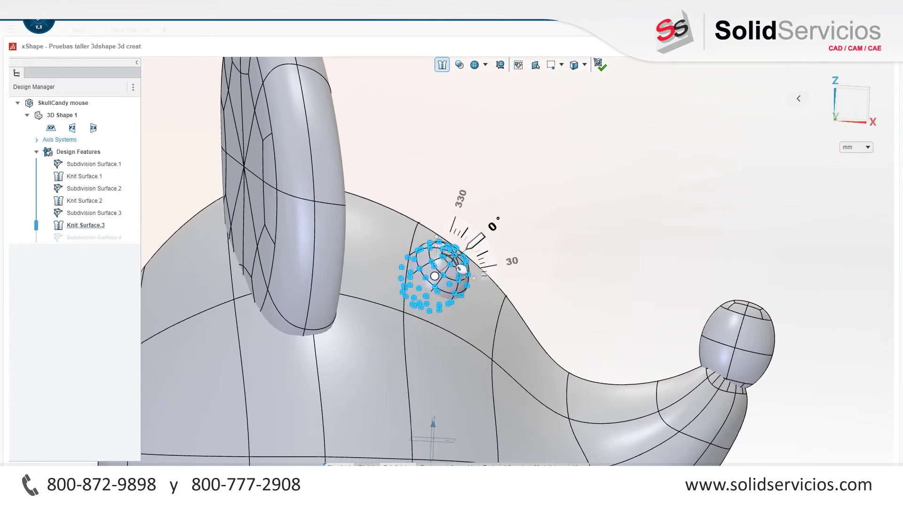
Rotate the globe to about 26° so it follows the head curve beside the ear
mouse_move(471, 278)
left_mouse_down()
mouse_move(464, 273)
mouse_move(466, 281)
left_mouse_up()
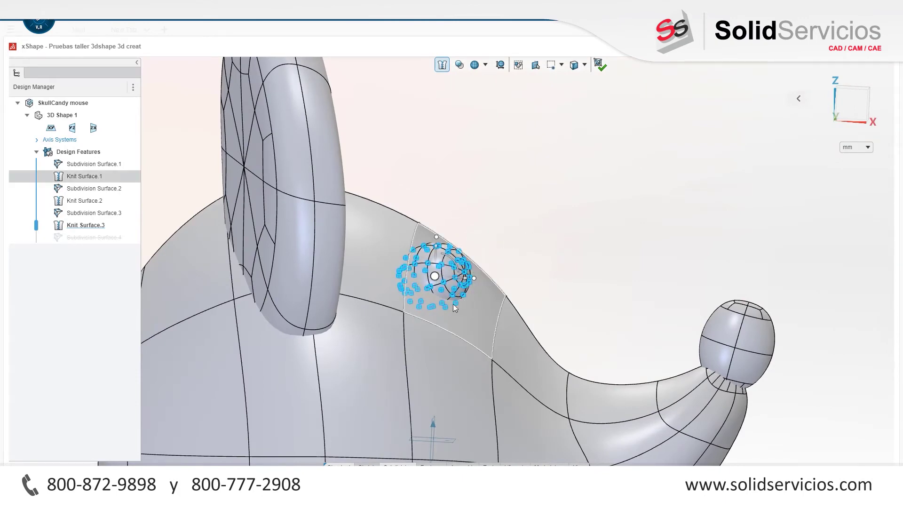
mouse_move(456, 306)
middle_mouse_down()
mouse_move(346, 282)
mouse_move(382, 328)
mouse_move(439, 333)
middle_mouse_up()
middle_click_drag(449, 367, 451, 369)
scroll(492, 247, "up", 3)
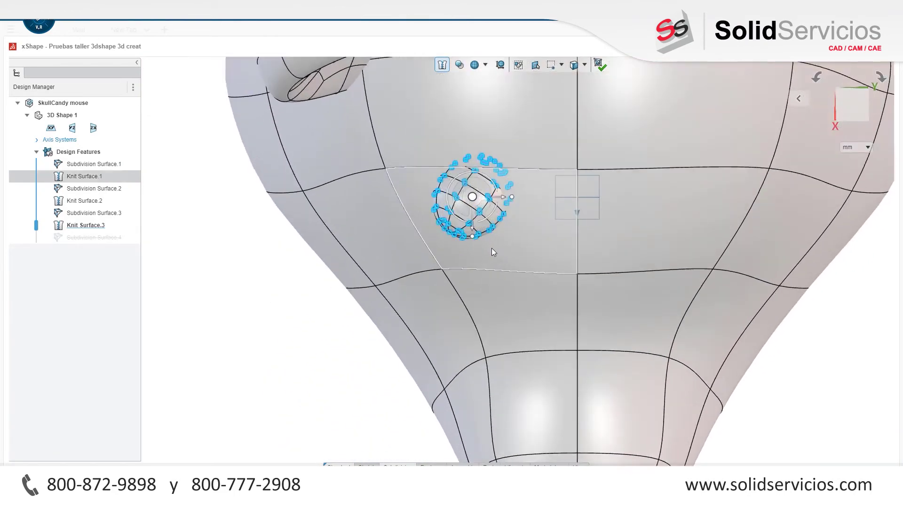
scroll(491, 248, "up", 2)
left_click_drag(479, 214, 496, 211)
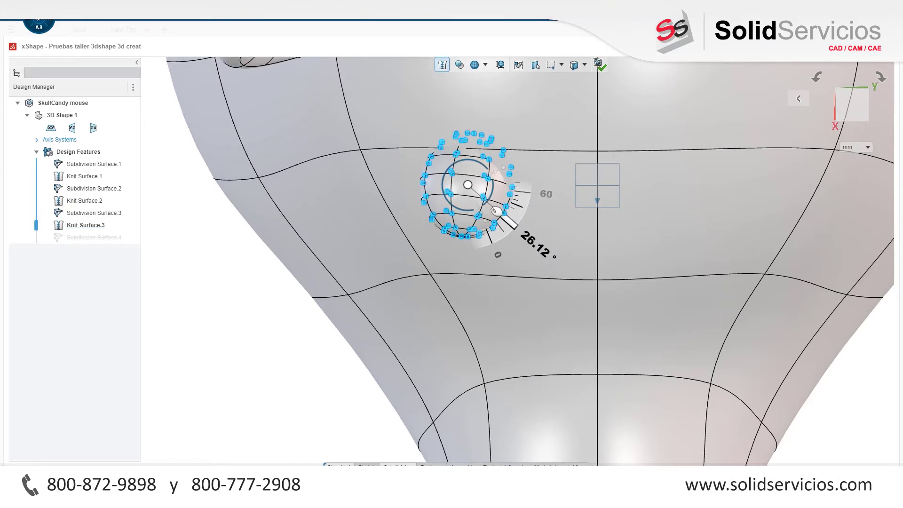
left_click_drag(495, 211, 494, 212)
double_click(369, 348)
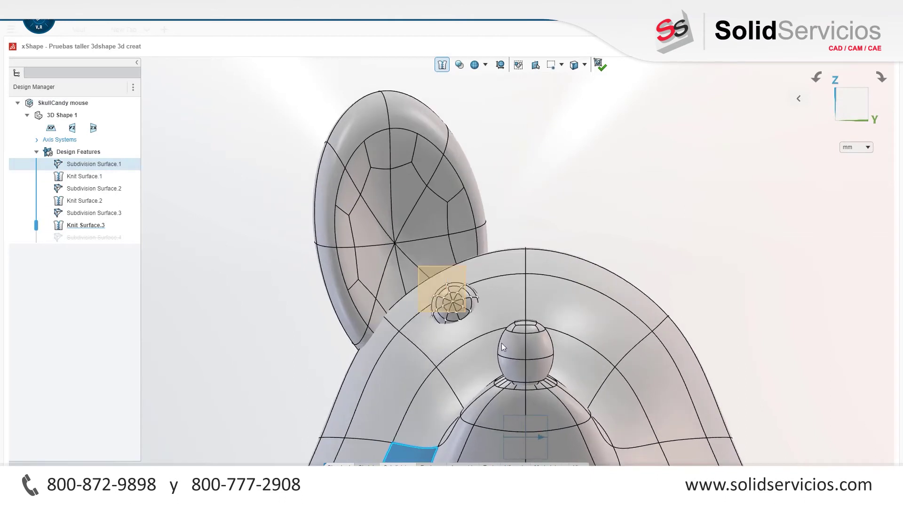
Nudge the small eye sphere slightly sideways and lower it a little
left_click(472, 308)
left_click_drag(484, 311, 486, 311)
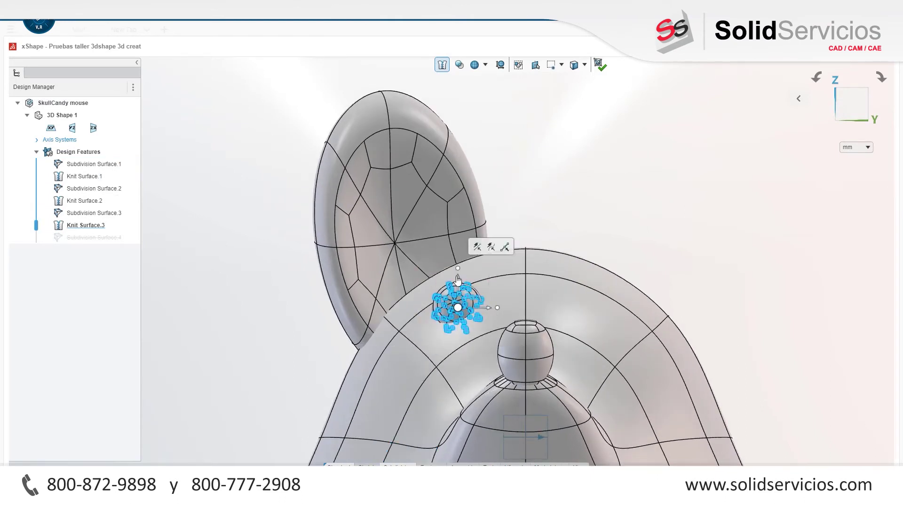
left_click_drag(460, 279, 460, 283)
left_click(235, 375)
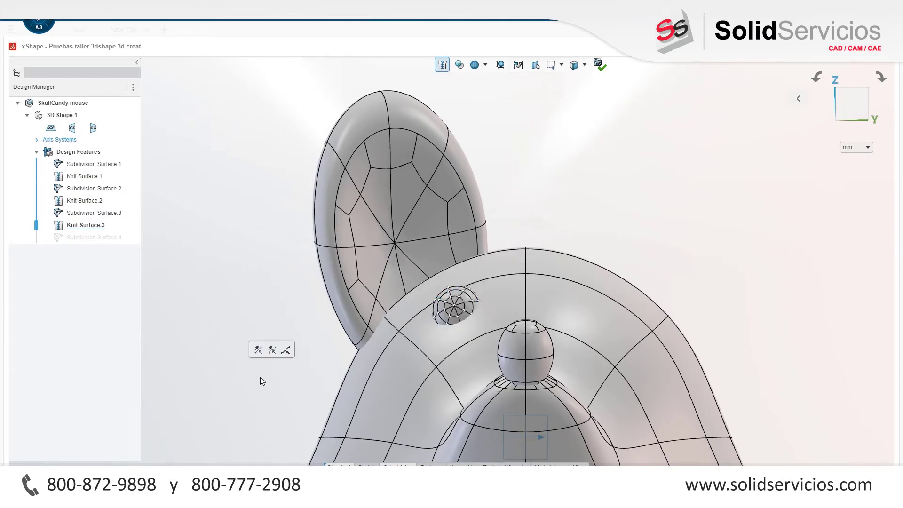
scroll(261, 377, "down", 3)
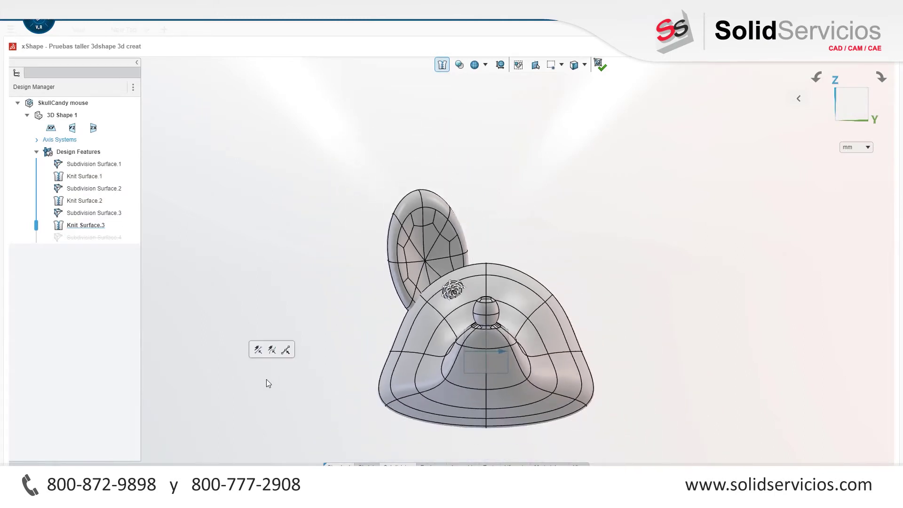
scroll(351, 312, "up", 3)
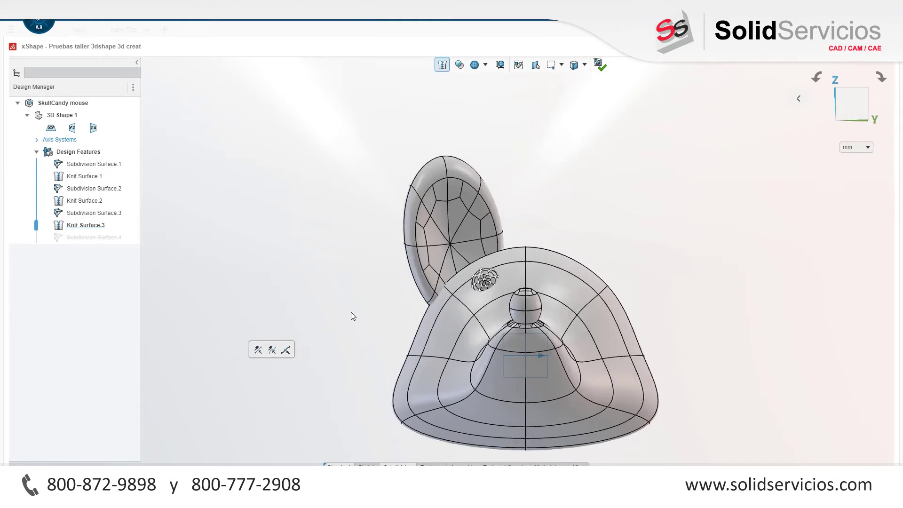
Raise the eye sphere's control points slightly, then shift the whole sphere cage along X
left_click(549, 262)
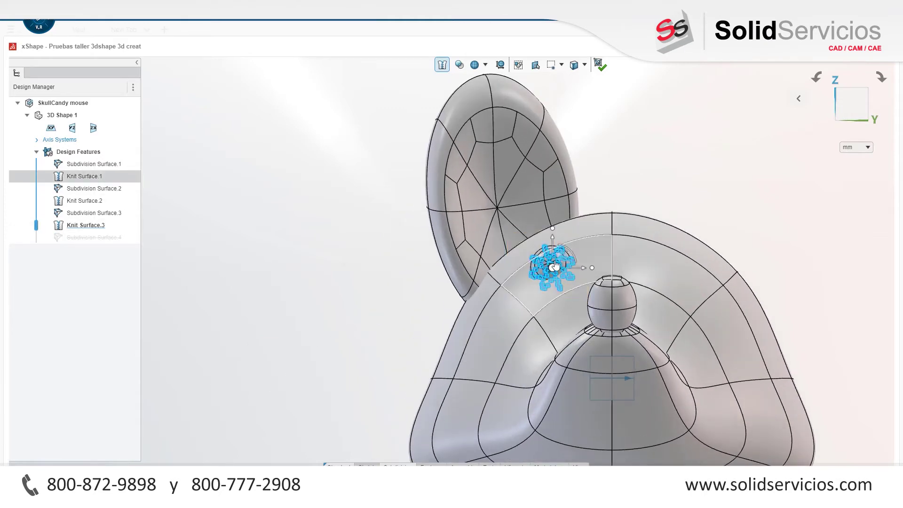
left_click_drag(557, 243, 562, 239)
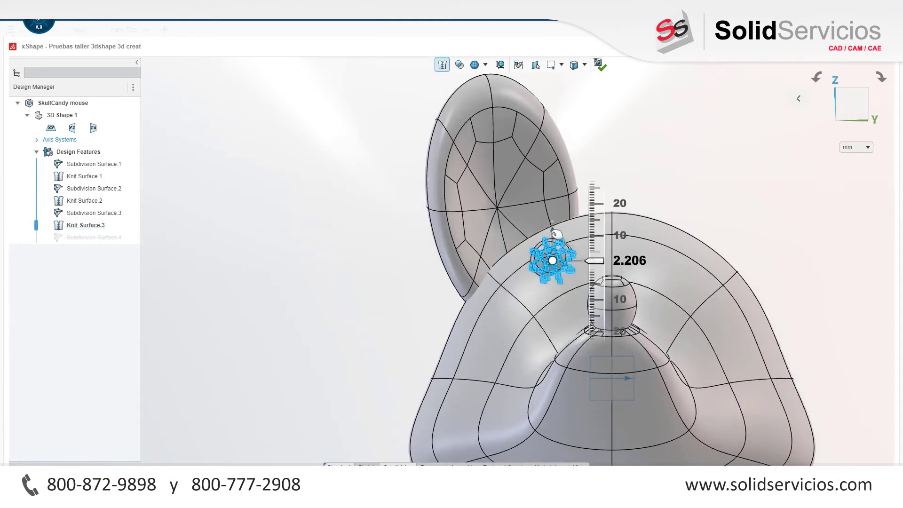
left_click(368, 315)
mouse_move(368, 315)
middle_mouse_down()
mouse_move(475, 335)
mouse_move(471, 324)
middle_mouse_up()
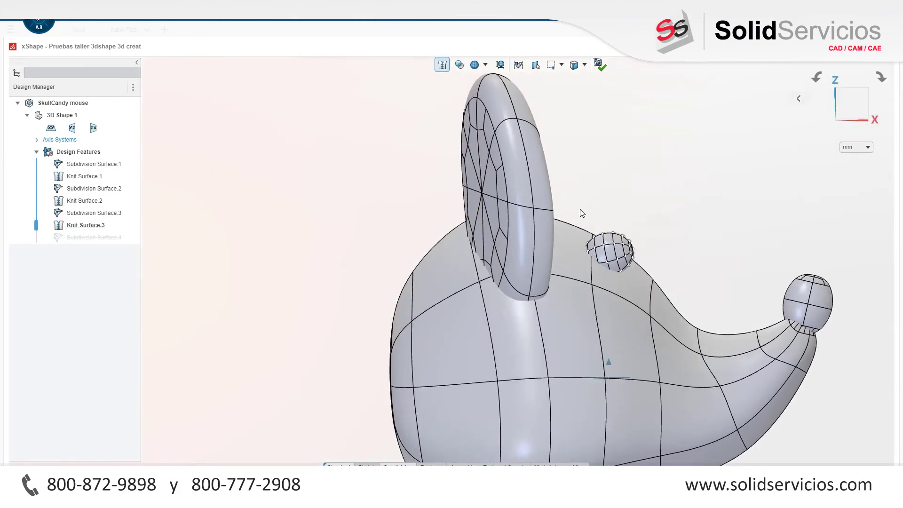
left_click_drag(575, 192, 650, 329)
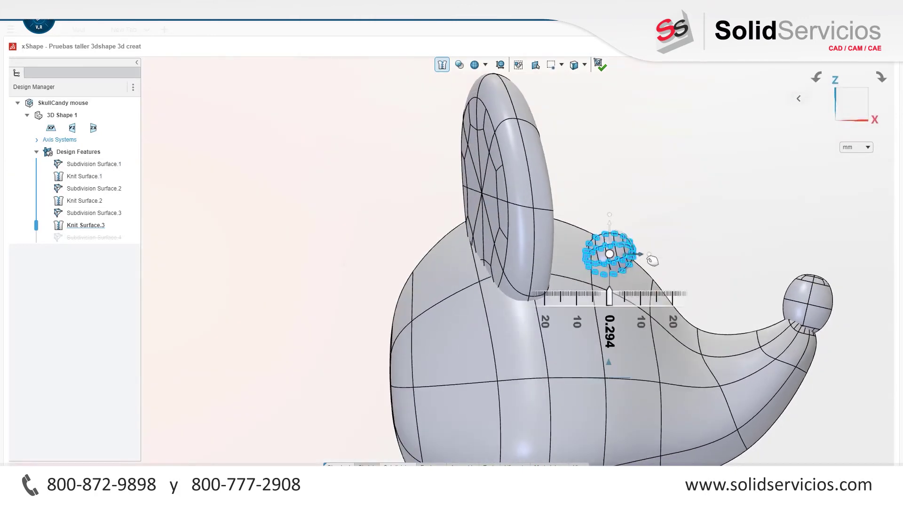
left_click_drag(652, 260, 665, 260)
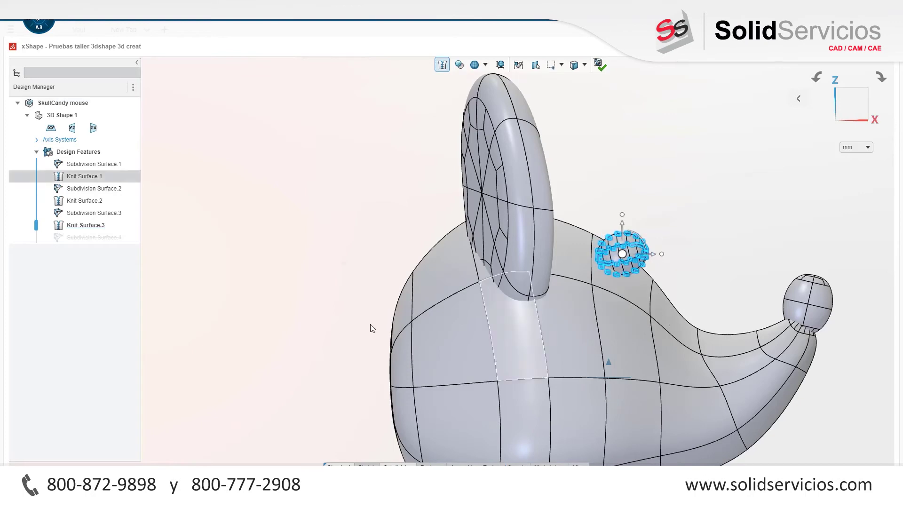
mouse_move(372, 328)
middle_mouse_down()
mouse_move(365, 343)
mouse_move(286, 334)
mouse_move(411, 372)
mouse_move(379, 386)
mouse_move(442, 372)
middle_mouse_up()
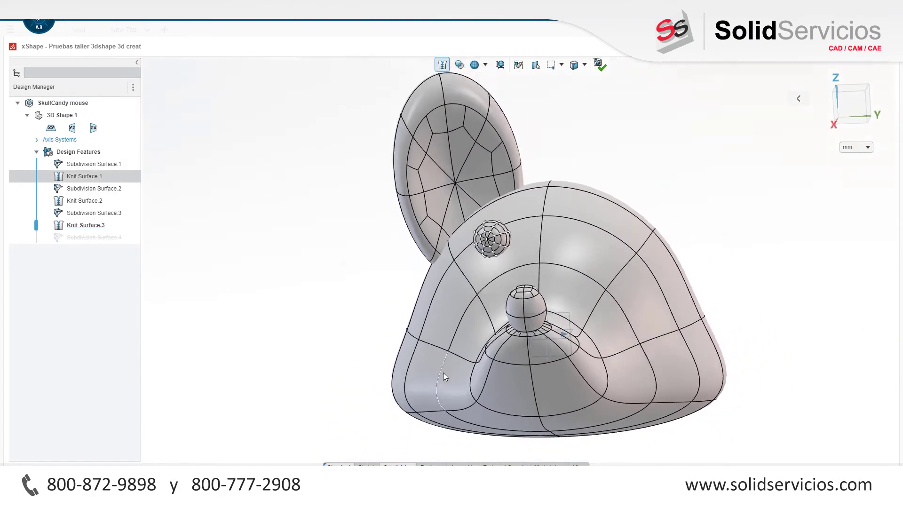
scroll(443, 373, "down", 3)
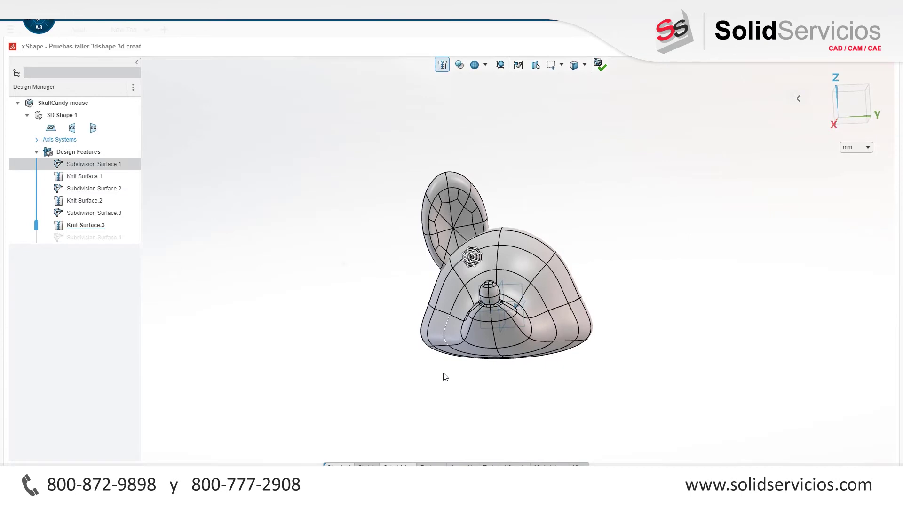
scroll(440, 367, "down", 1)
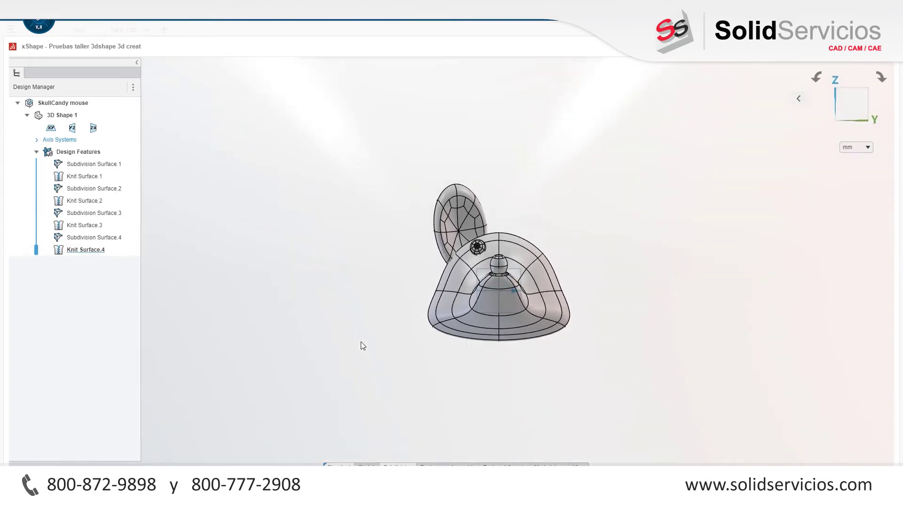
Move the mouse head model from xShape into xDesign through the app switcher
scroll(455, 264, "up", 1)
scroll(456, 267, "up", 2)
scroll(457, 269, "up", 2)
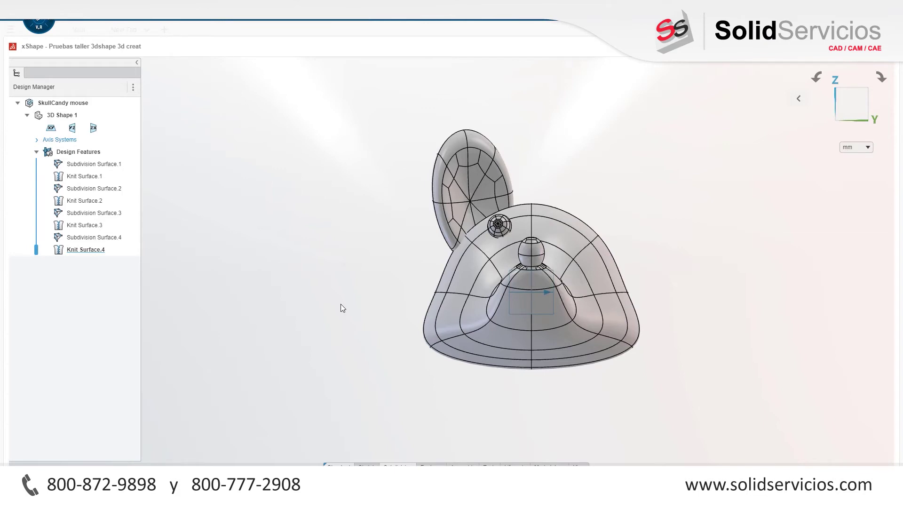
key("s")
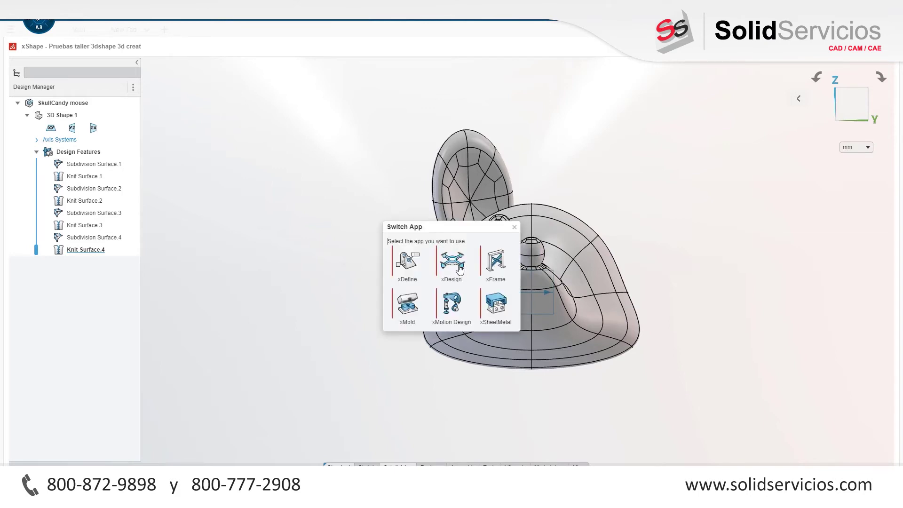
left_click(460, 269)
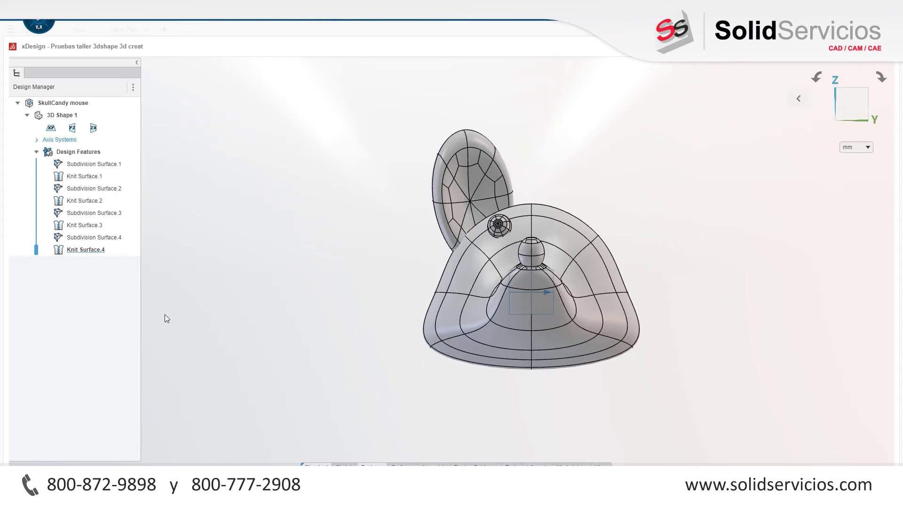
Set up a mirror of the ear body across the zx plane, with results kept unmerged
left_click(175, 154)
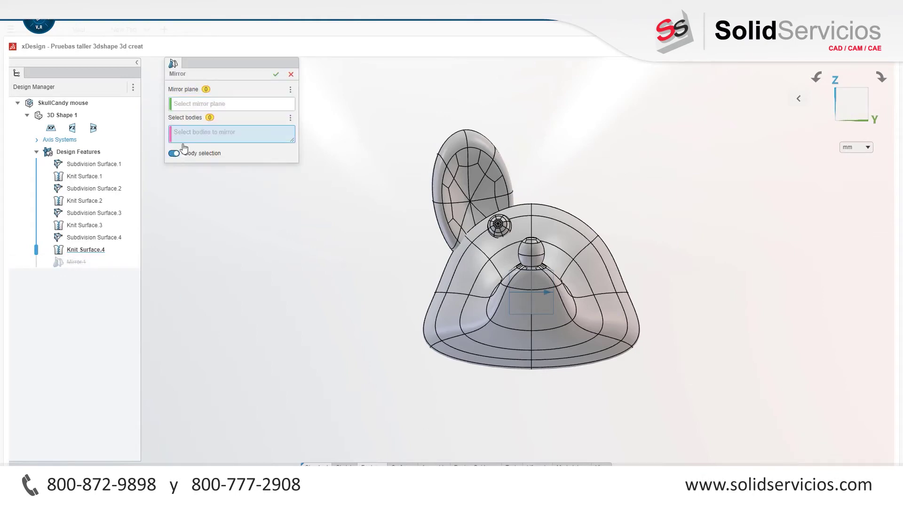
left_click(205, 105)
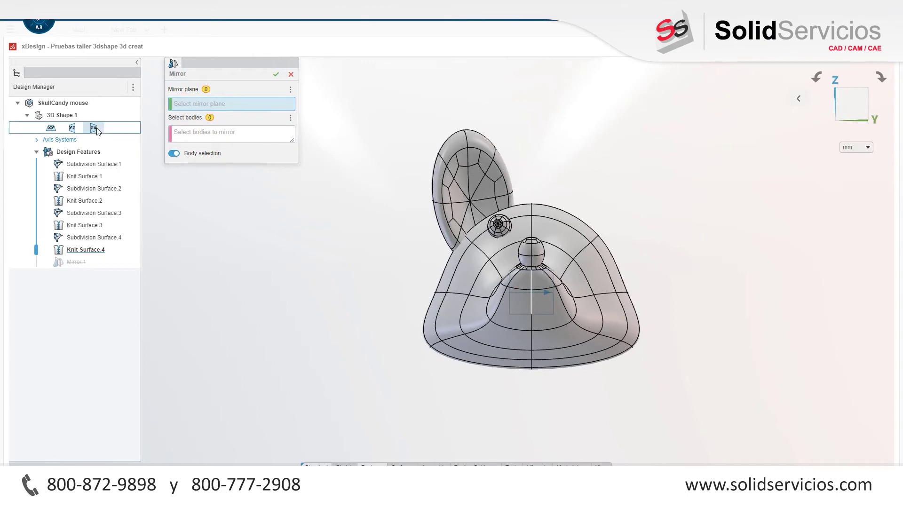
left_click(96, 130)
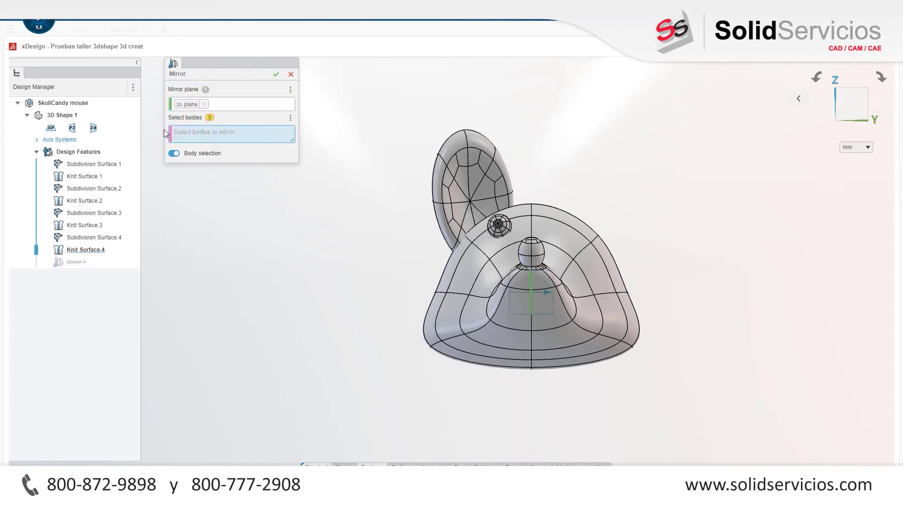
left_click(459, 183)
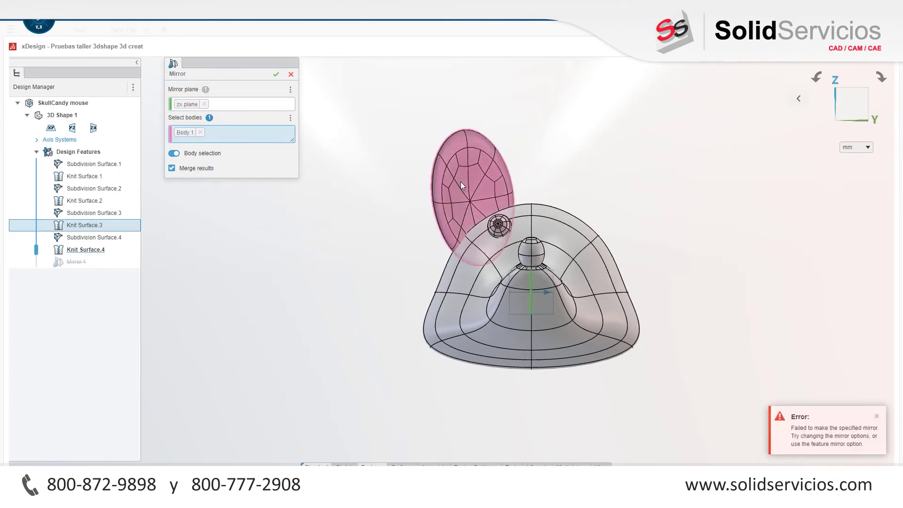
left_click(185, 168)
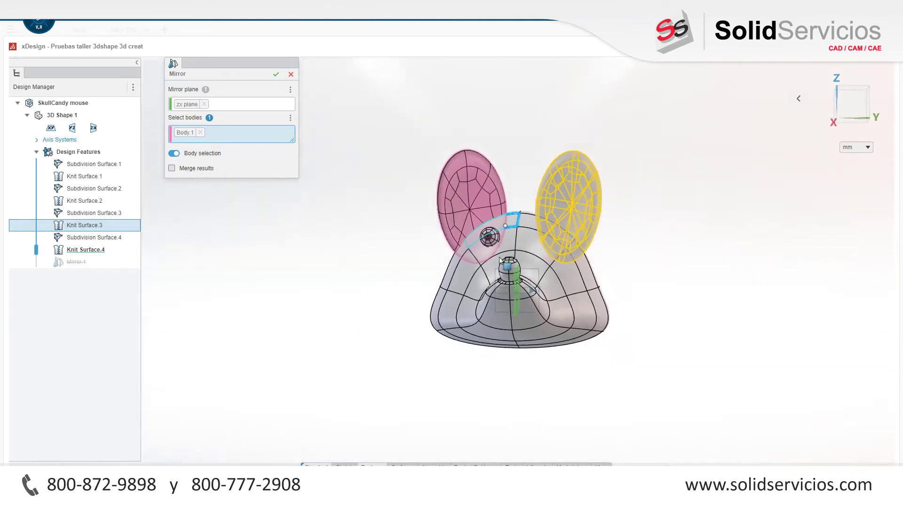
Add the eye sphere to the mirror and confirm Mirror.1, giving two ears and two eyes
middle_click_drag(506, 230, 492, 246)
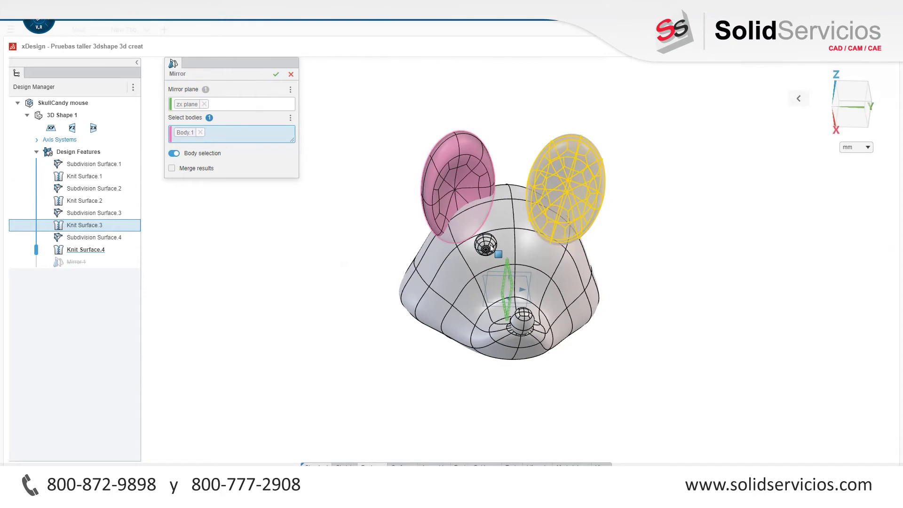
scroll(489, 247, "up", 2)
scroll(487, 249, "up", 2)
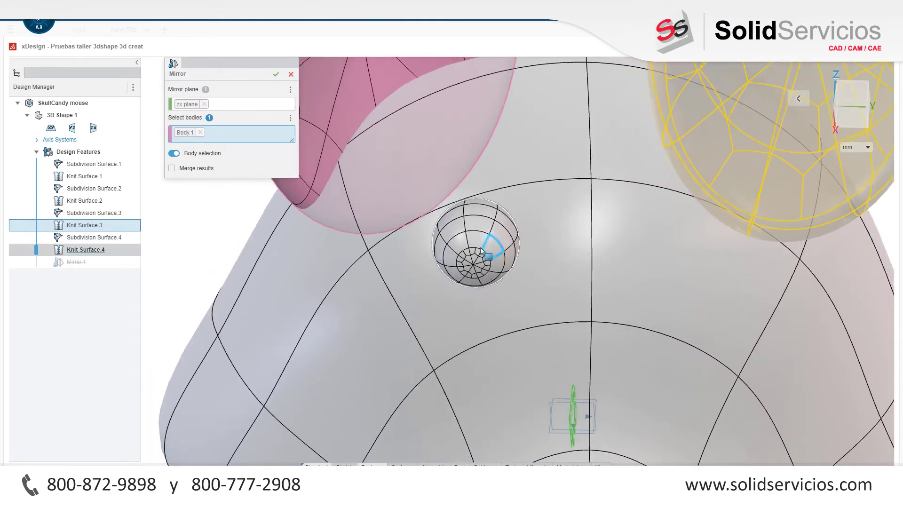
scroll(484, 252, "up", 2)
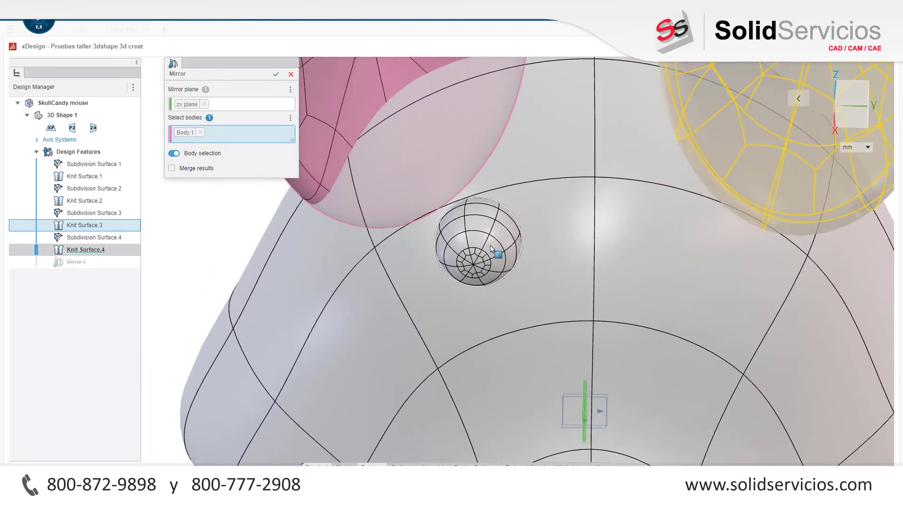
left_click(490, 245)
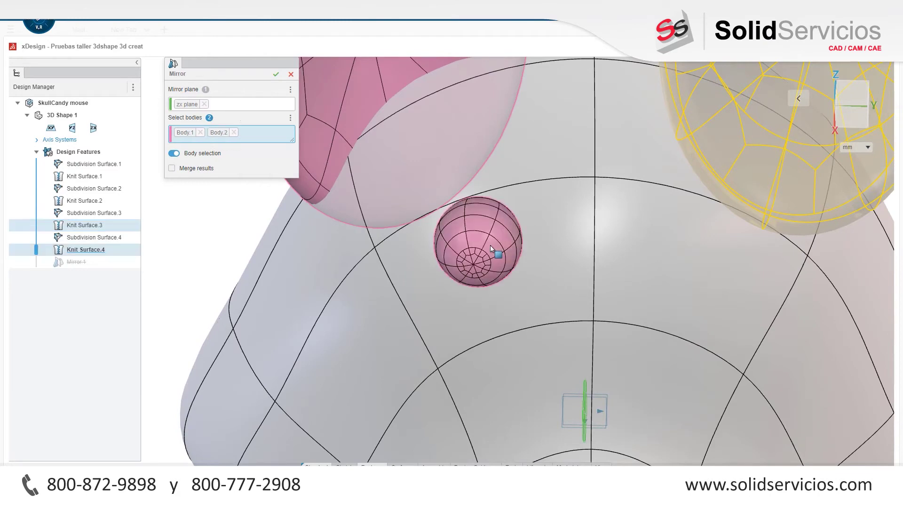
scroll(490, 245, "down", 3)
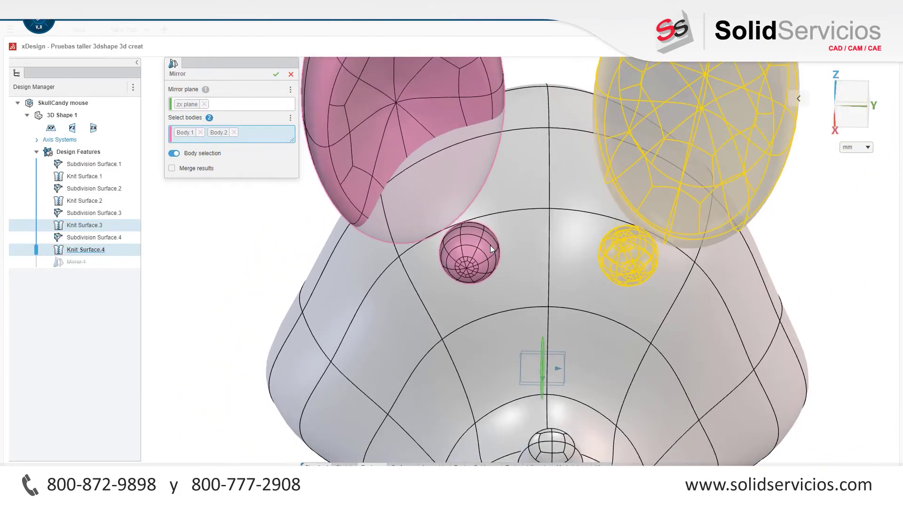
scroll(490, 245, "down", 2)
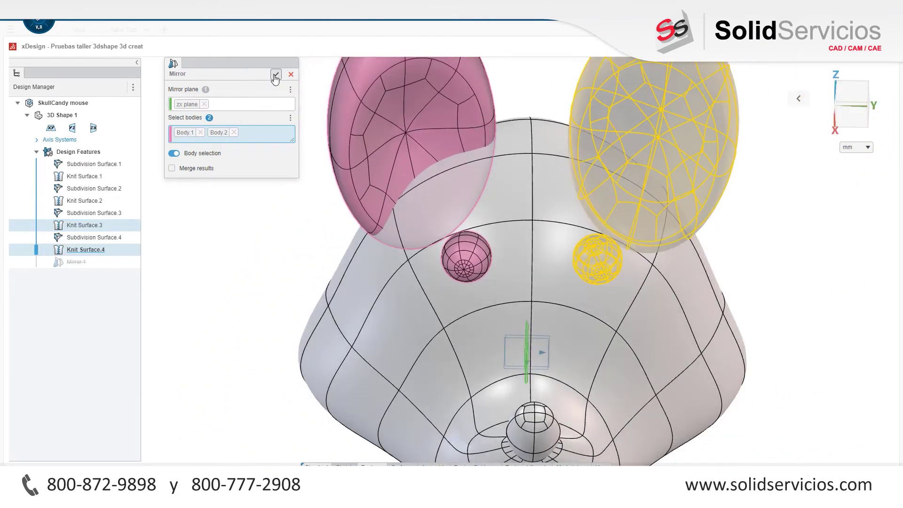
left_click(276, 77)
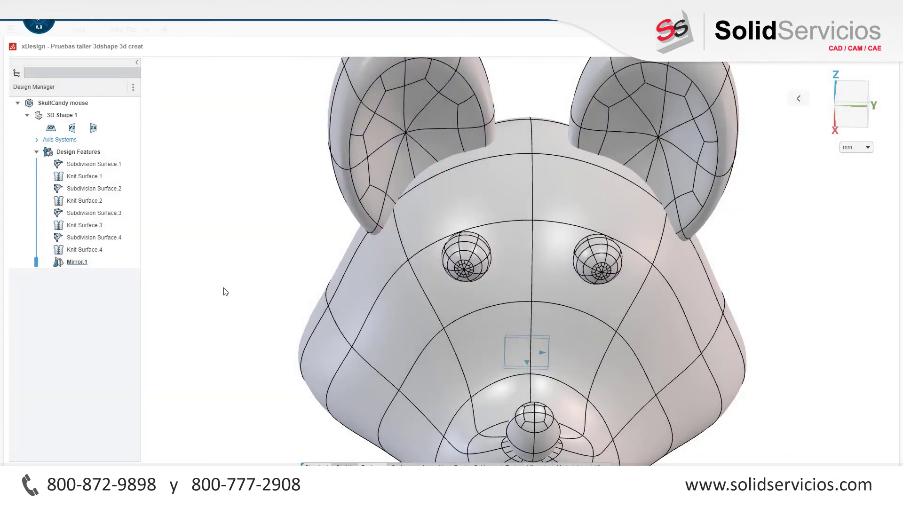
mouse_move(226, 292)
middle_mouse_down()
mouse_move(256, 256)
mouse_move(286, 299)
mouse_move(264, 307)
mouse_move(262, 284)
mouse_move(236, 322)
mouse_move(222, 312)
mouse_move(359, 318)
mouse_move(309, 332)
mouse_move(316, 330)
middle_mouse_up()
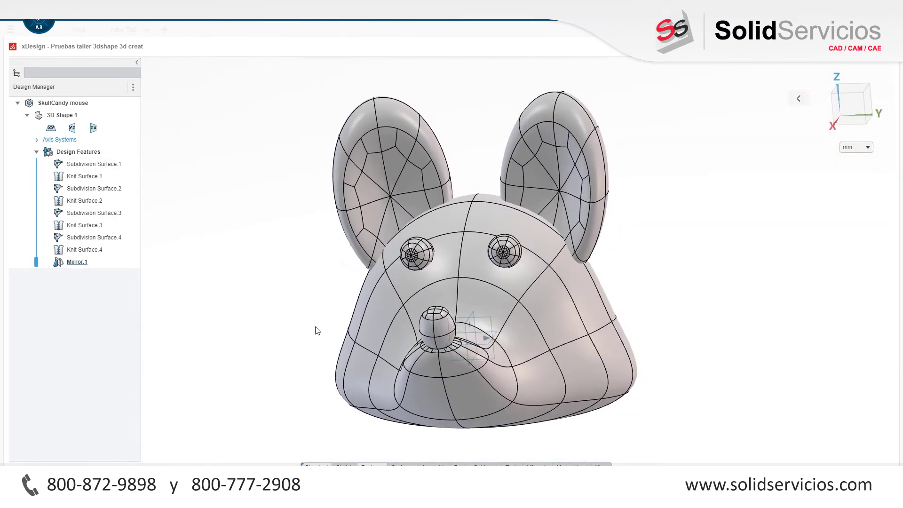
Push a side face of Subdivision Surface.1 inward, then restore all later features
double_click(67, 164)
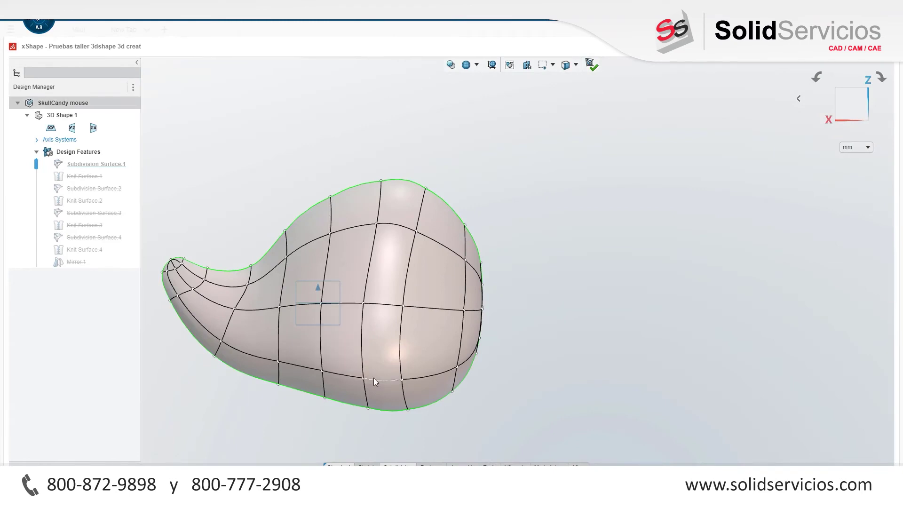
left_click(374, 378)
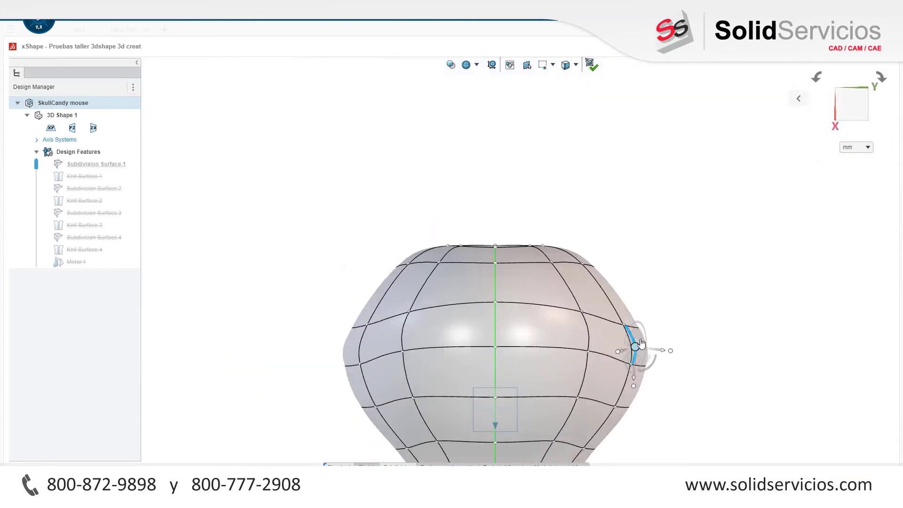
left_click(646, 348)
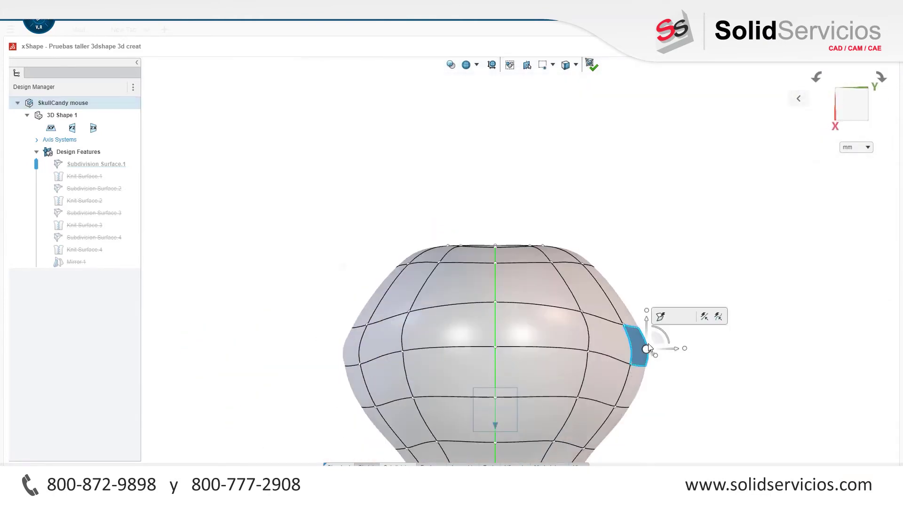
left_click_drag(676, 349, 664, 356)
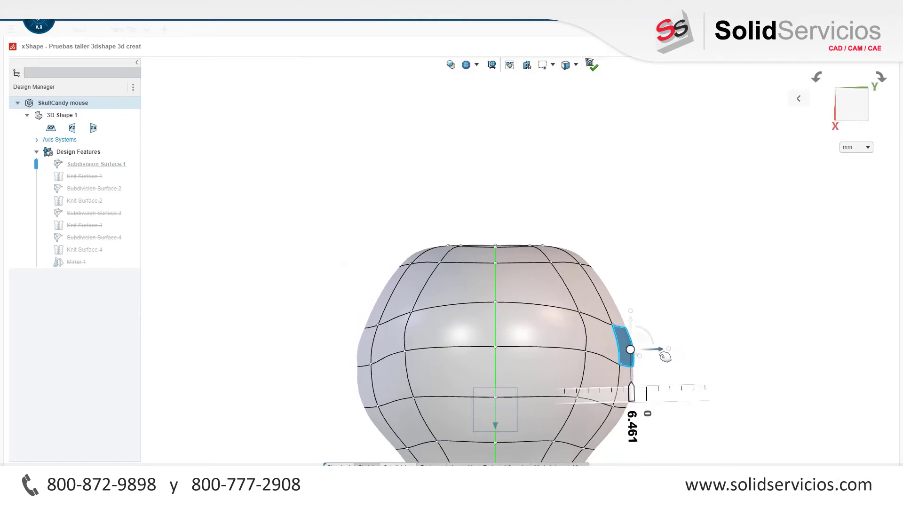
left_click(403, 230)
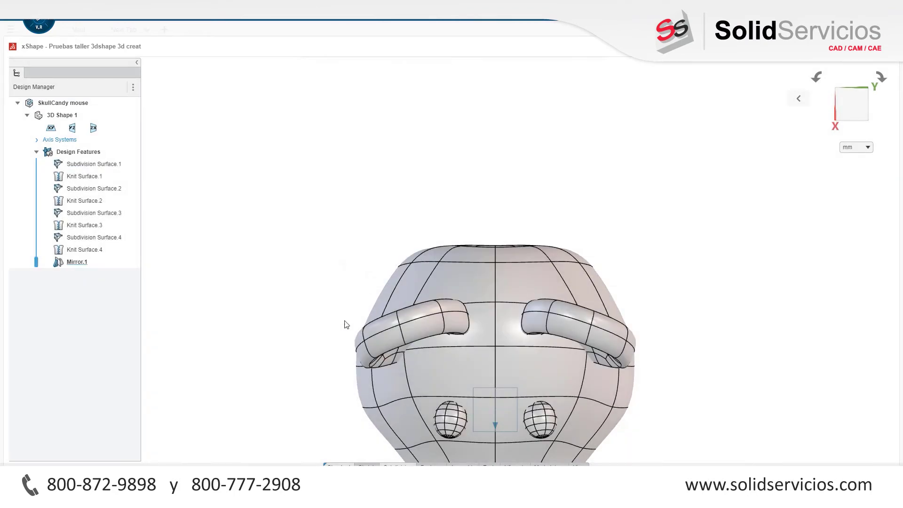
mouse_move(347, 322)
middle_mouse_down()
mouse_move(352, 365)
mouse_move(332, 273)
mouse_move(358, 348)
mouse_move(391, 338)
mouse_move(366, 318)
mouse_move(408, 324)
mouse_move(419, 342)
mouse_move(383, 339)
mouse_move(369, 321)
mouse_move(359, 376)
mouse_move(323, 366)
mouse_move(410, 387)
middle_mouse_up()
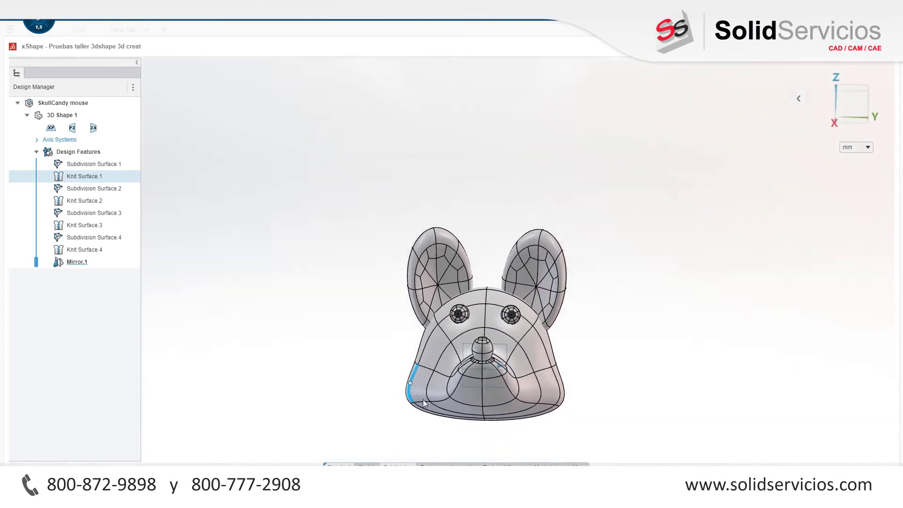
mouse_move(455, 407)
middle_mouse_down()
mouse_move(530, 415)
mouse_move(399, 408)
mouse_move(375, 419)
mouse_move(394, 412)
middle_mouse_up()
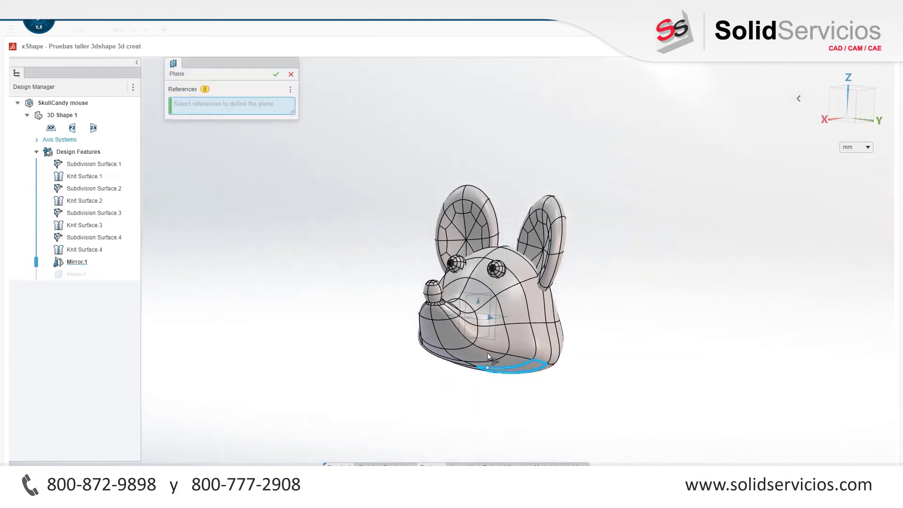
Create Plane.1 parallel to the yz plane through a front vertex of the mouse head
scroll(488, 352, "up", 5)
scroll(489, 345, "up", 3)
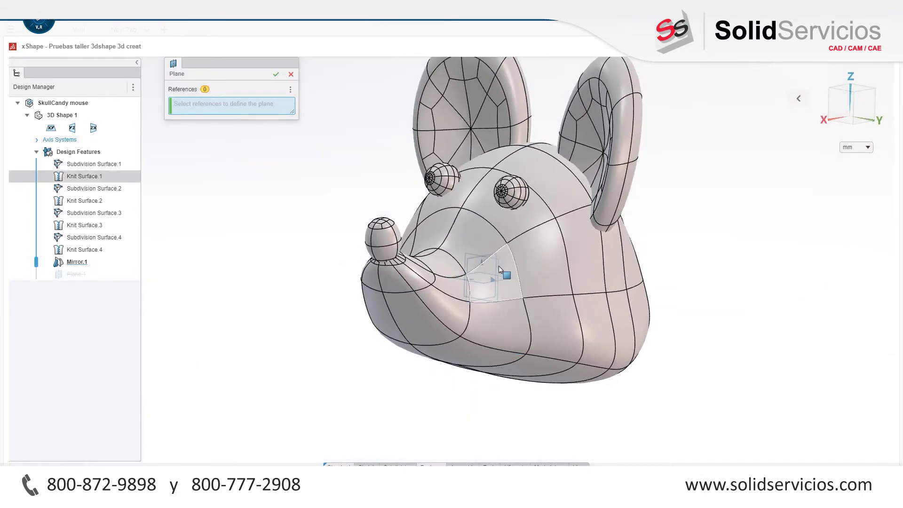
left_click(498, 267)
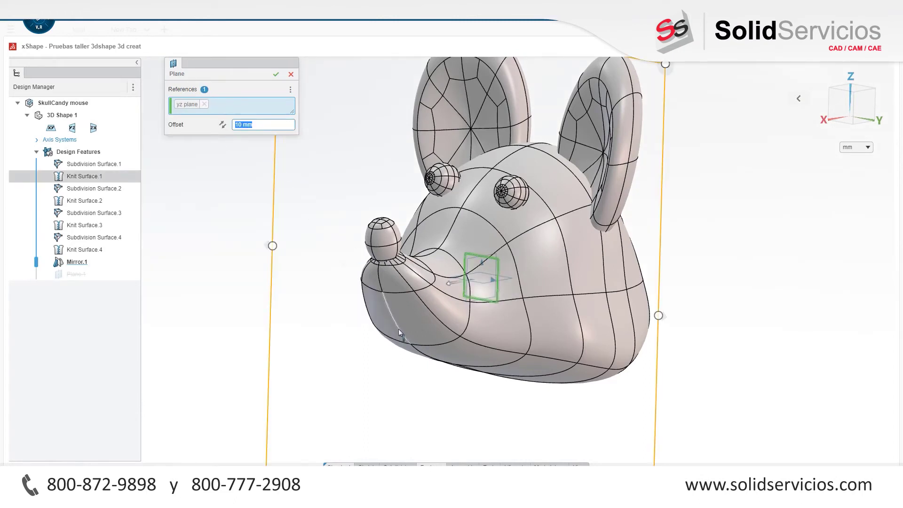
left_click(411, 344)
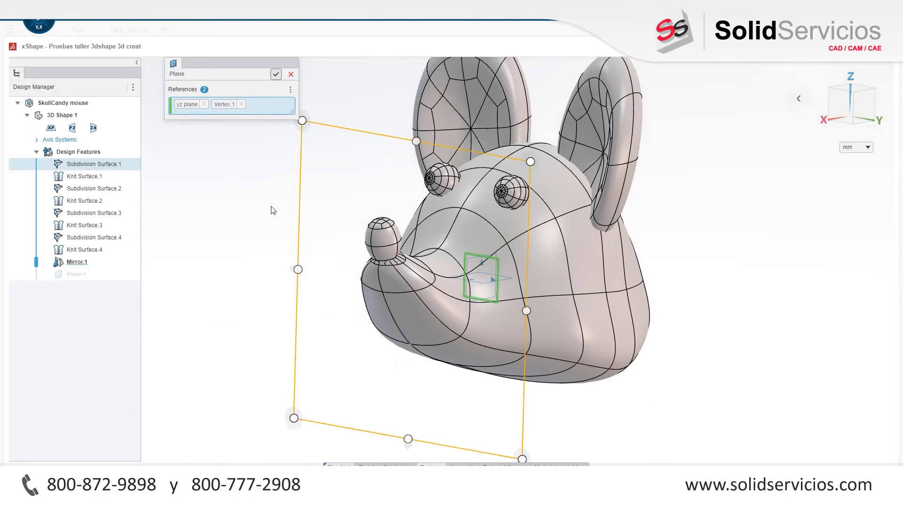
middle_click_drag(270, 290, 328, 273)
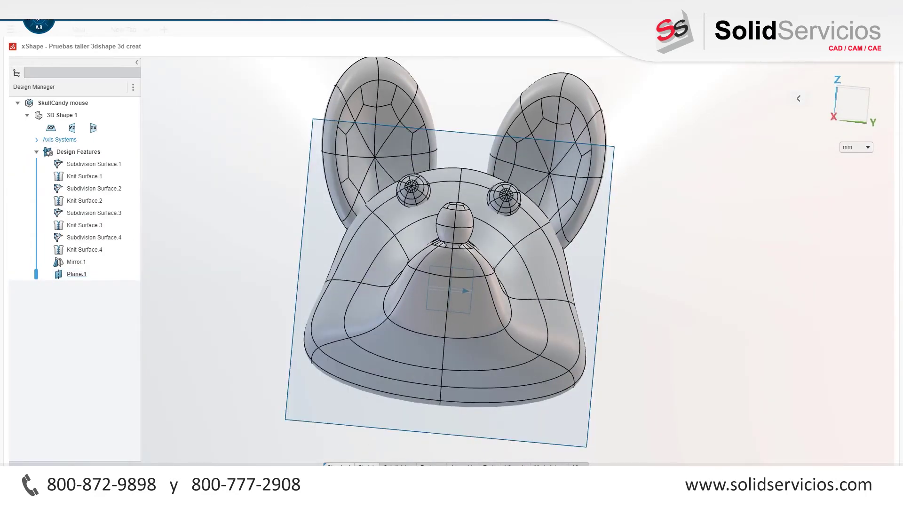
Sketch the Ø73 circle and R25 arc crescent on Plane.1, finishing into Extrude Cut.1
left_click(432, 465)
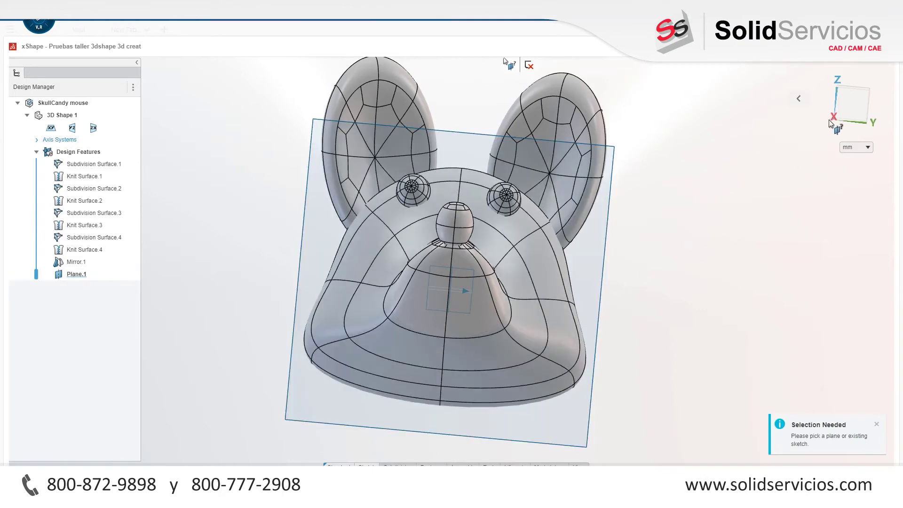
left_click(851, 105)
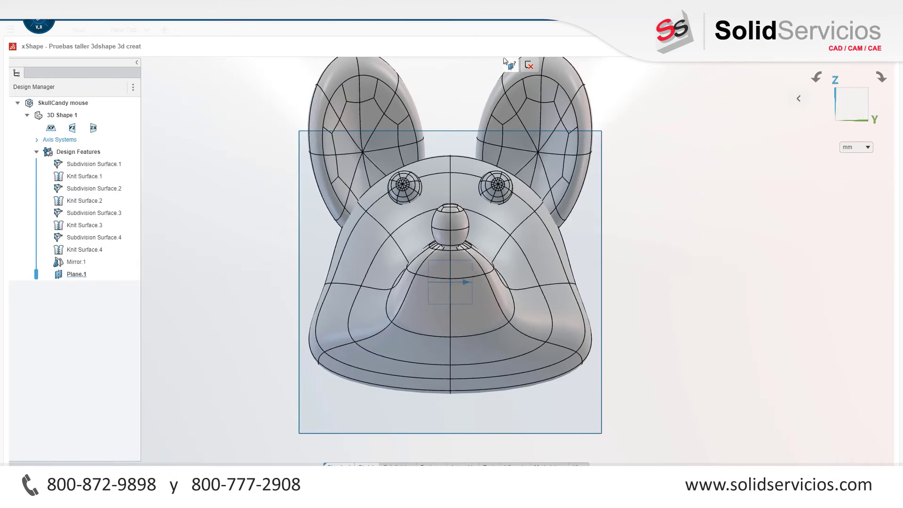
left_click(401, 402)
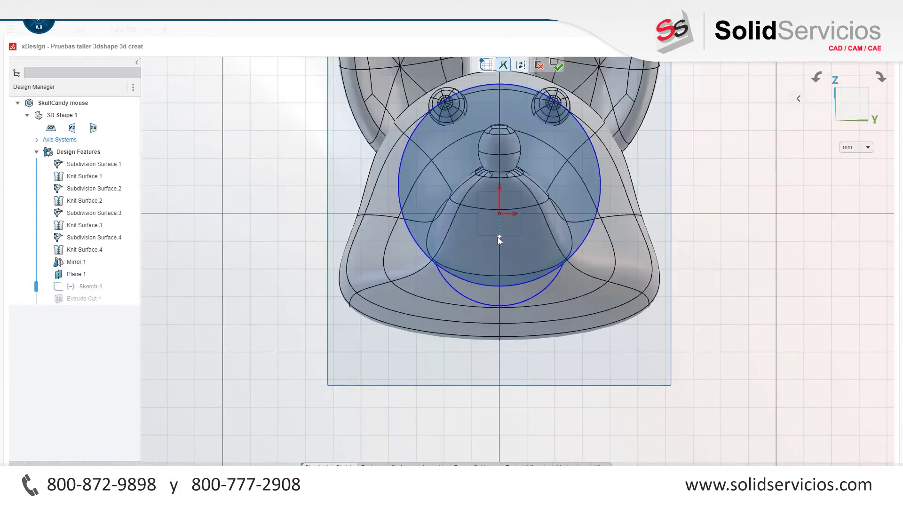
left_click(499, 184)
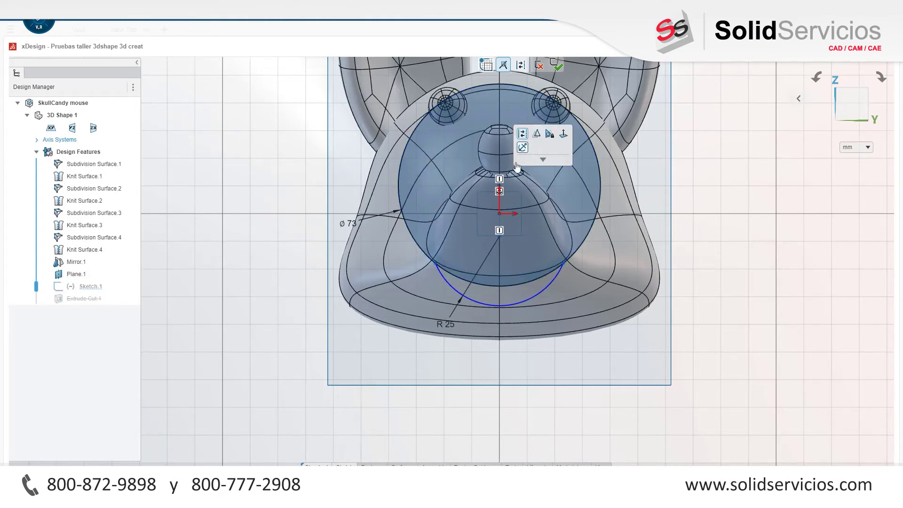
left_click_drag(431, 261, 436, 260)
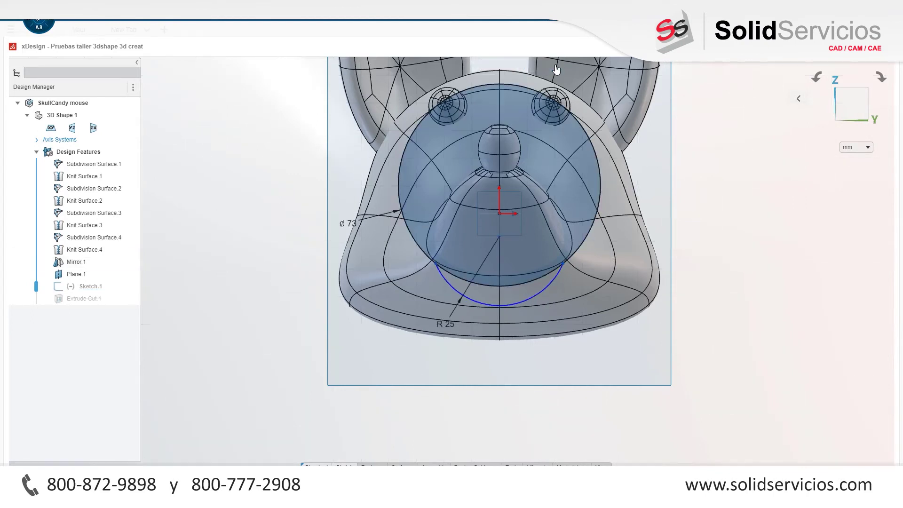
left_click(556, 67)
left_click(85, 303)
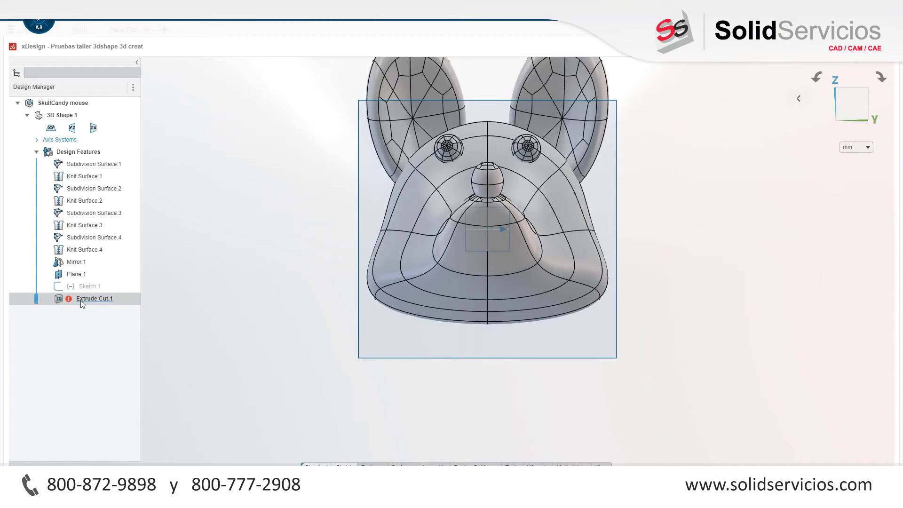
Replace the wrongly picked face in Extrude Cut.1 with the crescent sketch contour as profile
double_click(81, 300)
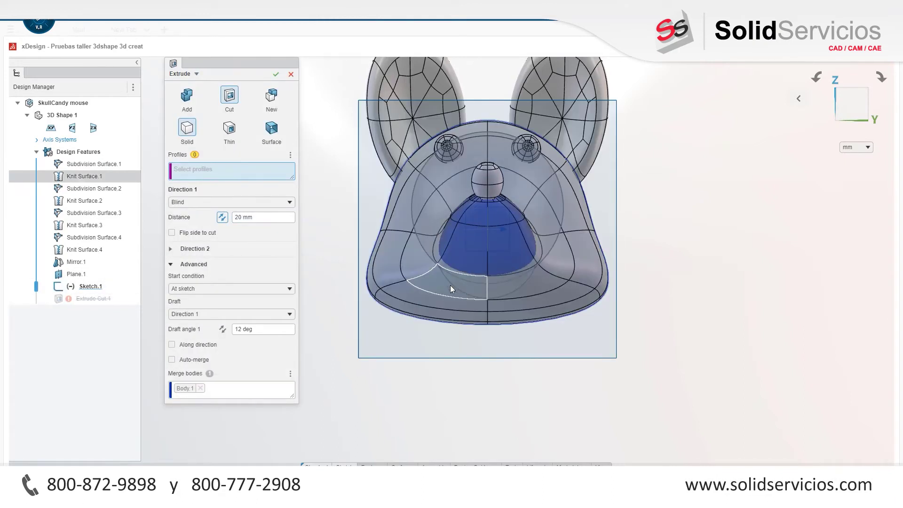
left_click(367, 266)
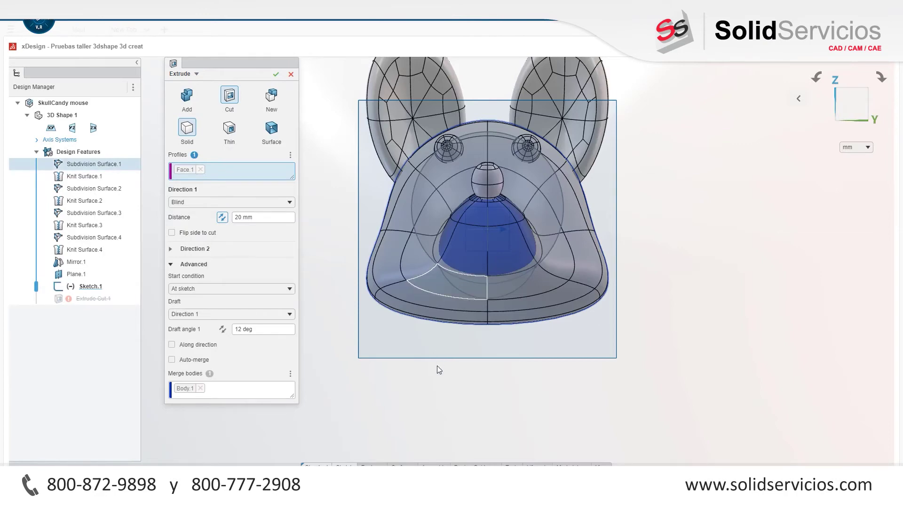
mouse_move(436, 366)
middle_mouse_down()
mouse_move(439, 376)
mouse_move(448, 371)
mouse_move(425, 370)
mouse_move(210, 186)
middle_mouse_up()
left_click(201, 170)
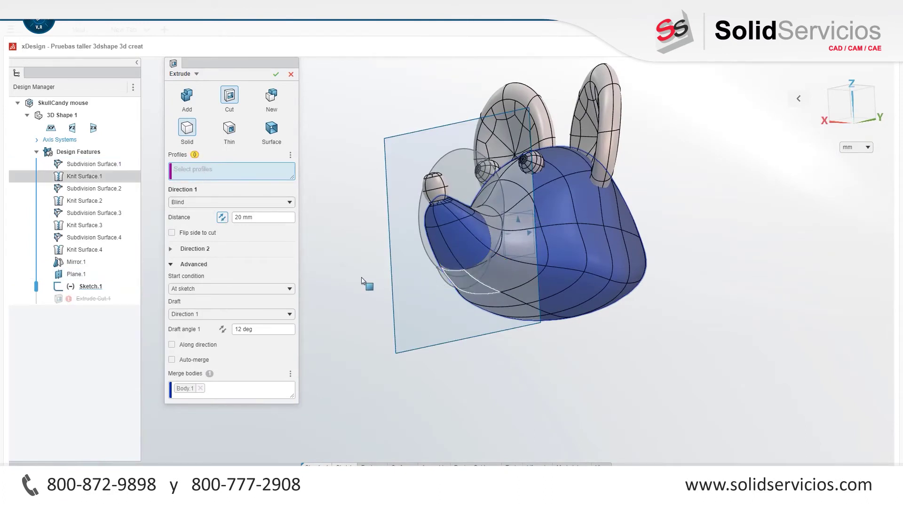
scroll(362, 281, "up", 2)
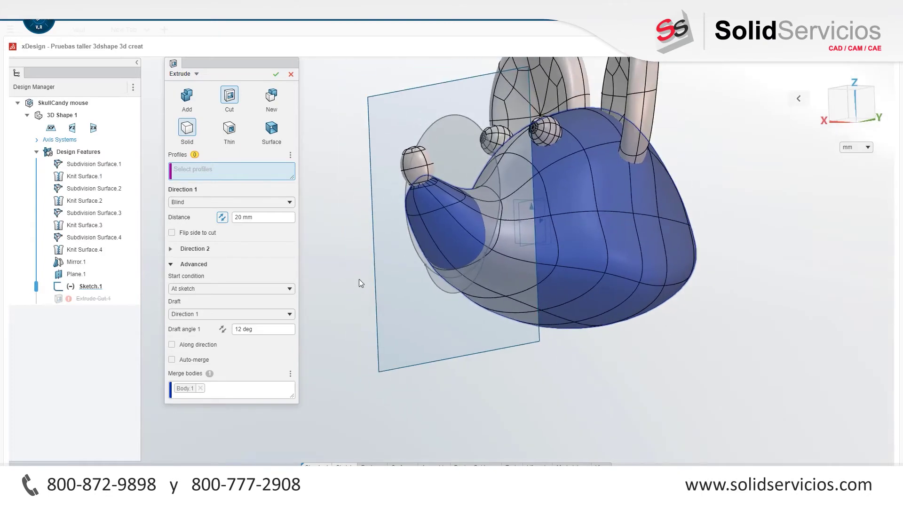
middle_click_drag(345, 284, 417, 296)
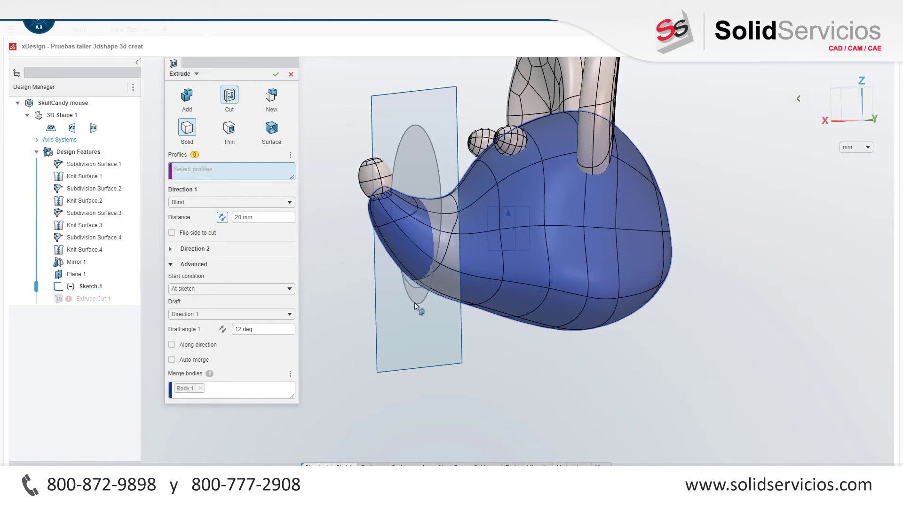
left_click(408, 307)
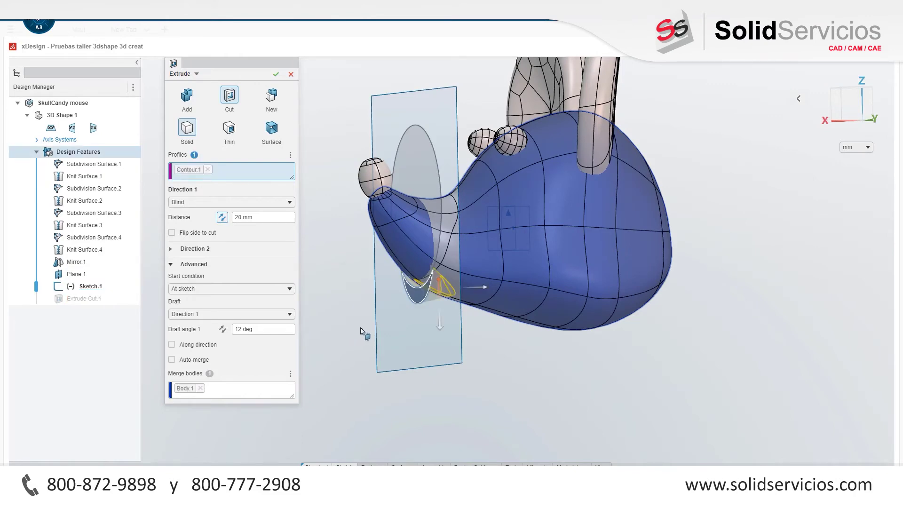
middle_click_drag(372, 326, 436, 338)
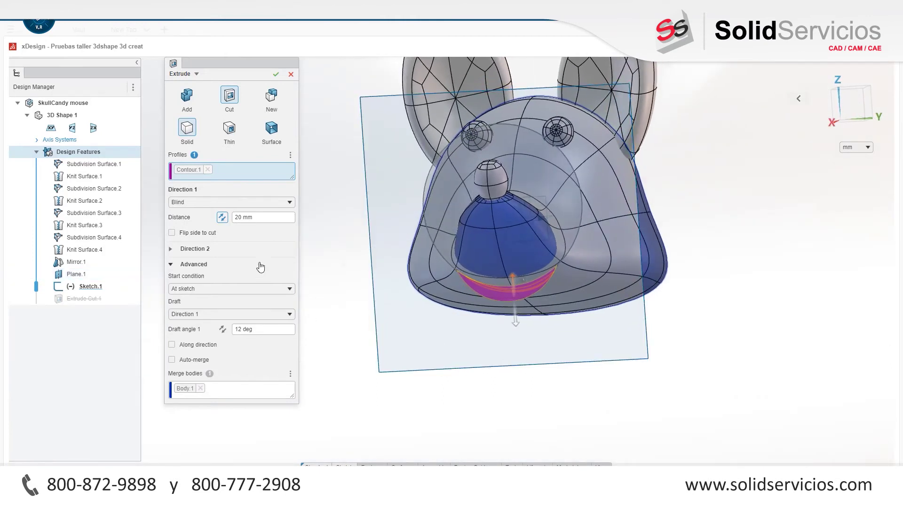
Set the cut distance to 30 mm and confirm the extrude cut
left_click(248, 217)
type("30")
key("Return")
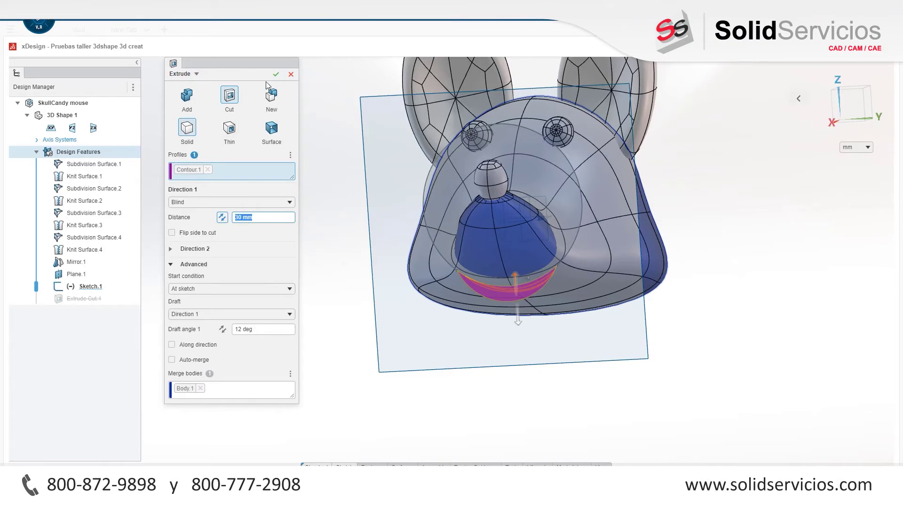
left_click(276, 74)
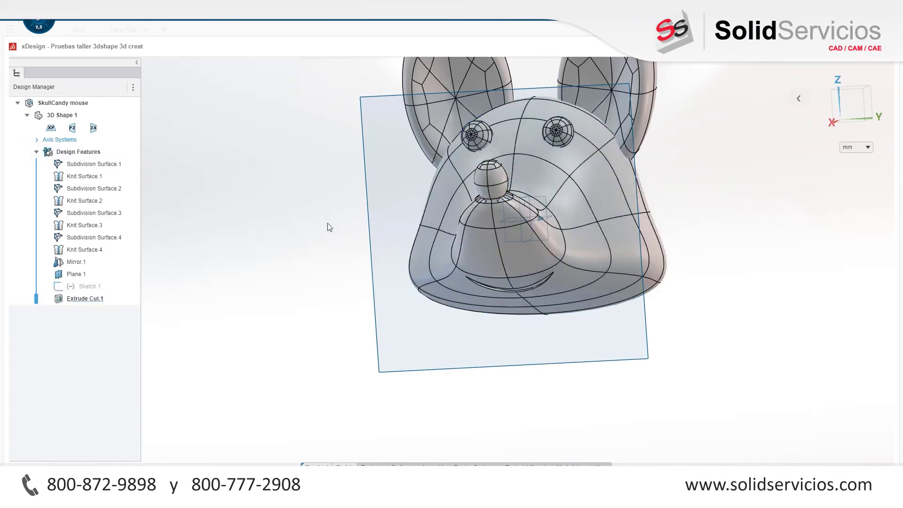
mouse_move(327, 223)
middle_mouse_down()
mouse_move(306, 201)
mouse_move(322, 203)
mouse_move(334, 226)
mouse_move(261, 232)
mouse_move(282, 226)
middle_mouse_up()
Change Extrude Cut.1 to a 60 mm depth with an 8 deg draft, then inspect it
left_click(69, 298)
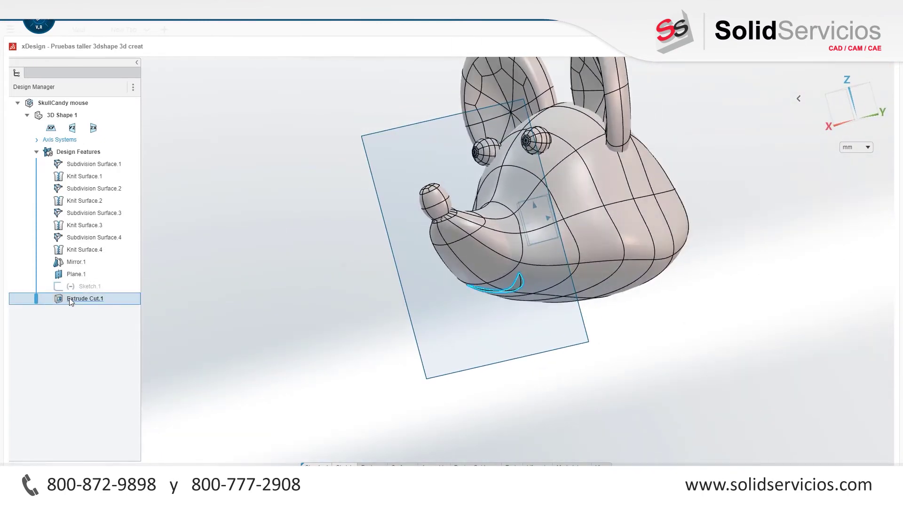
left_click(69, 298)
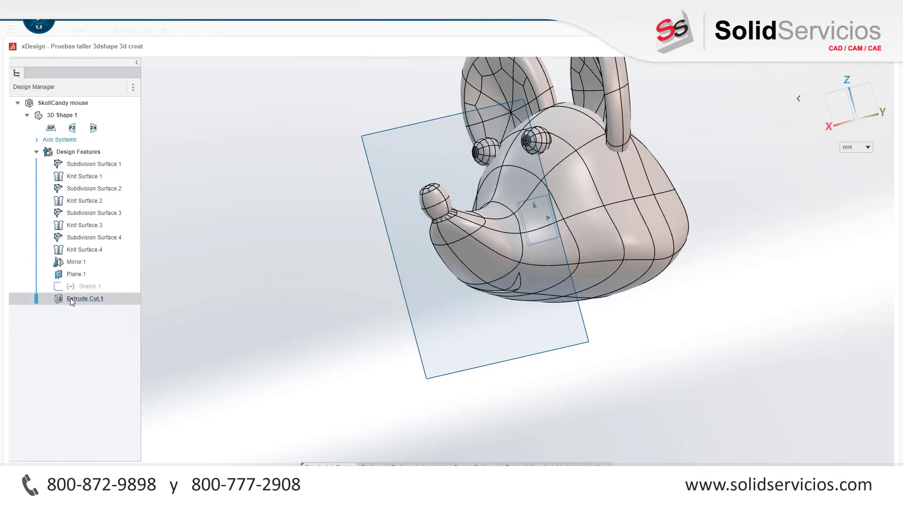
double_click(69, 297)
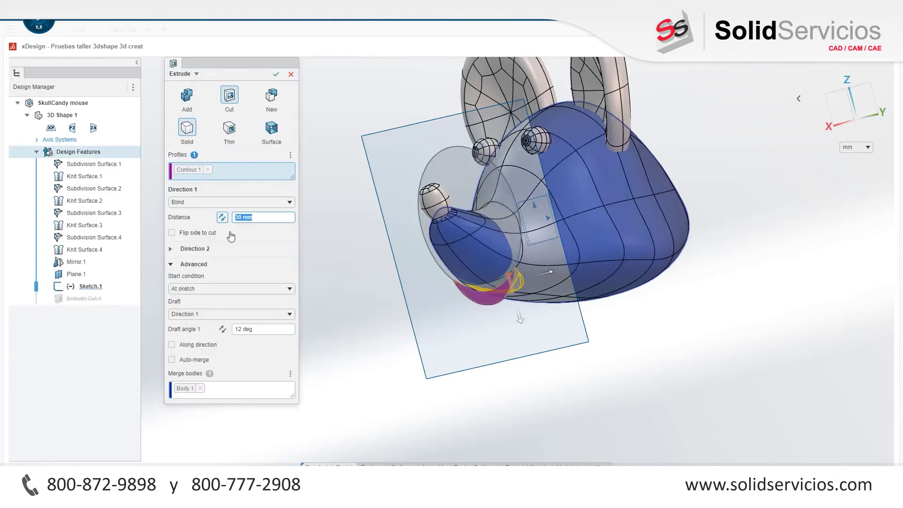
type("60")
left_click(342, 286)
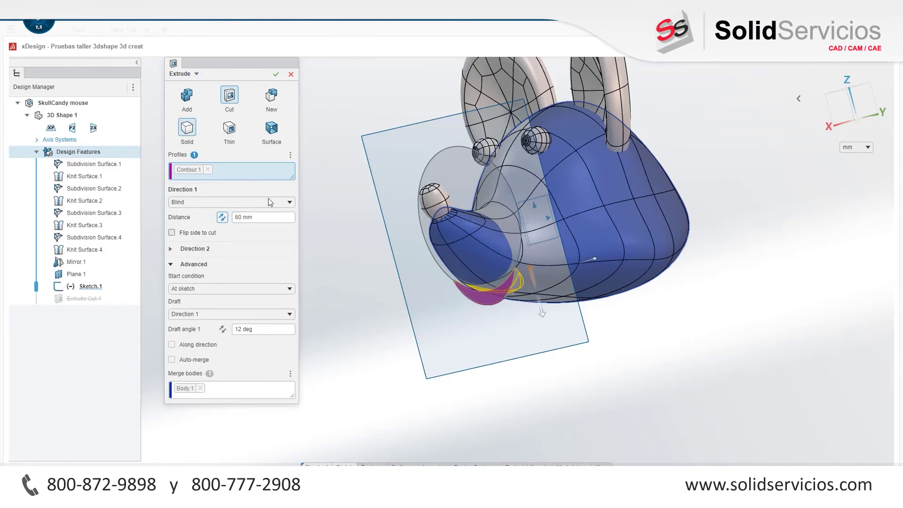
left_click(251, 328)
type("8")
left_click(259, 217)
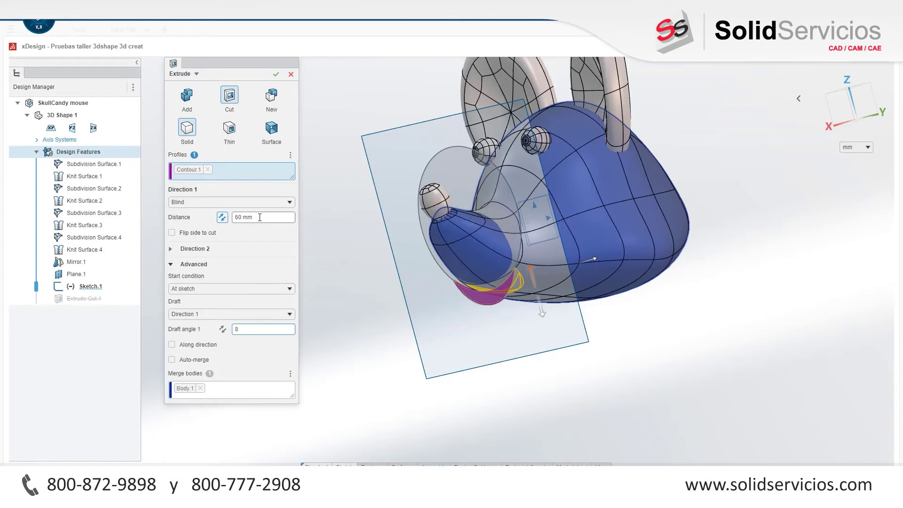
left_click(275, 74)
mouse_move(329, 315)
middle_mouse_down()
mouse_move(385, 294)
mouse_move(358, 303)
mouse_move(347, 326)
middle_mouse_up()
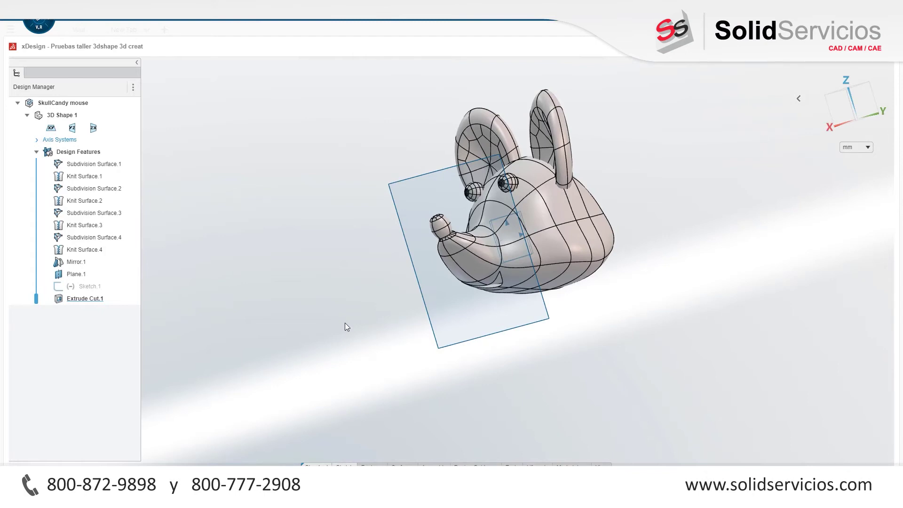
mouse_move(347, 326)
middle_mouse_down()
mouse_move(374, 339)
mouse_move(443, 291)
mouse_move(350, 290)
mouse_move(408, 304)
middle_mouse_up()
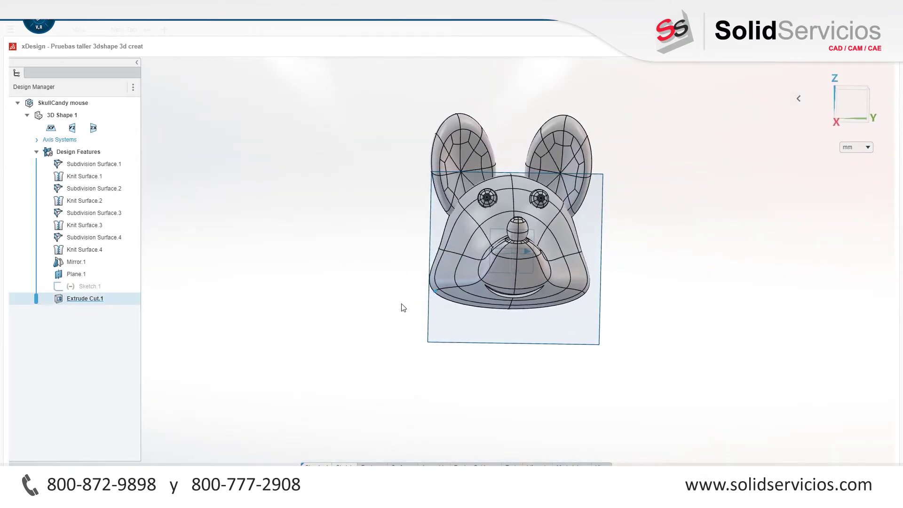
middle_click_drag(403, 306, 360, 311)
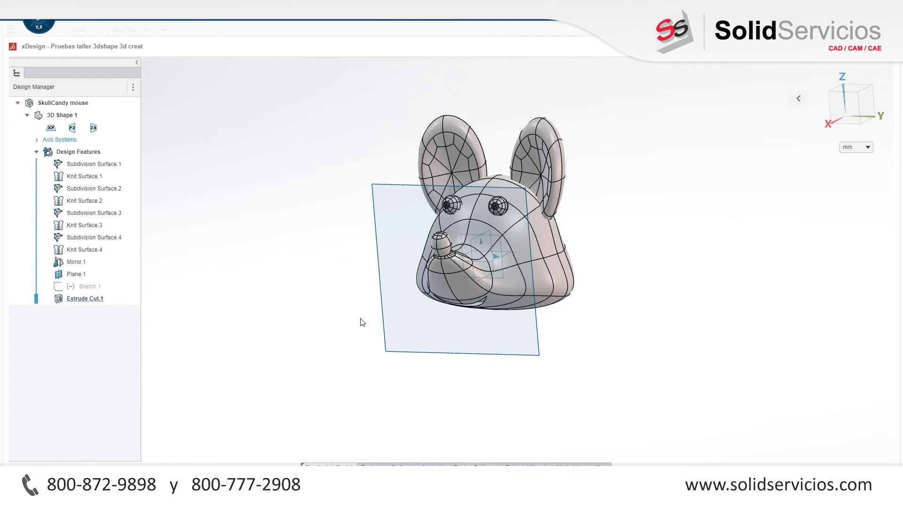
Switch from xDesign back to xShape, viewing the head from the front
key("ctrl+tab")
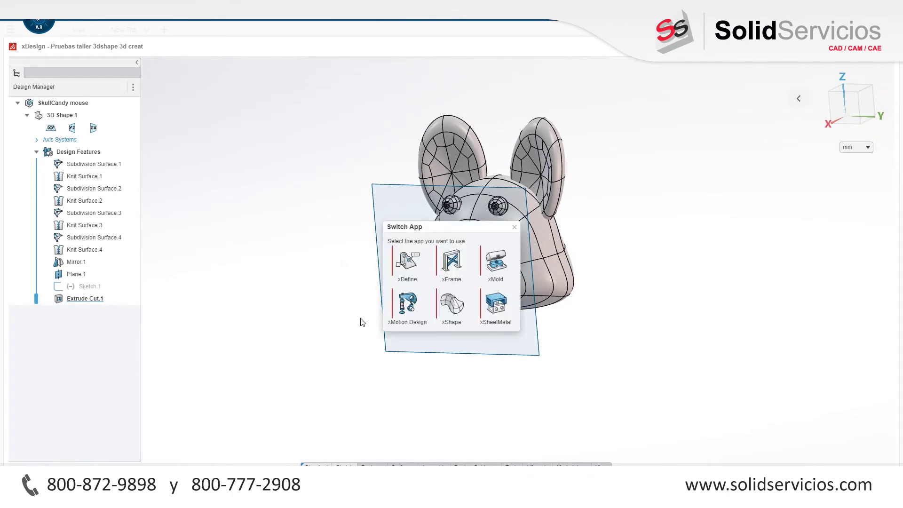
left_click(454, 305)
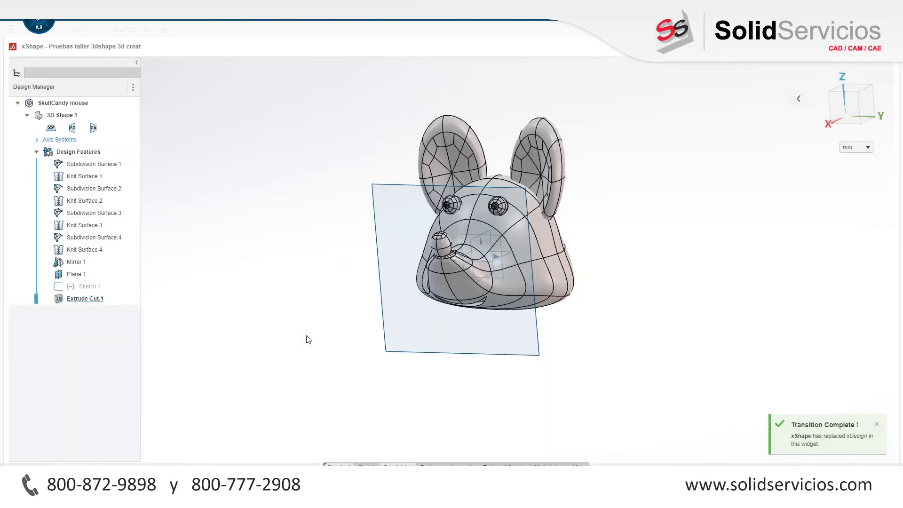
mouse_move(307, 339)
middle_mouse_down()
mouse_move(353, 317)
mouse_move(346, 306)
mouse_move(275, 331)
mouse_move(342, 342)
mouse_move(340, 405)
middle_mouse_up()
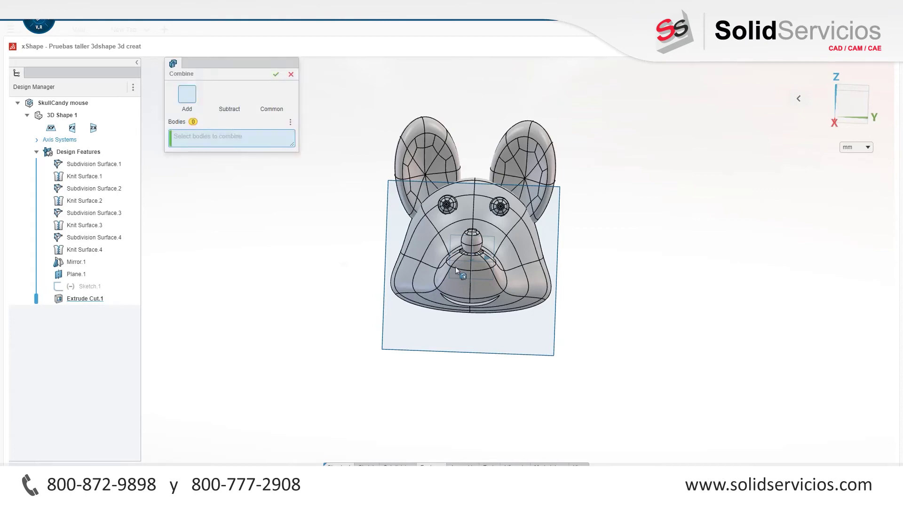
Select both ears and the head body for an Add combine
scroll(355, 248, "up", 3)
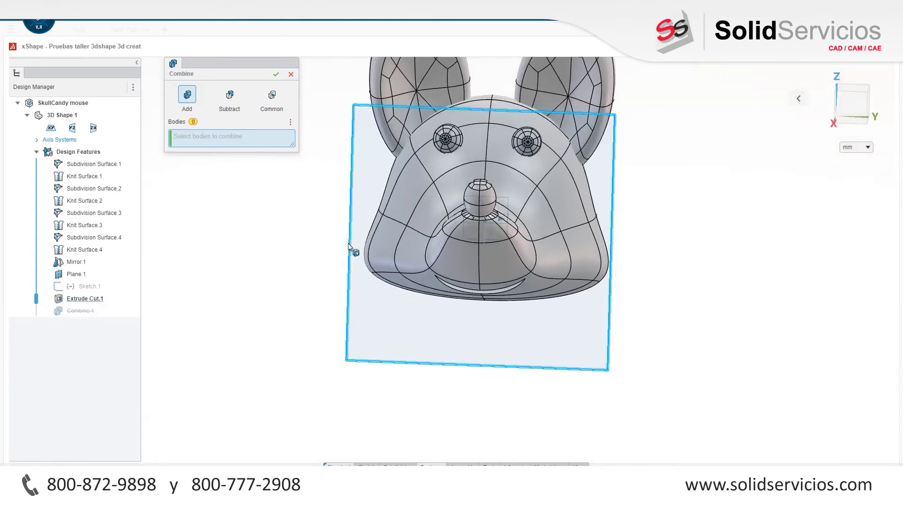
middle_click_drag(349, 247, 354, 238)
left_click(425, 76)
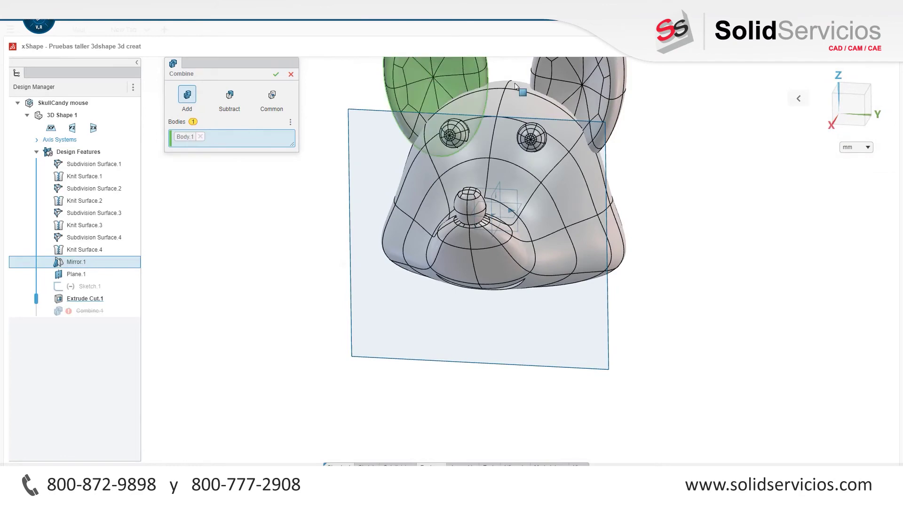
left_click(571, 78)
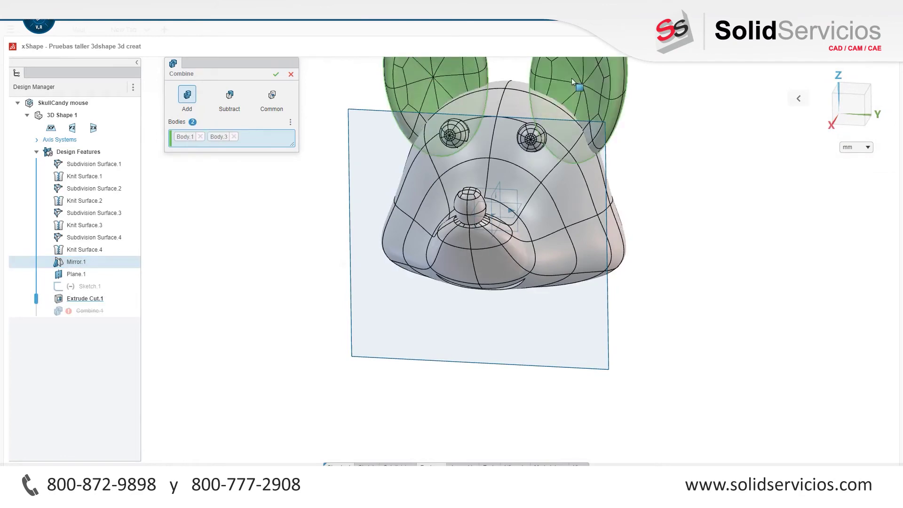
left_click(516, 105)
mouse_move(515, 108)
middle_mouse_down()
mouse_move(496, 182)
mouse_move(520, 160)
middle_mouse_up()
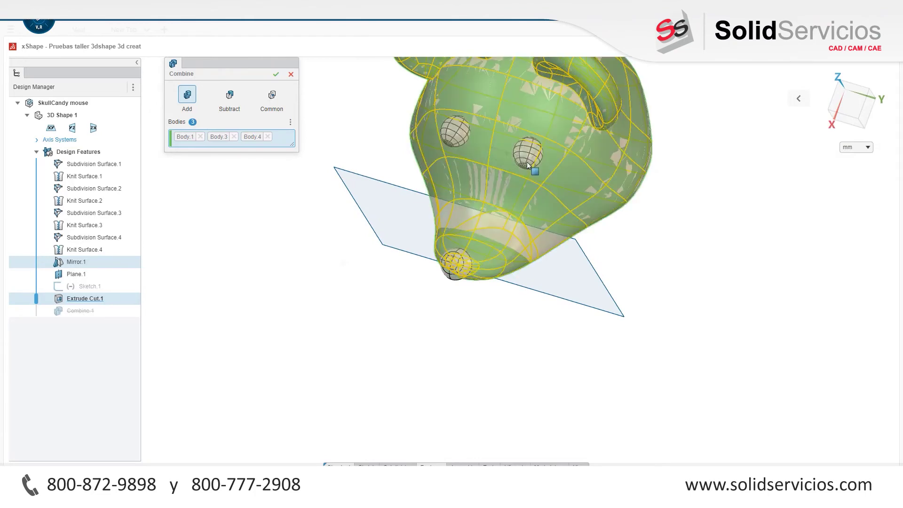
Add the eye and nose spheres to the set and confirm Combine.1
scroll(520, 157, "up", 2)
mouse_move(519, 157)
middle_mouse_down()
mouse_move(437, 160)
mouse_move(456, 152)
middle_mouse_up()
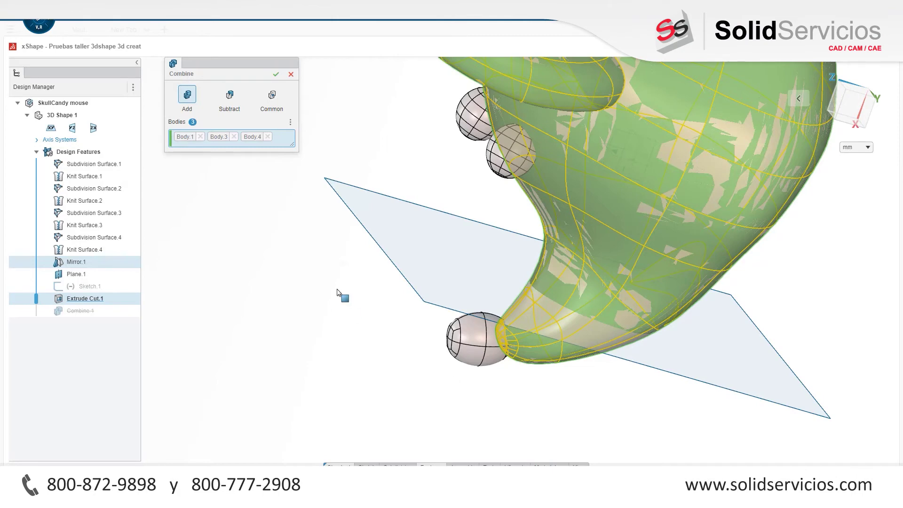
middle_click_drag(346, 292, 376, 282)
scroll(414, 155, "up", 3)
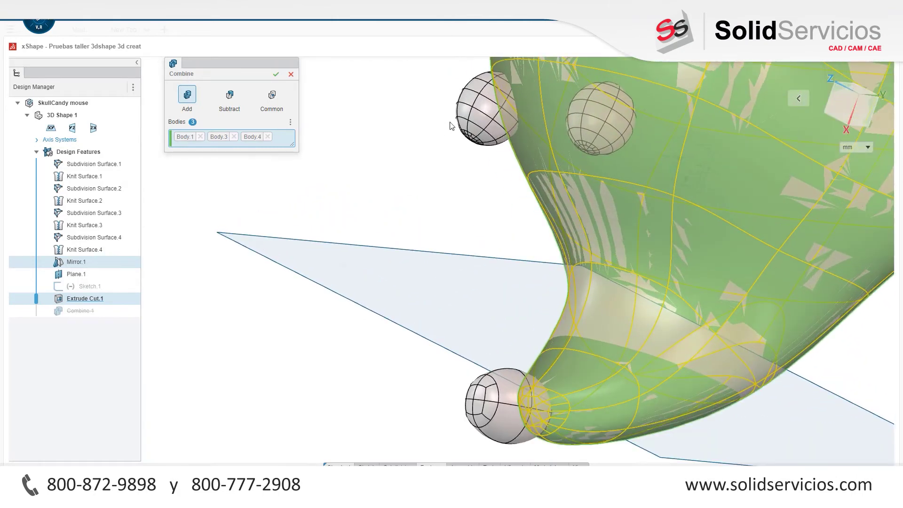
left_click(468, 103)
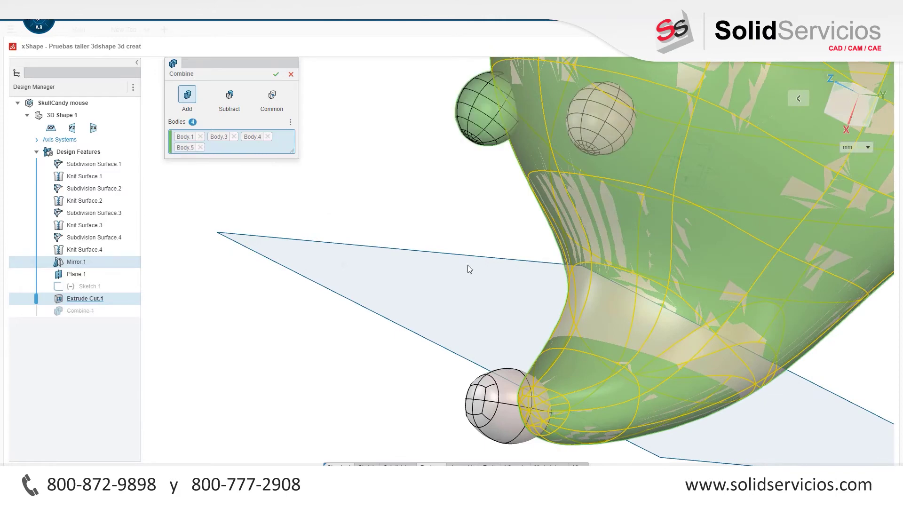
left_click(502, 419)
mouse_move(475, 169)
middle_mouse_down()
mouse_move(447, 177)
mouse_move(427, 203)
middle_mouse_up()
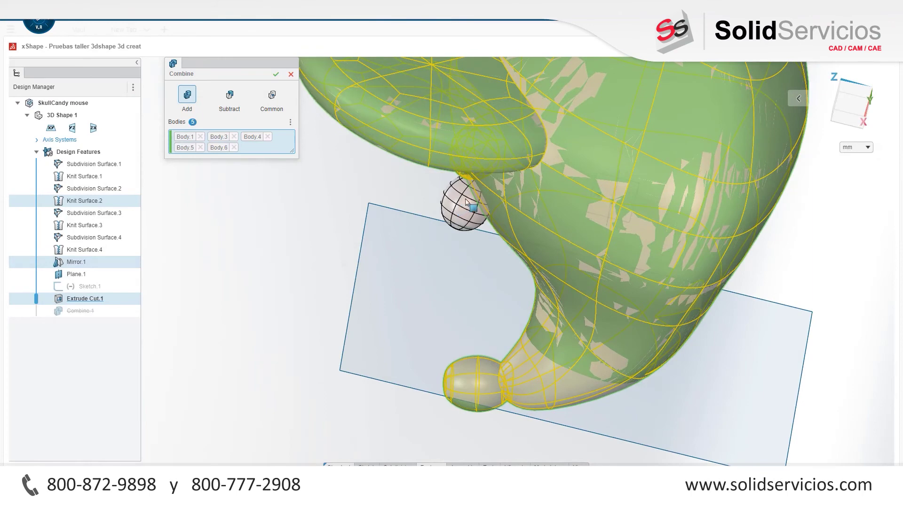
scroll(467, 202, "up", 3)
scroll(467, 203, "up", 3)
scroll(403, 199, "up", 2)
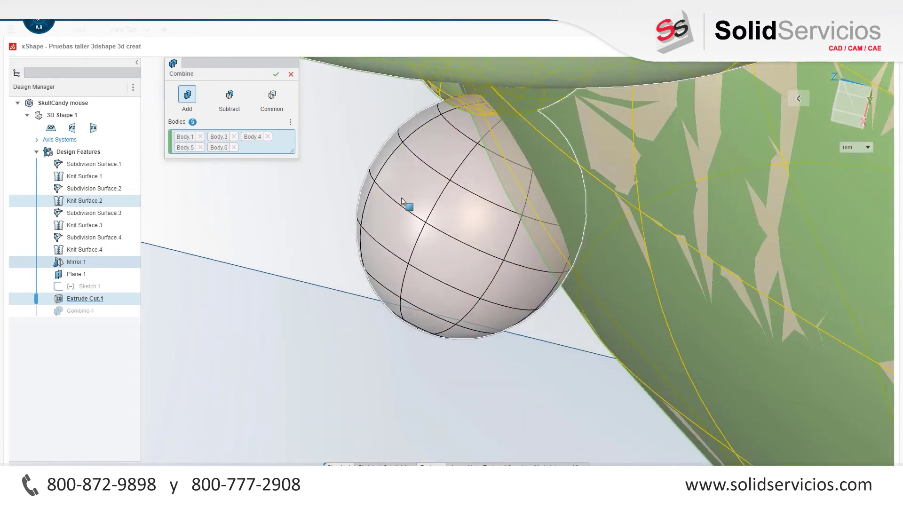
left_click(402, 197)
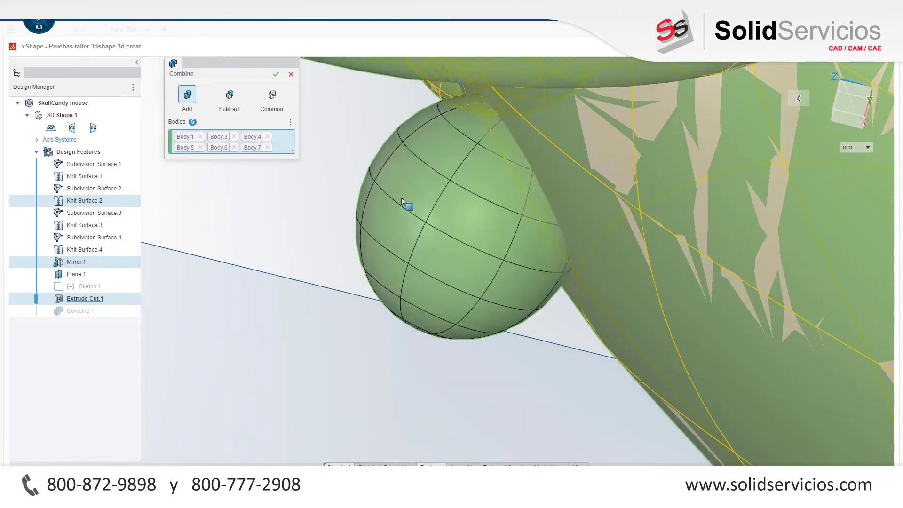
left_click(276, 76)
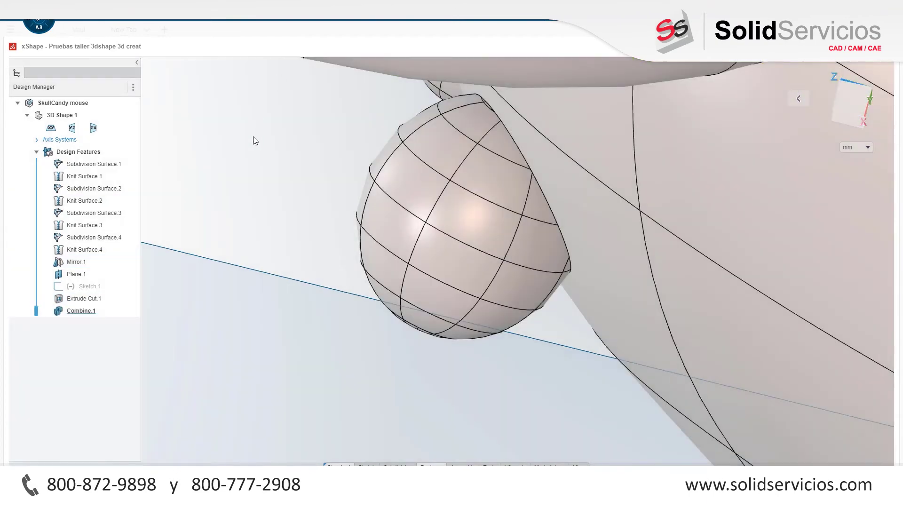
Hide Plane.1 and inspect the combined mouse head from several angles
mouse_move(252, 140)
middle_mouse_down()
mouse_move(240, 285)
mouse_move(293, 284)
mouse_move(376, 216)
mouse_move(373, 179)
middle_mouse_up()
mouse_move(399, 296)
middle_mouse_down()
mouse_move(371, 304)
mouse_move(330, 231)
middle_mouse_up()
left_click(330, 232)
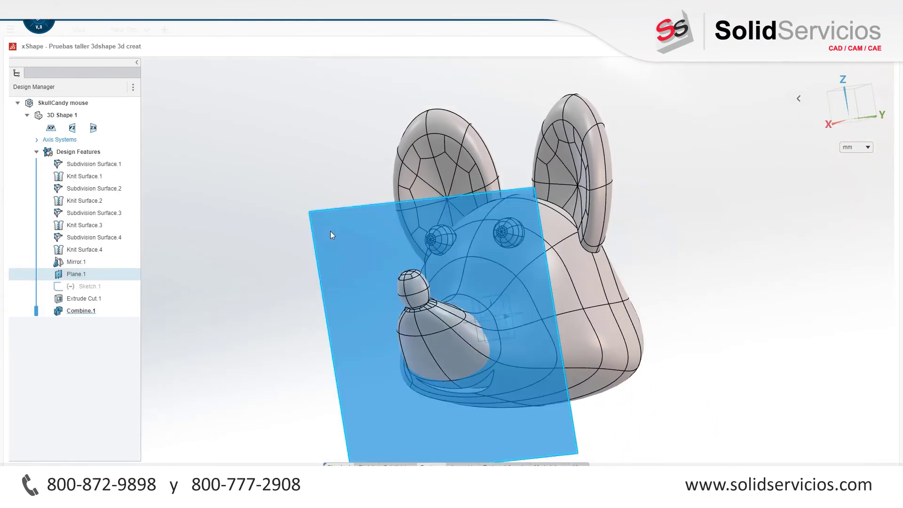
left_click(250, 221)
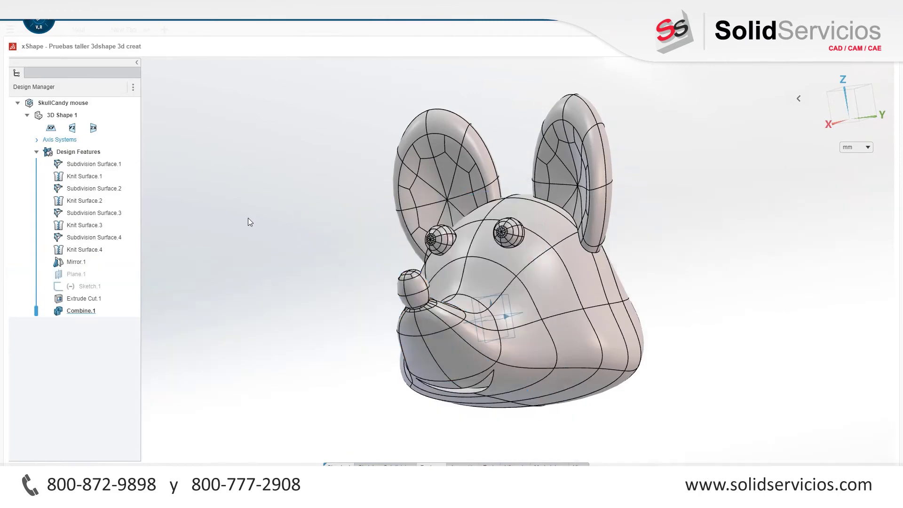
mouse_move(328, 316)
middle_mouse_down()
mouse_move(294, 326)
mouse_move(300, 305)
mouse_move(261, 295)
mouse_move(296, 314)
mouse_move(368, 327)
middle_mouse_up()
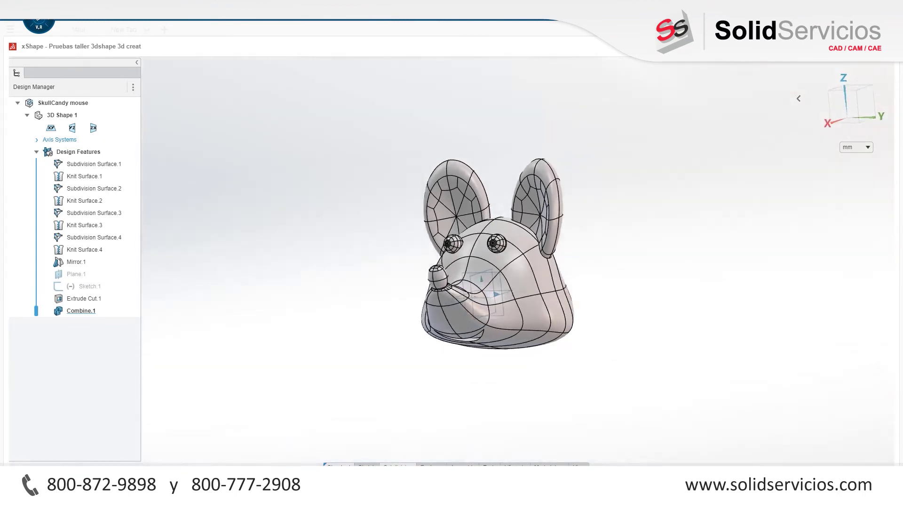
middle_click_drag(369, 326, 395, 324)
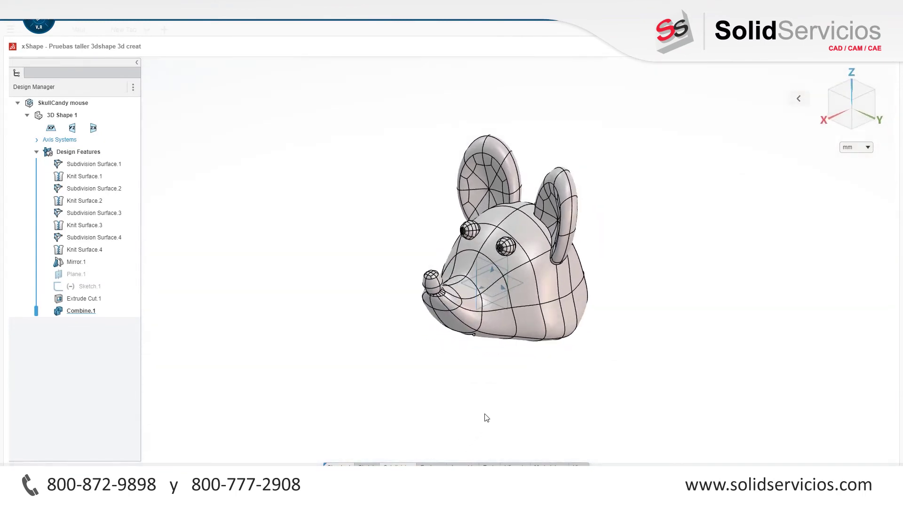
mouse_move(486, 417)
middle_mouse_down()
mouse_move(508, 388)
mouse_move(571, 393)
mouse_move(546, 400)
mouse_move(526, 391)
mouse_move(530, 400)
middle_mouse_up()
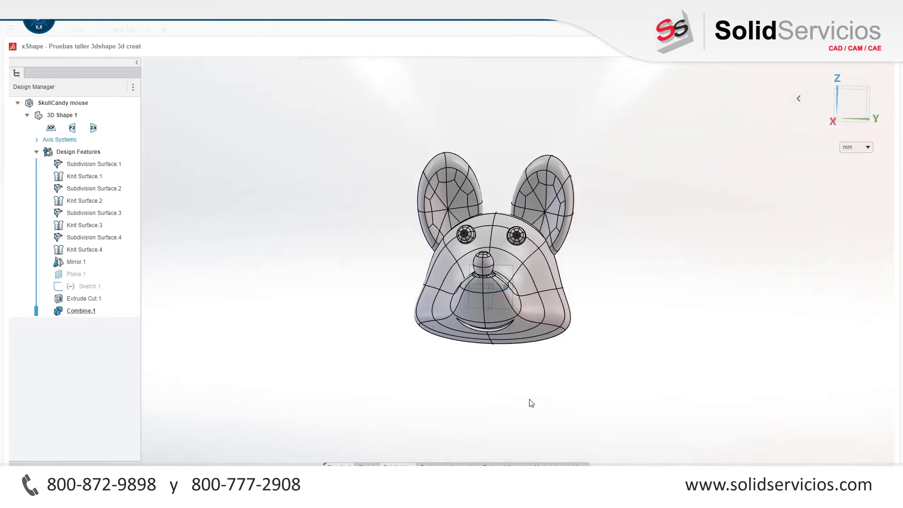
scroll(498, 371, "up", 1)
scroll(497, 373, "up", 1)
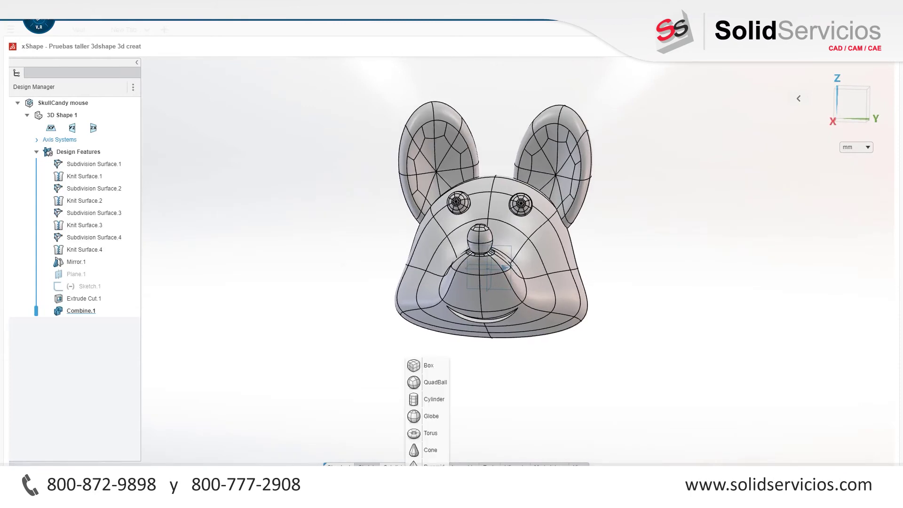
Add a QuadBall primitive and place it just beneath the mouse head's chin
left_click(415, 382)
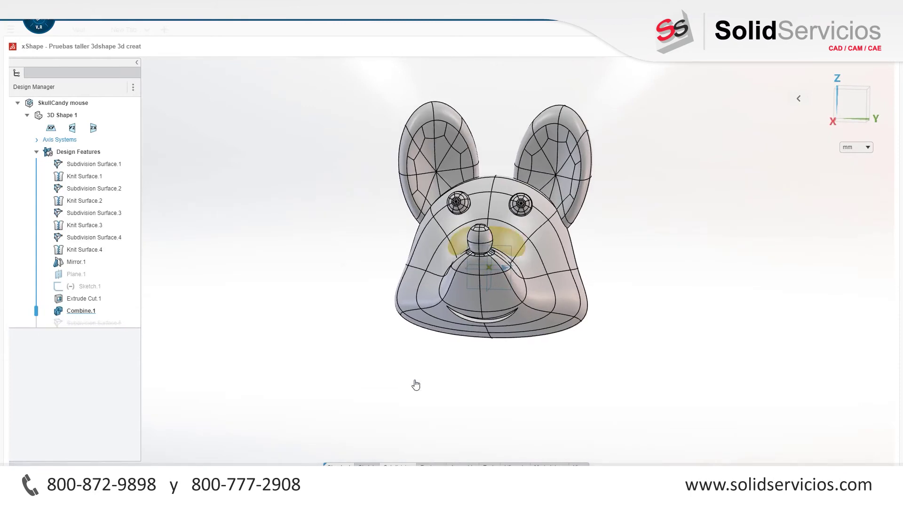
left_click(465, 387)
middle_click_drag(459, 388, 361, 377)
left_click_drag(361, 376, 503, 270)
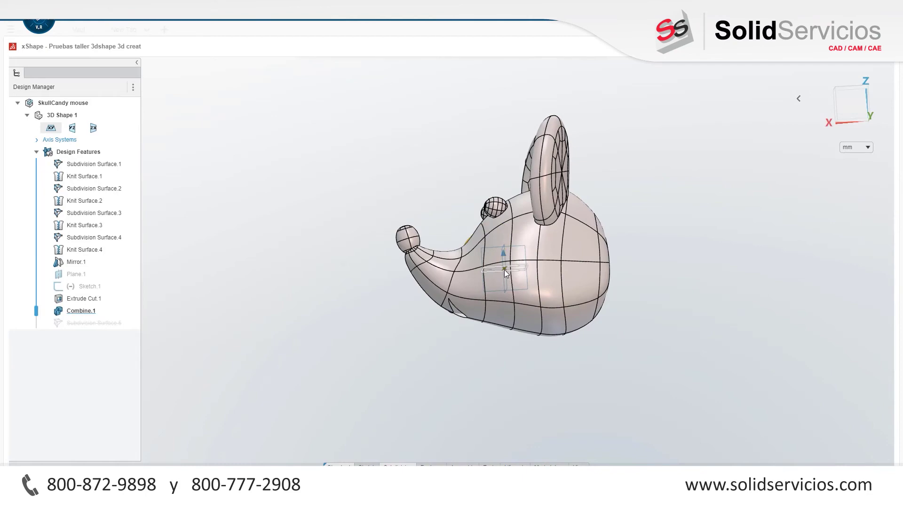
mouse_move(504, 267)
middle_mouse_down()
mouse_move(526, 280)
mouse_move(500, 264)
middle_mouse_up()
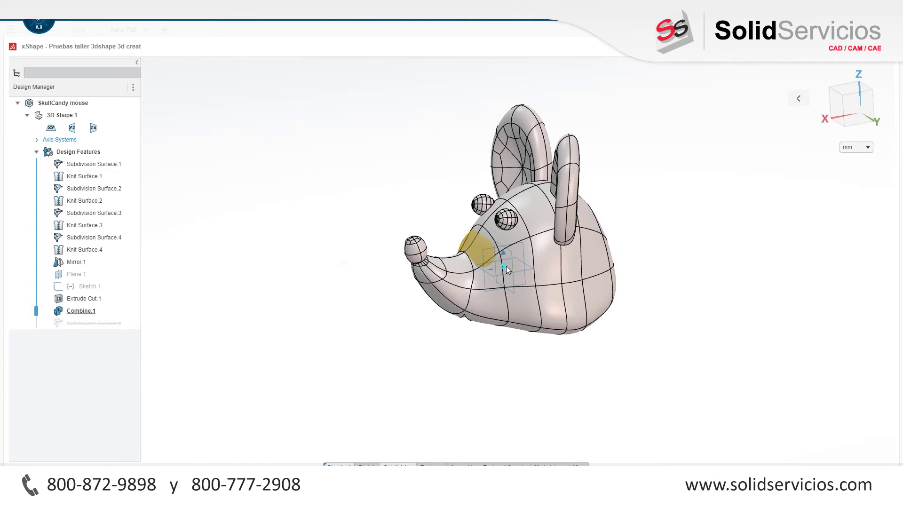
left_click_drag(505, 266, 526, 365)
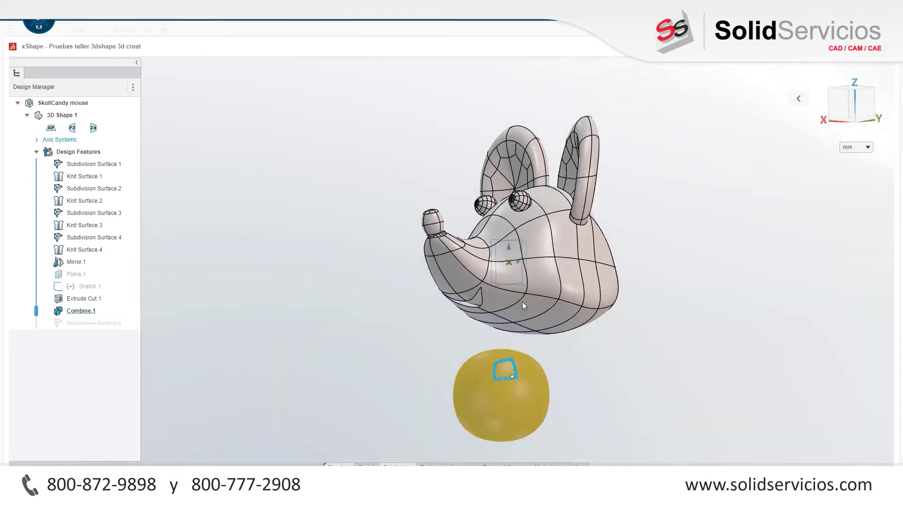
middle_click_drag(522, 301, 527, 340)
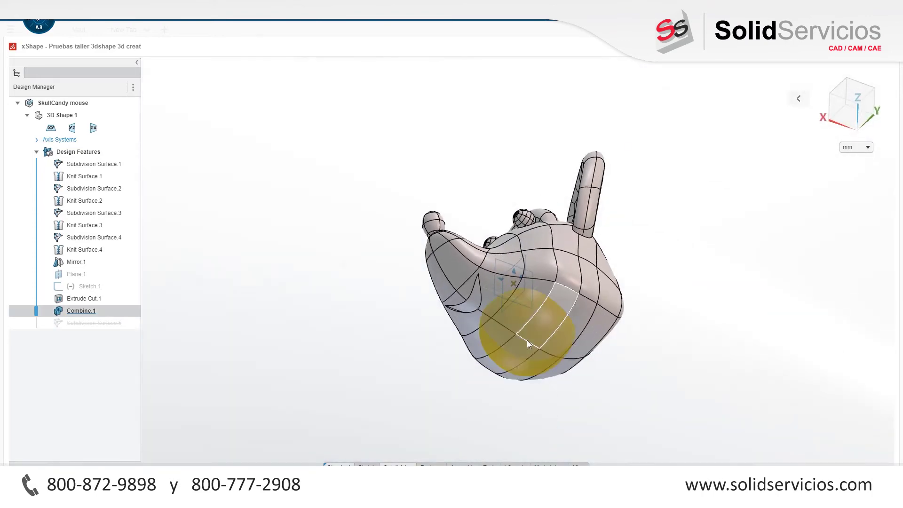
left_click_drag(520, 337, 540, 346)
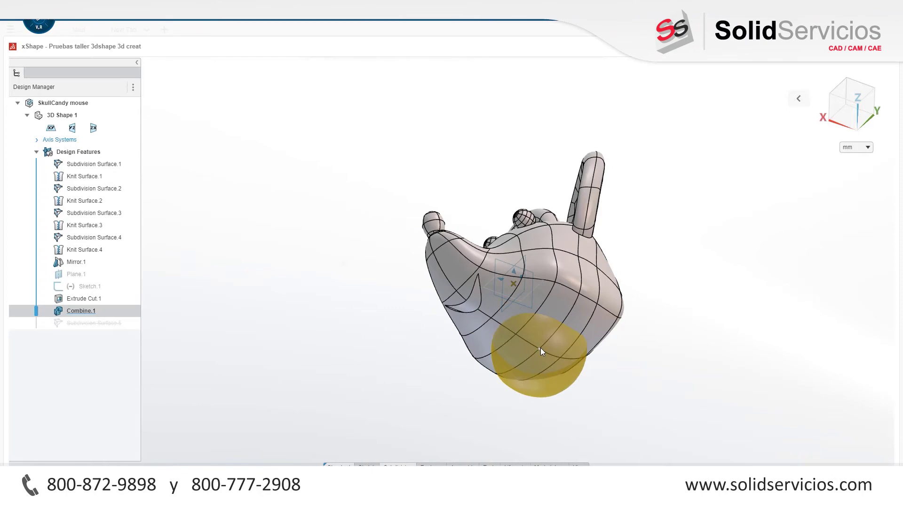
left_click(540, 348)
Keep Midplane on and scale the QuadBall up to 223, then accept it
left_click(529, 377)
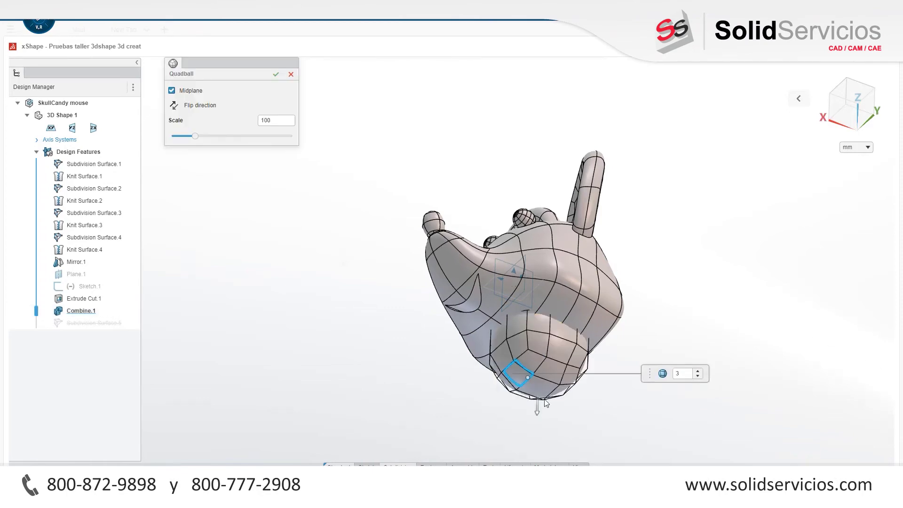
mouse_move(529, 377)
middle_mouse_down()
mouse_move(587, 430)
mouse_move(572, 437)
middle_mouse_up()
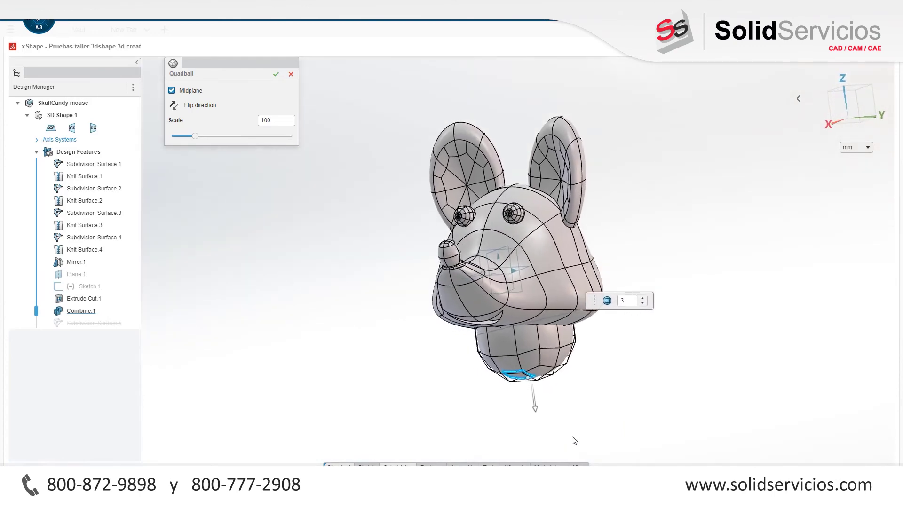
left_click(172, 90)
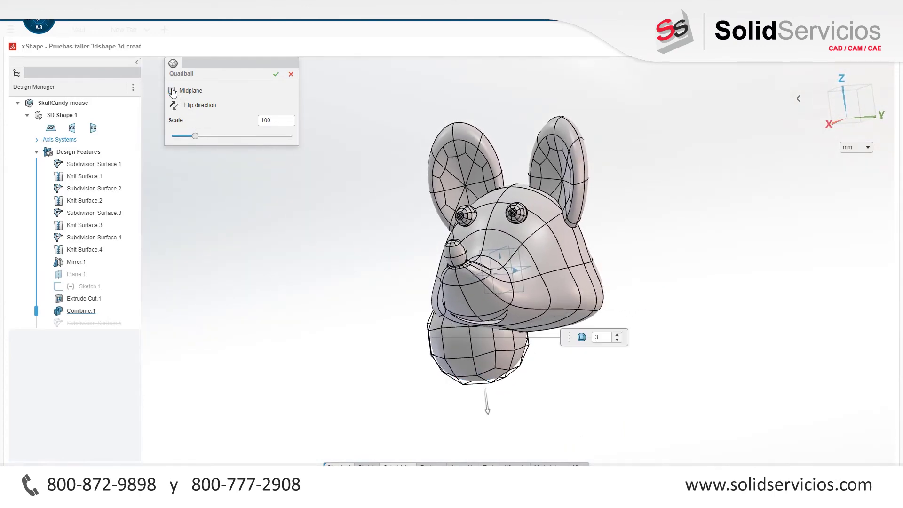
left_click(172, 90)
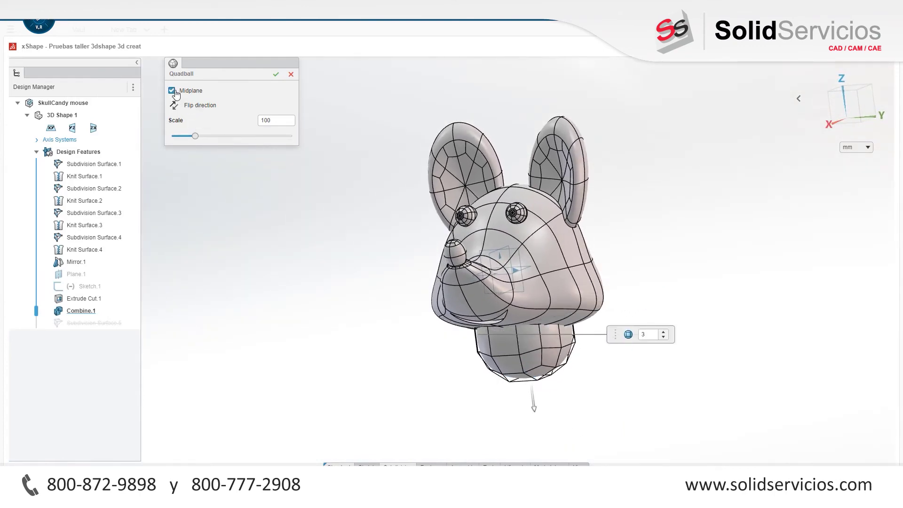
left_click(174, 106)
middle_click_drag(404, 305, 412, 312)
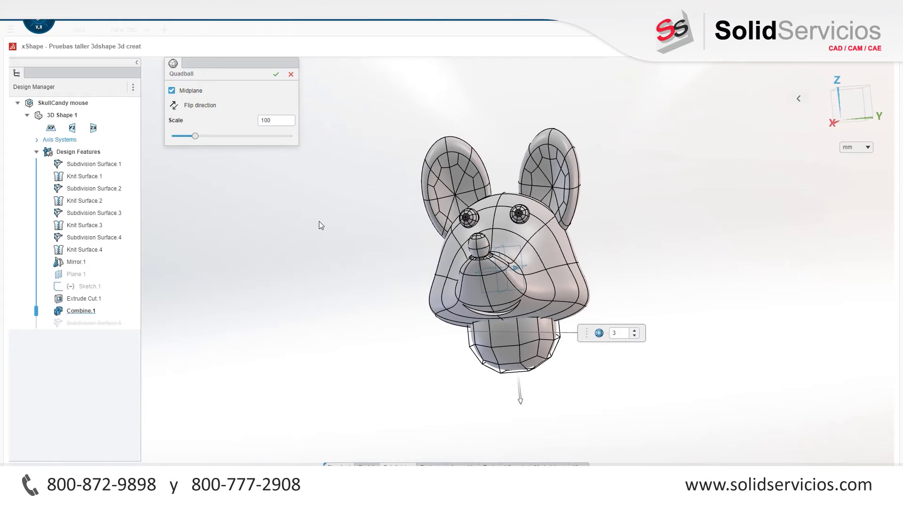
mouse_move(197, 137)
left_mouse_down()
mouse_move(225, 141)
mouse_move(213, 141)
left_mouse_up()
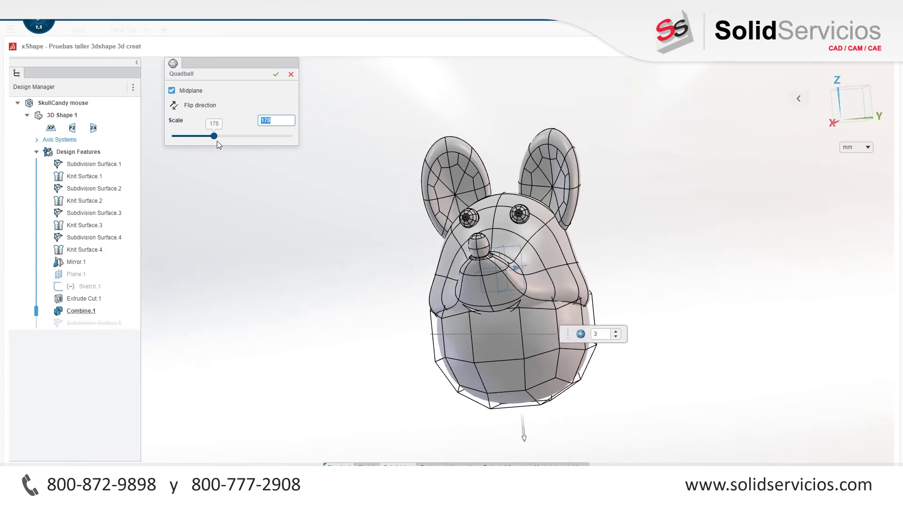
type("192")
left_click(228, 319)
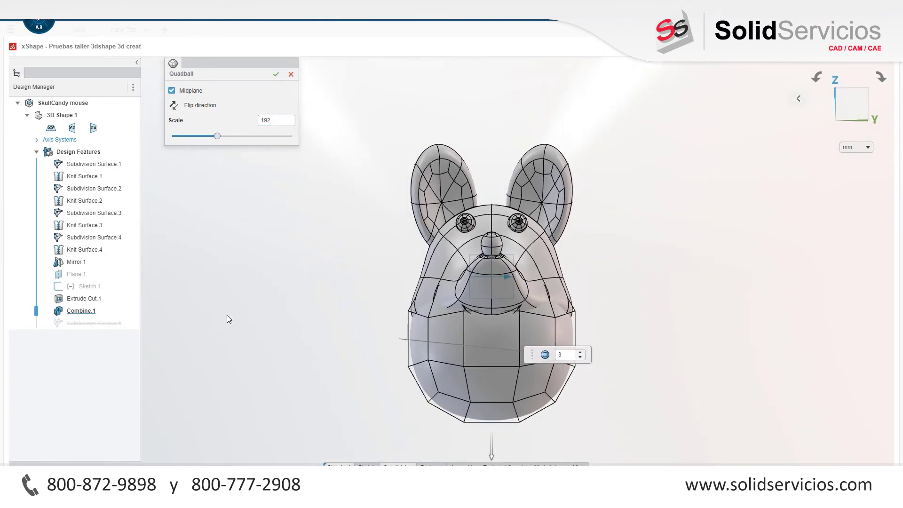
mouse_move(218, 136)
left_mouse_down()
mouse_move(221, 144)
mouse_move(195, 141)
mouse_move(226, 144)
left_mouse_up()
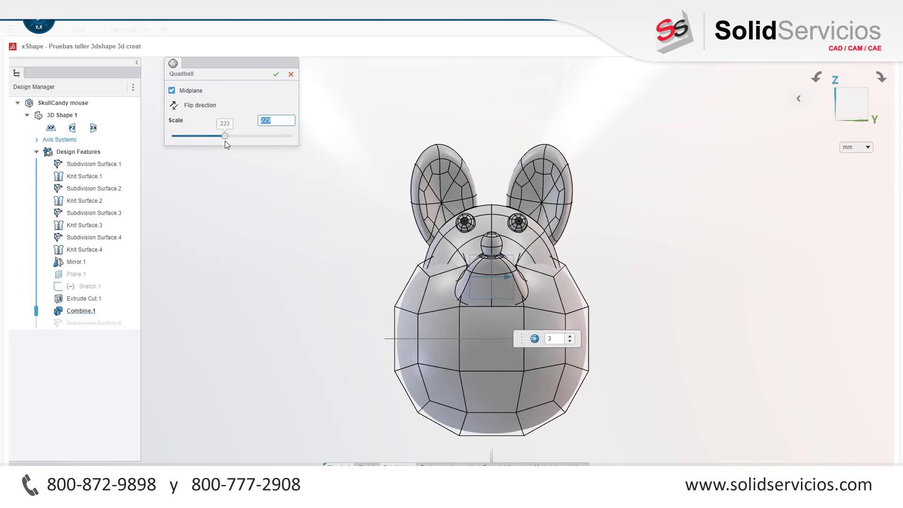
left_click(275, 74)
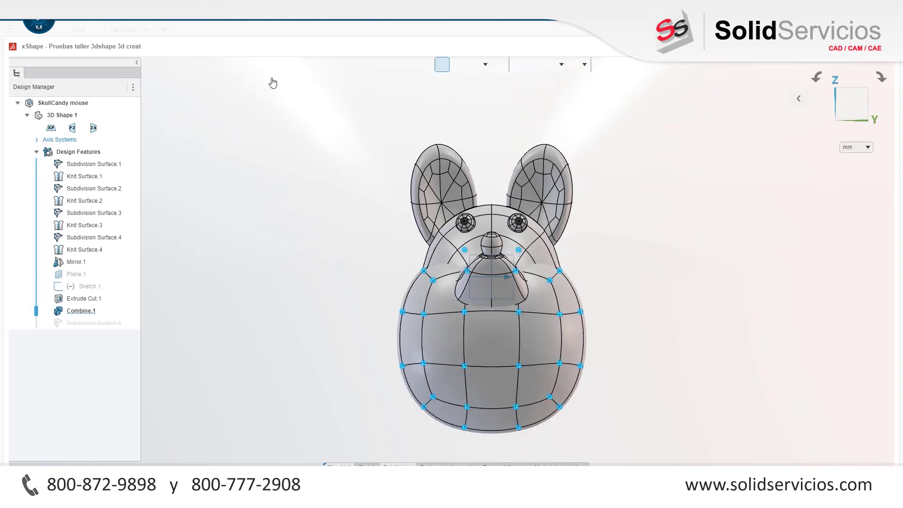
Select the lower-body cage, lower it beneath the head and widen it sideways
mouse_move(292, 247)
right_mouse_down()
mouse_move(362, 282)
mouse_move(451, 287)
mouse_move(302, 278)
right_mouse_up()
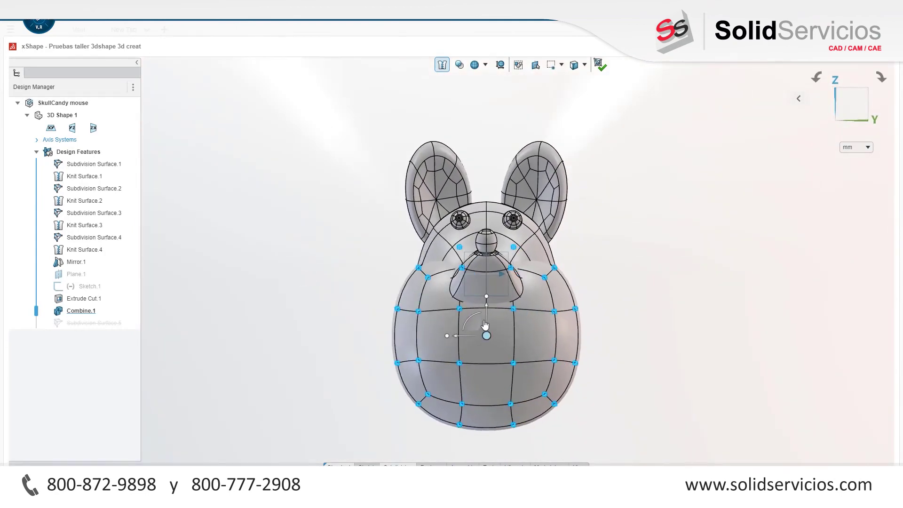
mouse_move(486, 335)
left_mouse_down()
mouse_move(497, 404)
mouse_move(497, 396)
left_mouse_up()
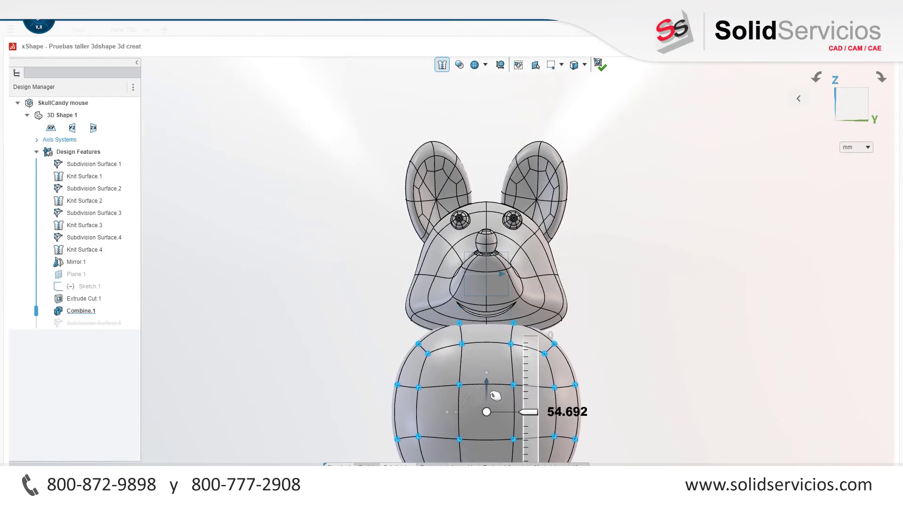
scroll(402, 363, "down", 2)
middle_click_drag(402, 363, 418, 391)
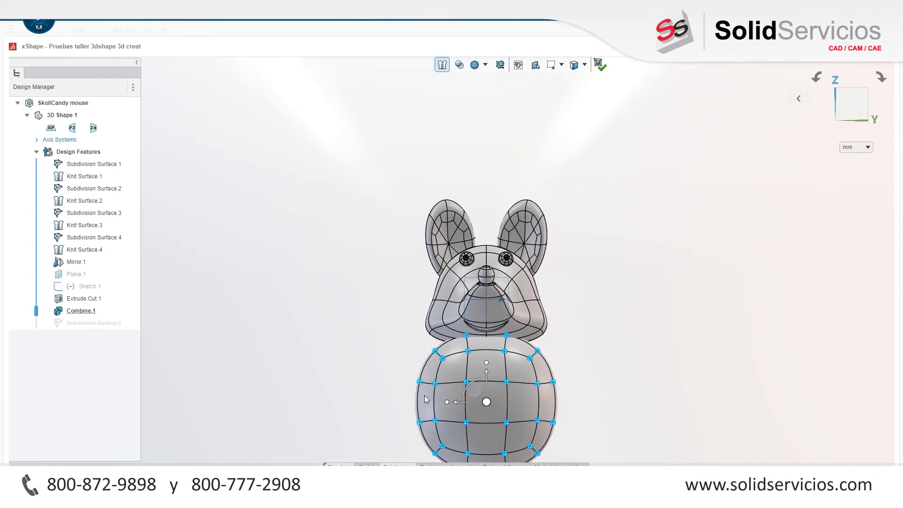
left_click_drag(447, 402, 438, 412)
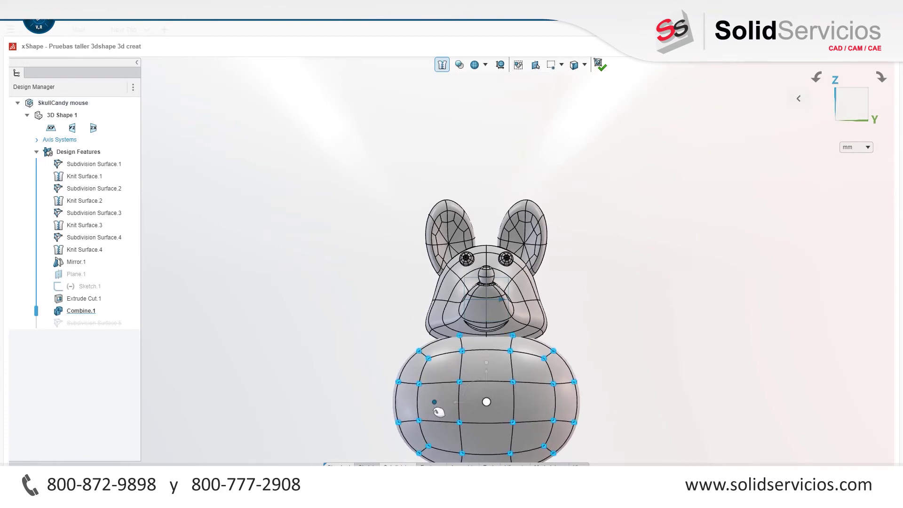
Slim the lower body front-to-back into an oval and stretch it taller
middle_click_drag(364, 388, 500, 390)
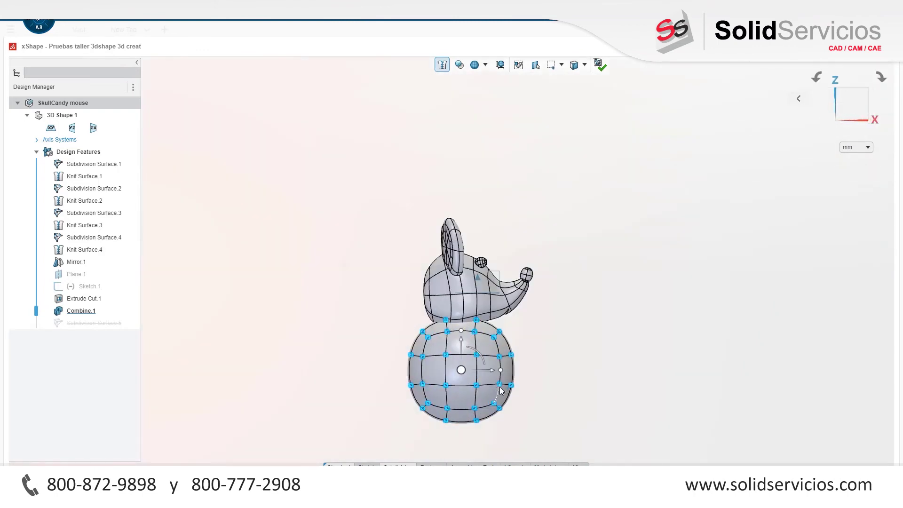
scroll(498, 385, "up", 2)
left_click_drag(483, 369, 469, 367)
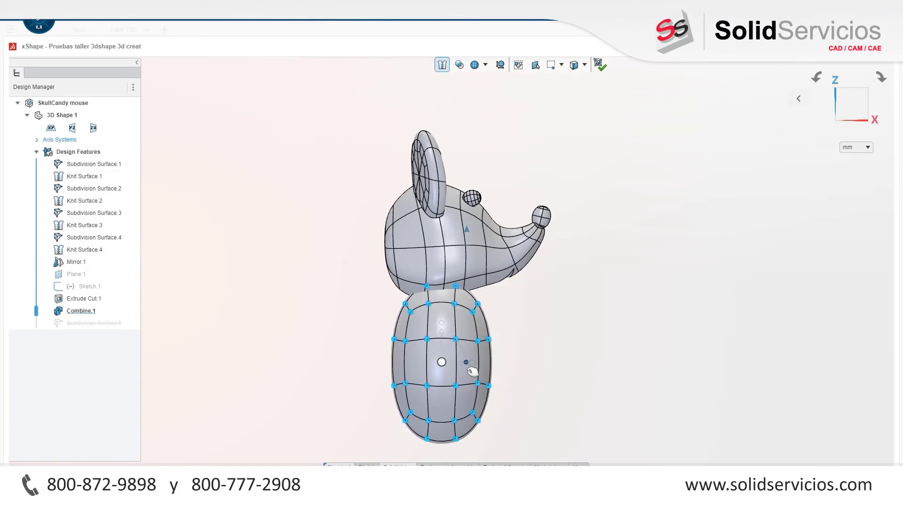
key("shift+Left")
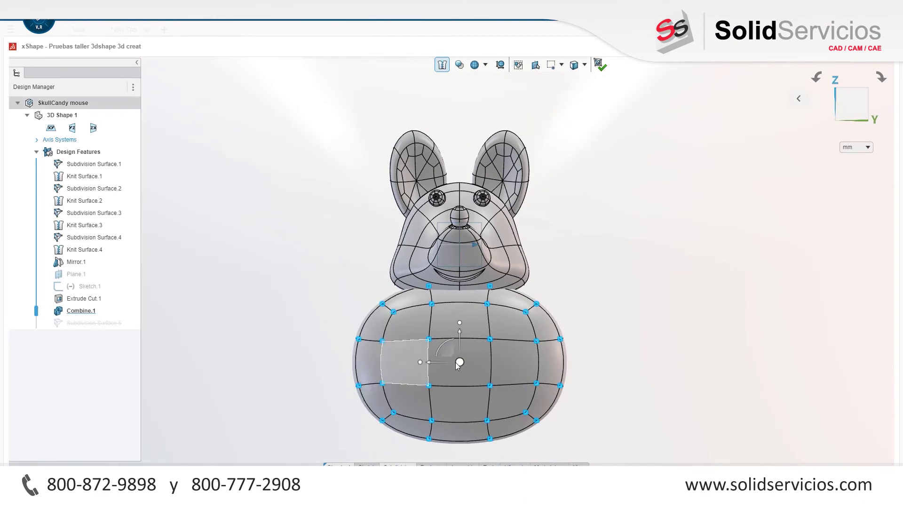
scroll(346, 444, "down", 1)
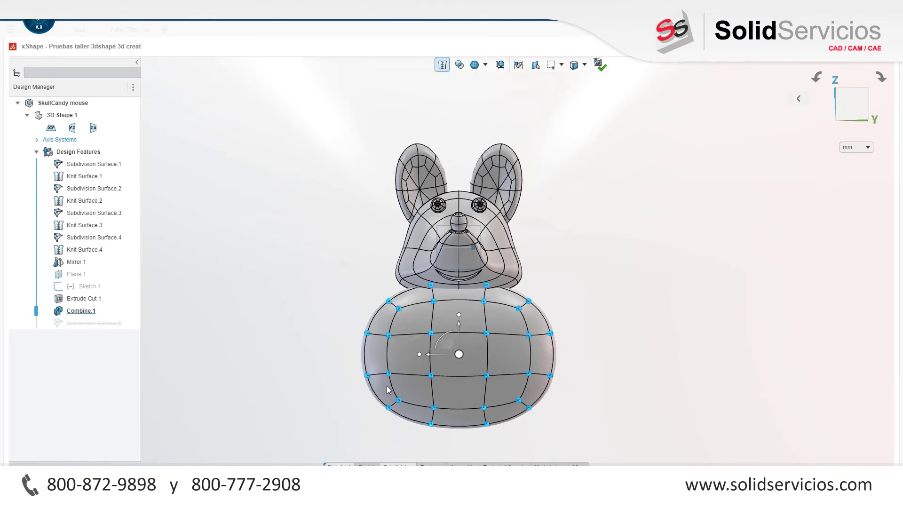
left_click_drag(460, 317, 467, 344)
left_click(327, 419)
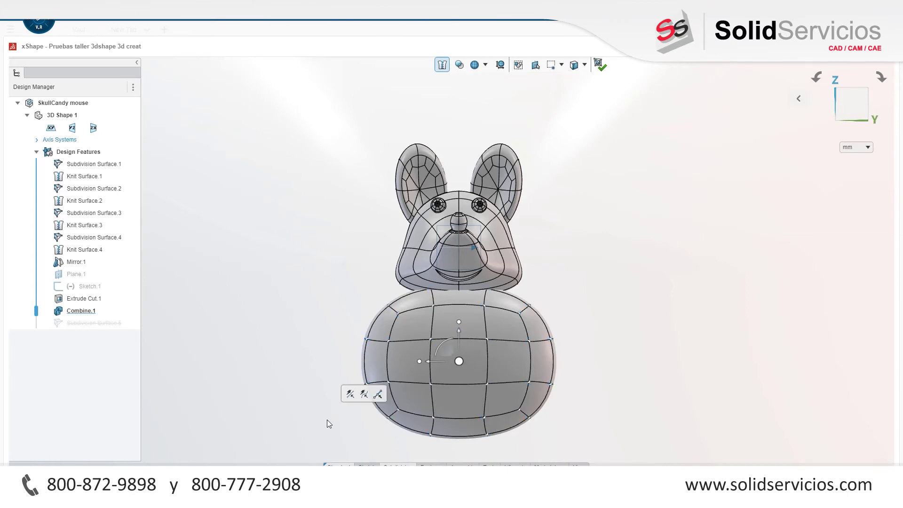
scroll(327, 419, "down", 2)
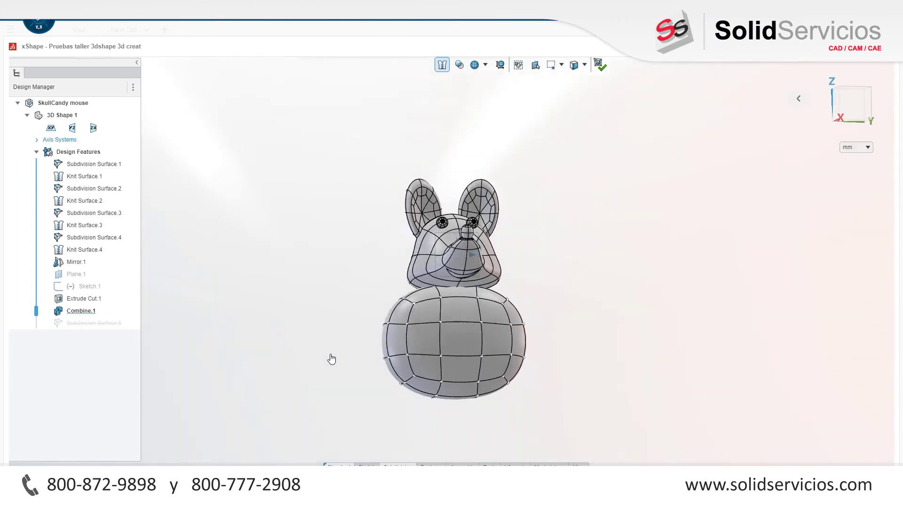
mouse_move(310, 365)
middle_mouse_down()
mouse_move(423, 360)
mouse_move(498, 373)
mouse_move(318, 359)
mouse_move(311, 372)
middle_mouse_up()
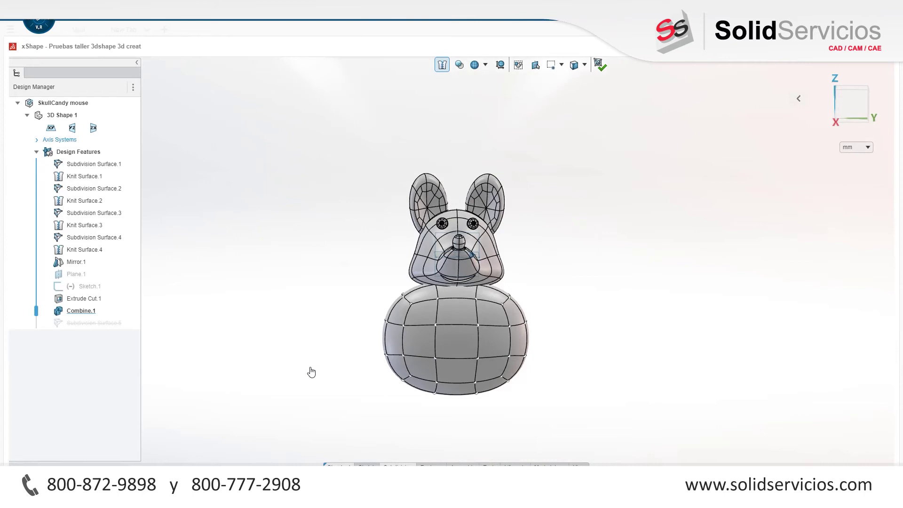
mouse_move(407, 363)
middle_mouse_down()
mouse_move(483, 345)
mouse_move(459, 357)
mouse_move(408, 351)
middle_mouse_up()
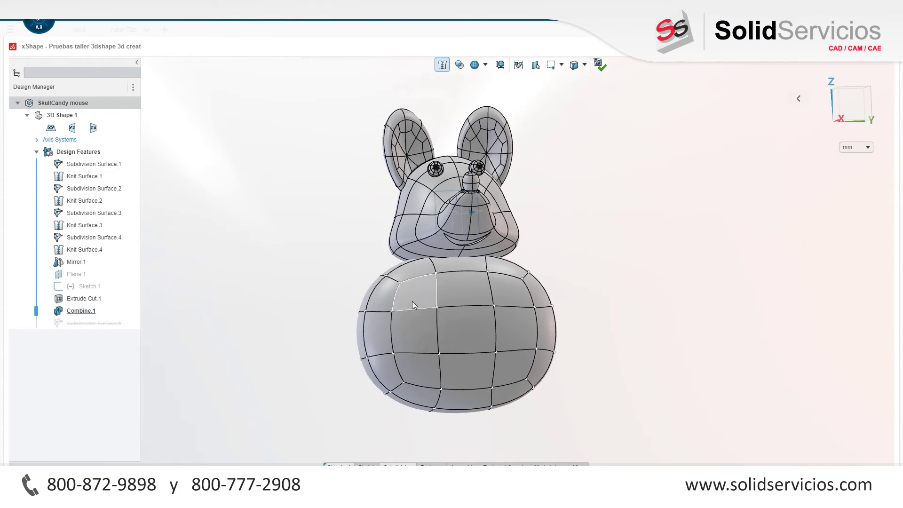
Select the top, side and bottom edges forming a rounded-rectangle loop and crease them
left_click(413, 278)
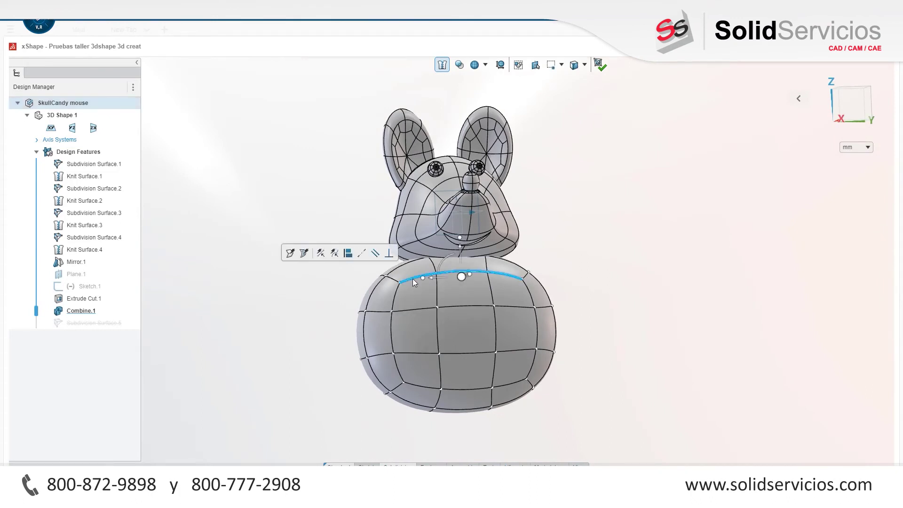
left_click(398, 286, "ctrl")
double_click(398, 288)
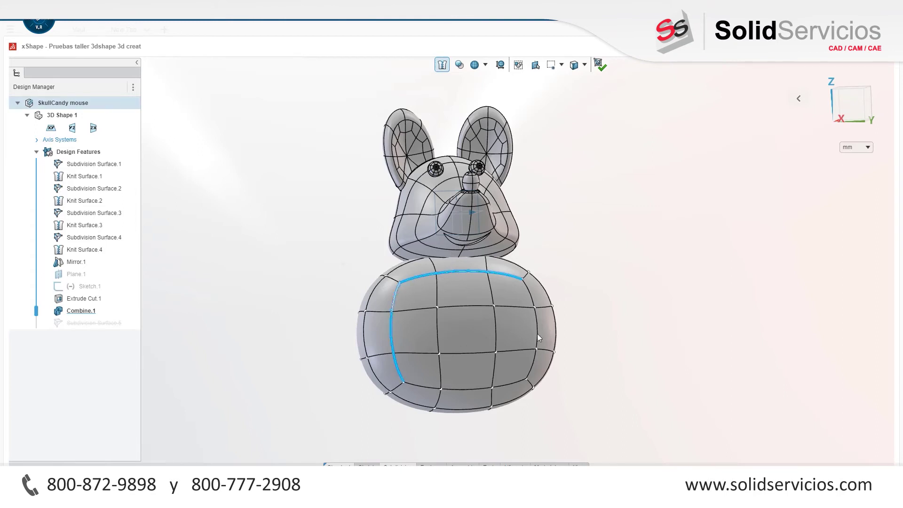
left_click(527, 292, "ctrl")
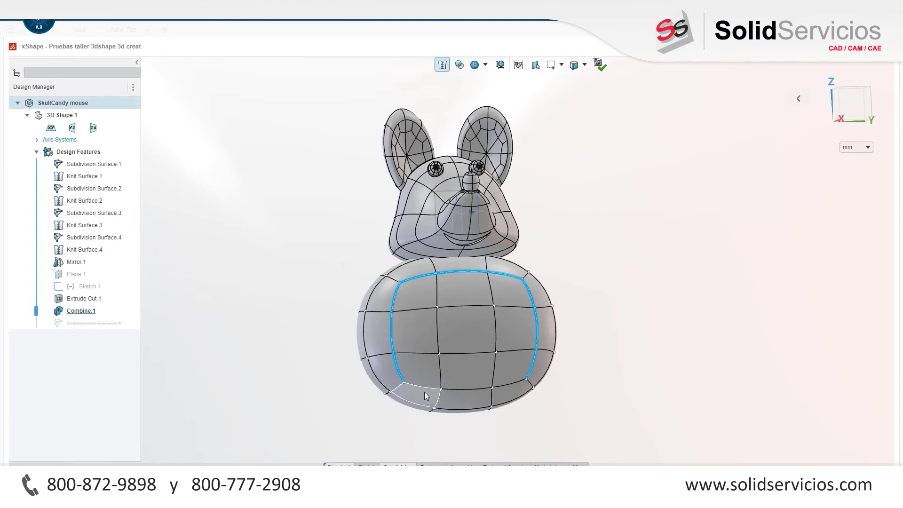
left_click(421, 385, "ctrl")
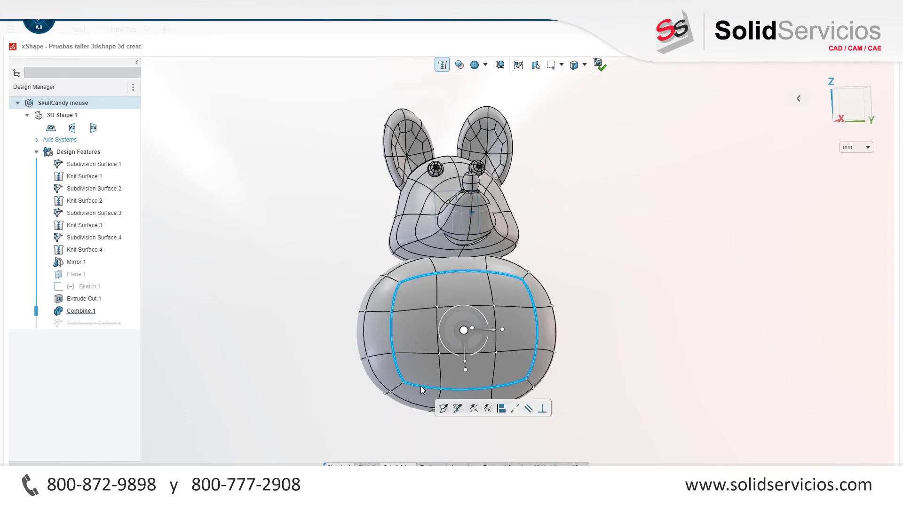
left_click(444, 409)
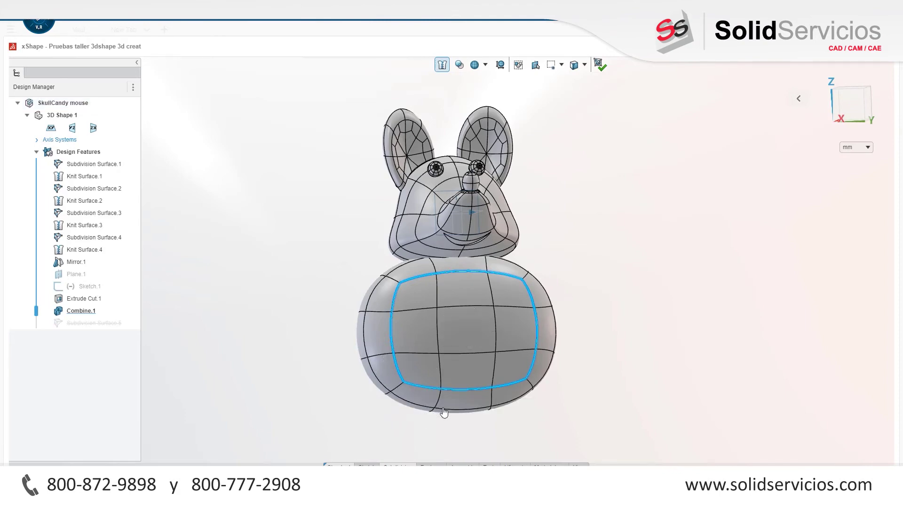
mouse_move(273, 391)
middle_mouse_down()
mouse_move(363, 394)
mouse_move(323, 409)
middle_mouse_up()
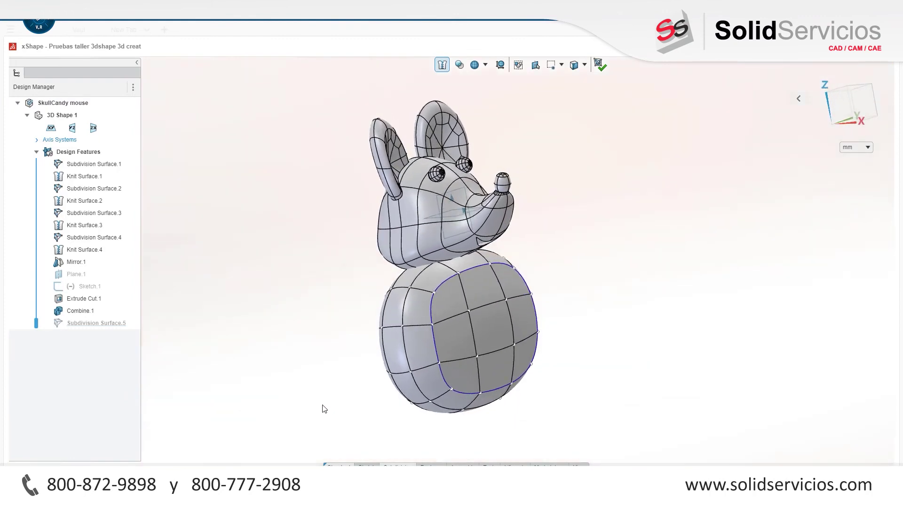
Select the 3×3 faces inside the front loop and set the manipulator to XYZ
left_click(460, 304)
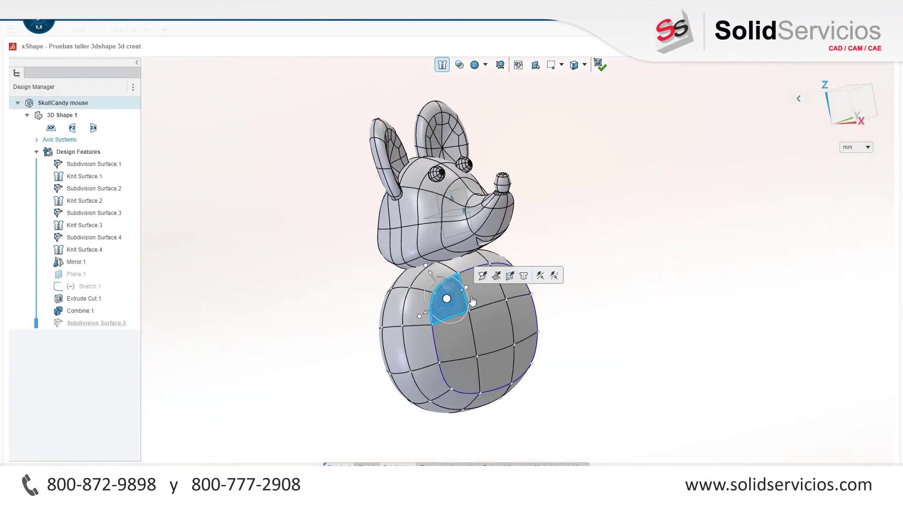
left_click(489, 288, "ctrl")
left_click(519, 286, "ctrl")
left_click(523, 322, "ctrl")
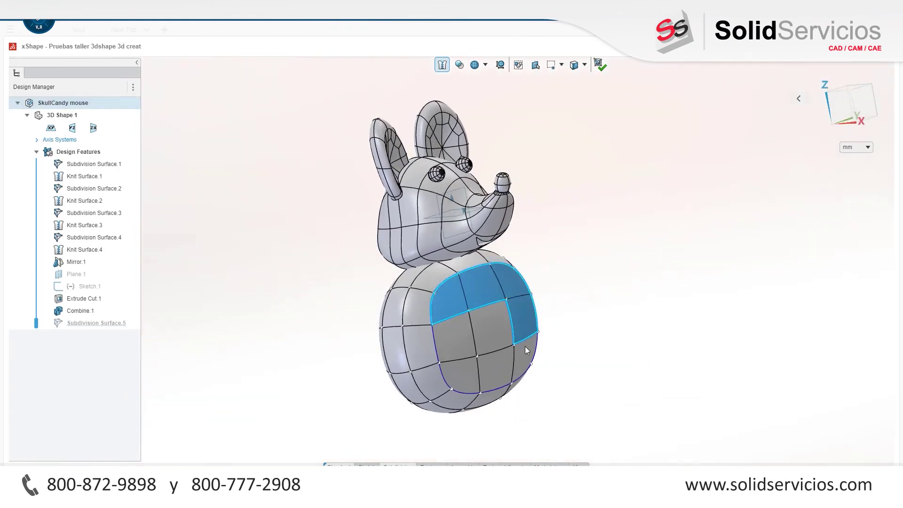
left_click(513, 359, "ctrl")
left_click(470, 369, "ctrl")
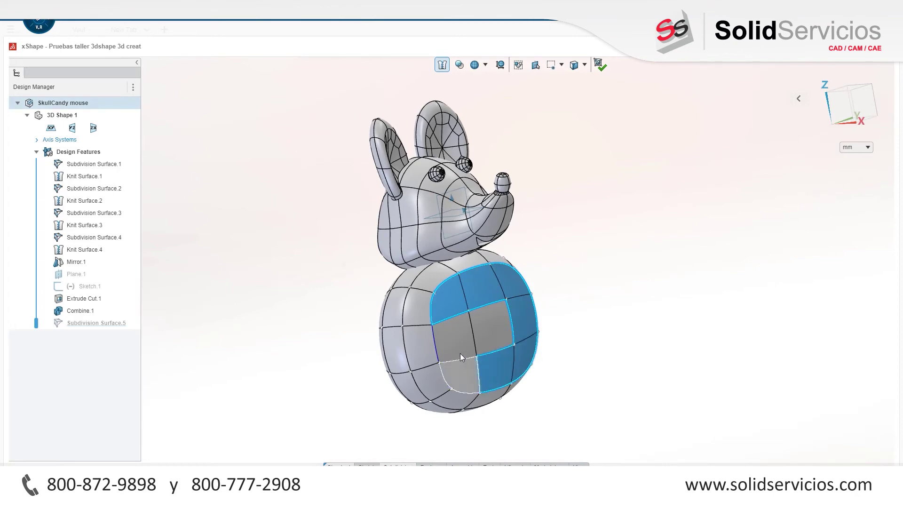
left_click(458, 346, "ctrl")
left_click(487, 329, "ctrl")
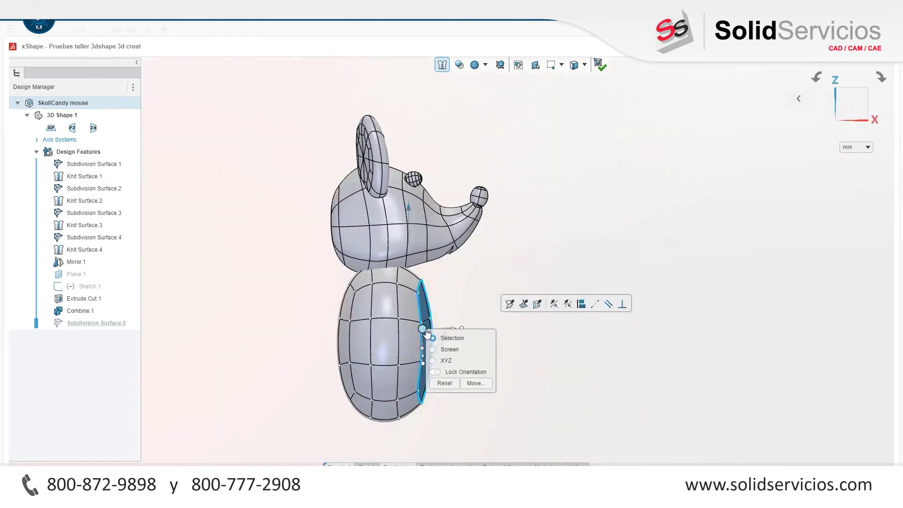
right_click(422, 329)
left_click(433, 361)
left_click(438, 328)
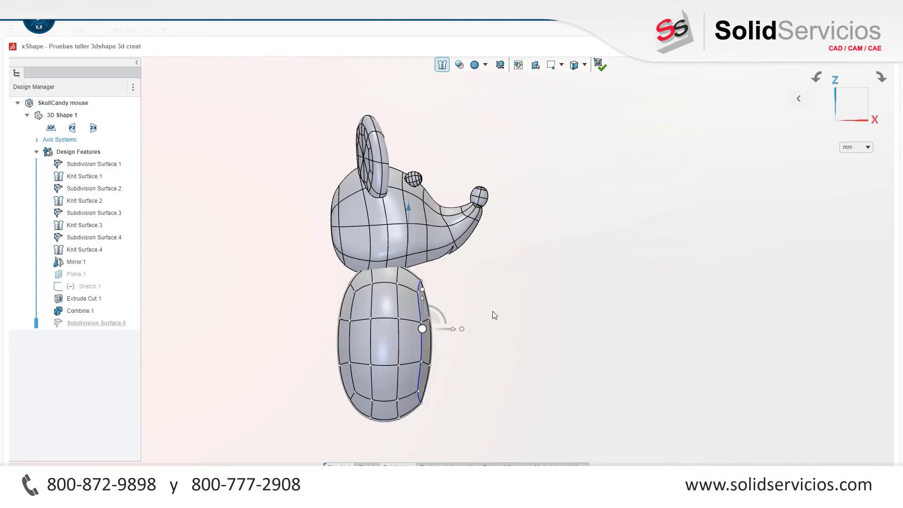
Reselect the nine panel faces and shift them about 1.4 mm along the arrow
mouse_move(442, 318)
middle_mouse_down()
mouse_move(414, 320)
mouse_move(435, 301)
middle_mouse_up()
left_click(414, 321)
left_click(434, 297)
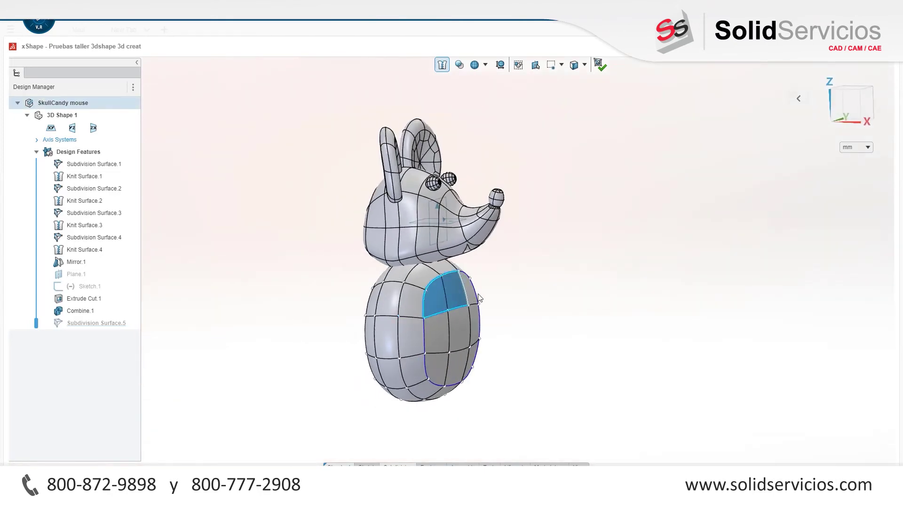
left_click(475, 313, "ctrl")
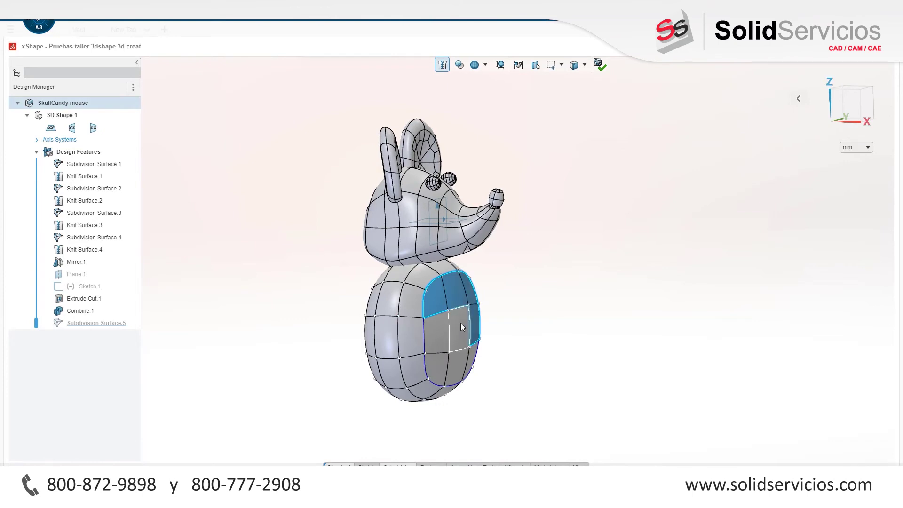
left_click(441, 334, "ctrl")
left_click(437, 365, "ctrl")
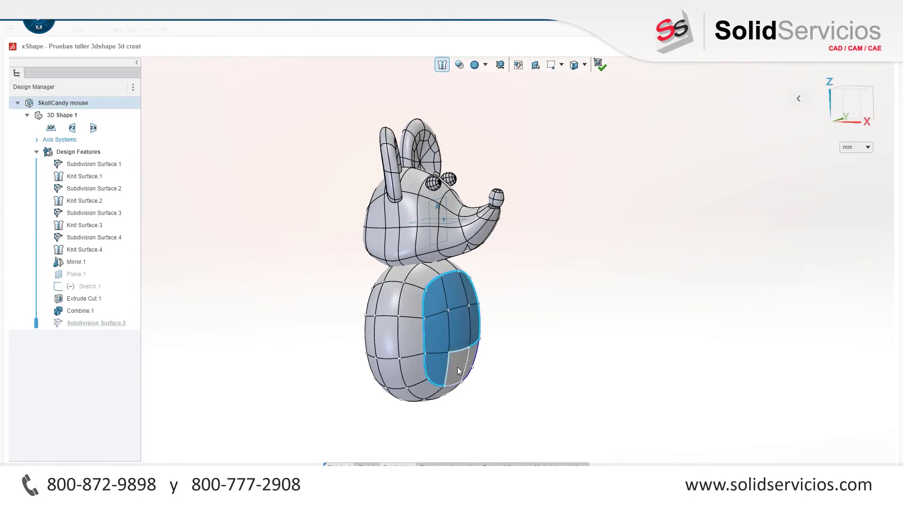
left_click(458, 371, "ctrl")
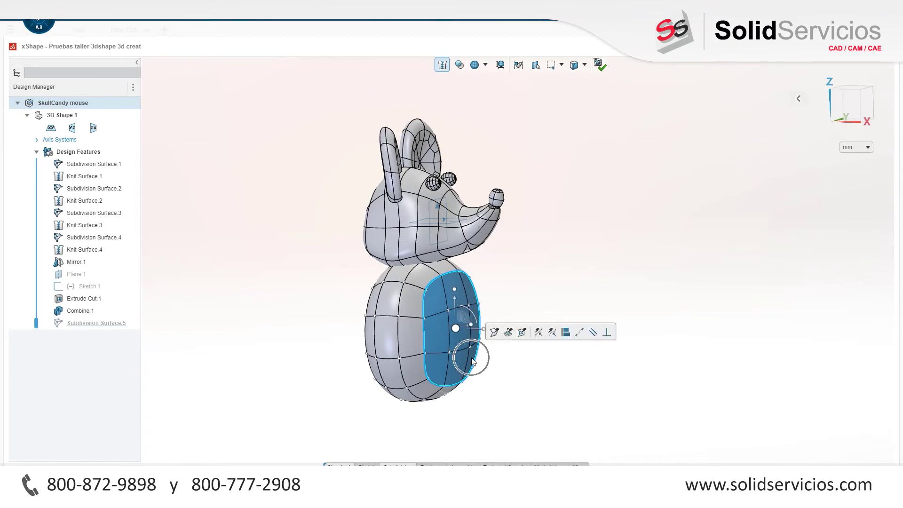
key("t")
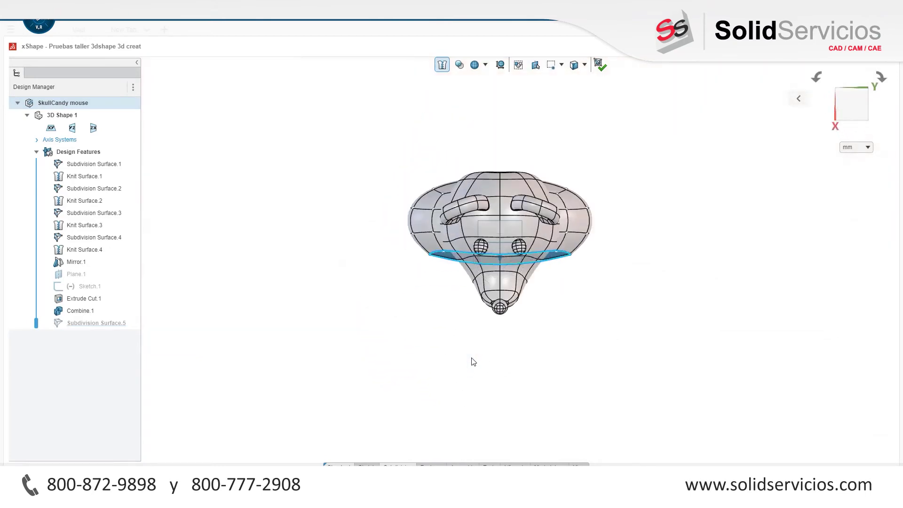
key("f")
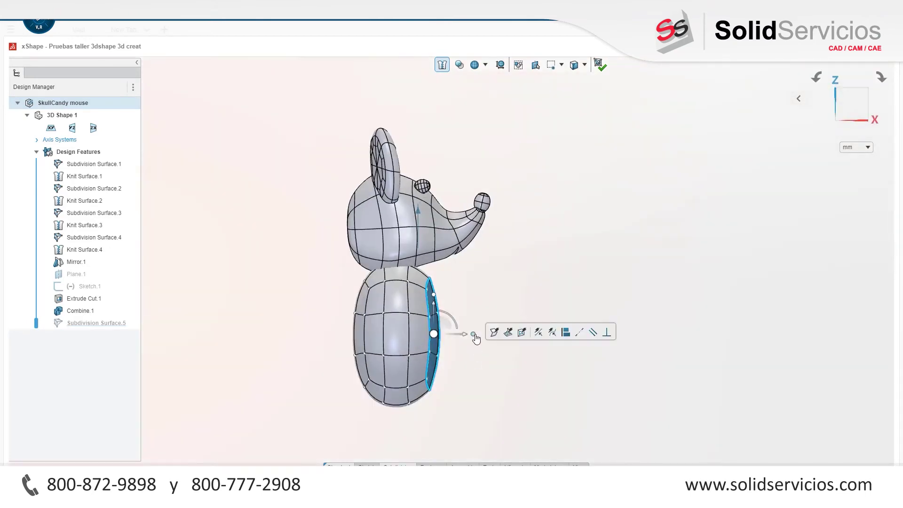
left_click_drag(467, 340, 474, 342)
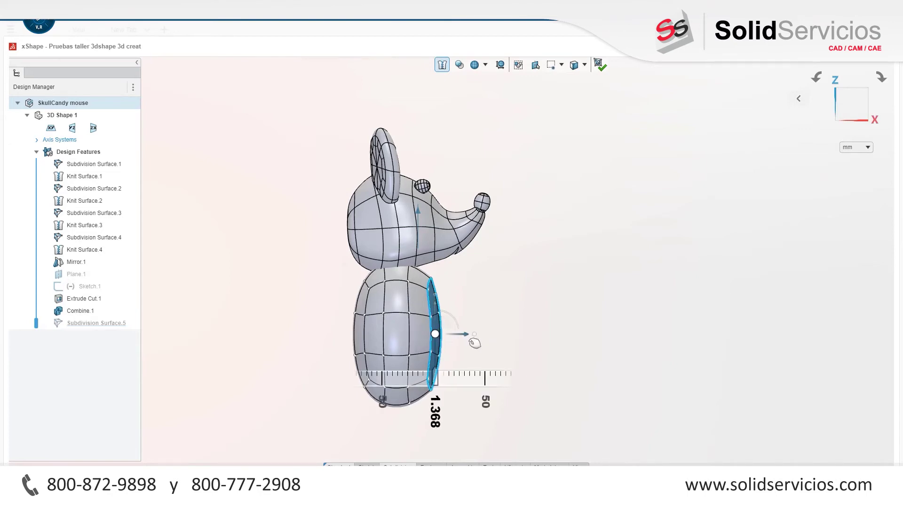
left_click(490, 359)
middle_click_drag(490, 358, 410, 358)
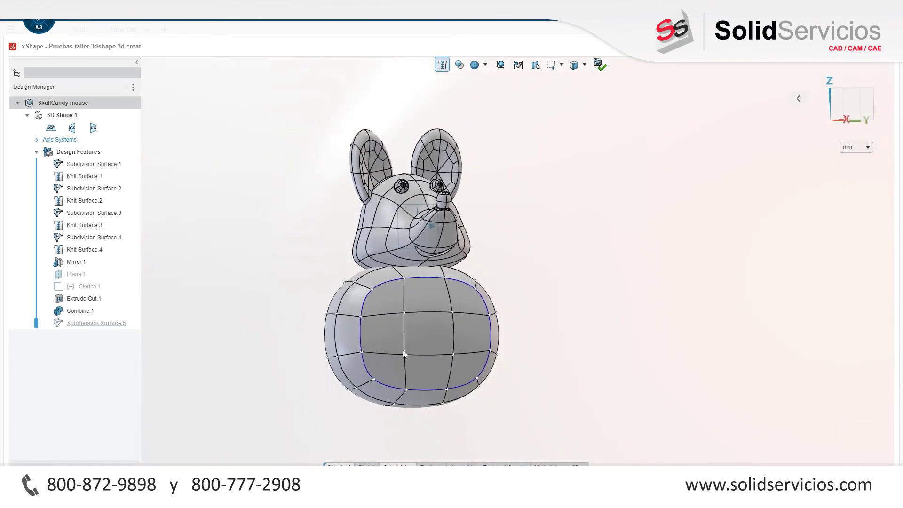
Select the nine front panel faces and apply Inset to create a bordered outline
left_click(382, 297)
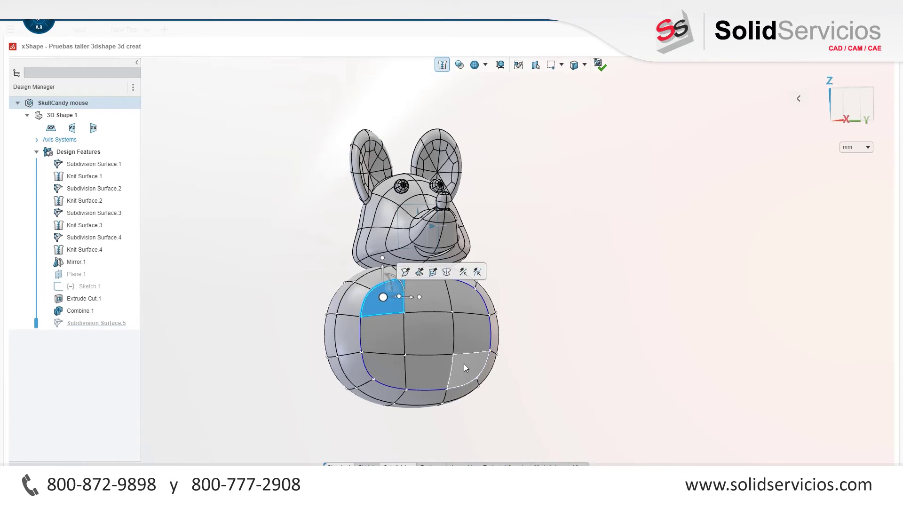
left_click(445, 348, "ctrl")
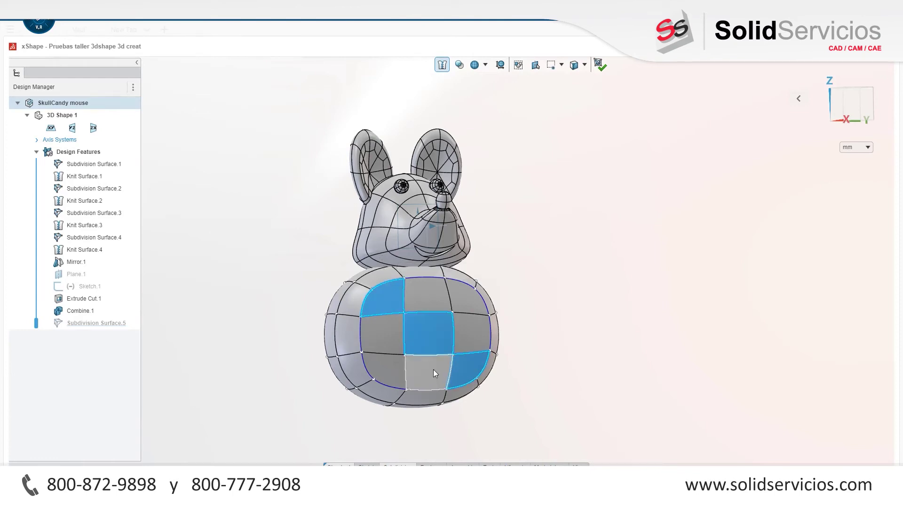
left_click(433, 368, "ctrl")
left_click(386, 370, "ctrl")
left_click(383, 335, "ctrl")
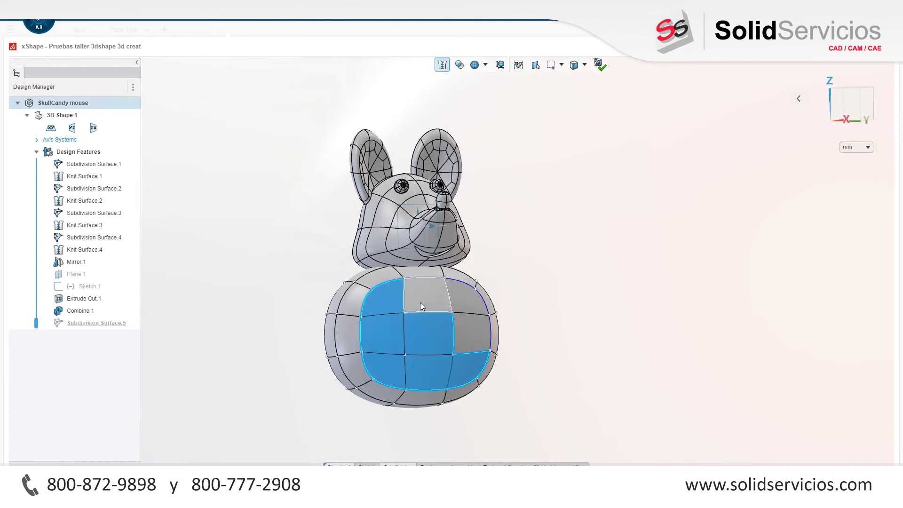
left_click(470, 336, "ctrl")
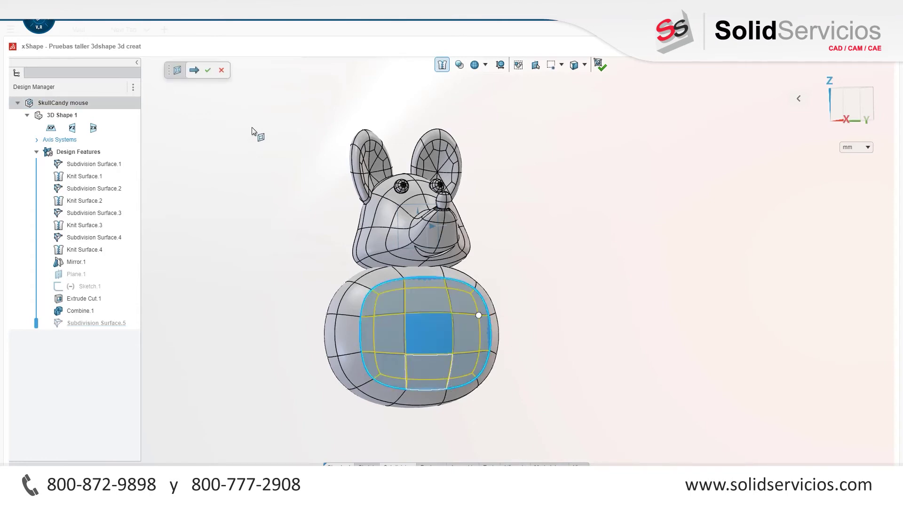
left_click(208, 71)
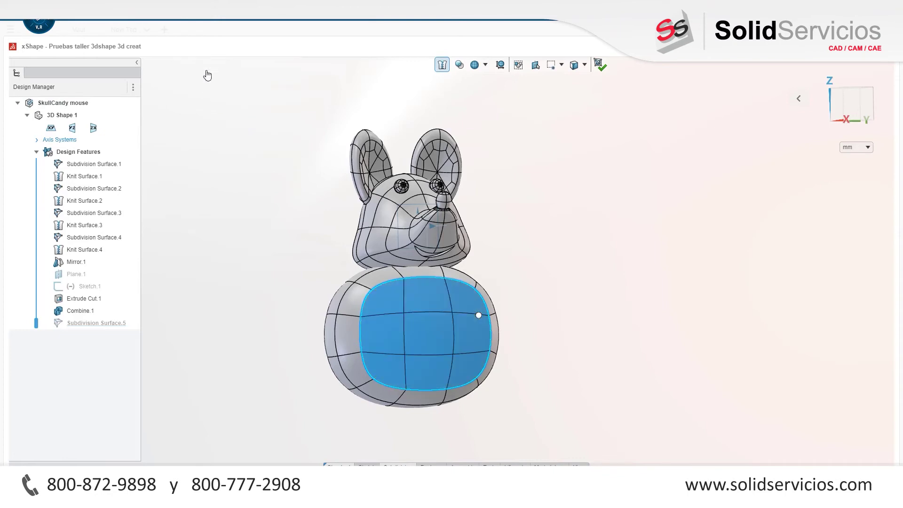
left_click(265, 201)
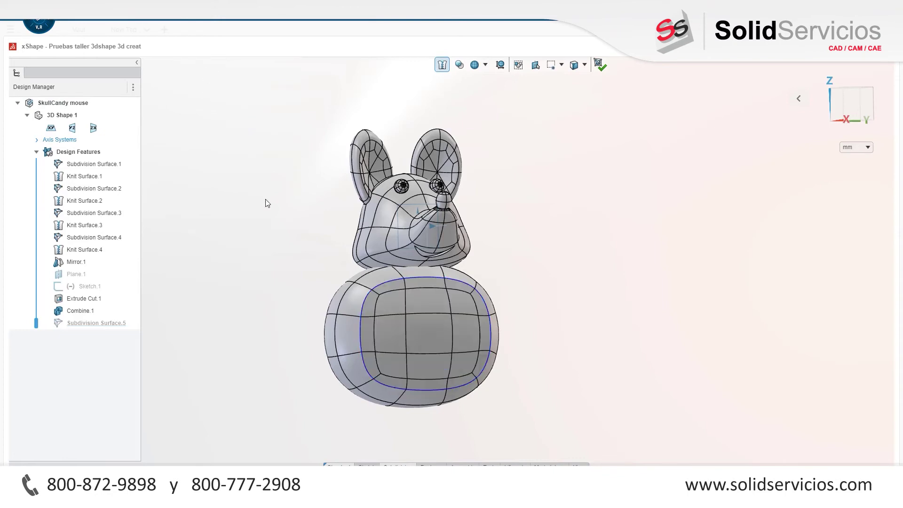
Select the nine inner panel faces inside the inset border
left_click(399, 305)
mouse_move(399, 306)
middle_mouse_down()
mouse_move(435, 297)
mouse_move(416, 305)
middle_mouse_up()
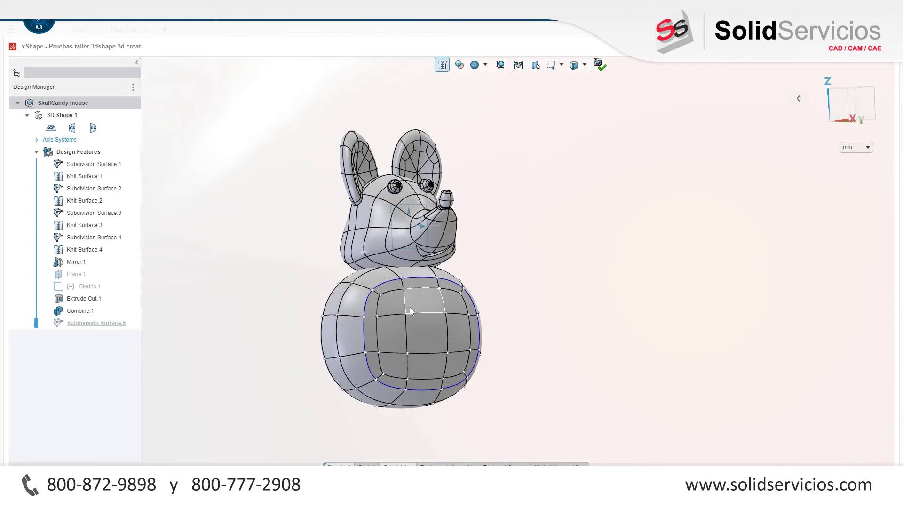
mouse_move(388, 307)
middle_mouse_down()
mouse_move(453, 322)
mouse_move(393, 308)
middle_mouse_up()
left_click(391, 306)
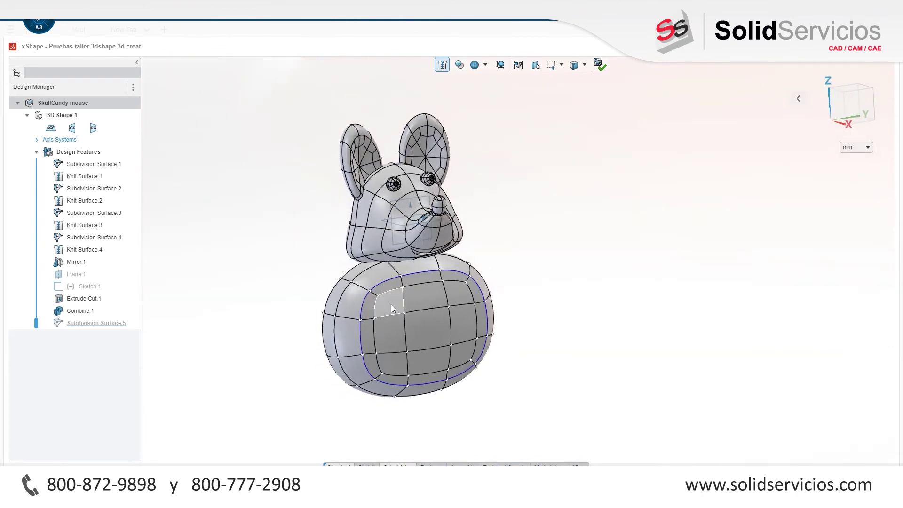
left_click(392, 305)
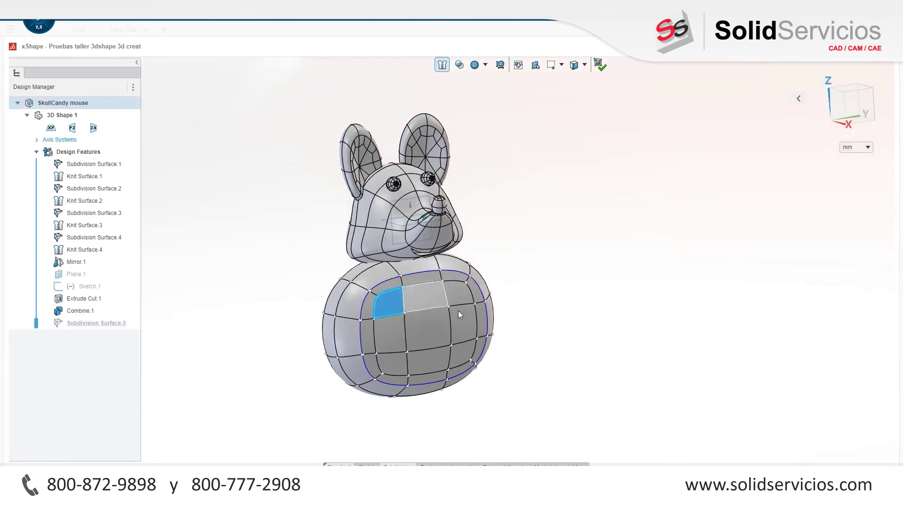
left_click(456, 298)
left_click(426, 297)
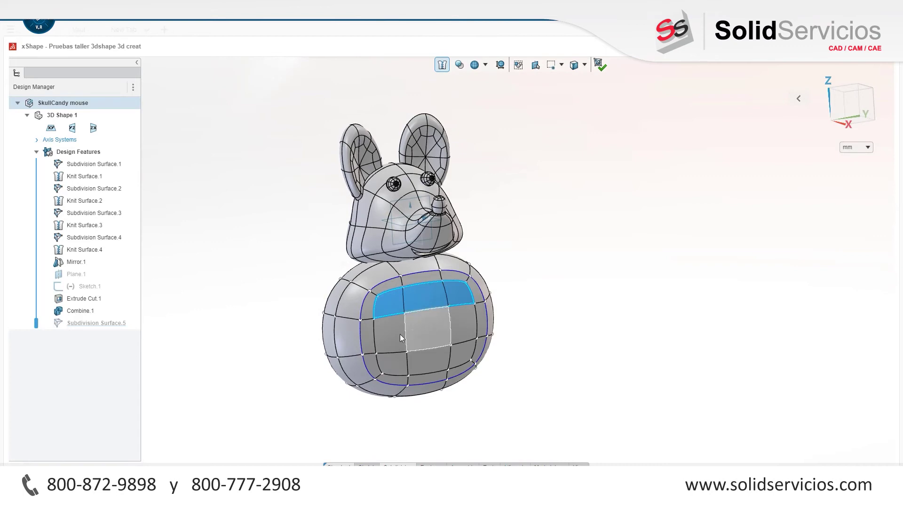
left_click(397, 334)
left_click(401, 363)
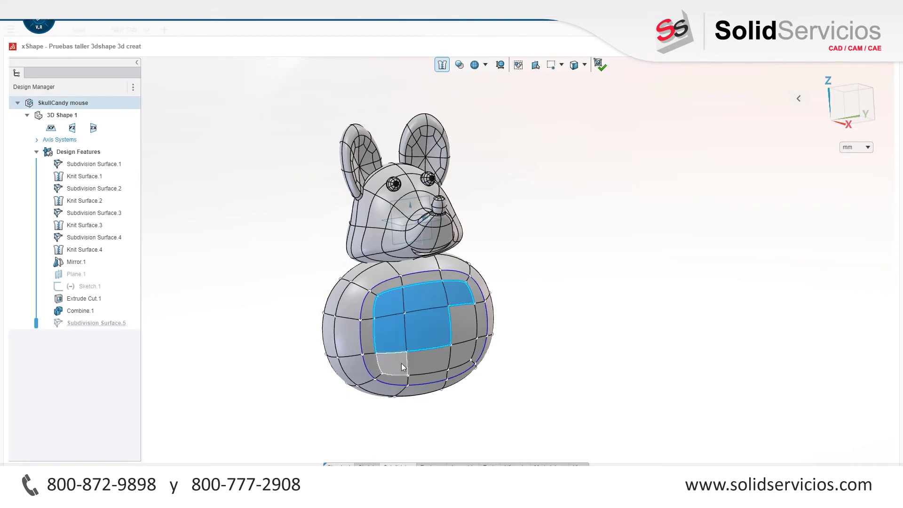
left_click(456, 355)
left_click(456, 334)
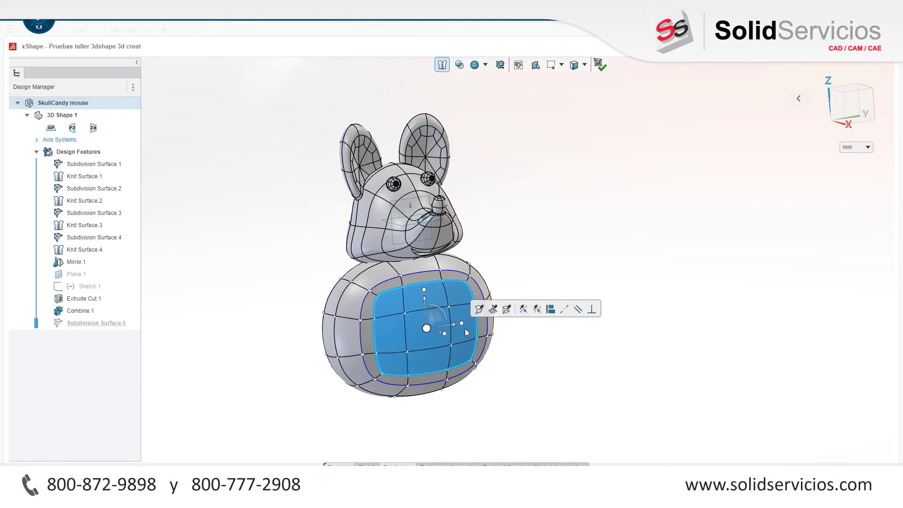
left_click(478, 317)
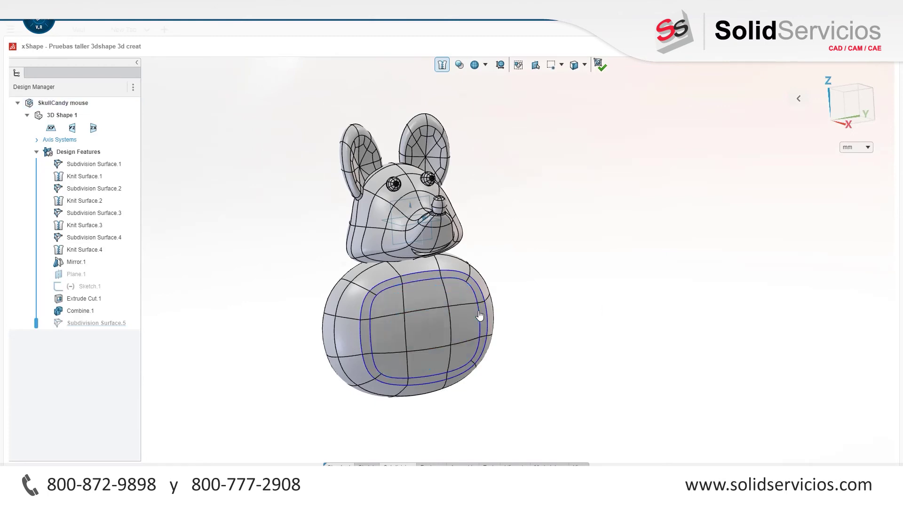
Reselect the panel faces column by column and recess them about 8.666 mm
middle_click_drag(474, 317, 405, 307)
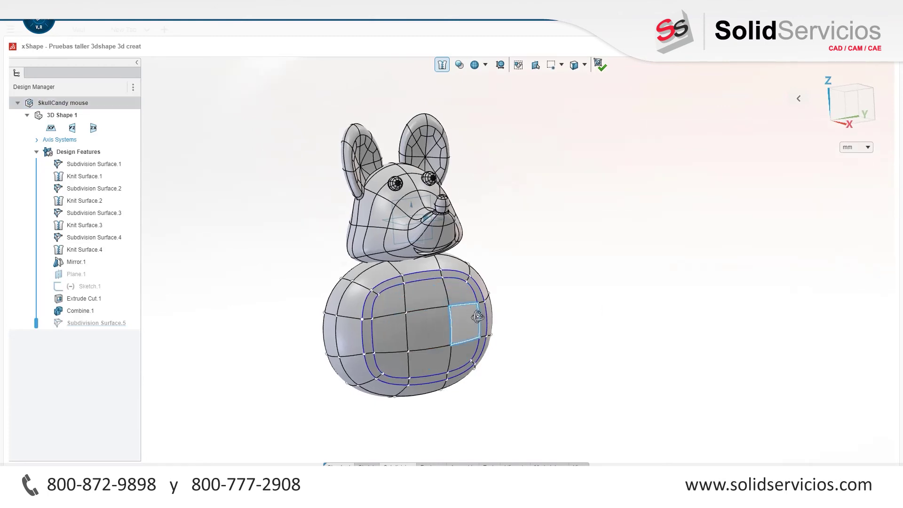
left_click(396, 308)
left_click(399, 329)
left_click(406, 358)
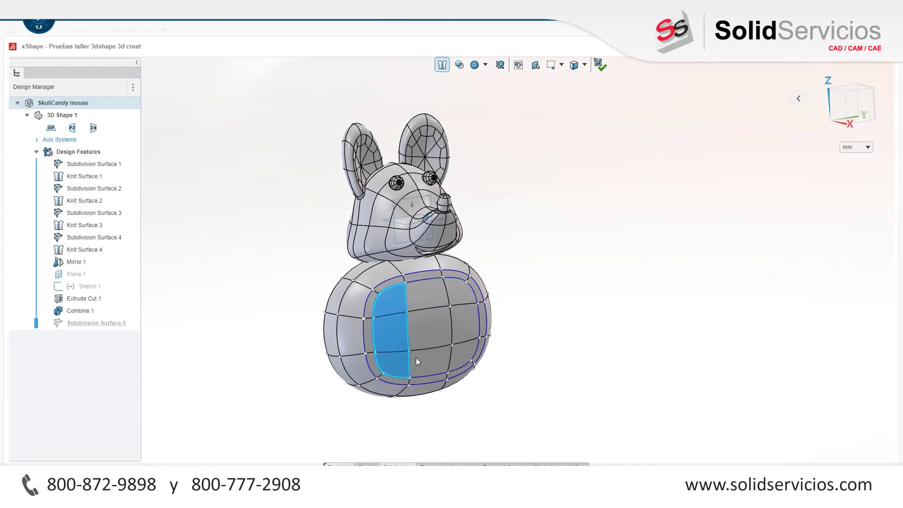
left_click(423, 334)
left_click(418, 303)
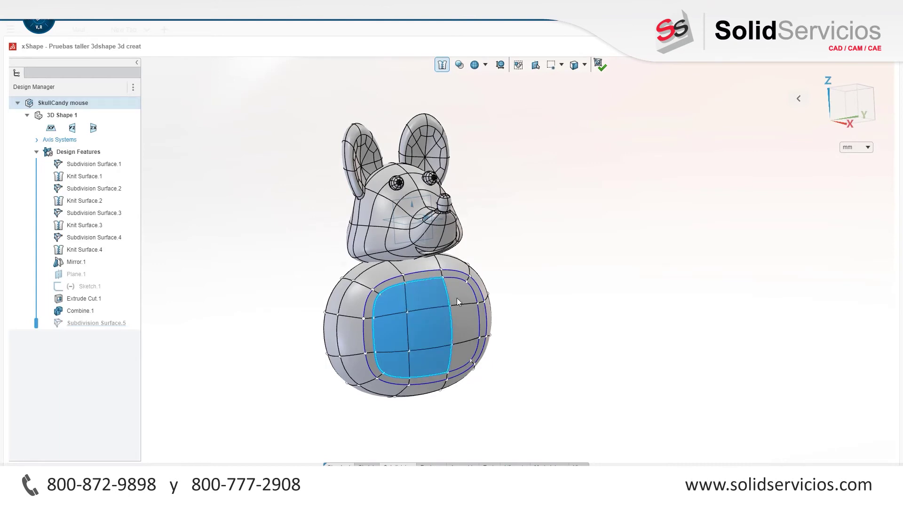
left_click(461, 327)
left_click(464, 351)
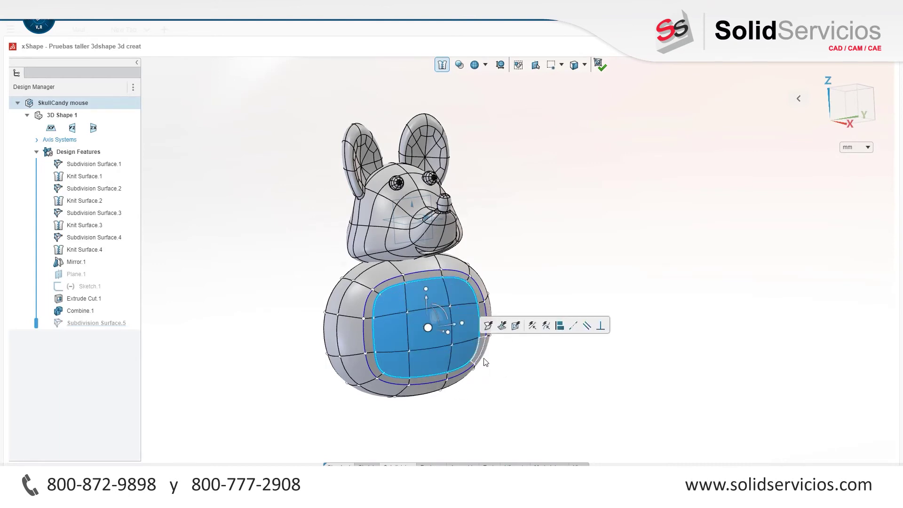
key("ctrl+Right")
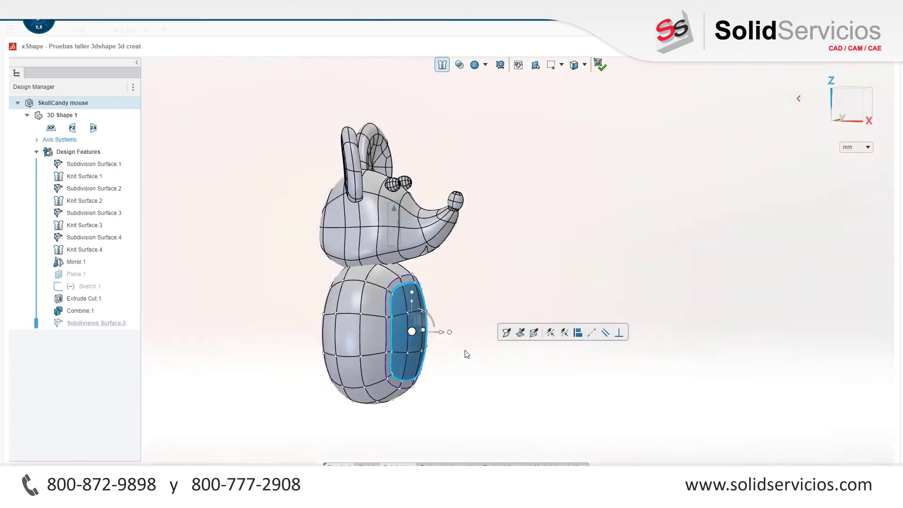
left_click_drag(445, 335, 434, 333)
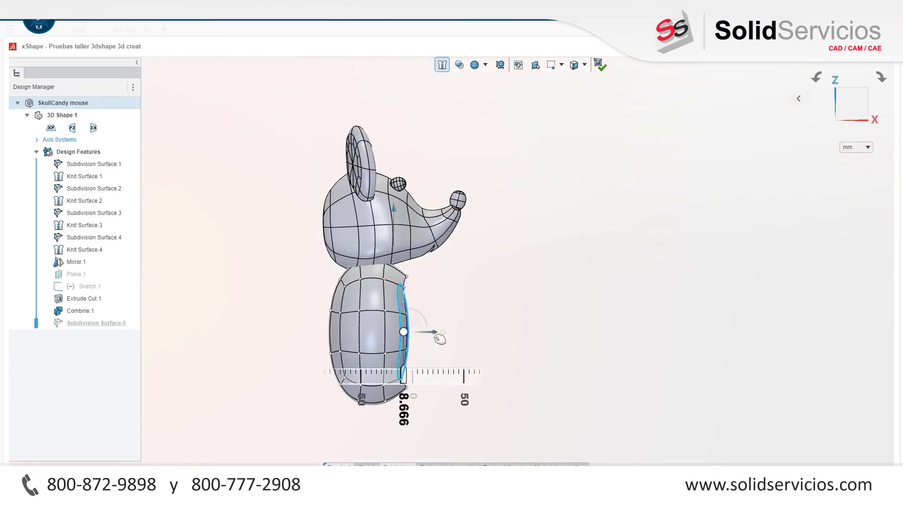
middle_click_drag(443, 347, 371, 346)
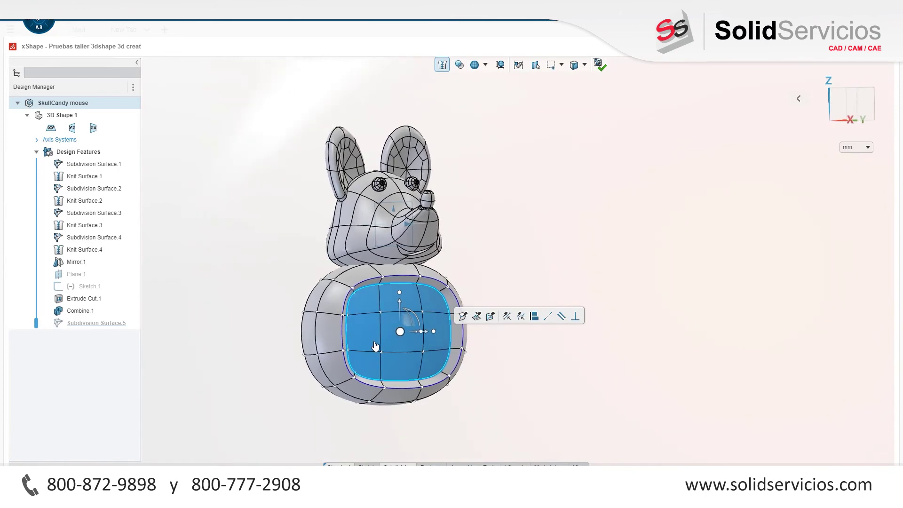
left_click(235, 369)
mouse_move(235, 369)
middle_mouse_down()
mouse_move(221, 370)
mouse_move(309, 360)
mouse_move(247, 365)
middle_mouse_up()
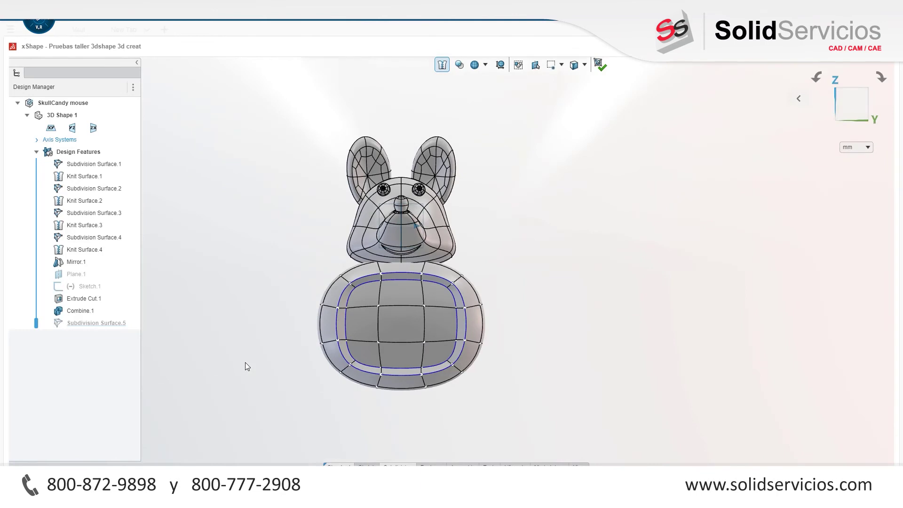
scroll(359, 410, "up", 3)
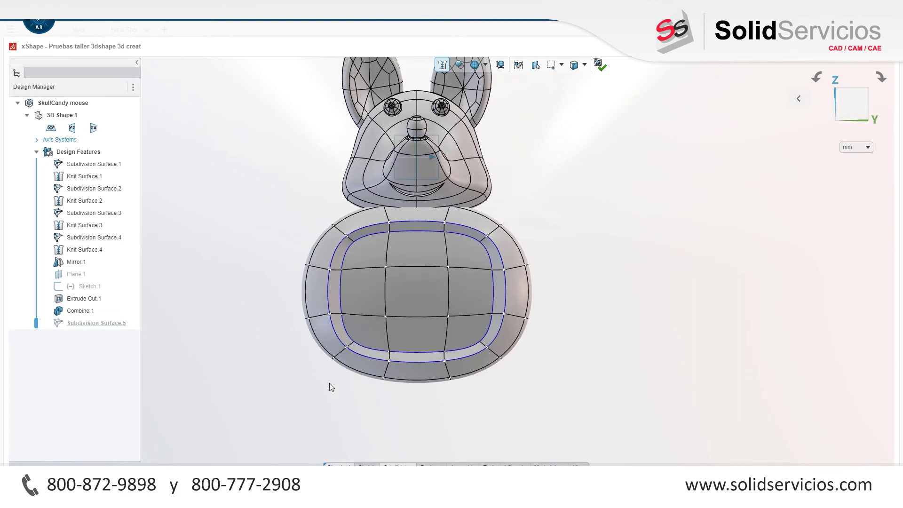
scroll(329, 330, "up", 2)
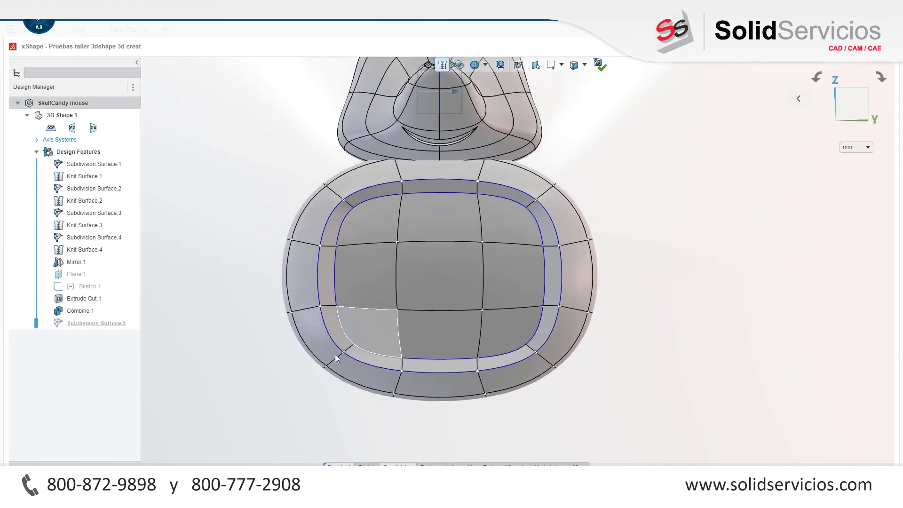
mouse_move(319, 411)
middle_mouse_down()
mouse_move(369, 391)
mouse_move(439, 383)
mouse_move(428, 271)
mouse_move(465, 229)
middle_mouse_up()
Select the bottom ring of underside faces to rework the body's lower rim into an open edge
left_click(465, 228)
left_click(452, 200, "ctrl")
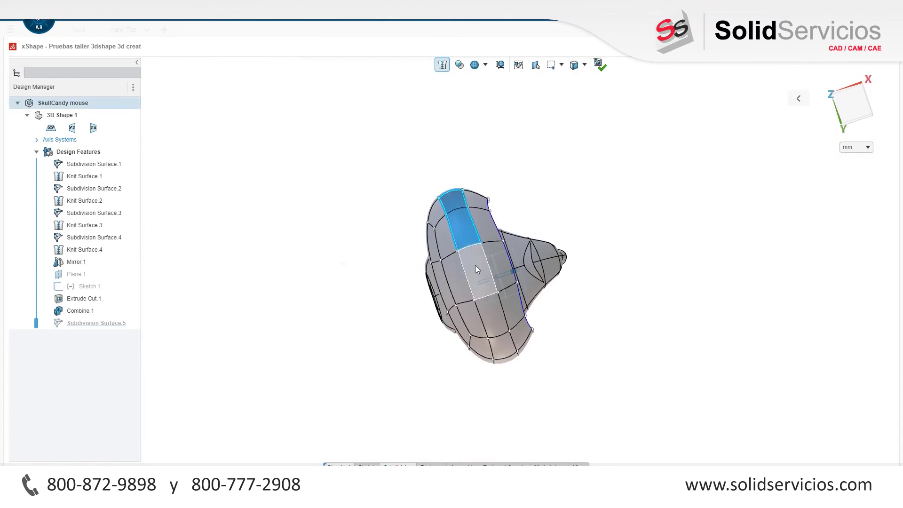
left_click(475, 265, "ctrl")
left_click(492, 314, "ctrl")
left_click(502, 345, "ctrl")
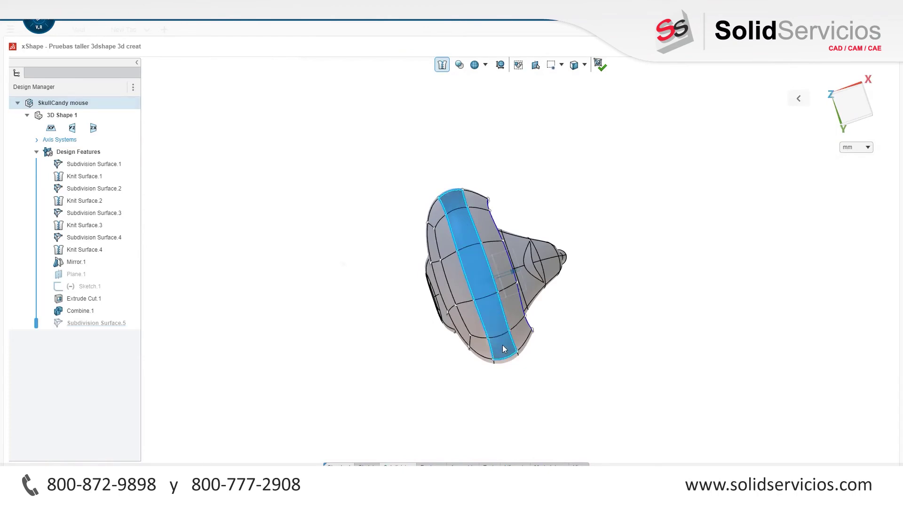
mouse_move(502, 345)
middle_mouse_down()
mouse_move(463, 381)
mouse_move(417, 401)
middle_mouse_up()
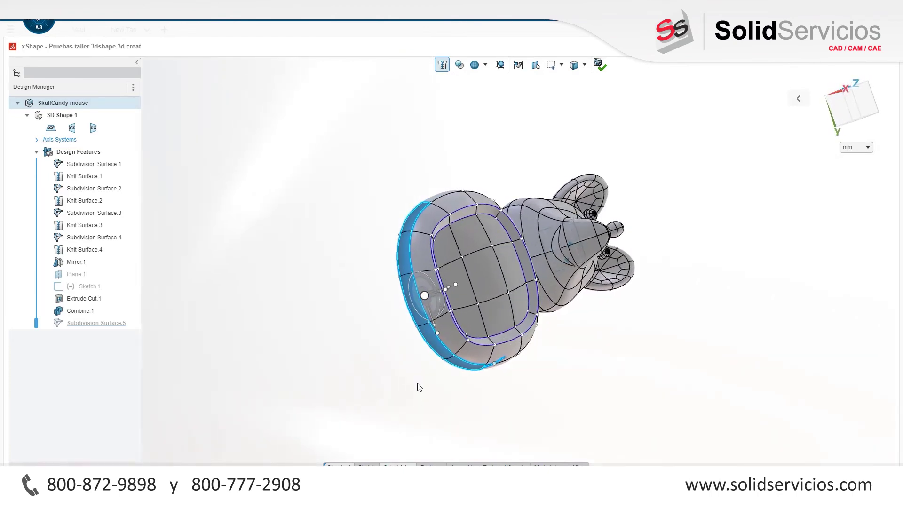
middle_click_drag(417, 342, 483, 361)
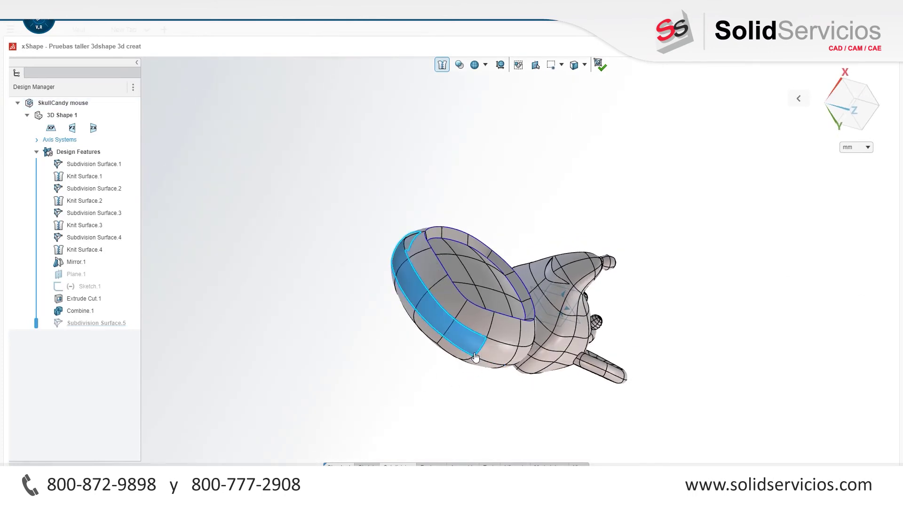
mouse_move(396, 359)
middle_mouse_down()
mouse_move(435, 417)
mouse_move(354, 440)
middle_mouse_up()
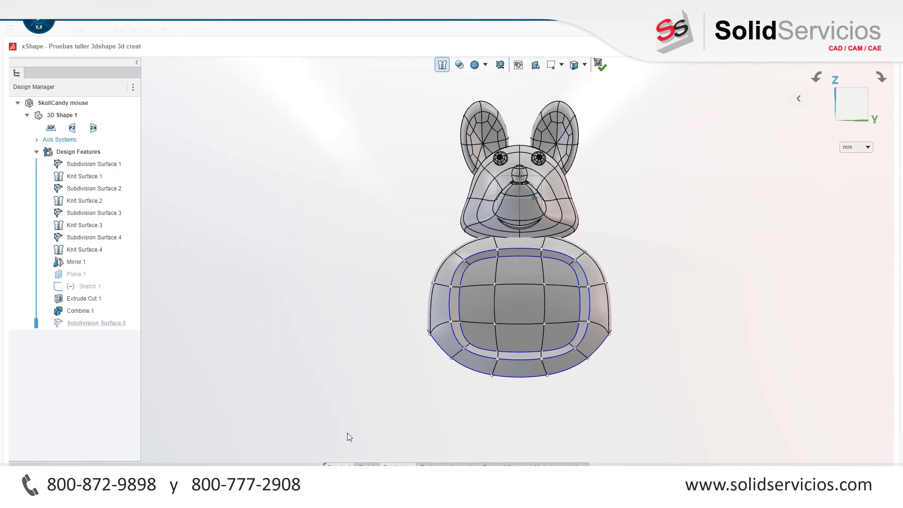
scroll(384, 378, "up", 2)
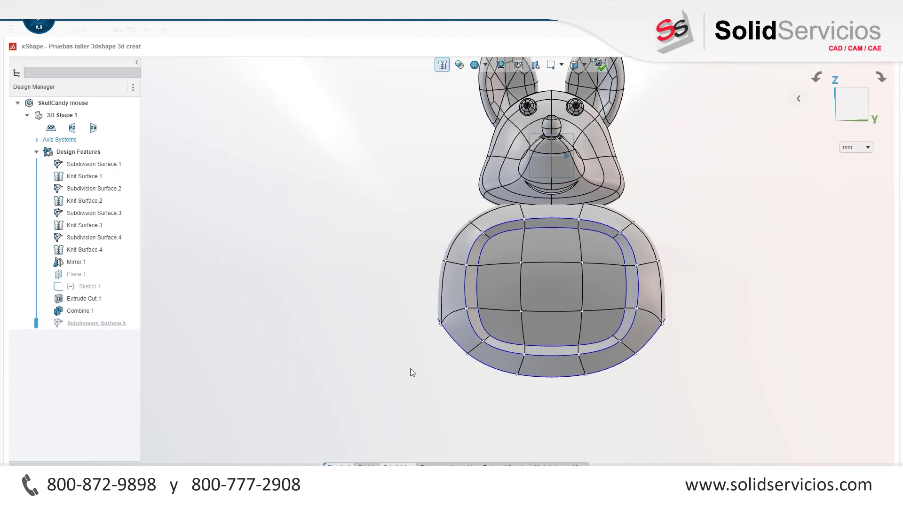
middle_click_drag(410, 368, 447, 381)
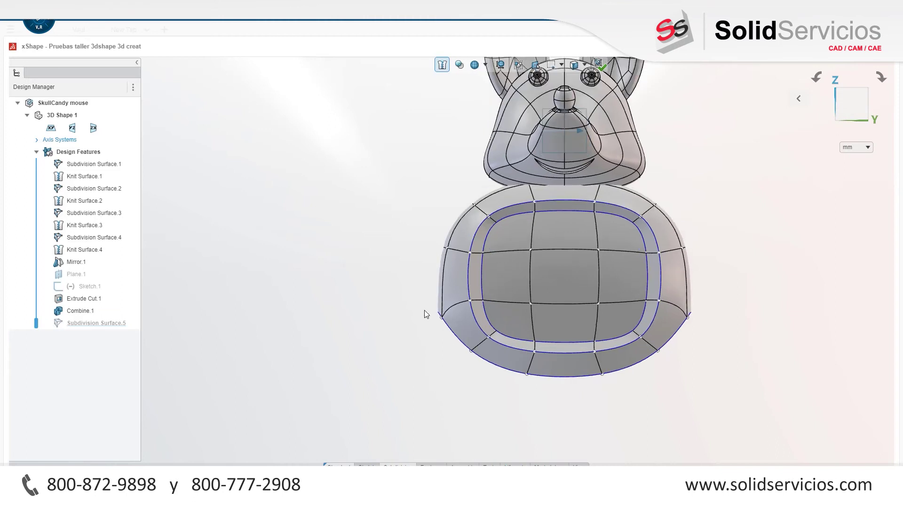
middle_click_drag(424, 311, 440, 350)
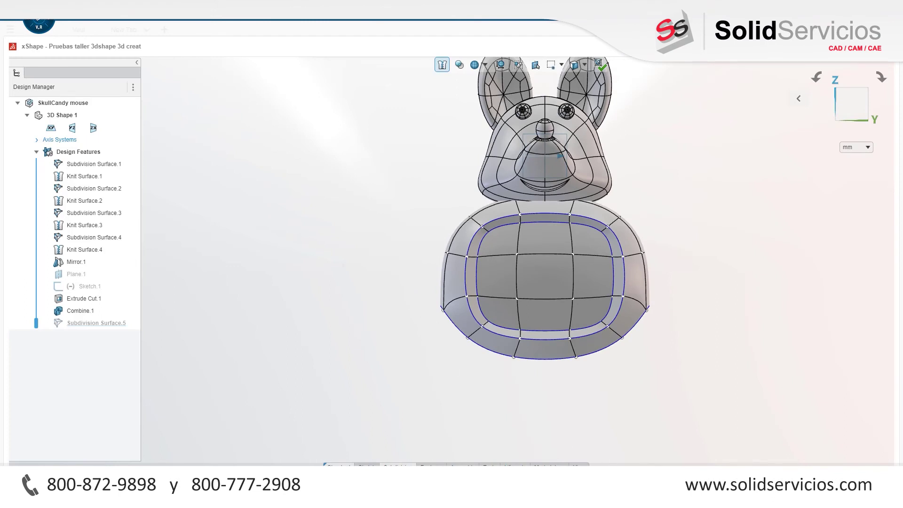
Apply symmetry about the ZX plane and box-select the lower-left rim vertices
left_click(446, 471)
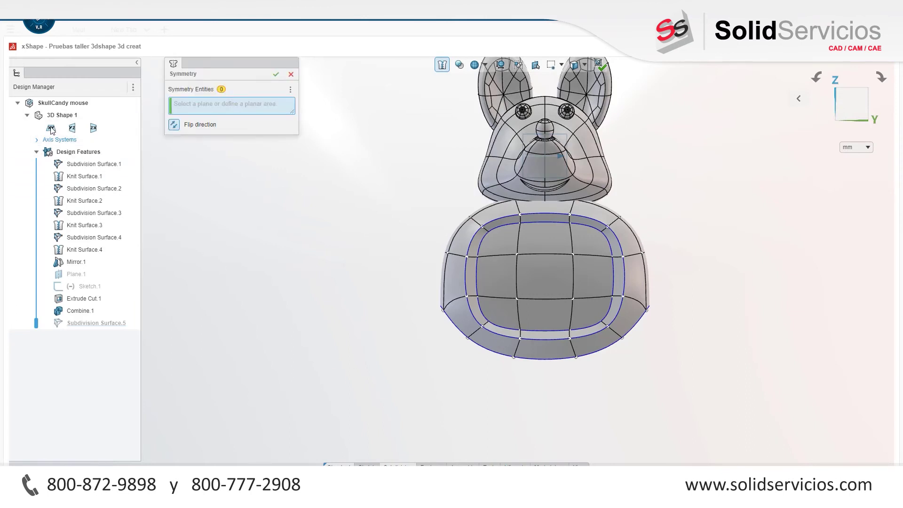
left_click(93, 128)
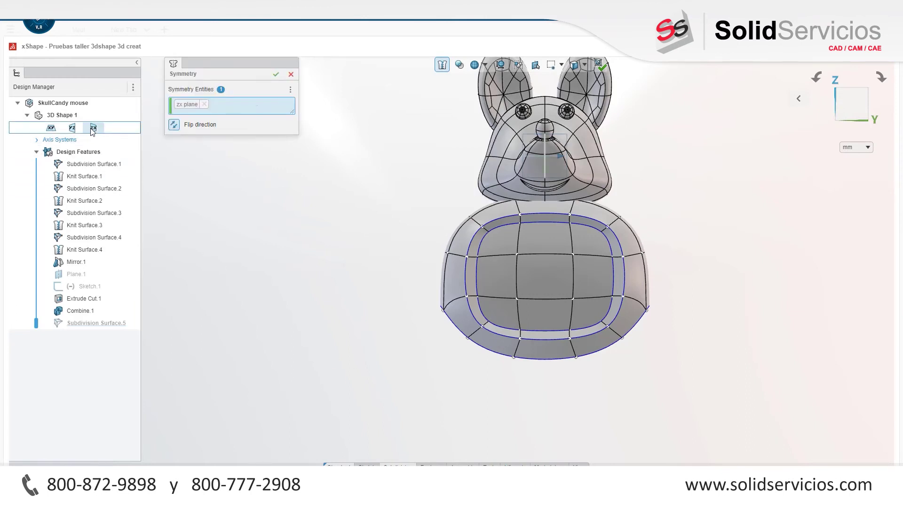
left_click(275, 74)
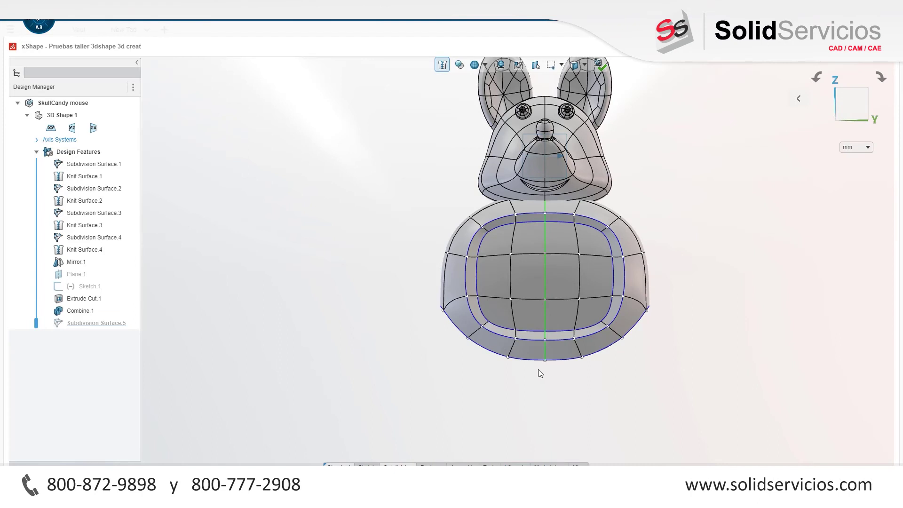
mouse_move(538, 369)
left_mouse_down()
mouse_move(479, 353)
mouse_move(464, 335)
left_mouse_up()
Line-align the lower-left rim vertices so they sit level along the body's base
left_click_drag(436, 294, 436, 299)
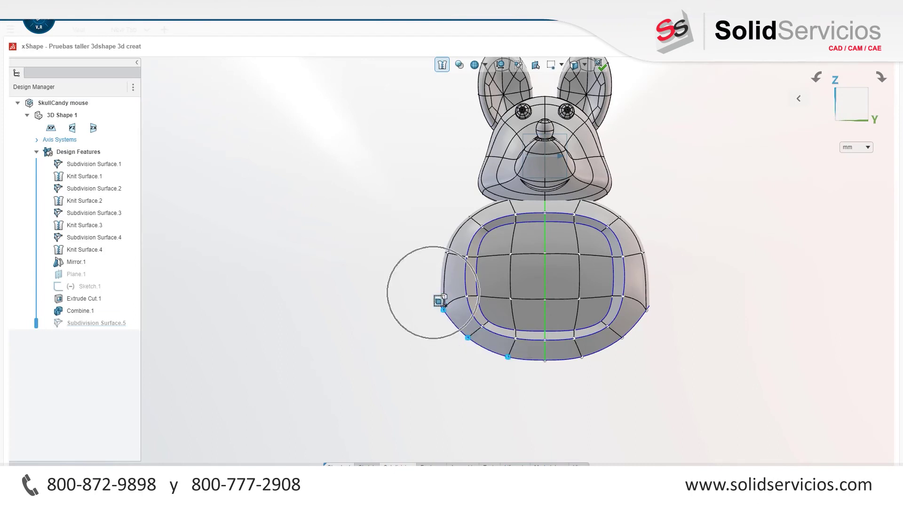
left_click(463, 269)
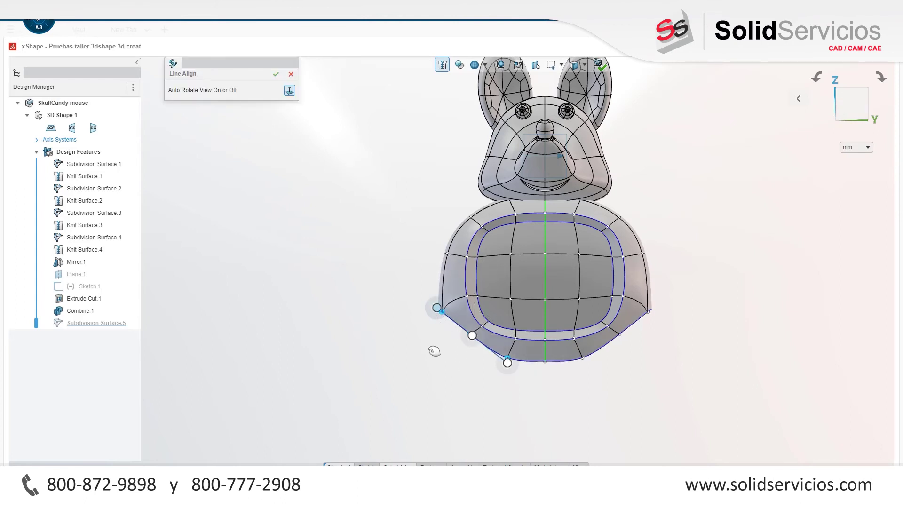
left_click_drag(437, 307, 430, 365)
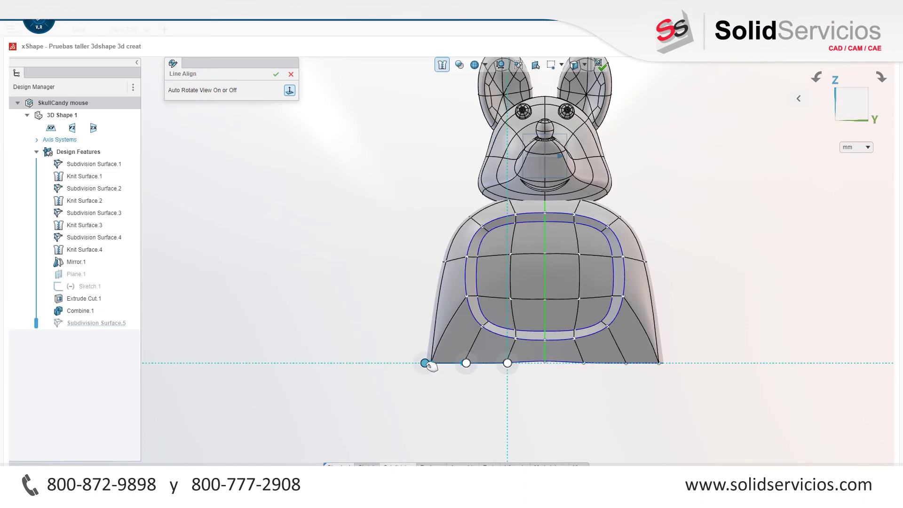
left_click_drag(430, 366, 429, 365)
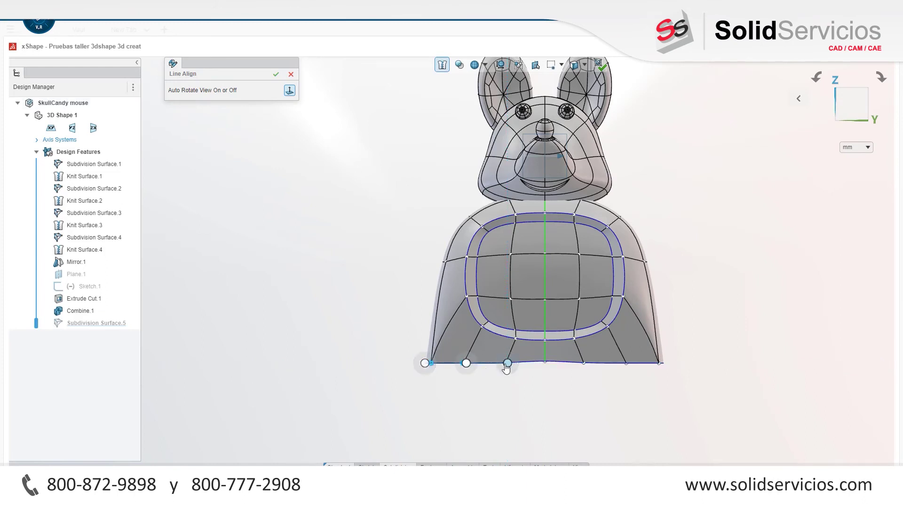
left_click_drag(506, 368, 521, 376)
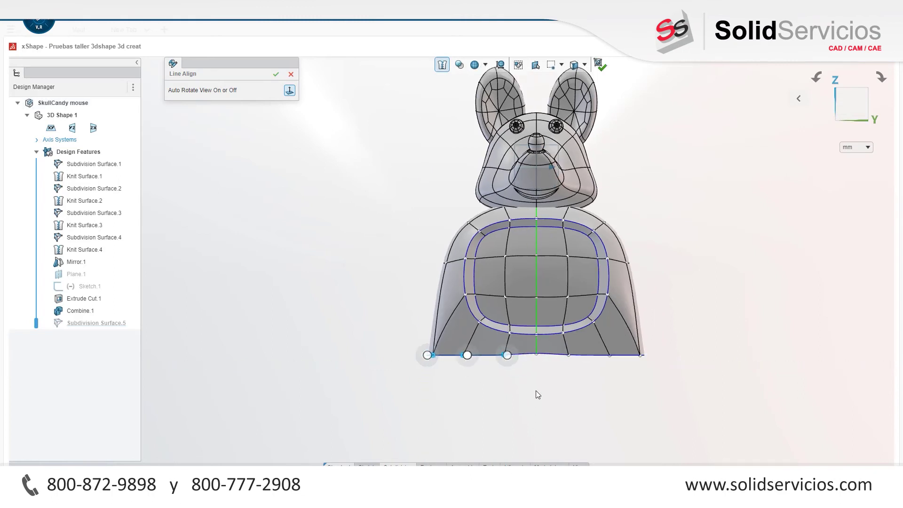
scroll(535, 390, "up", 2)
scroll(548, 381, "up", 2)
scroll(550, 385, "up", 1)
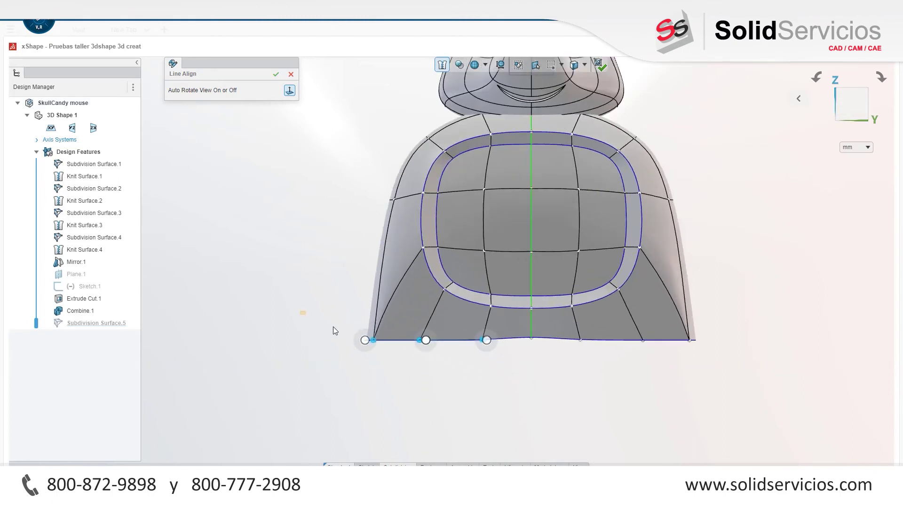
left_click_drag(301, 311, 558, 395)
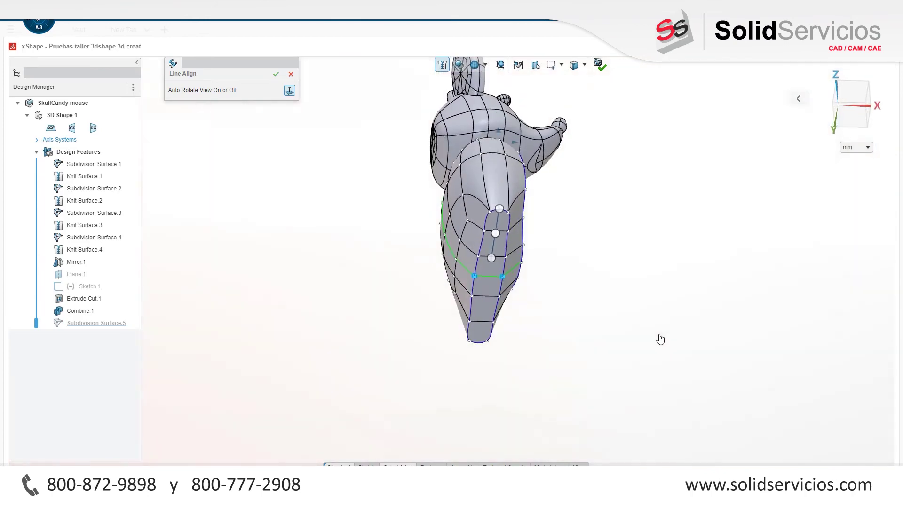
Apply the rim line alignment, then drag the central face strip downward
left_click(276, 74)
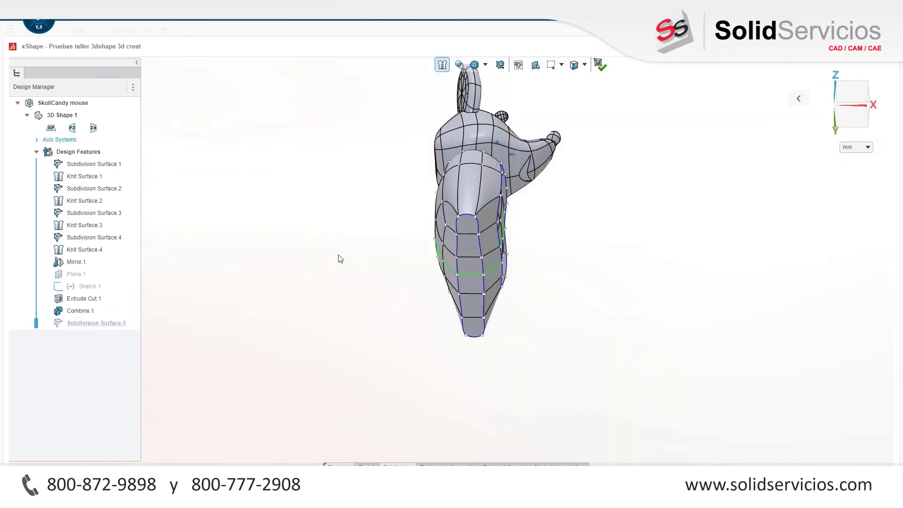
left_click(486, 215)
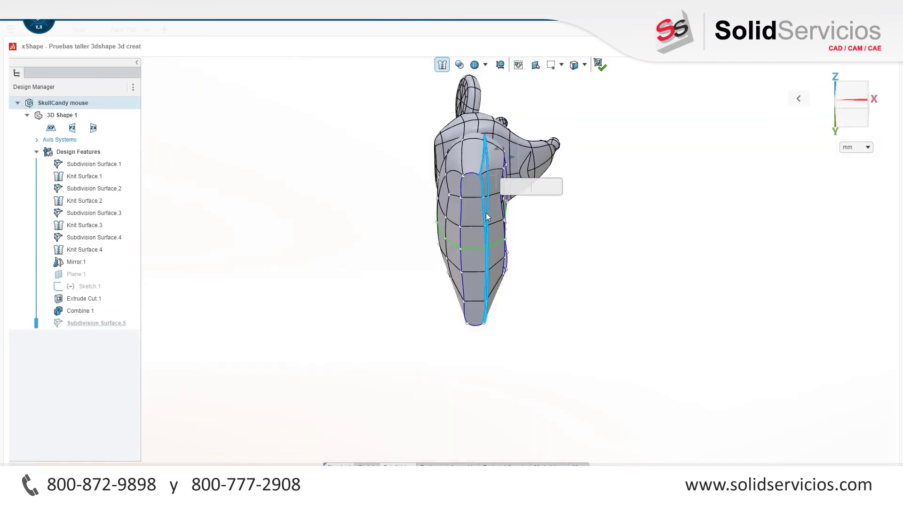
left_click(470, 189)
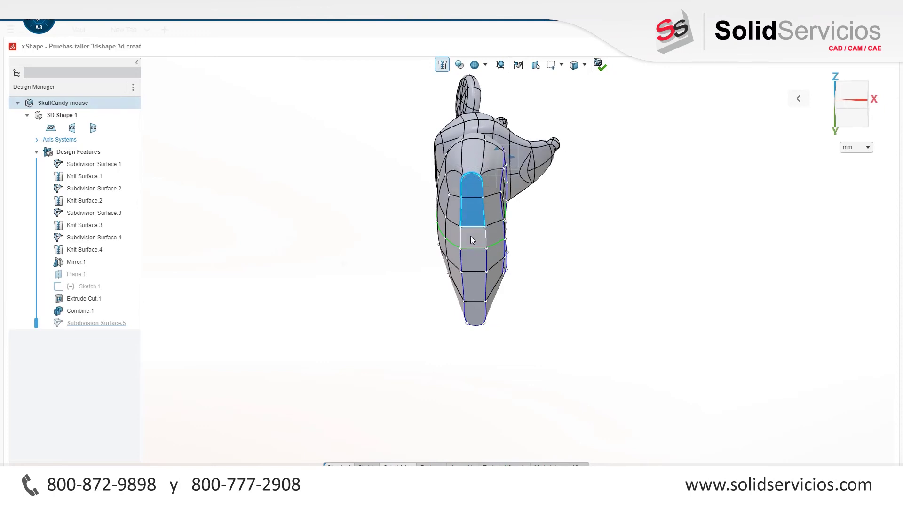
left_click(473, 292)
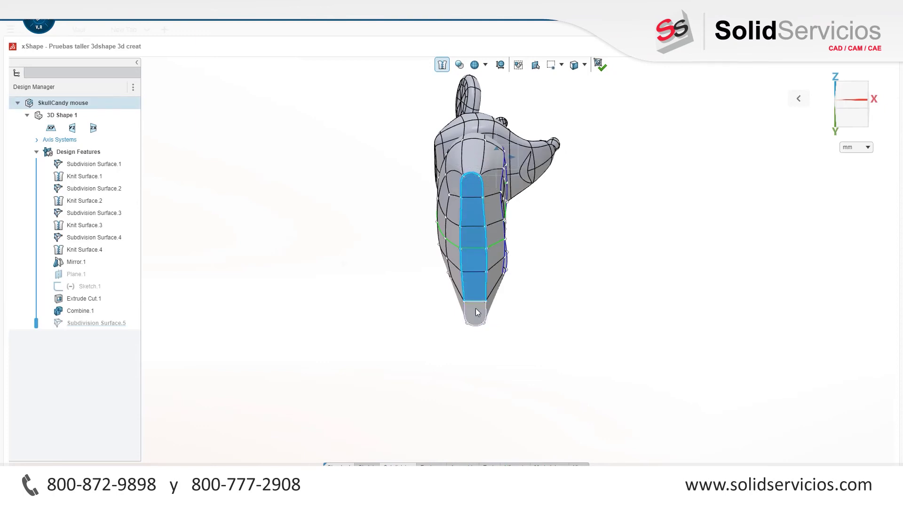
left_click(475, 309)
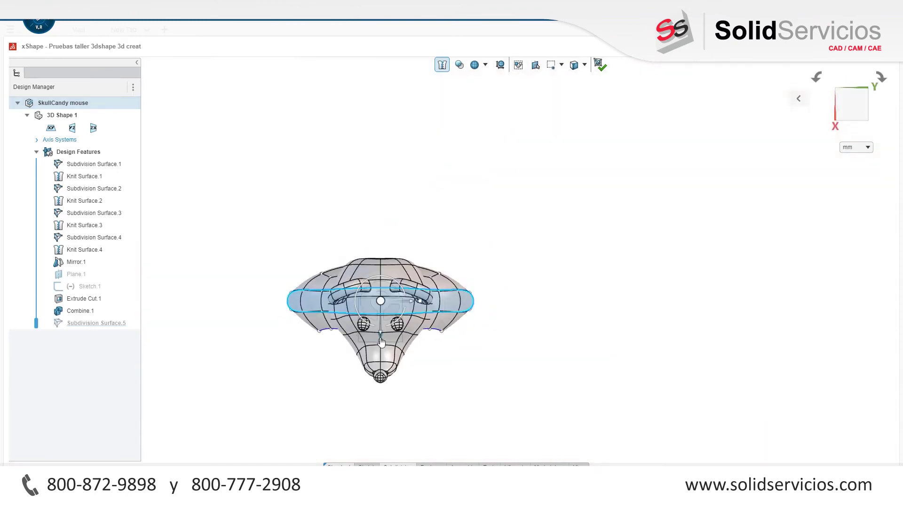
left_click_drag(382, 345, 385, 369)
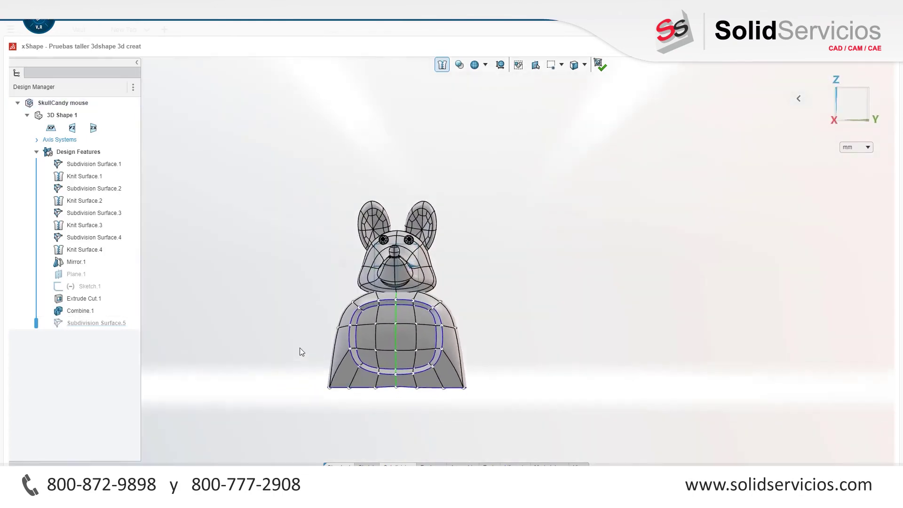
Box-select all the vertices along the bottom rim of the lower body
mouse_move(302, 352)
middle_mouse_down()
mouse_move(350, 357)
mouse_move(289, 356)
mouse_move(312, 365)
mouse_move(296, 372)
mouse_move(329, 369)
middle_mouse_up()
scroll(380, 362, "up", 3)
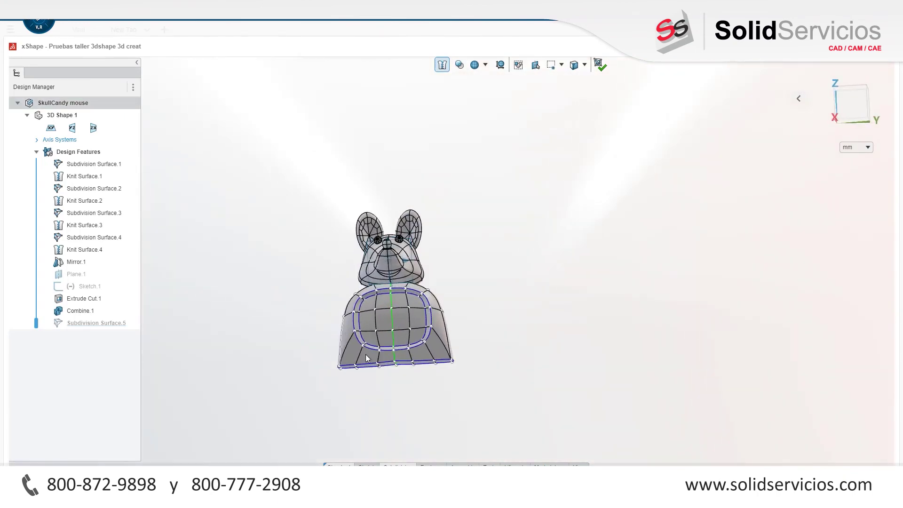
left_click(391, 363)
scroll(388, 364, "up", 3)
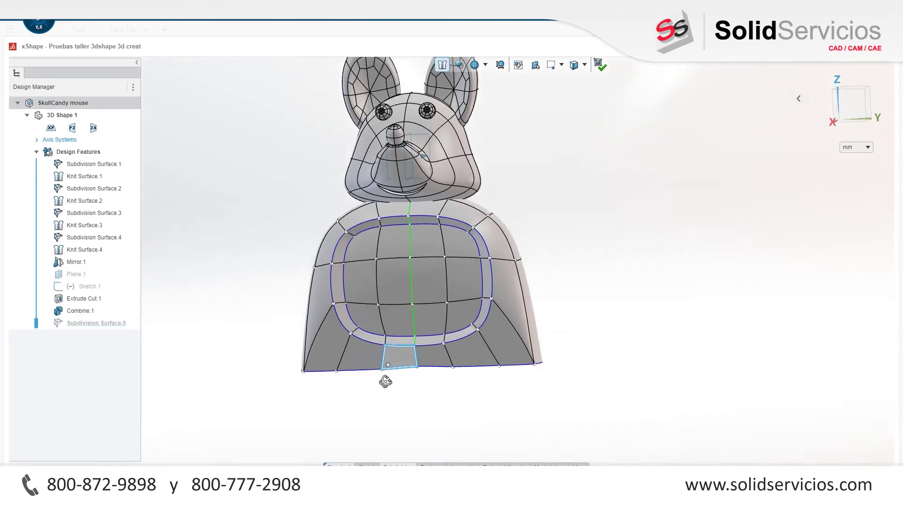
middle_click_drag(382, 345, 326, 355)
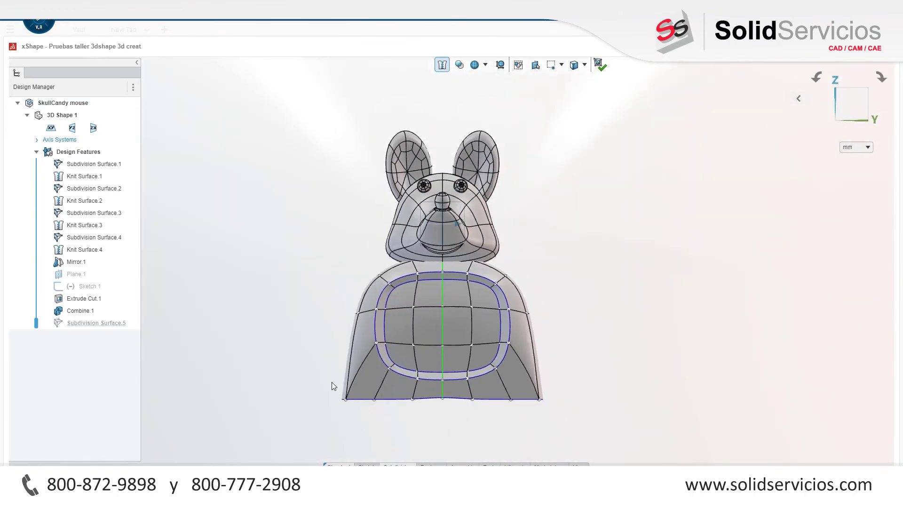
left_click_drag(307, 377, 443, 424)
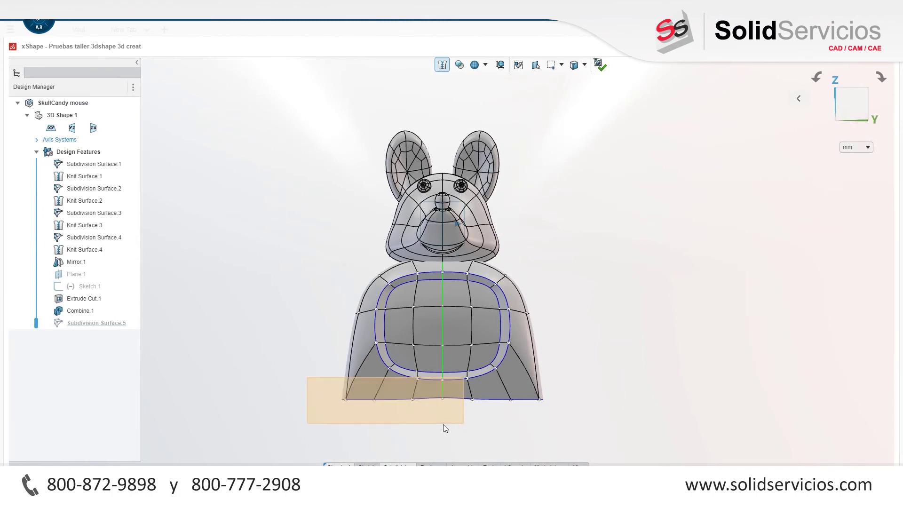
left_click(310, 399)
left_click_drag(318, 392, 563, 424)
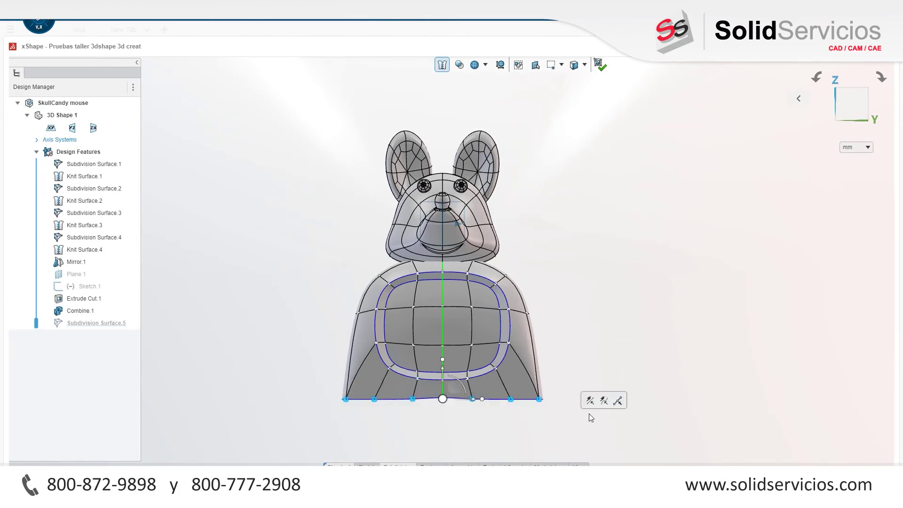
Apply Line Align to put the selected base vertices on one level line
left_click(590, 402)
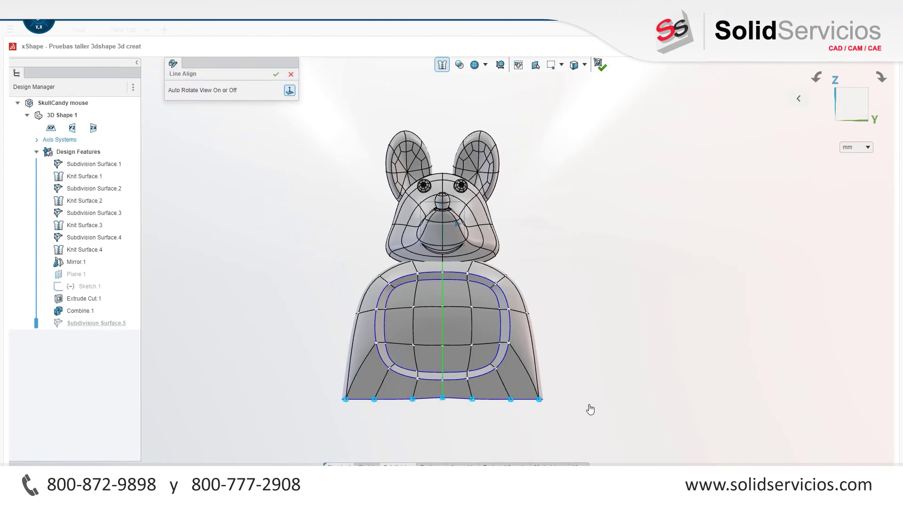
scroll(442, 398, "up", 1)
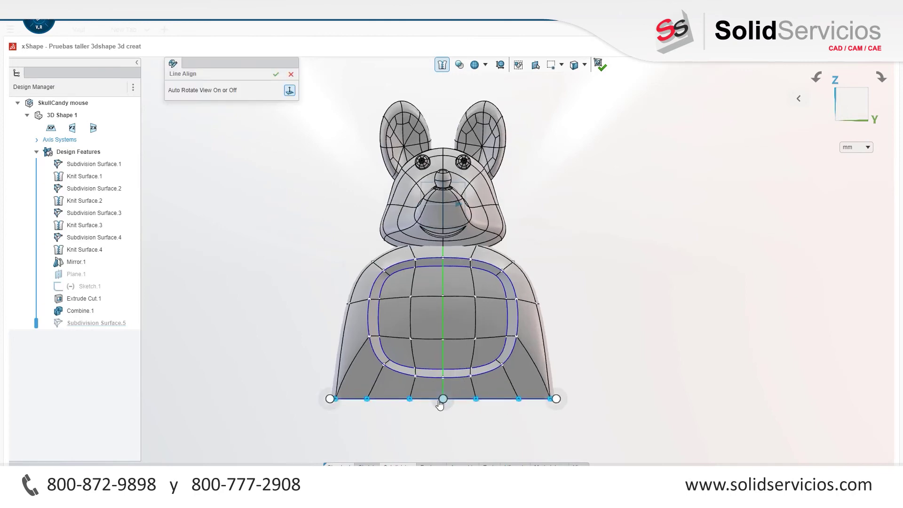
scroll(442, 399, "up", 3)
scroll(441, 399, "up", 2)
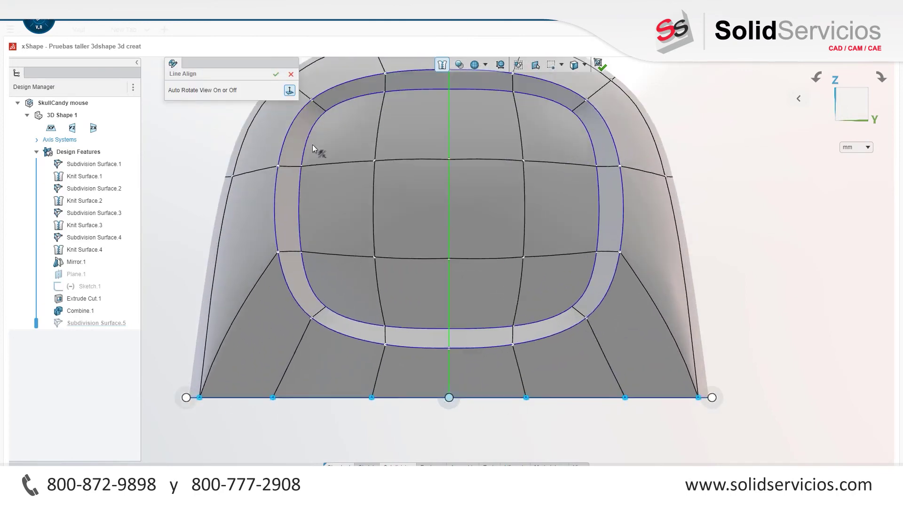
left_click(276, 75)
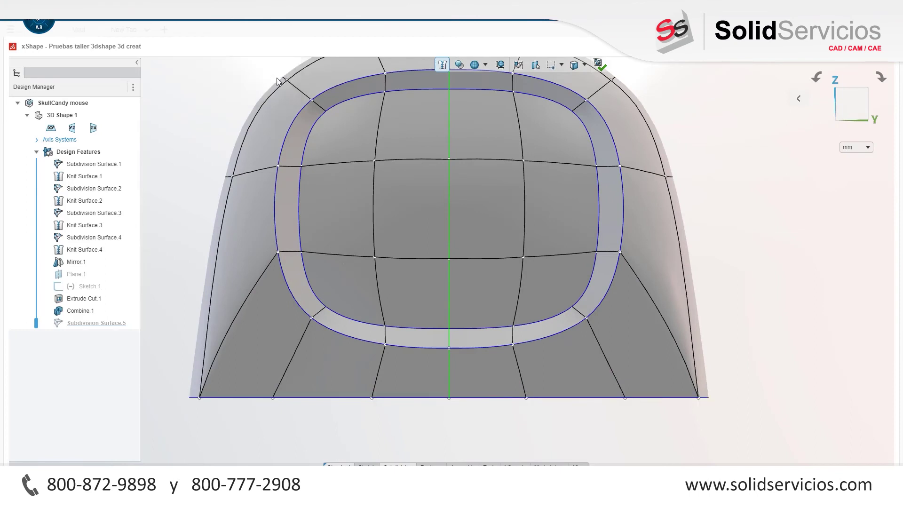
scroll(242, 257, "down", 1)
scroll(235, 270, "down", 1)
scroll(229, 283, "down", 1)
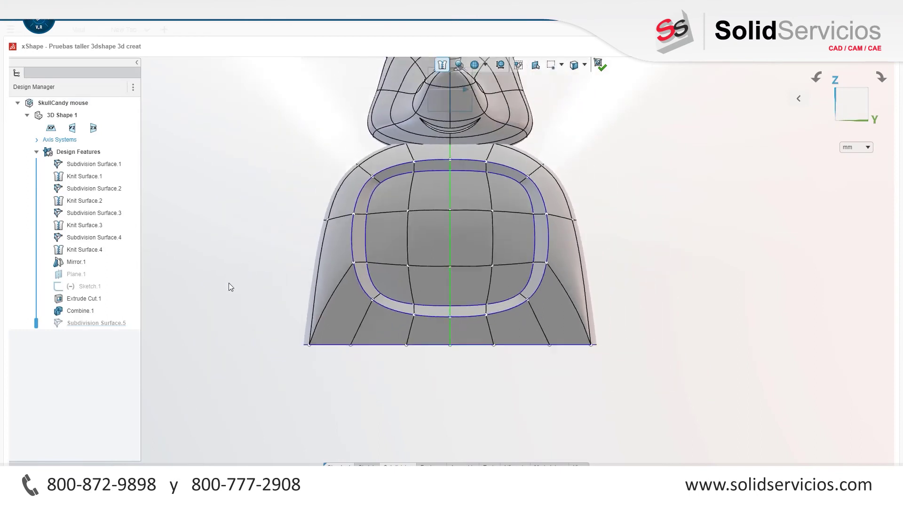
Finish the subdivision body as Knit Surface.5 and orbit around to inspect the snout
mouse_move(230, 285)
middle_mouse_down()
mouse_move(374, 295)
mouse_move(249, 293)
mouse_move(258, 306)
mouse_move(221, 298)
mouse_move(191, 307)
mouse_move(244, 322)
mouse_move(306, 302)
mouse_move(268, 311)
mouse_move(296, 308)
mouse_move(280, 314)
mouse_move(300, 333)
mouse_move(296, 322)
mouse_move(430, 219)
middle_mouse_up()
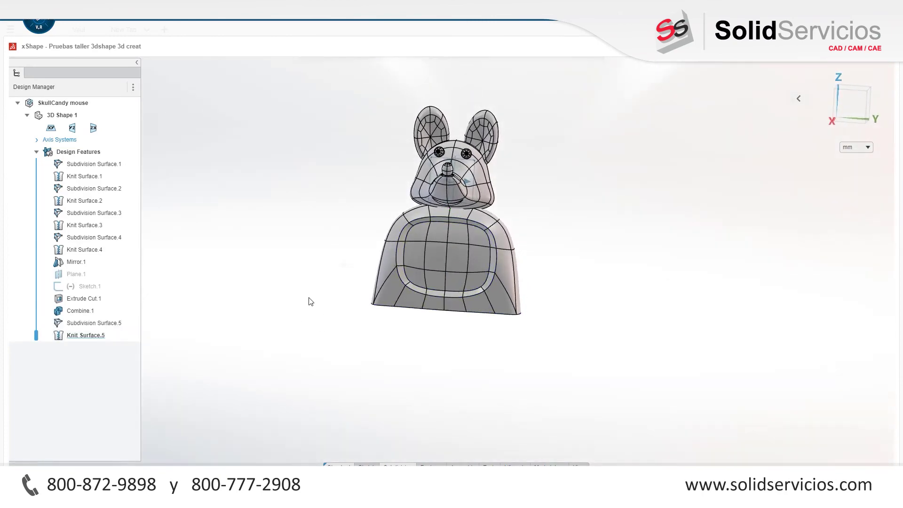
mouse_move(311, 302)
middle_mouse_down()
mouse_move(334, 286)
mouse_move(312, 304)
middle_mouse_up()
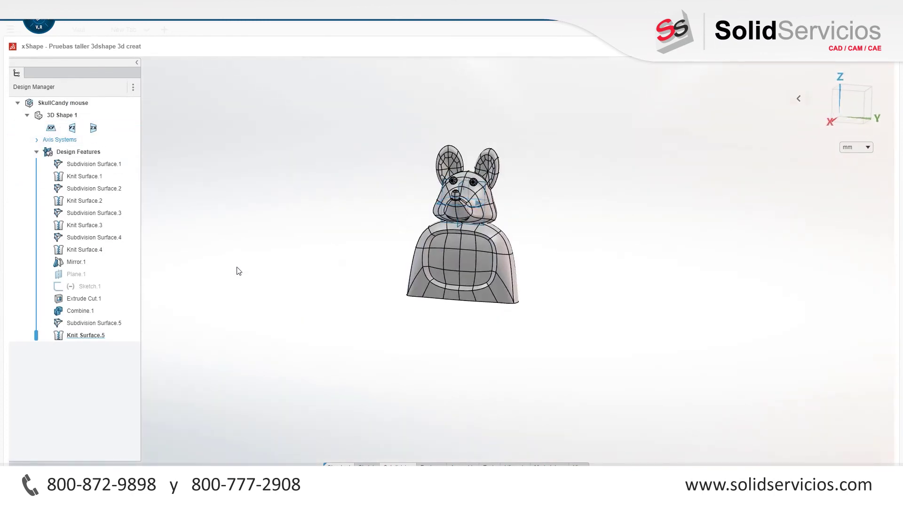
mouse_move(228, 280)
middle_mouse_down()
mouse_move(438, 306)
mouse_move(439, 298)
mouse_move(395, 278)
mouse_move(409, 275)
mouse_move(392, 275)
mouse_move(494, 279)
middle_mouse_up()
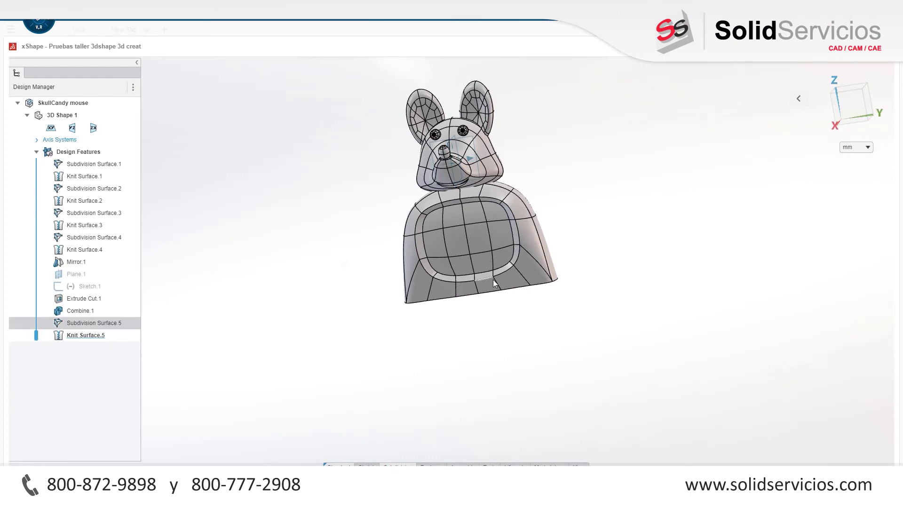
left_click(493, 279)
mouse_move(492, 280)
middle_mouse_down()
mouse_move(423, 296)
mouse_move(460, 302)
mouse_move(449, 308)
middle_mouse_up()
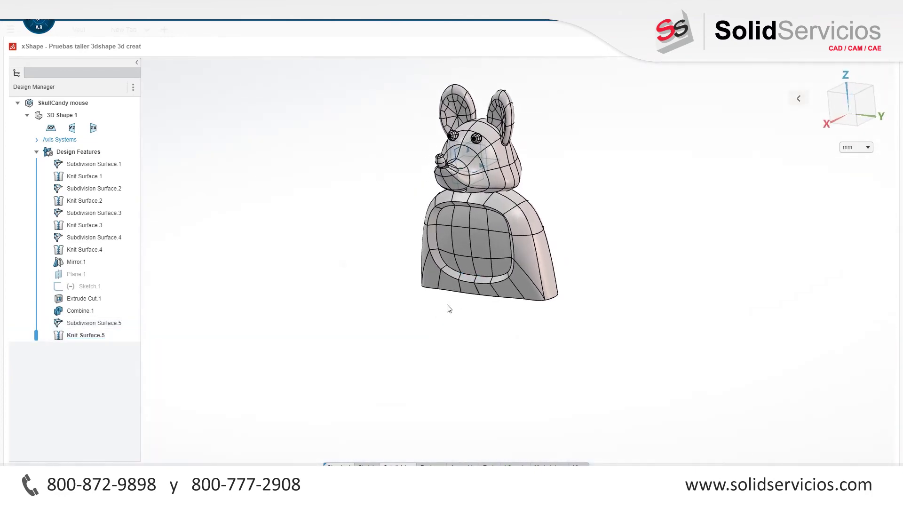
scroll(465, 294, "up", 4)
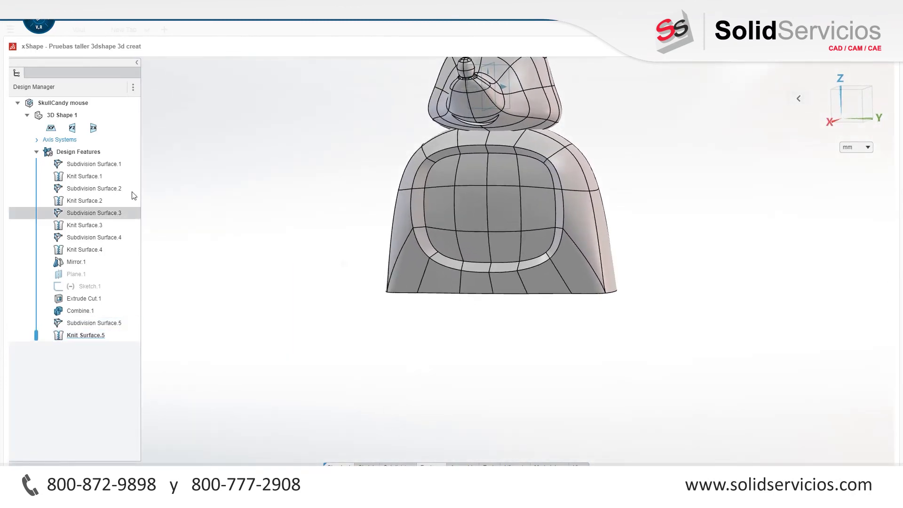
Save the component and switch over to xDesign
key("ctrl+s")
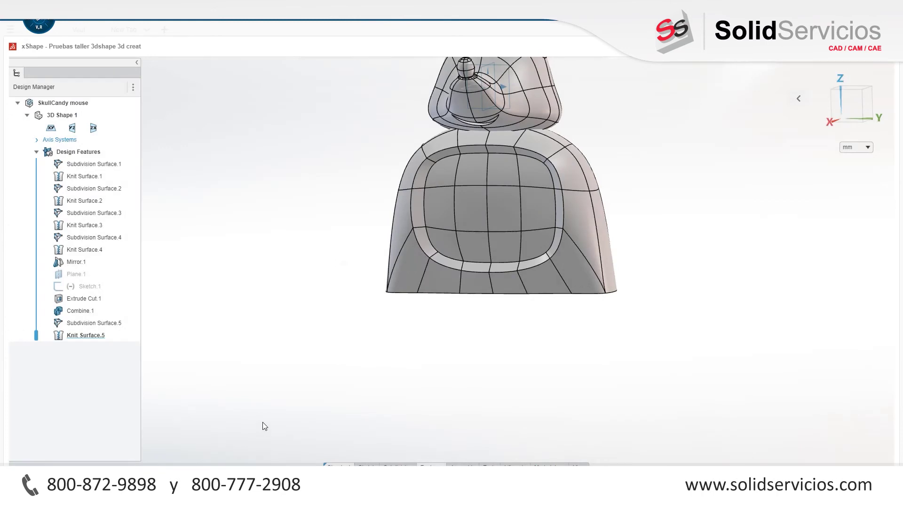
key("ctrl+Tab")
left_click(455, 266)
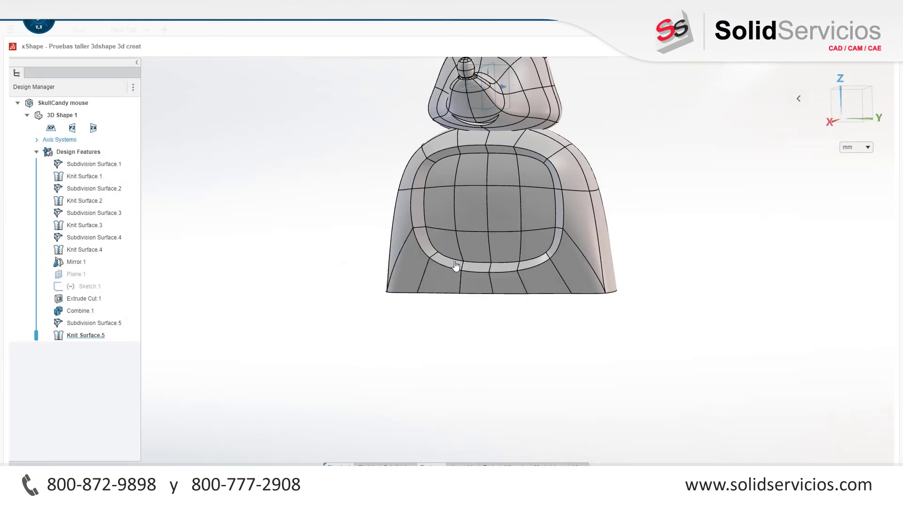
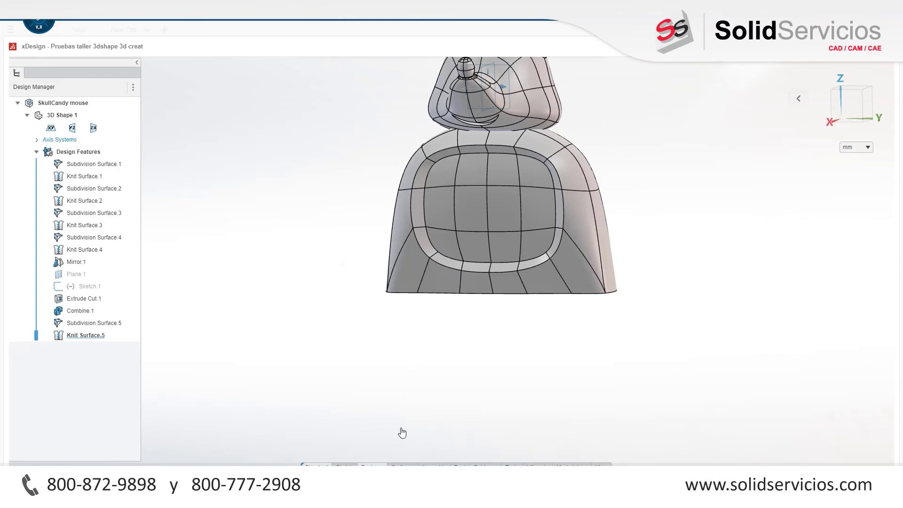
Define a plane parallel to YZ through the vertex at the front inset's bottom
left_click(71, 128)
mouse_move(300, 285)
middle_mouse_down()
mouse_move(311, 288)
mouse_move(268, 282)
mouse_move(476, 274)
middle_mouse_up()
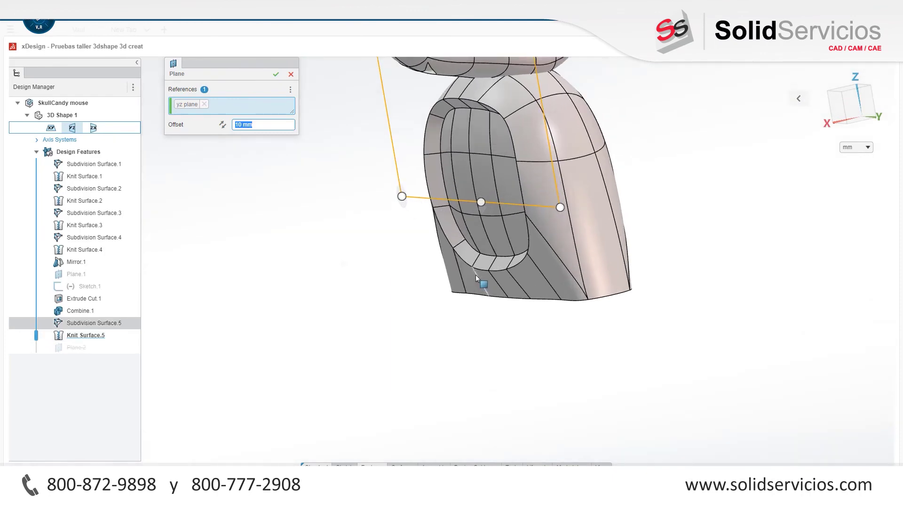
left_click(355, 315)
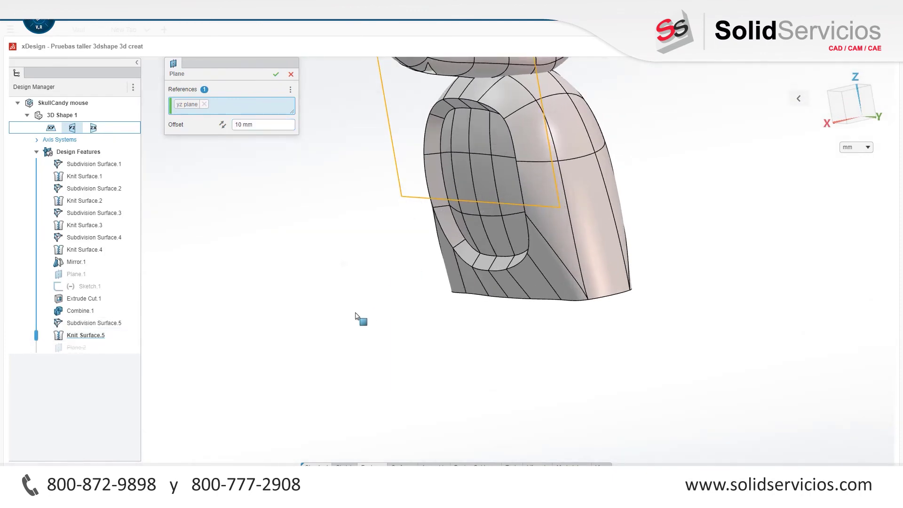
key("shift+Left")
key("shift+Left")
key("shift+Left")
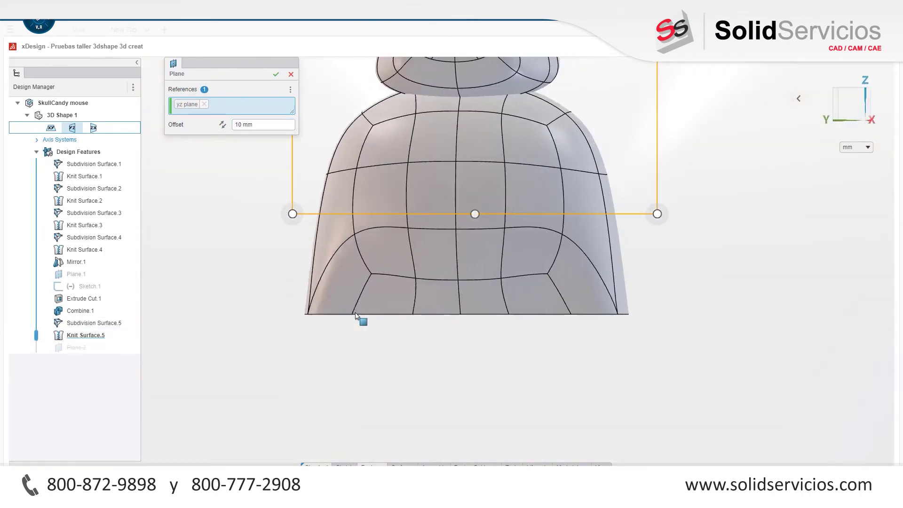
key("shift+Left")
key("shift+Left")
key("shift+Left")
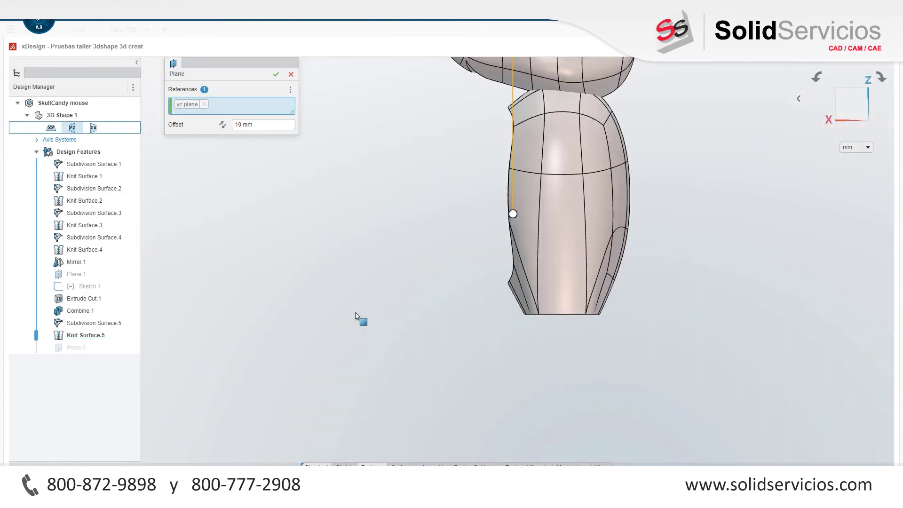
middle_click_drag(488, 273, 514, 285)
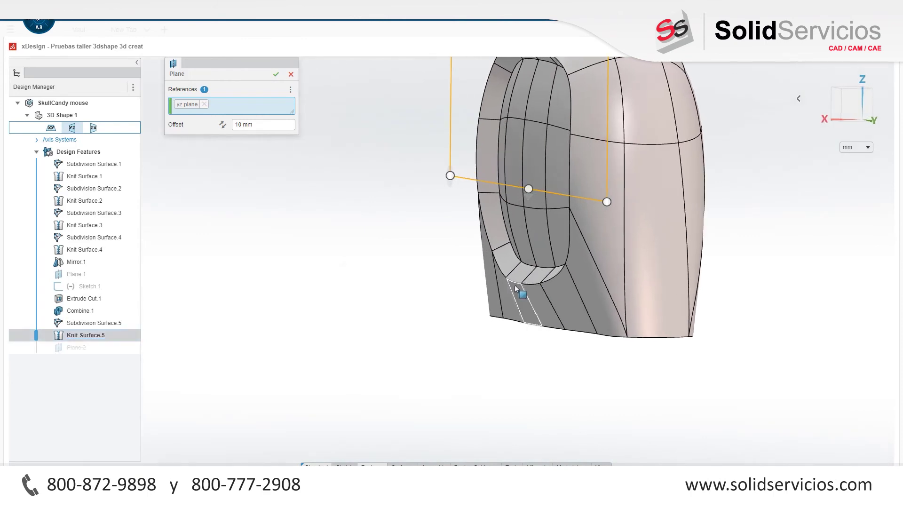
left_click(513, 283)
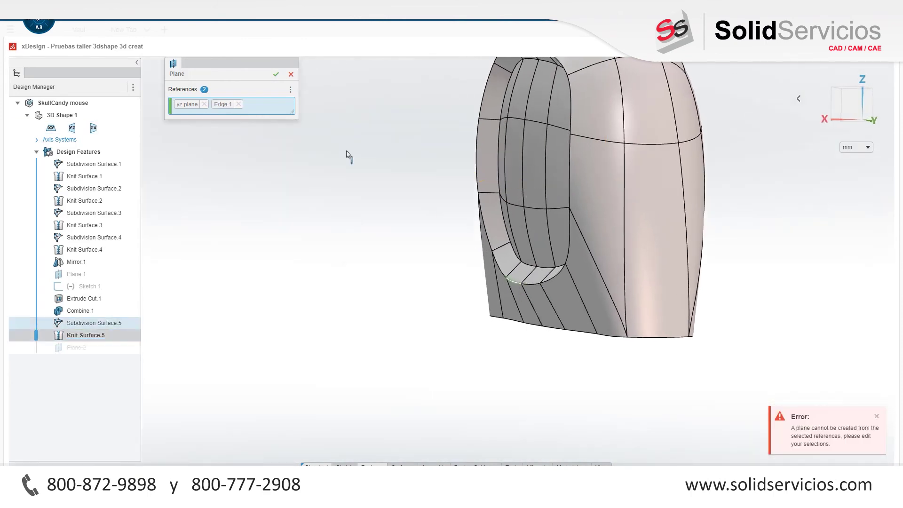
left_click(239, 103)
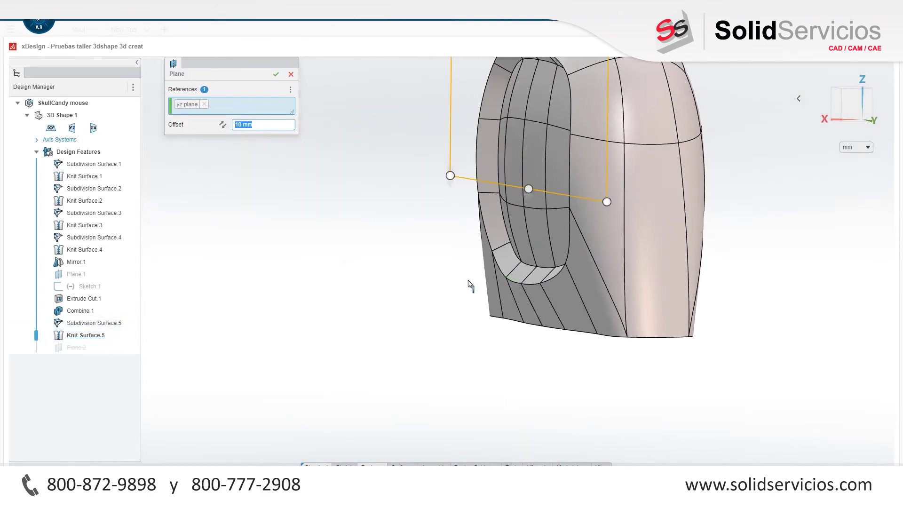
left_click(520, 283)
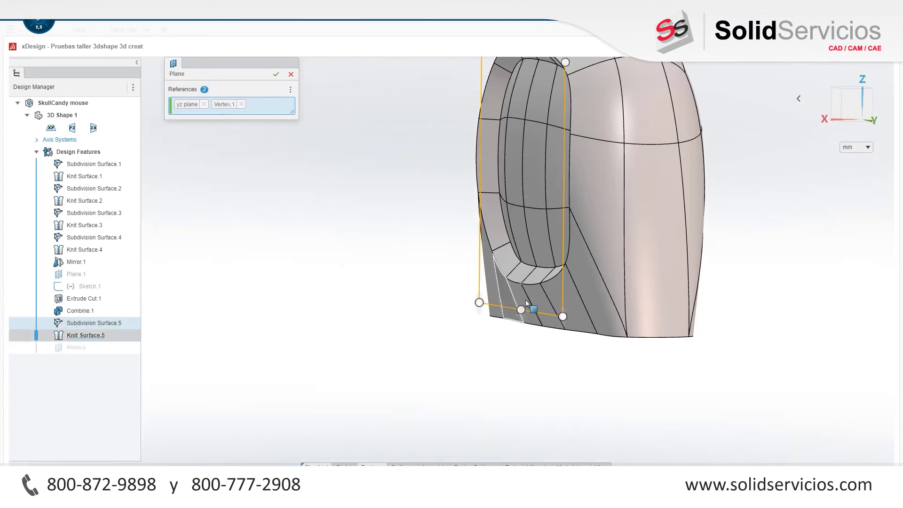
mouse_move(525, 300)
middle_mouse_down()
mouse_move(567, 295)
mouse_move(597, 315)
middle_mouse_up()
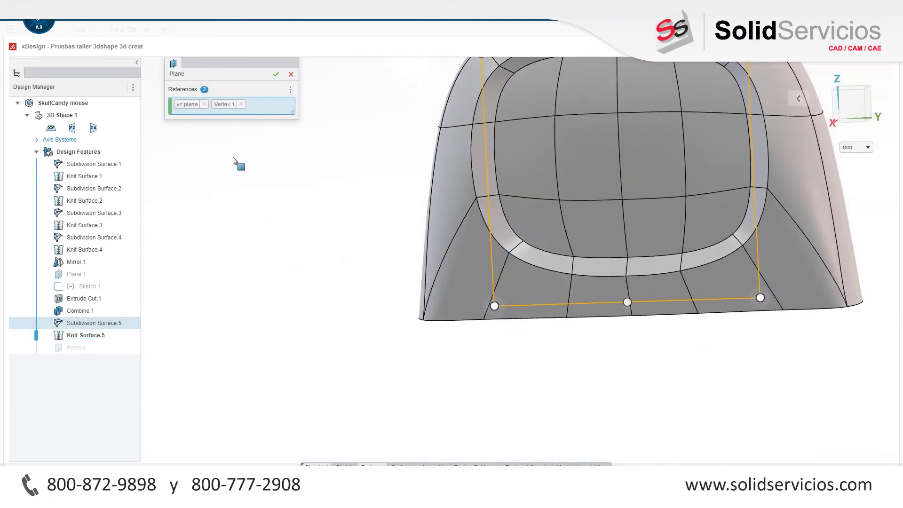
Confirm Plane.2 and begin a Sketch Text on it
left_click(275, 75)
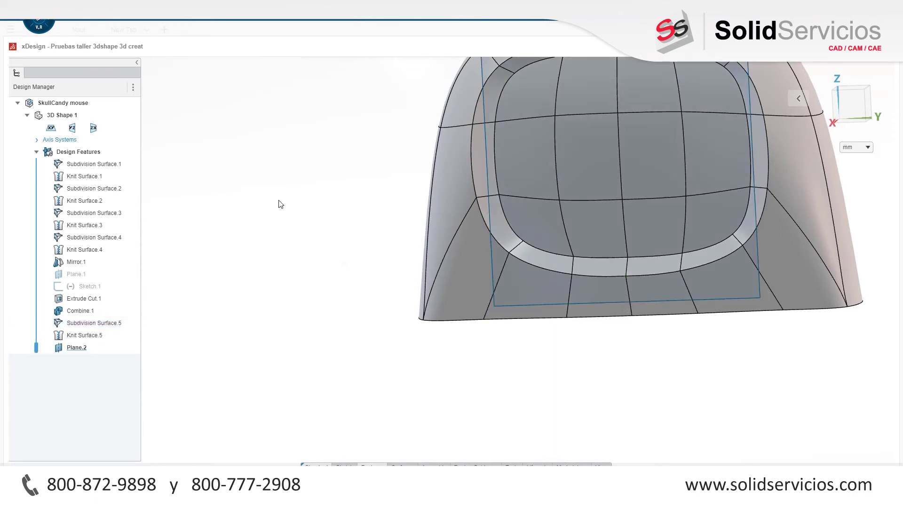
scroll(301, 233, "down", 3)
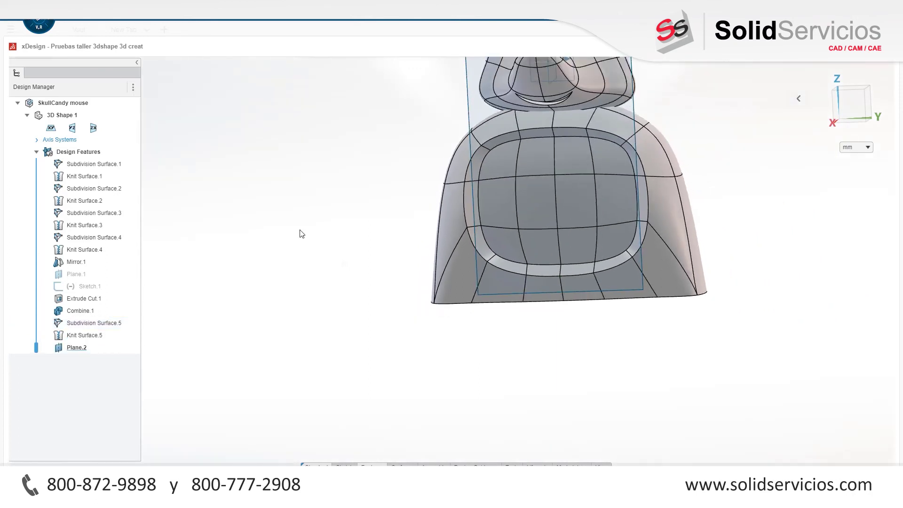
left_click(82, 351)
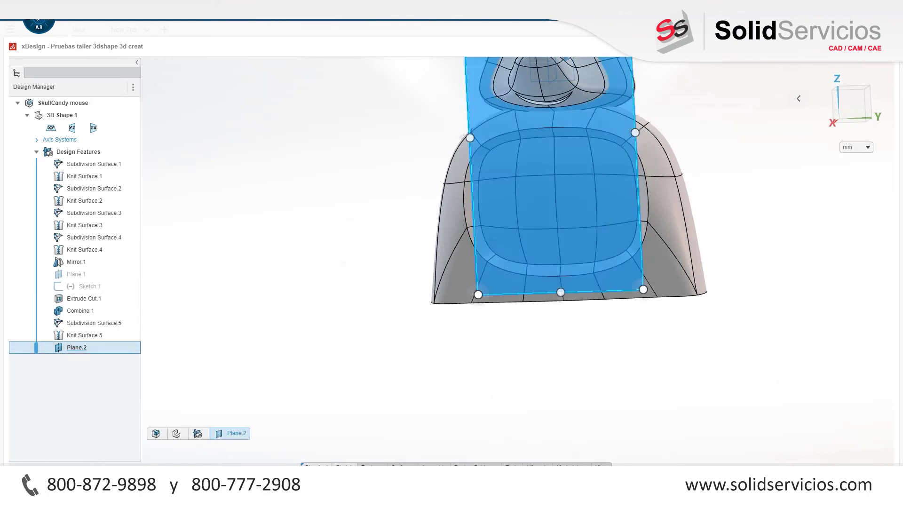
left_click(534, 463)
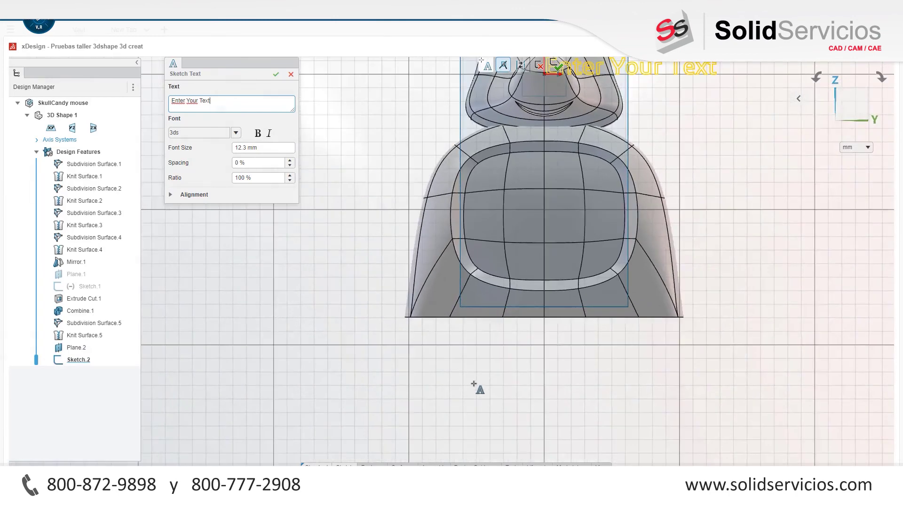
Enter 'SkullCandy' as the sketch text and set its font to Roboto
left_click(465, 317)
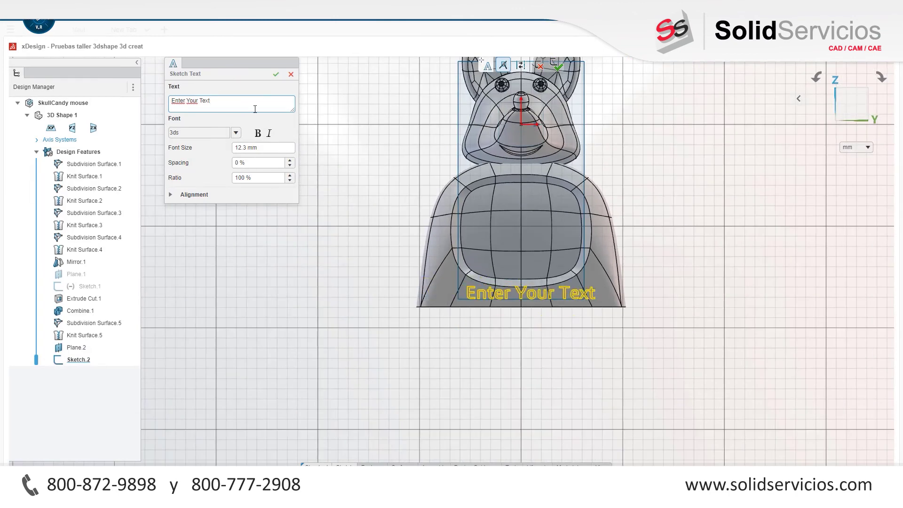
triple_click(221, 100)
type("S")
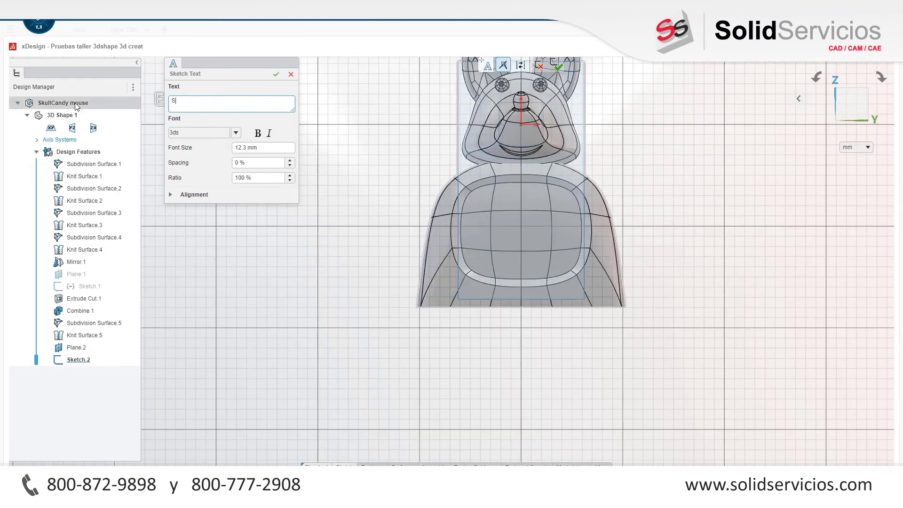
type("kullC")
type("an")
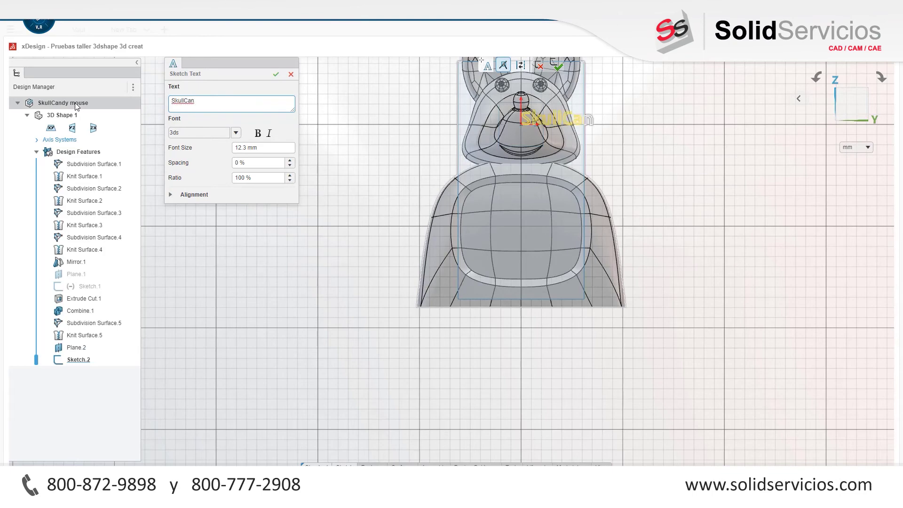
type("dy")
left_click(235, 133)
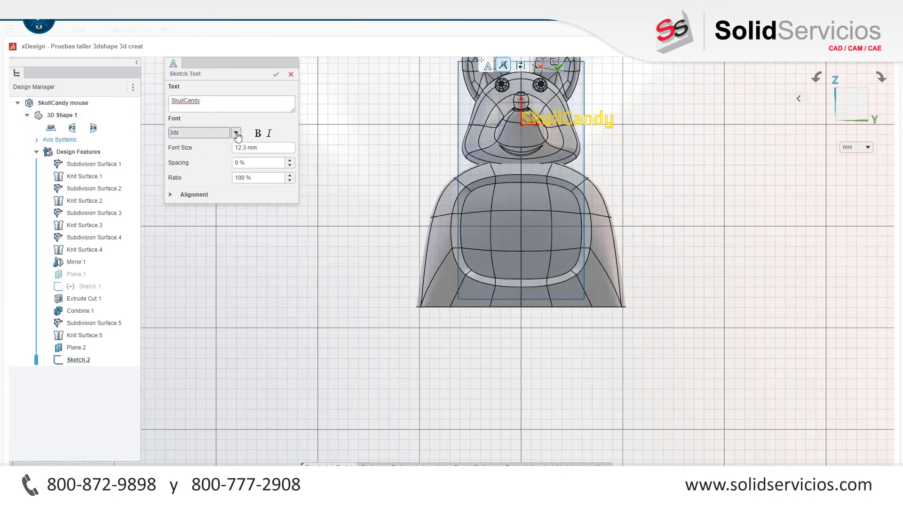
scroll(196, 181, "down", 5)
scroll(202, 184, "down", 3)
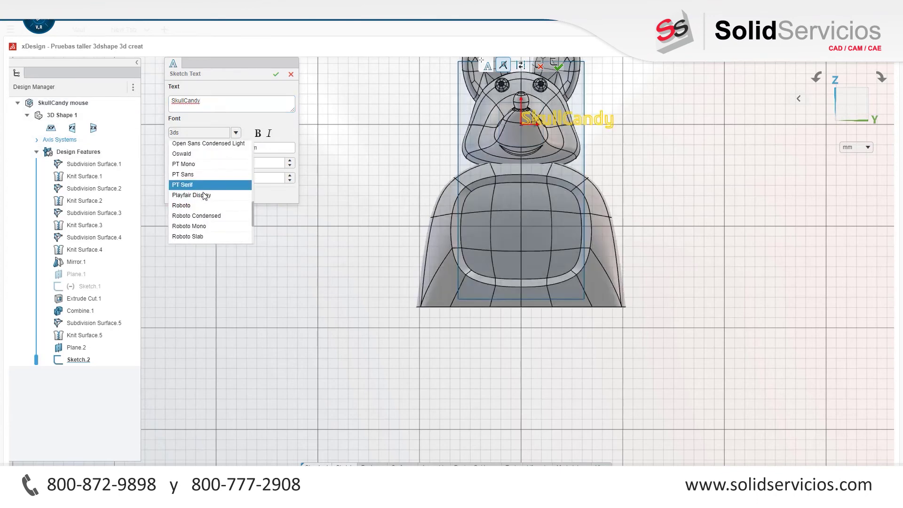
left_click(192, 207)
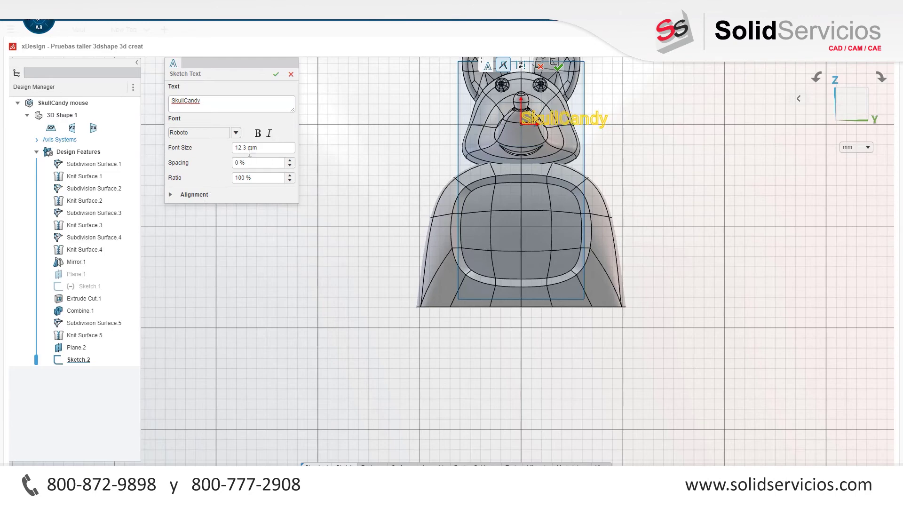
Move the text onto the lower body with 0 % spacing and 120 % ratio
left_click_drag(486, 203, 483, 303)
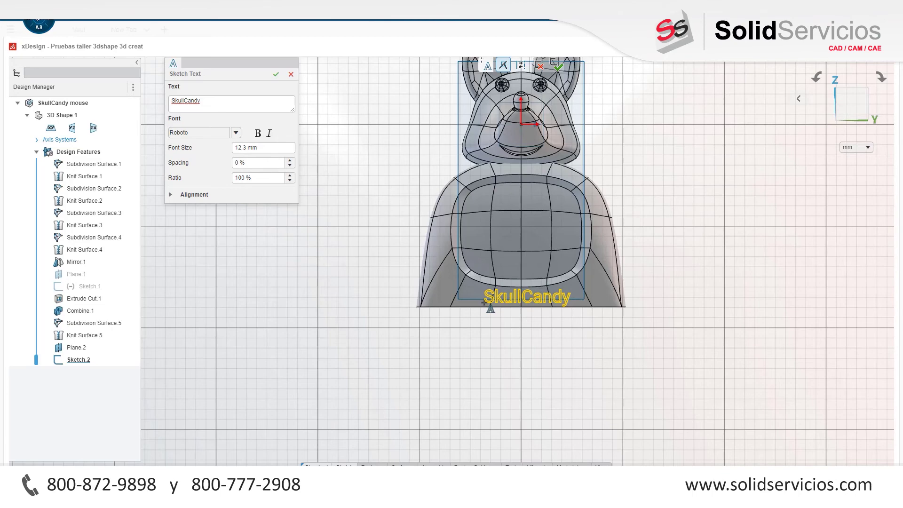
left_click_drag(484, 303, 483, 303)
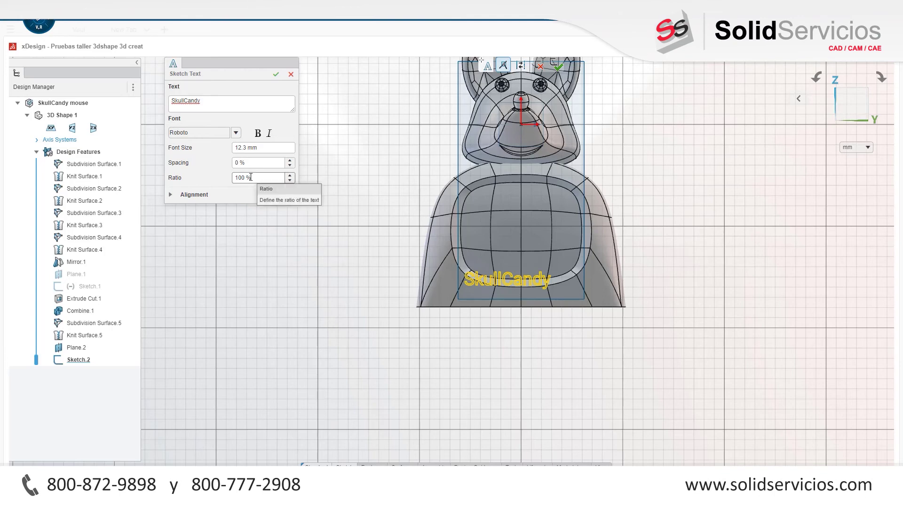
double_click(244, 162)
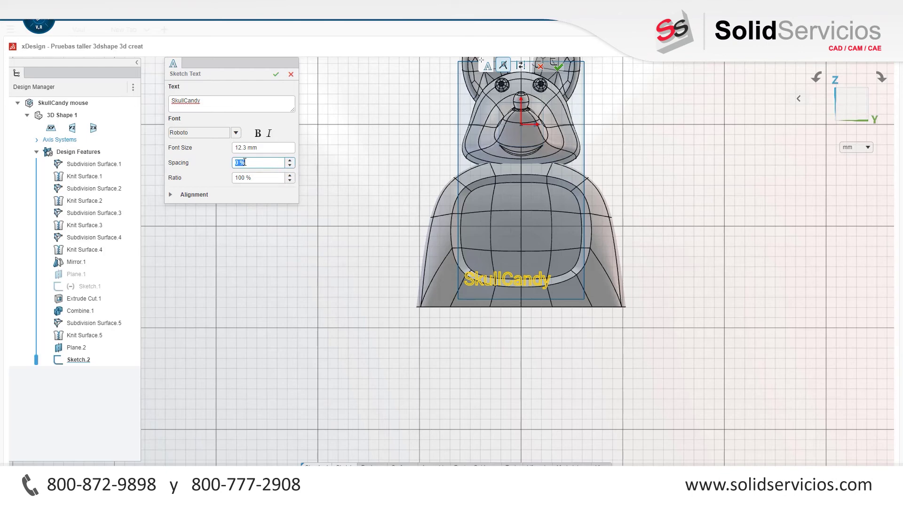
type("10")
key("Return")
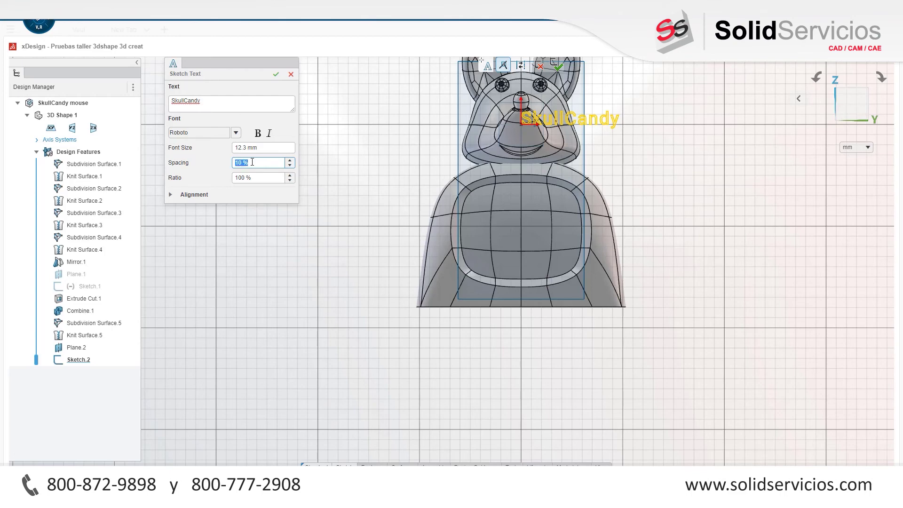
type("0")
left_click(255, 178)
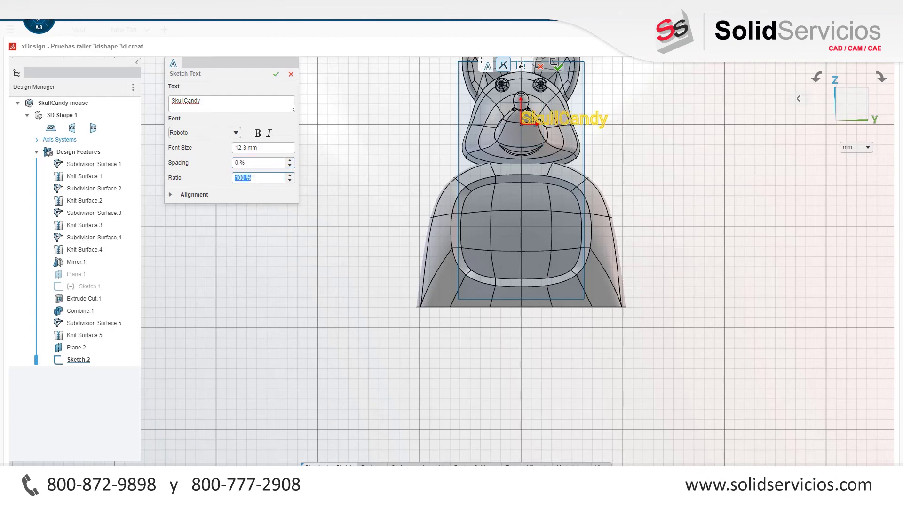
type("120")
key("Return")
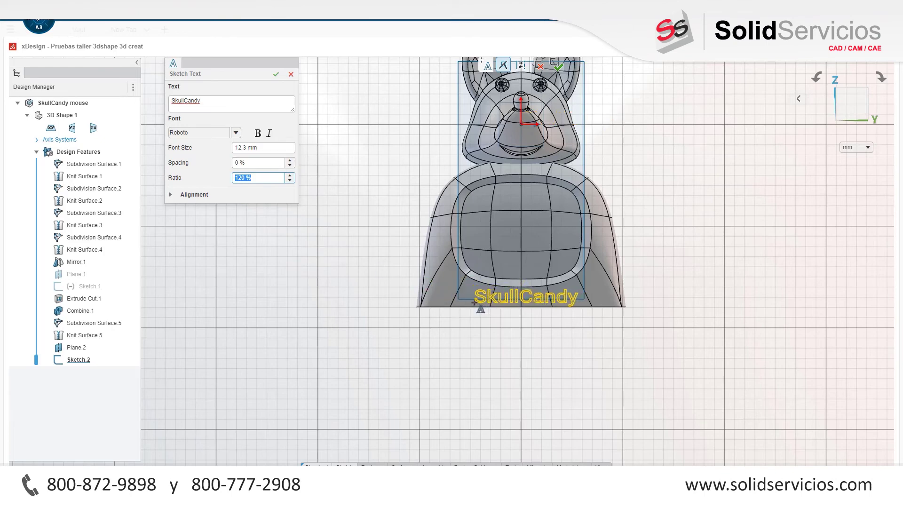
Set the SkullCandy text to 11 mm size and 140 % ratio
left_click(456, 287)
left_click(250, 148)
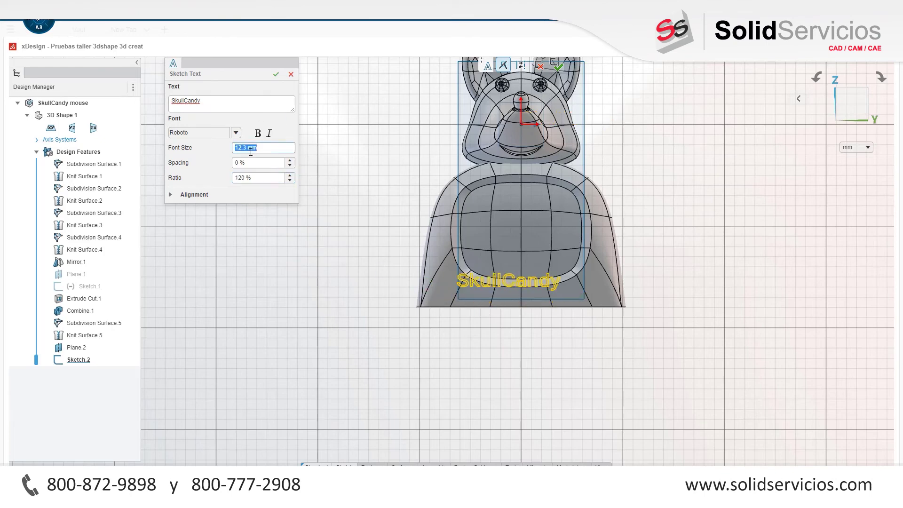
type("1")
left_click(249, 179)
type("1")
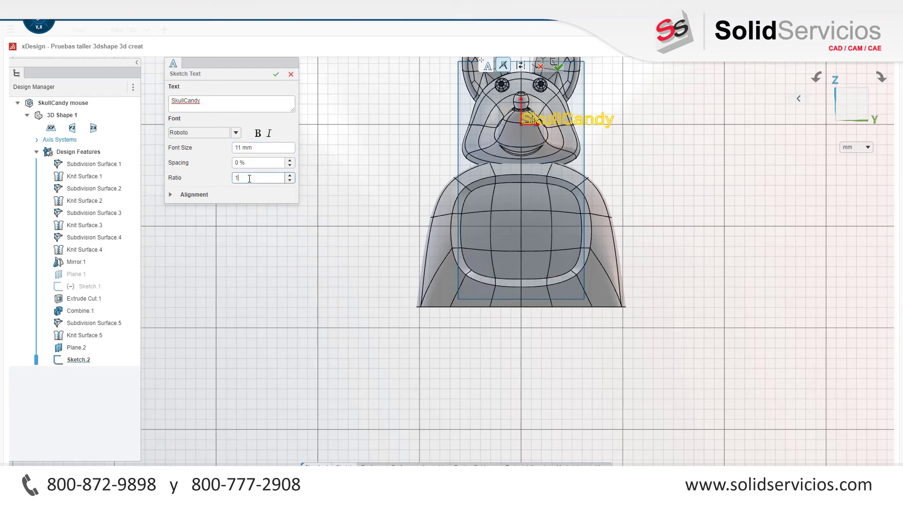
key("Return")
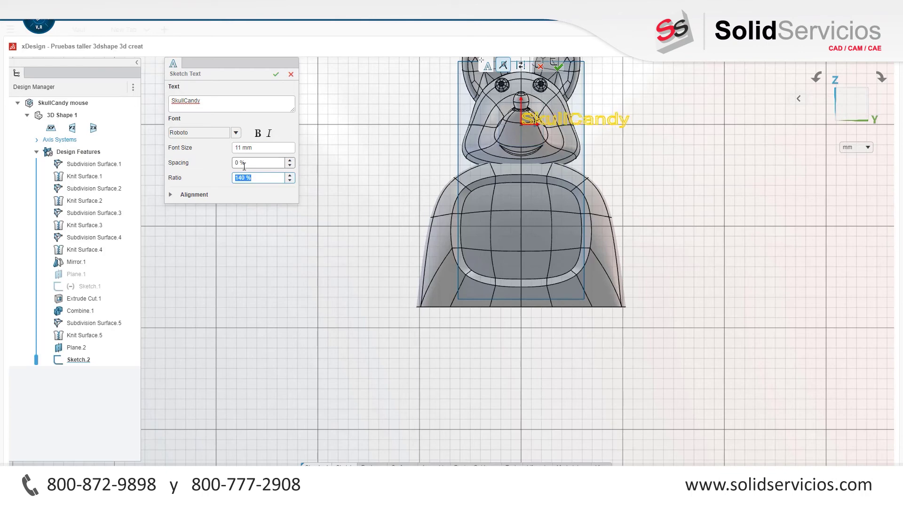
Slide the text along the body's bottom edge and finish the text sketch
left_click_drag(432, 301, 472, 302)
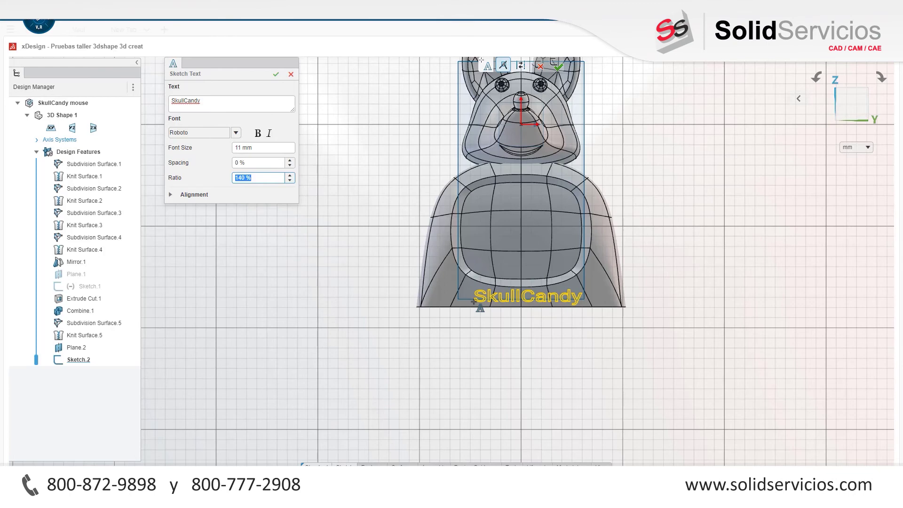
scroll(473, 301, "up", 3)
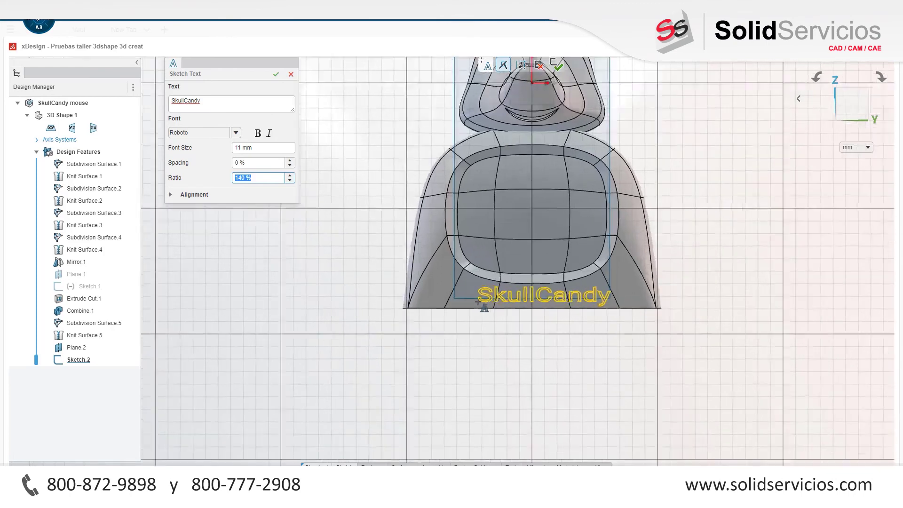
left_click_drag(480, 300, 472, 302)
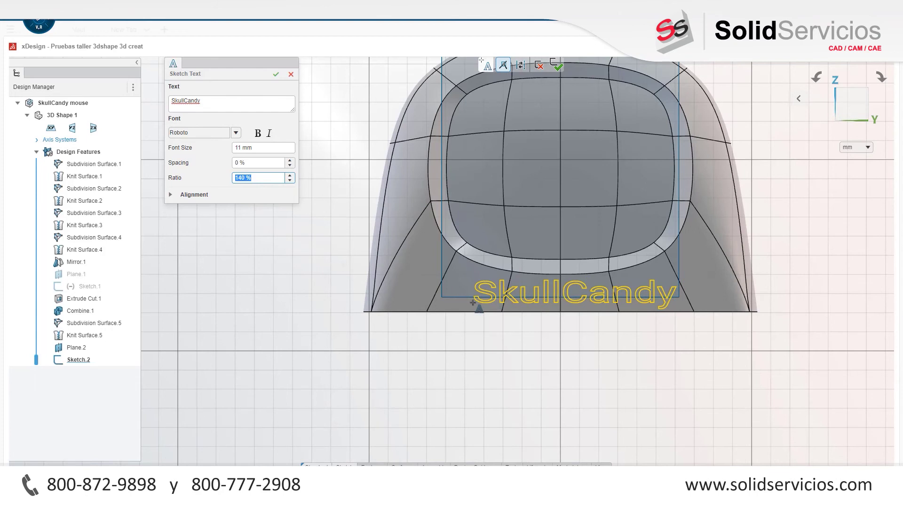
left_click(473, 302)
left_click(276, 75)
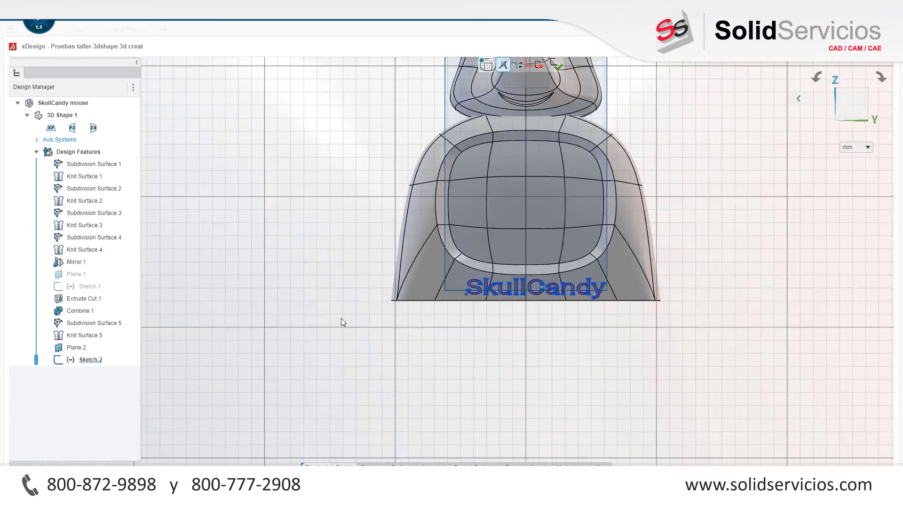
Orbit the mouse body to an angled view
mouse_move(432, 361)
middle_mouse_down()
mouse_move(411, 352)
mouse_move(427, 349)
mouse_move(439, 366)
mouse_move(403, 381)
mouse_move(444, 359)
mouse_move(461, 377)
mouse_move(511, 377)
mouse_move(456, 352)
middle_mouse_up()
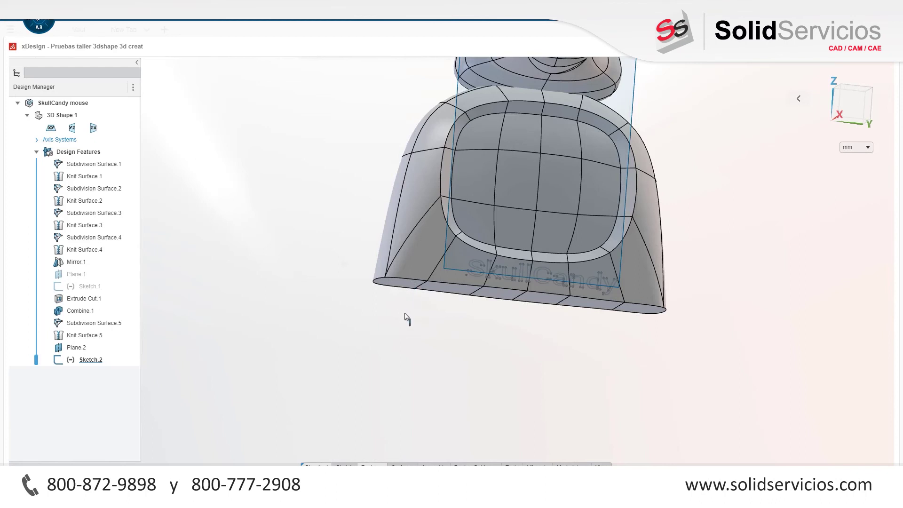
Fillet the body's bottom edge with a 2 mm radius as Fillet.1
key("f")
left_click(410, 280)
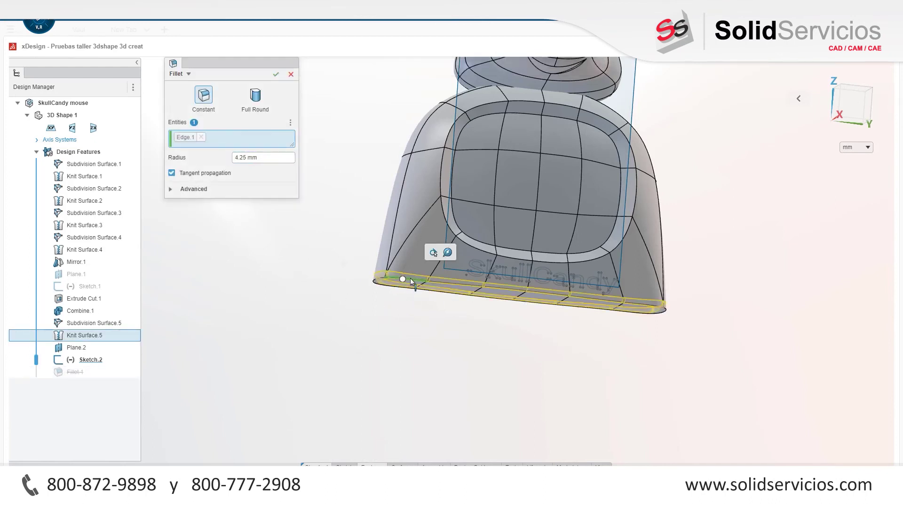
left_click(258, 157)
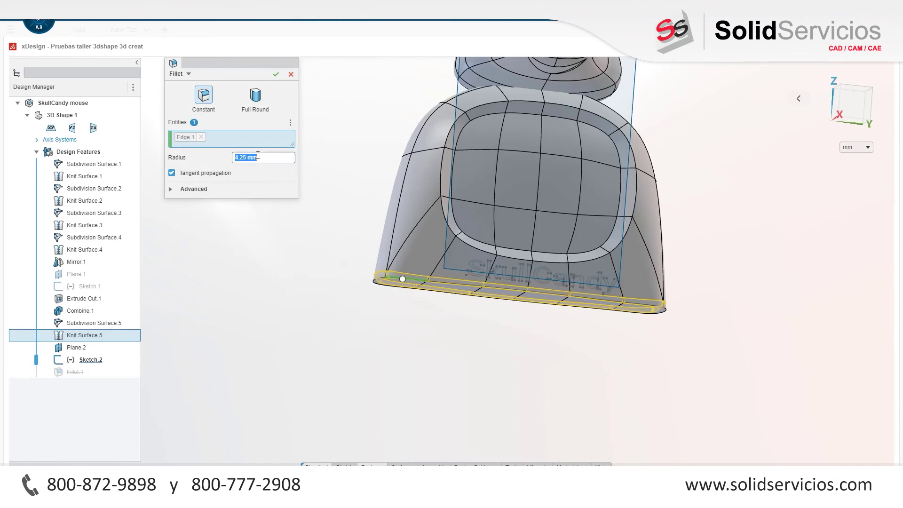
type("2")
key("Return")
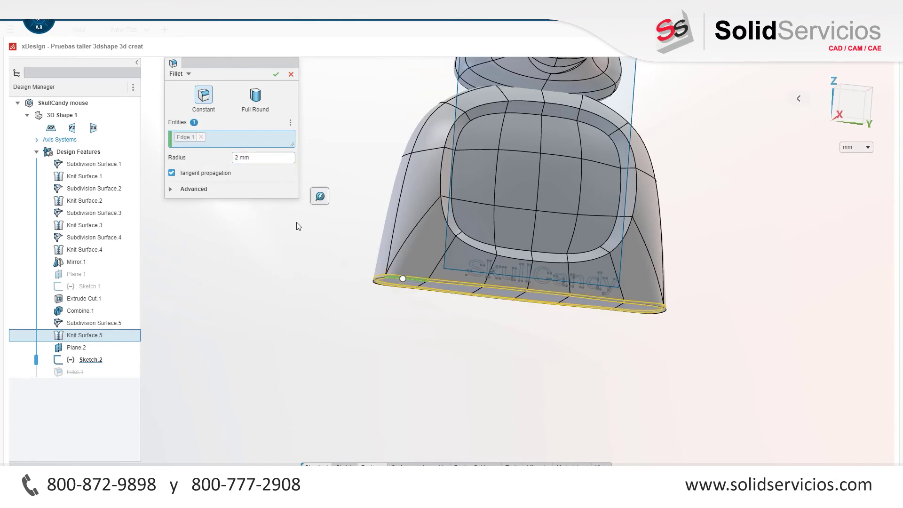
left_click(276, 73)
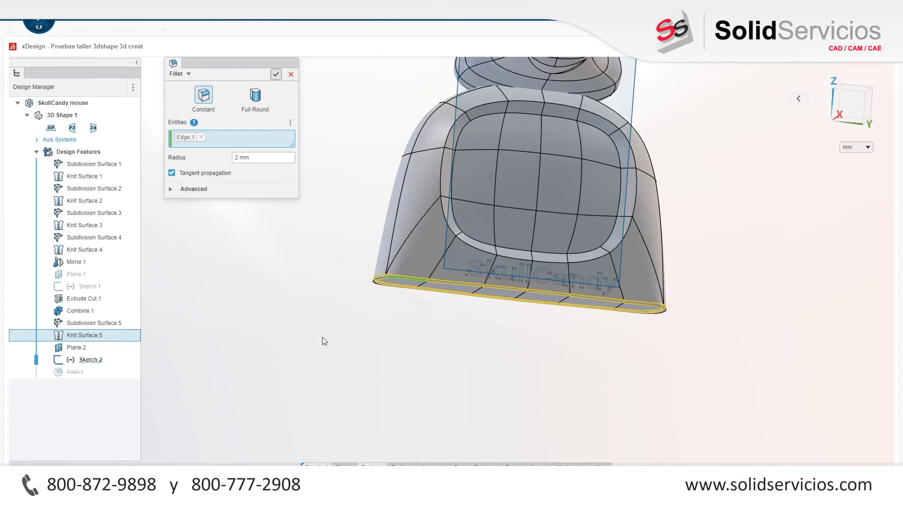
mouse_move(333, 339)
middle_mouse_down()
mouse_move(337, 315)
mouse_move(362, 316)
mouse_move(379, 294)
mouse_move(359, 308)
mouse_move(464, 275)
mouse_move(450, 325)
mouse_move(463, 358)
mouse_move(474, 346)
middle_mouse_up()
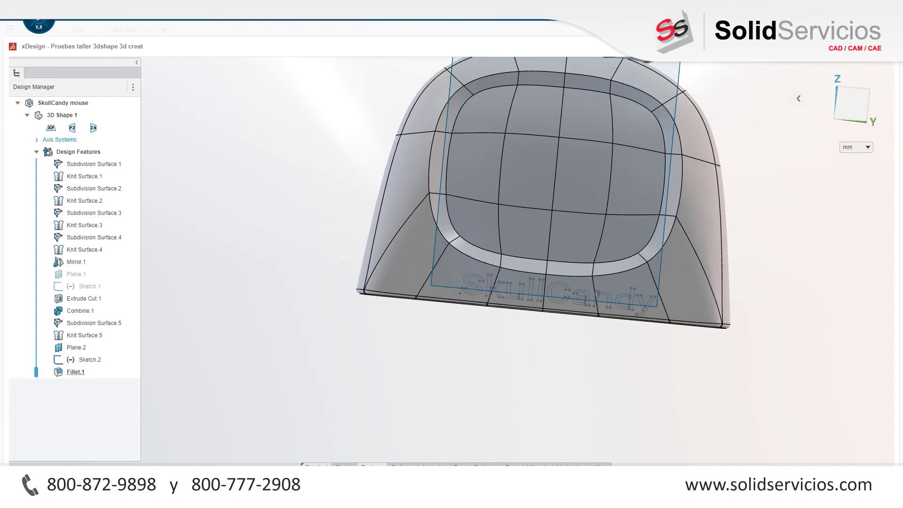
middle_click_drag(395, 365, 372, 372)
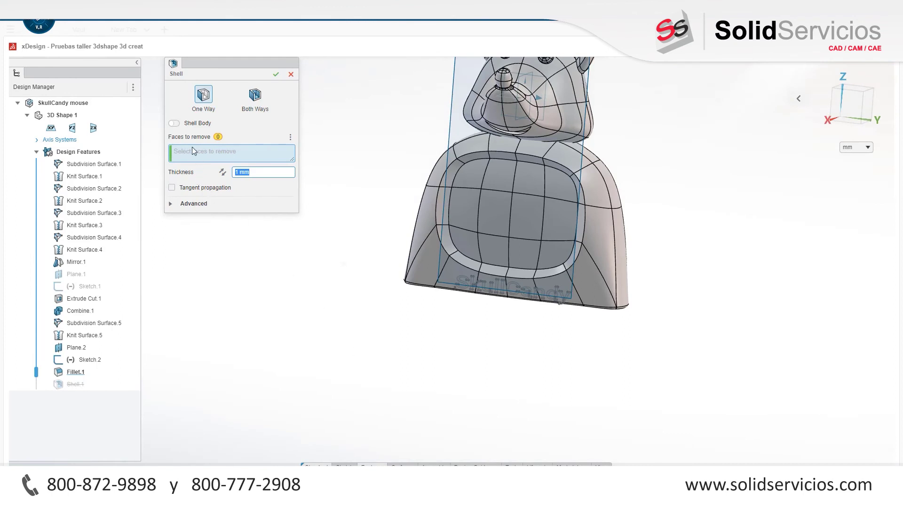
Shell Body.1 as a whole body with 2 mm walls, custom thickness off
left_click(174, 123)
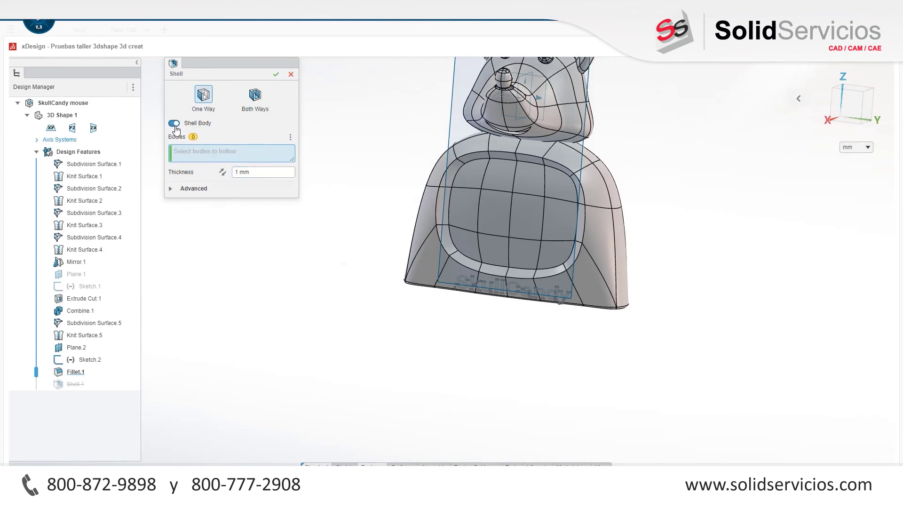
left_click(435, 183)
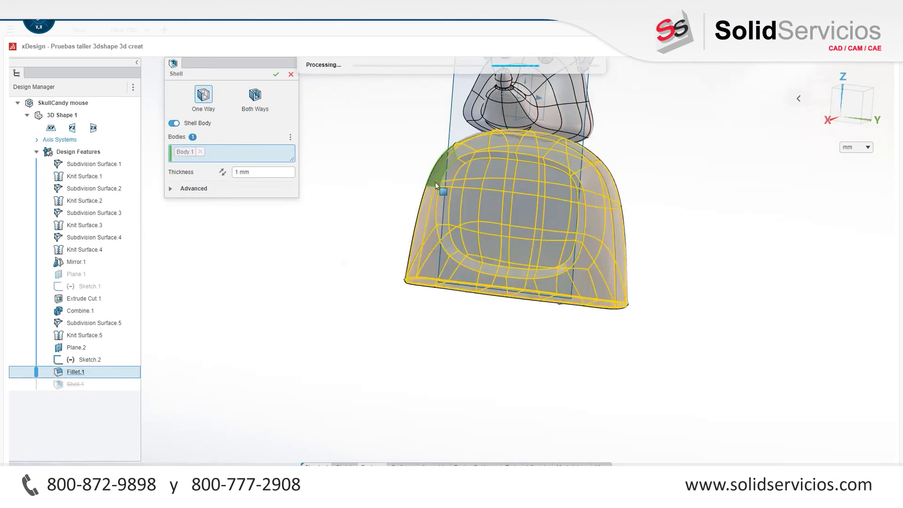
left_click(266, 172)
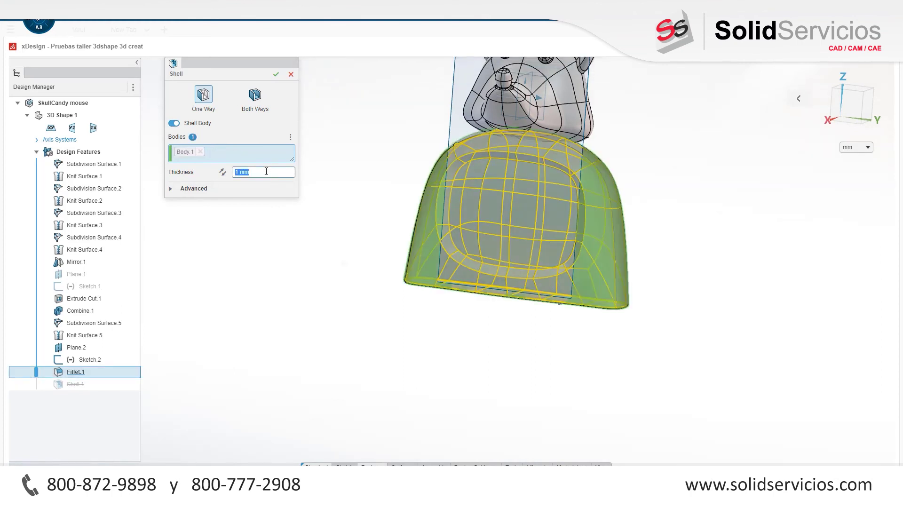
type("2")
key("Return")
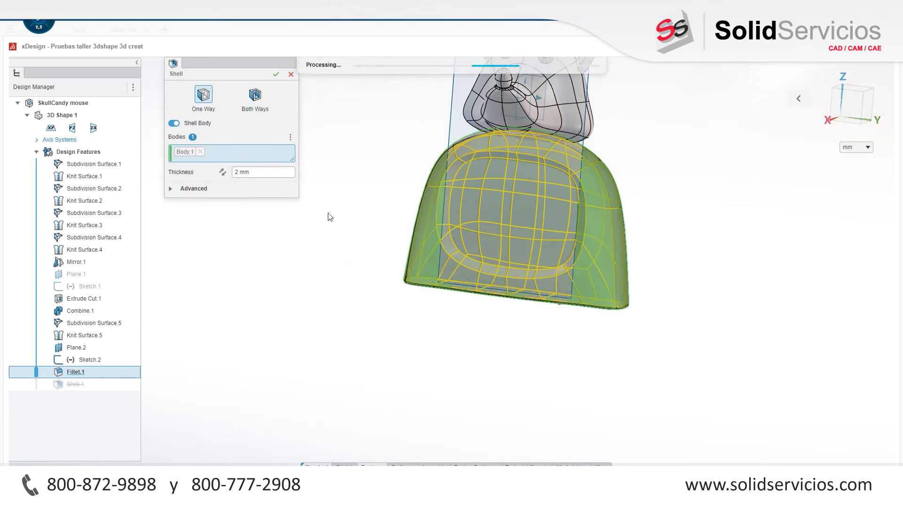
left_click(172, 189)
left_click(172, 202)
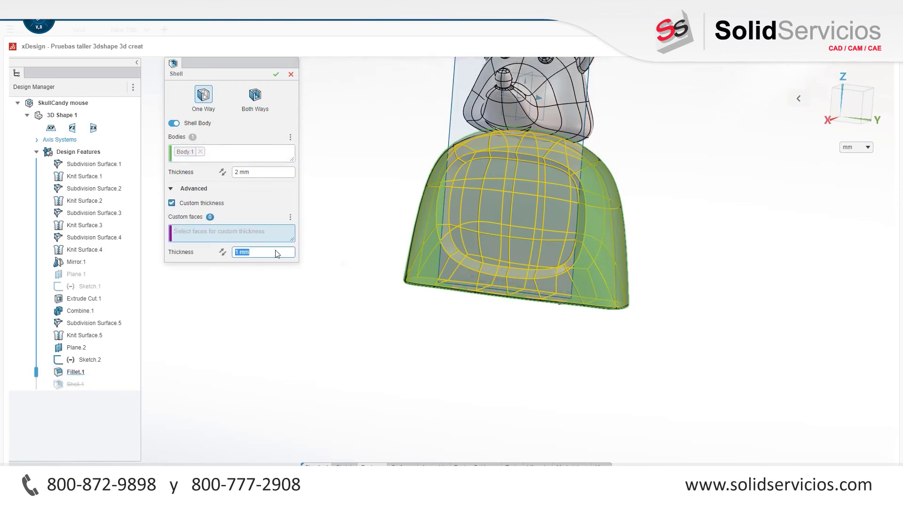
left_click(174, 203)
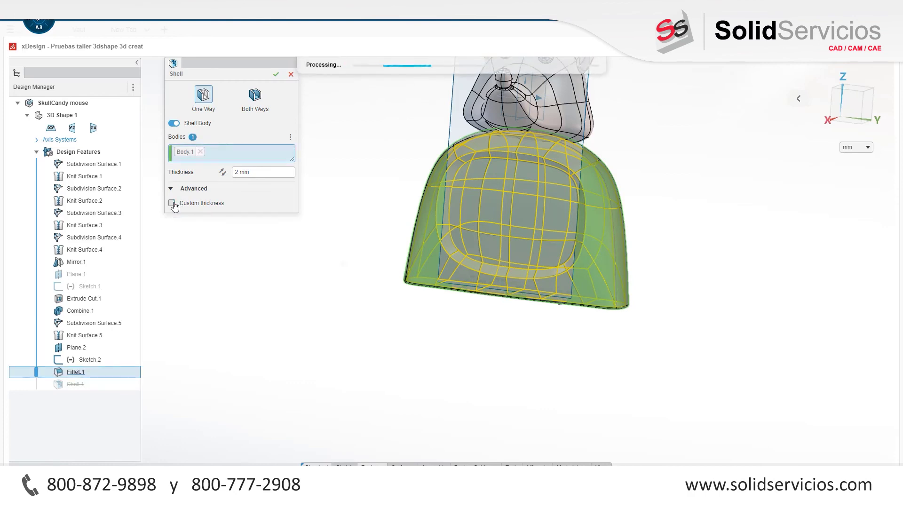
left_click(273, 74)
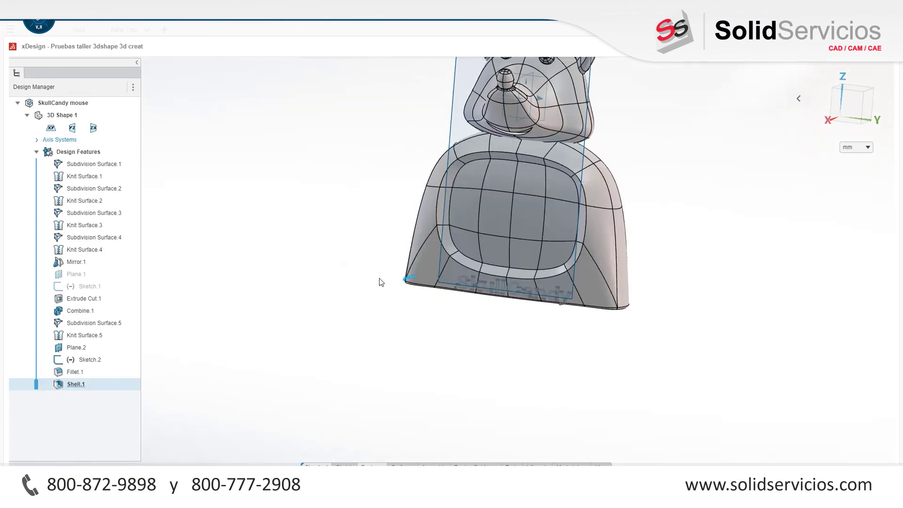
Orbit to a tilted side view and begin an extrude cut with the E shortcut
mouse_move(381, 280)
middle_mouse_down()
mouse_move(410, 338)
mouse_move(377, 300)
mouse_move(429, 311)
mouse_move(420, 255)
mouse_move(472, 283)
mouse_move(492, 345)
mouse_move(510, 353)
mouse_move(500, 387)
mouse_move(530, 302)
mouse_move(525, 328)
middle_mouse_up()
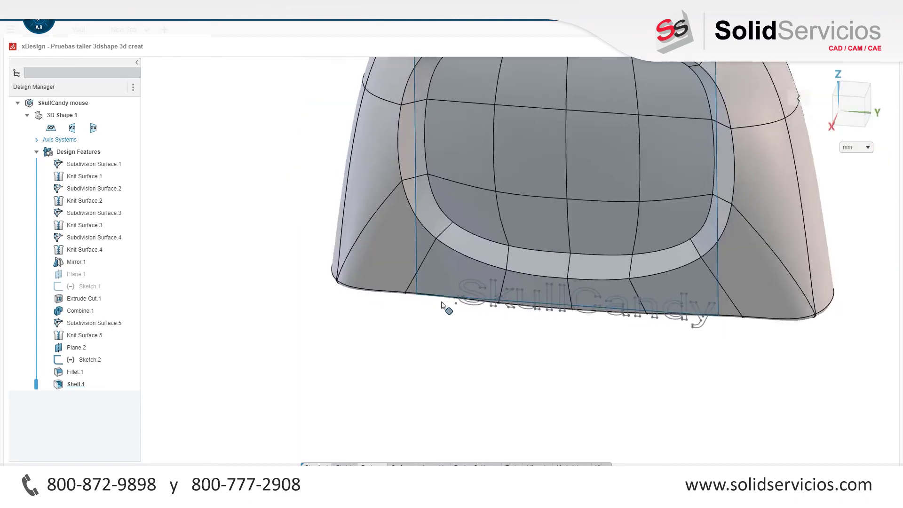
key("e")
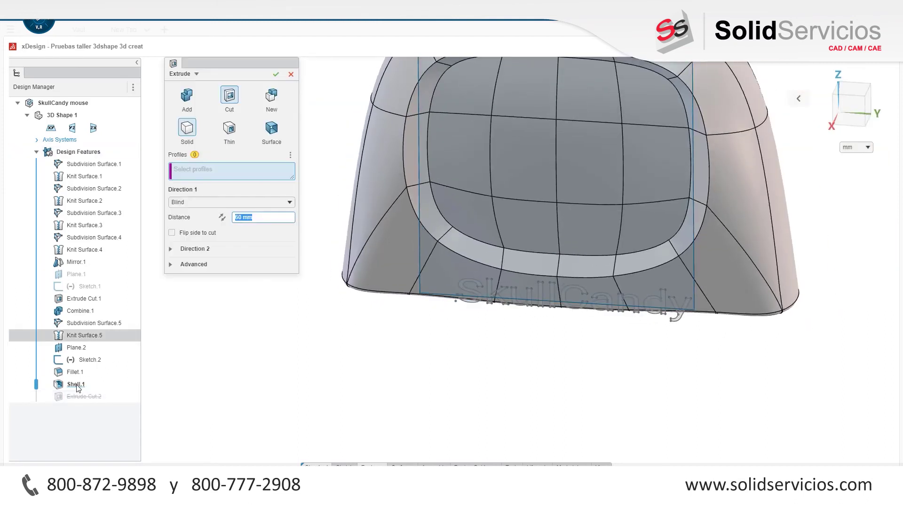
Cut Sketch.2's SkullCandy text 20 mm Blind into the body, direction flipped inward
left_click(72, 359)
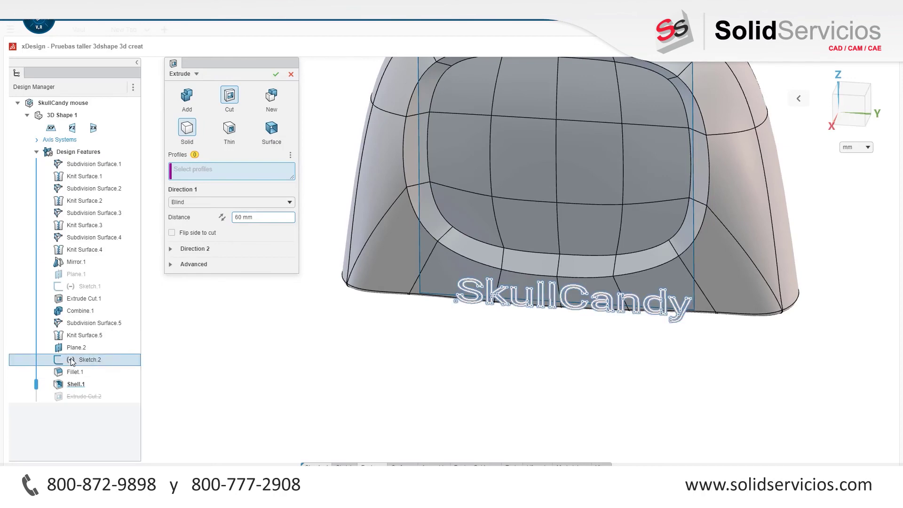
mouse_move(323, 414)
middle_mouse_down()
mouse_move(306, 414)
mouse_move(240, 248)
mouse_move(214, 238)
middle_mouse_up()
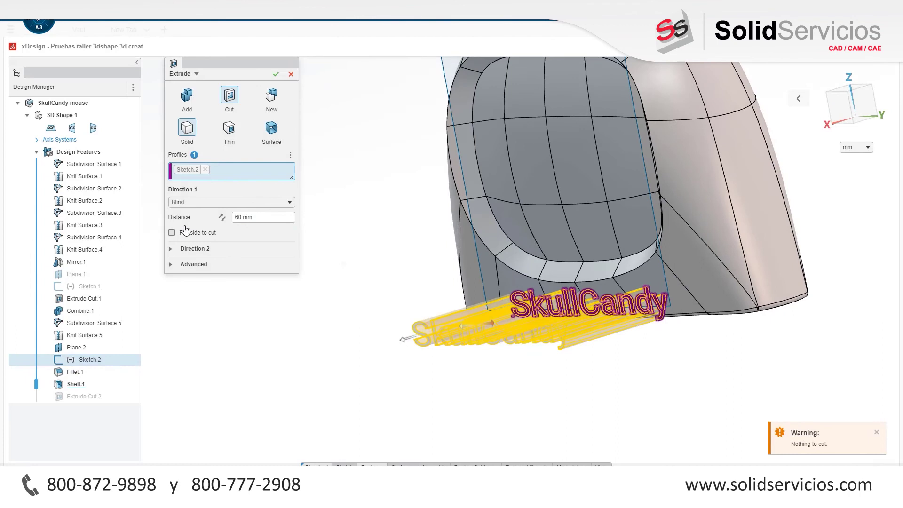
left_click(223, 219)
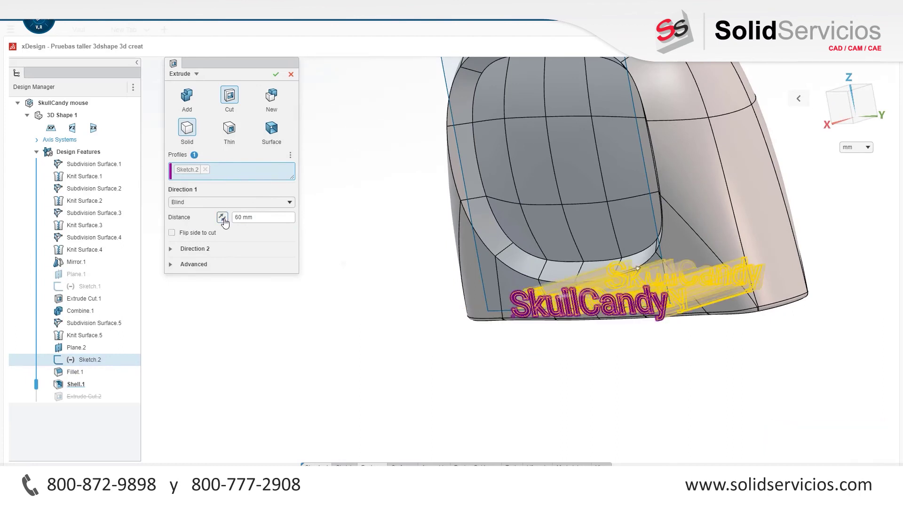
left_click(240, 219)
type("5")
key("Return")
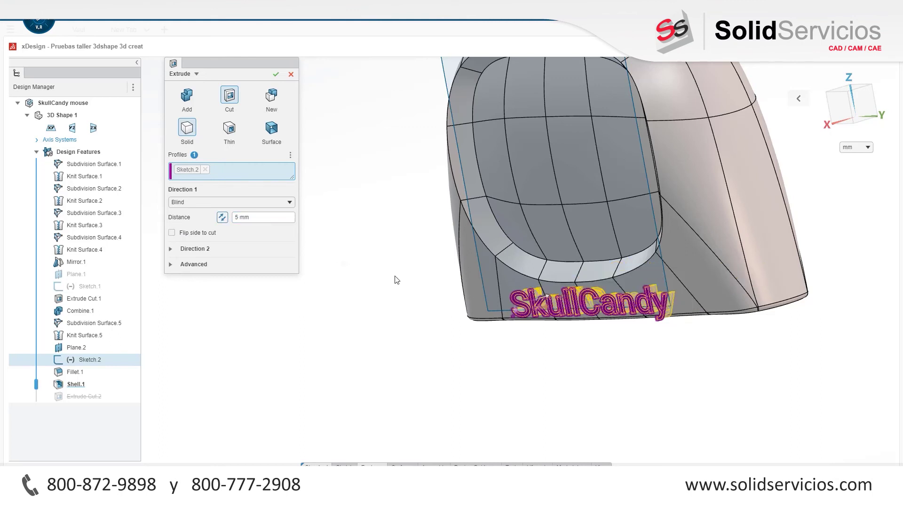
mouse_move(395, 278)
middle_mouse_down()
mouse_move(381, 286)
mouse_move(327, 280)
mouse_move(341, 286)
middle_mouse_up()
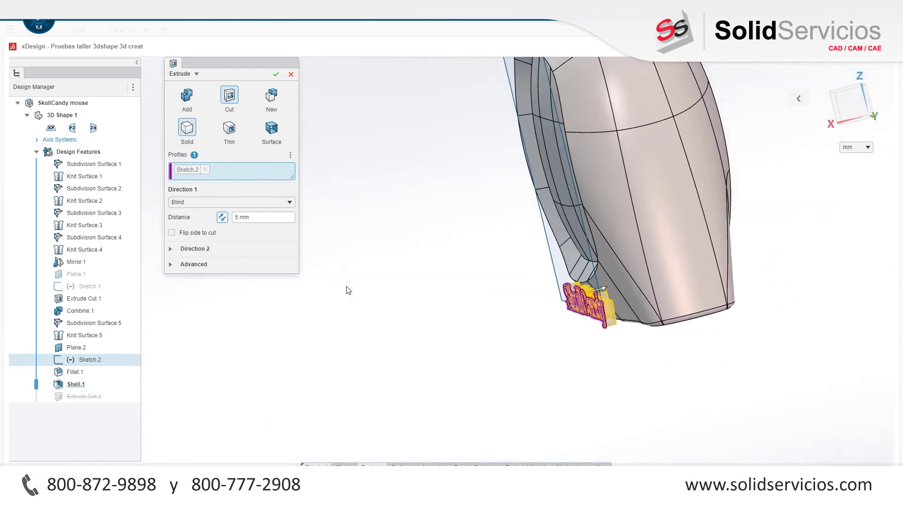
left_click(261, 216)
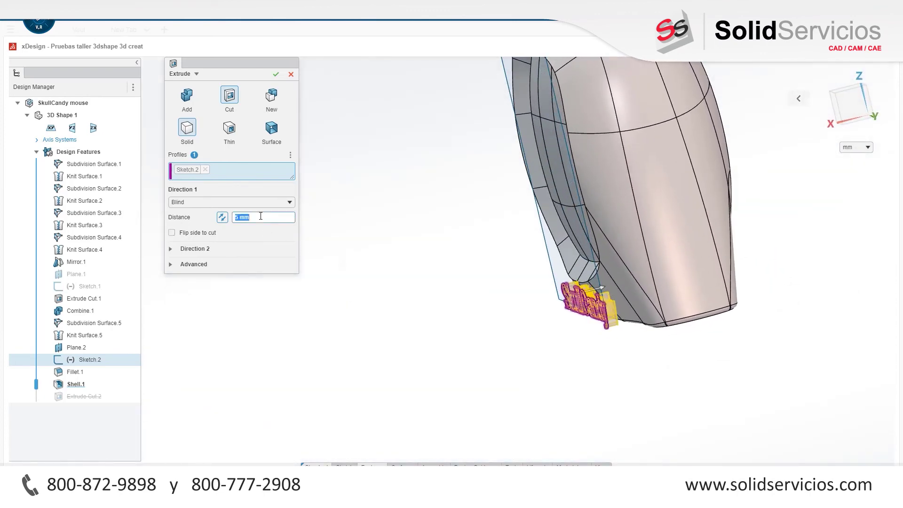
type("20")
key("Return")
middle_click_drag(351, 272, 337, 271)
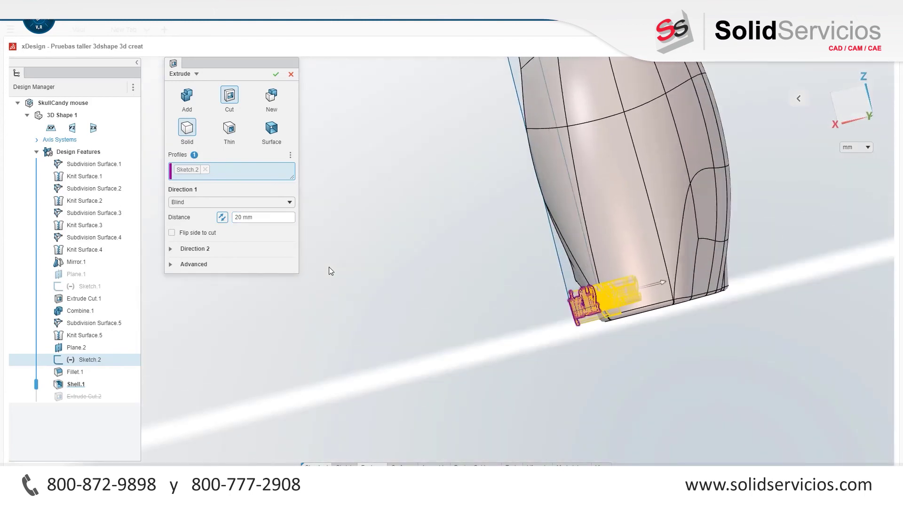
left_click(274, 75)
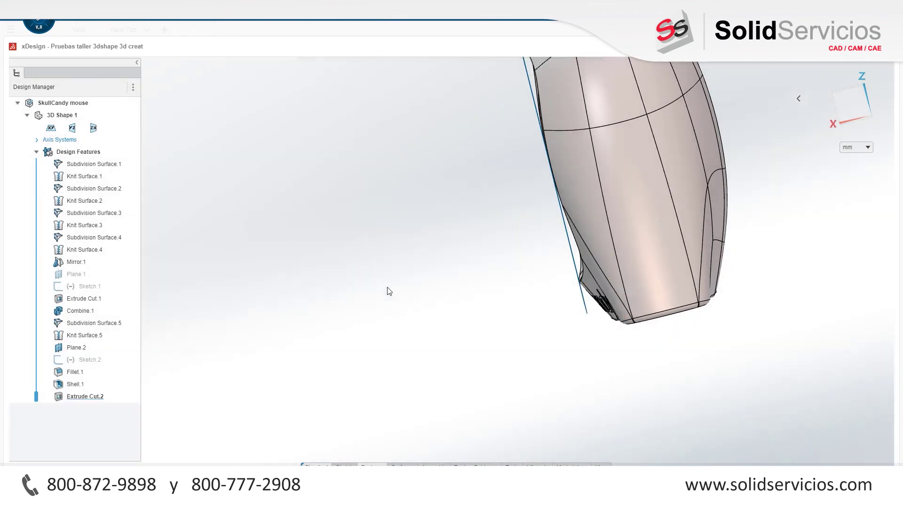
Orbit to a three-quarter view of the engraving and select Plane.2
mouse_move(389, 290)
middle_mouse_down()
mouse_move(507, 275)
mouse_move(494, 259)
mouse_move(538, 294)
mouse_move(511, 310)
middle_mouse_up()
key("ctrl+7")
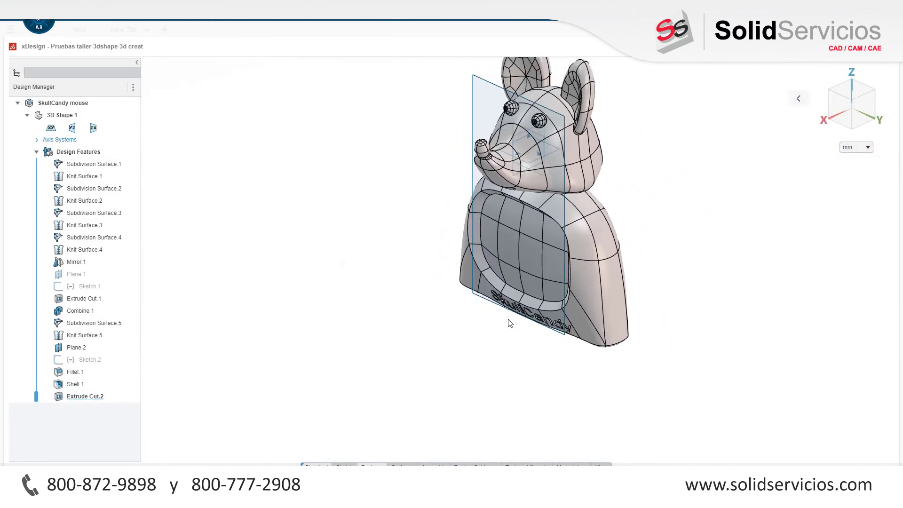
mouse_move(510, 323)
middle_mouse_down()
mouse_move(566, 286)
mouse_move(610, 285)
mouse_move(541, 291)
middle_mouse_up()
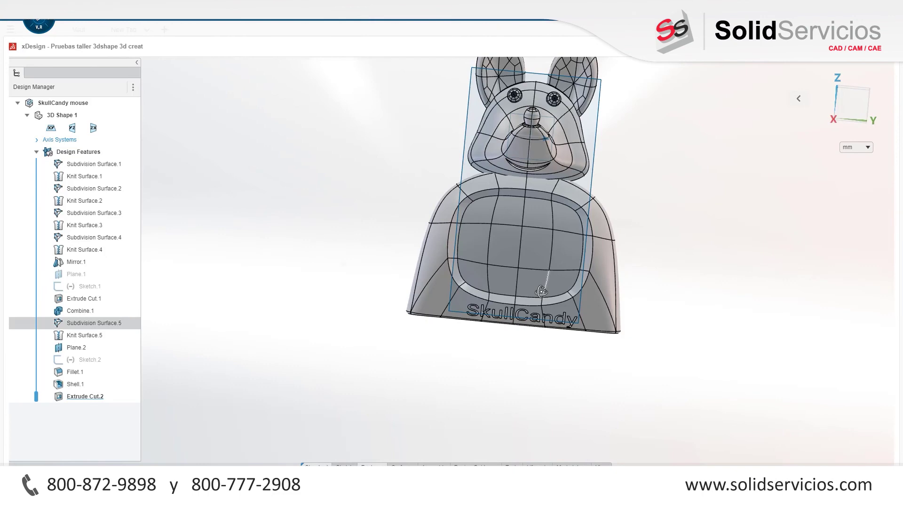
mouse_move(541, 290)
middle_mouse_down()
mouse_move(509, 279)
mouse_move(464, 189)
middle_mouse_up()
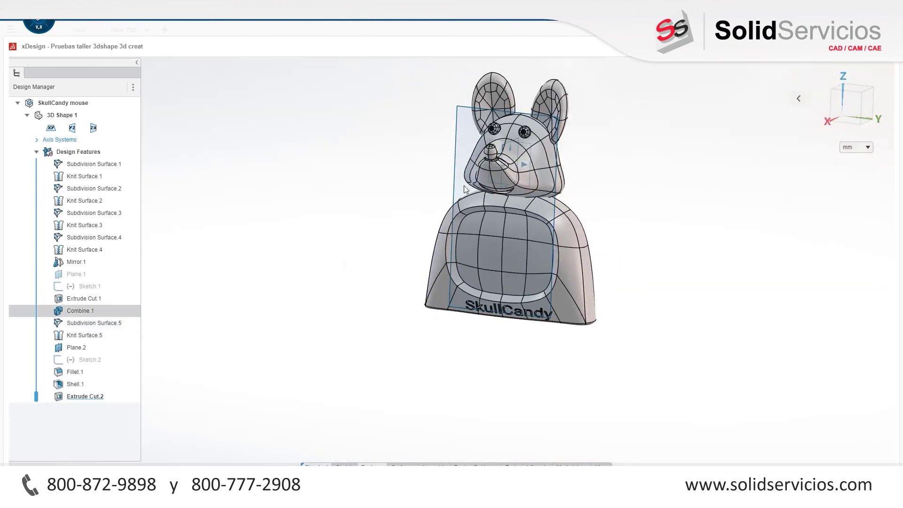
left_click(458, 187)
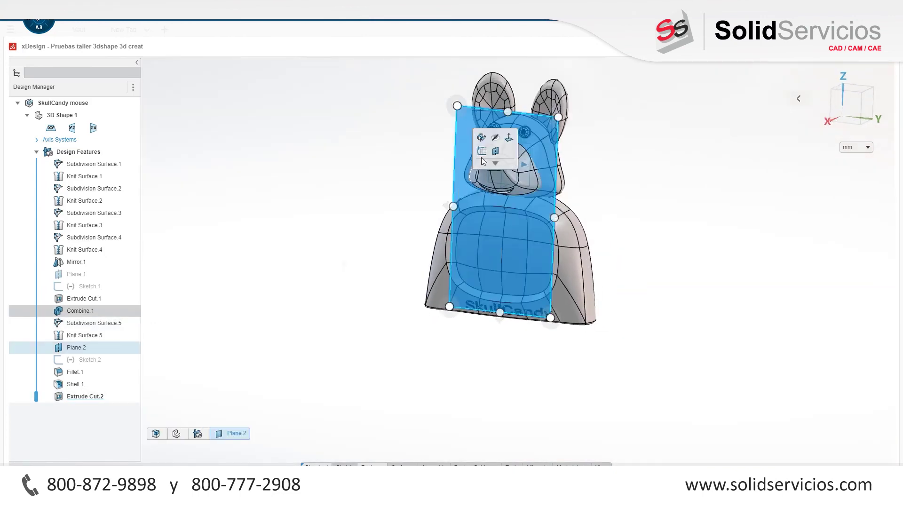
Start a sketch on Plane.2 and pick every edge around the chest inset loop
left_click(481, 150)
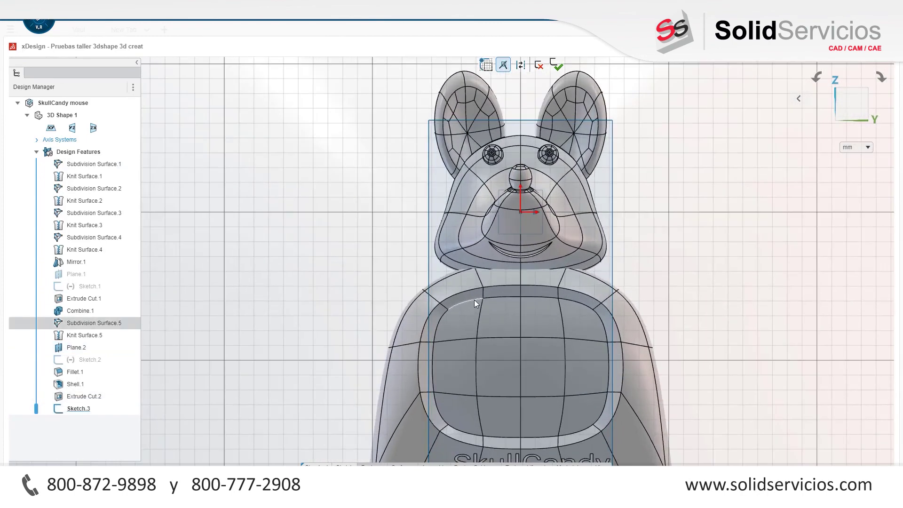
left_click(444, 316)
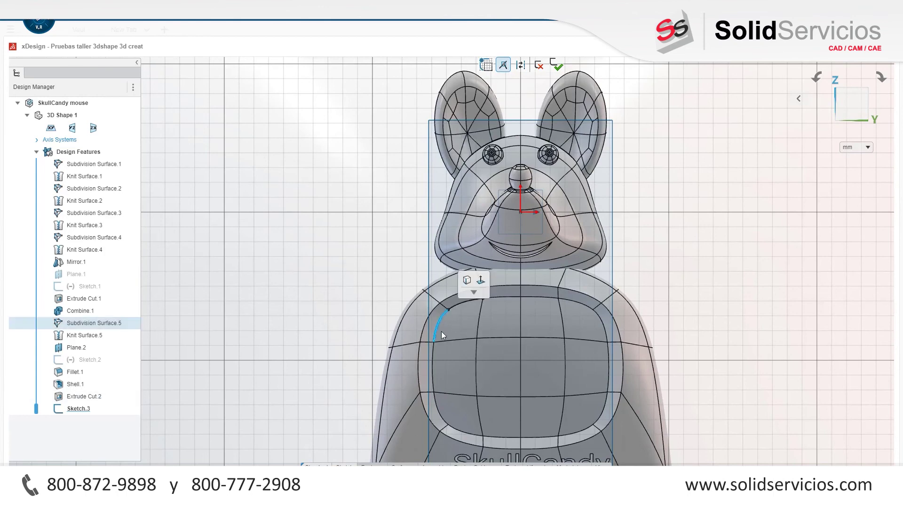
left_click(436, 394)
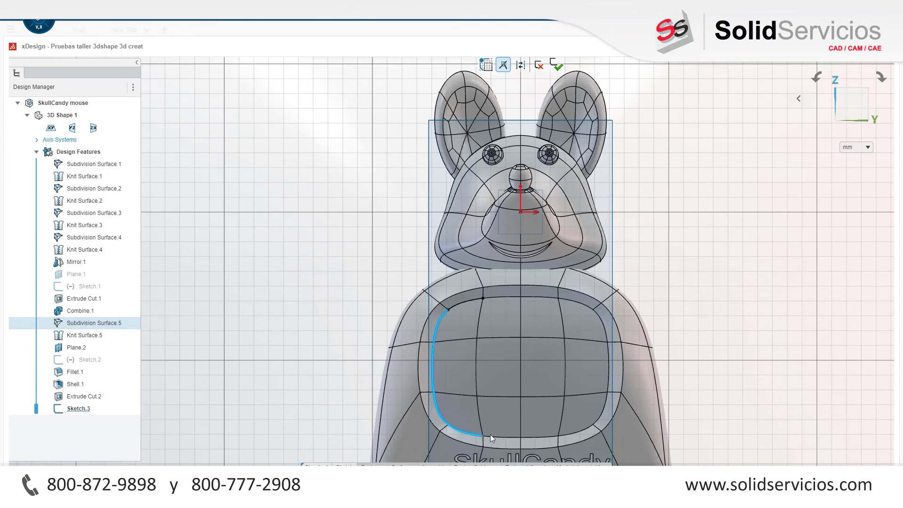
left_click(532, 438)
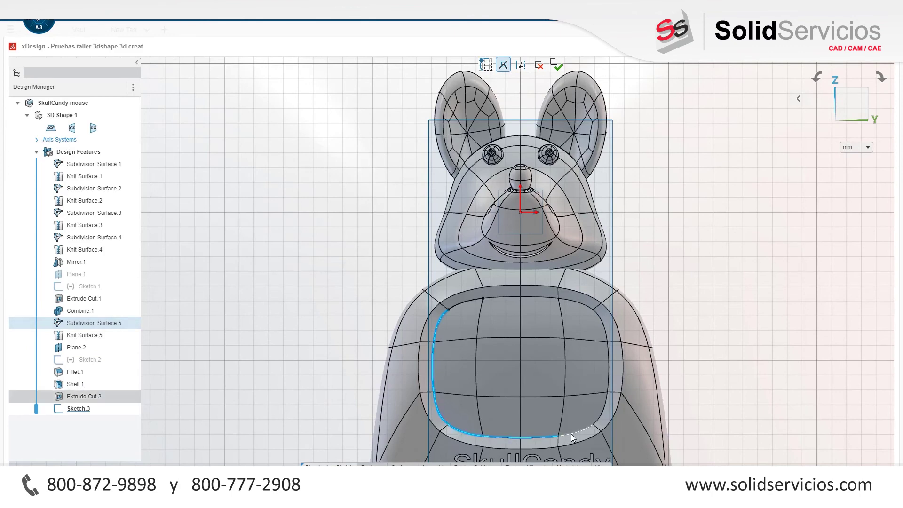
left_click(596, 419)
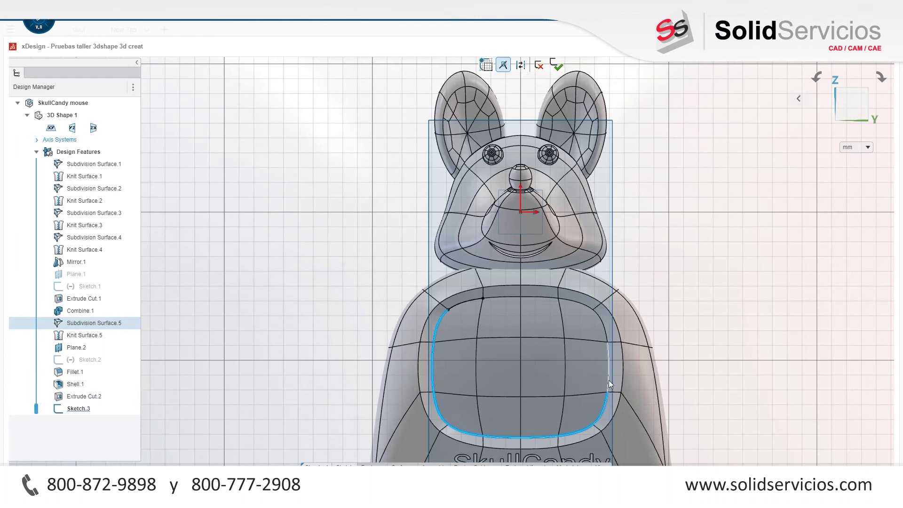
left_click(587, 306)
left_click(554, 298)
left_click(506, 298)
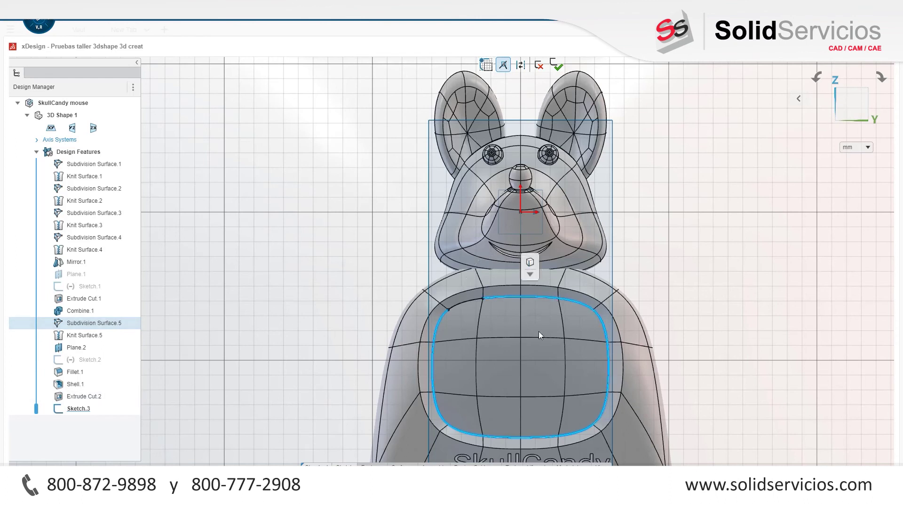
Convert the picked inset edges into sketch entities, then box-select the projected outline
left_click(480, 62)
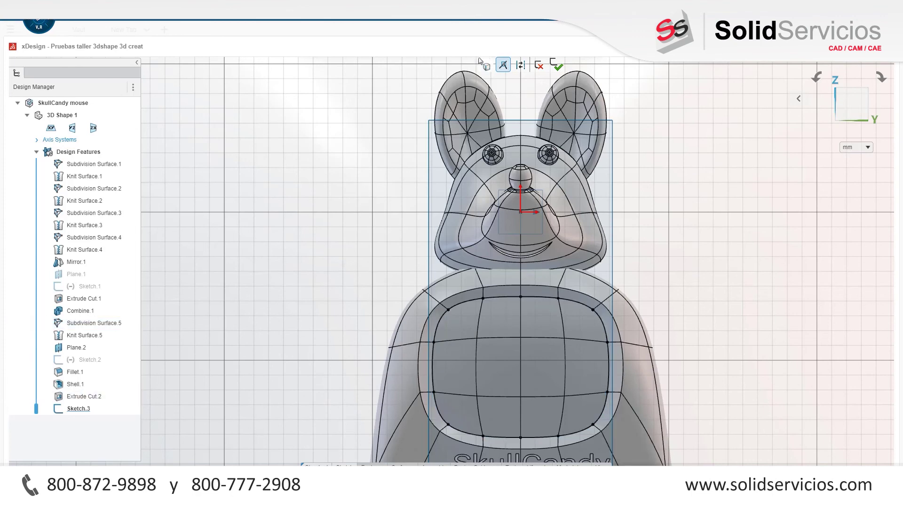
scroll(437, 332, "down", 1)
mouse_move(435, 334)
left_mouse_down()
mouse_move(475, 375)
mouse_move(554, 421)
left_mouse_up()
scroll(555, 329, "down", 1)
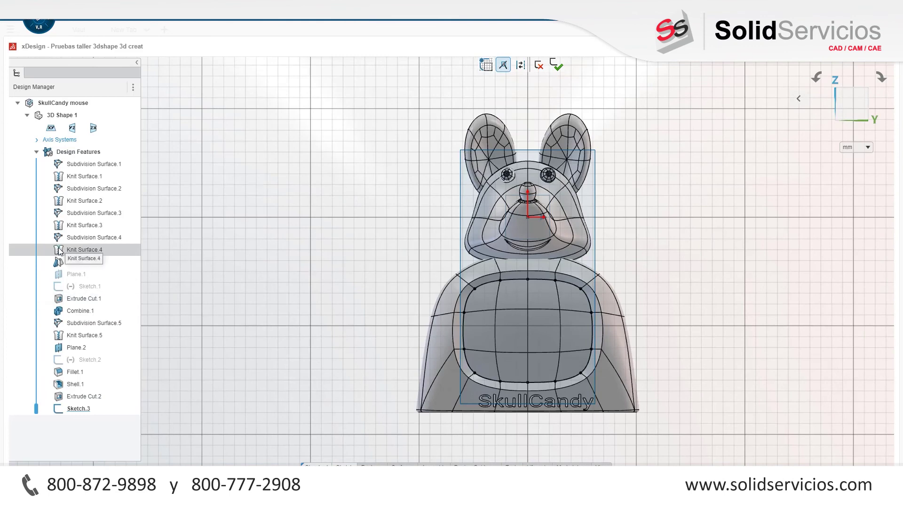
Roll back before Subdivision Surface.5 and draw a 97.6 x 77.4 mm rectangle inside the outline
left_click(102, 323)
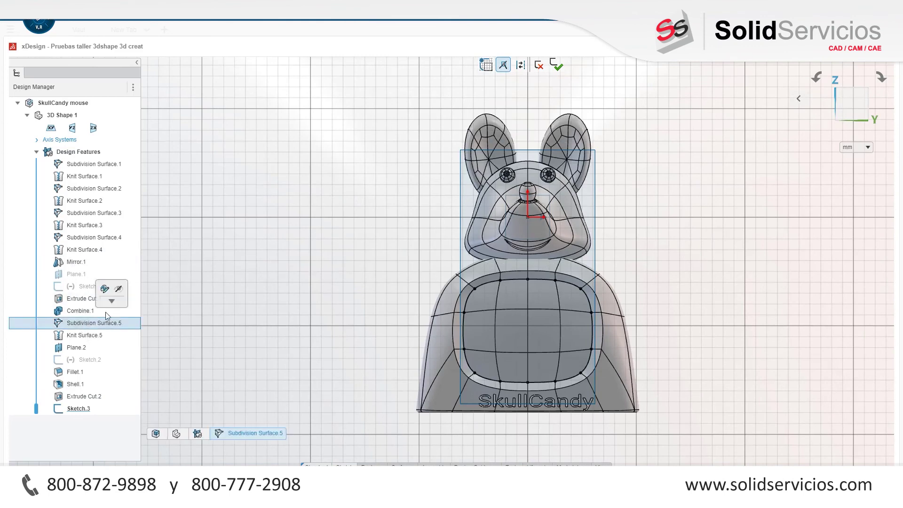
left_click(118, 289)
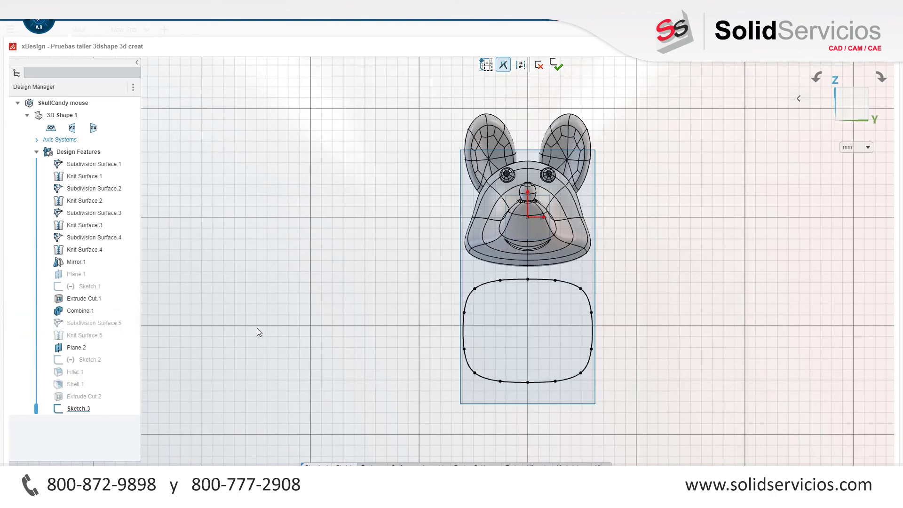
scroll(477, 325, "up", 2)
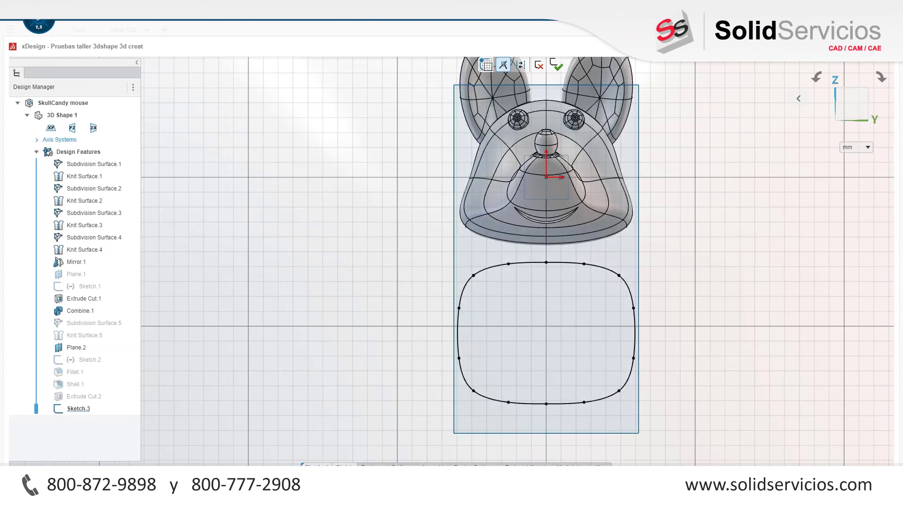
left_click(399, 465)
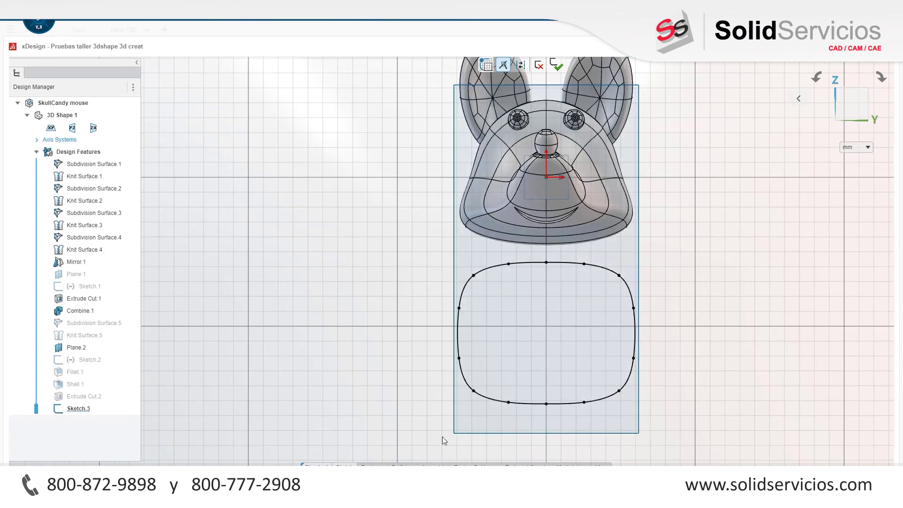
left_click(473, 275)
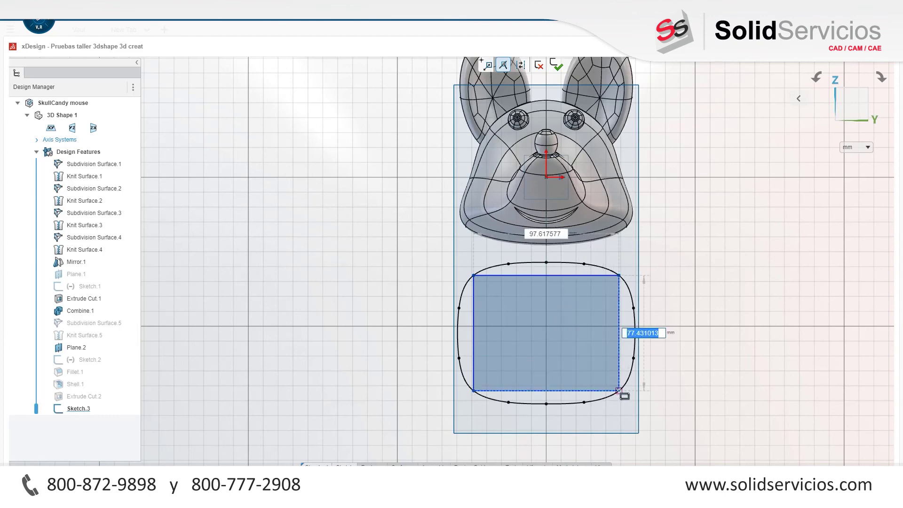
key("Return")
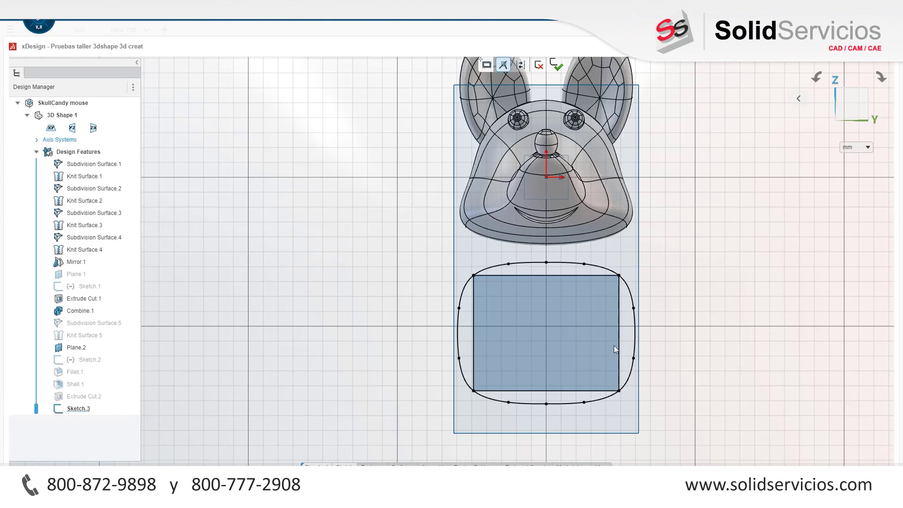
Offset the rectangle 5 mm inward with Sketch Offset
key("o")
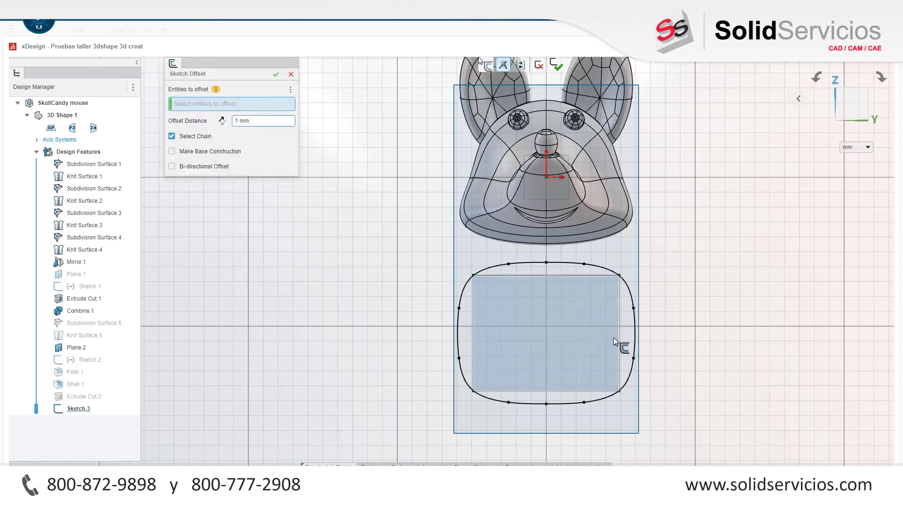
left_click(613, 337)
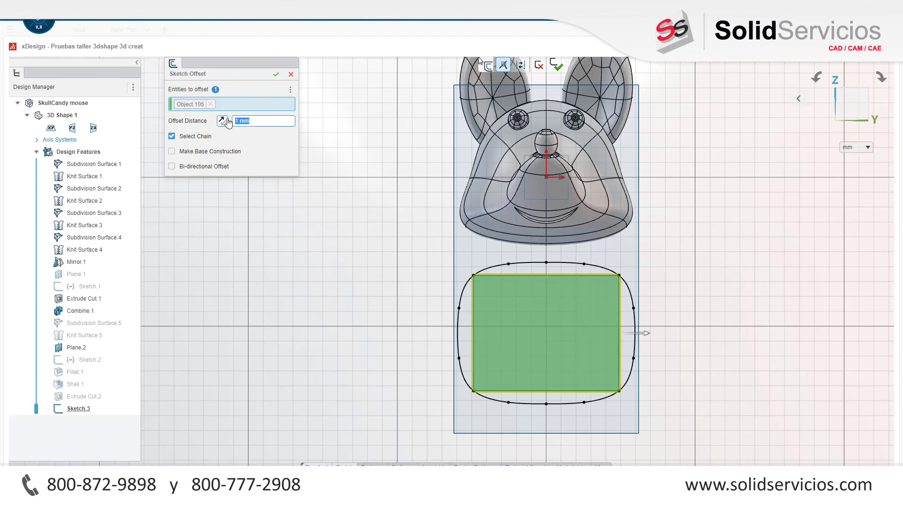
type("1")
left_click(223, 121)
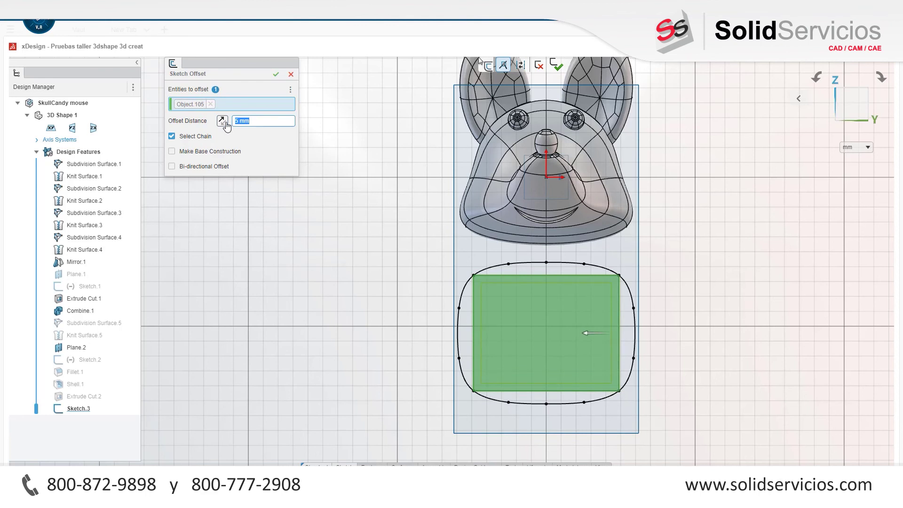
key("Return")
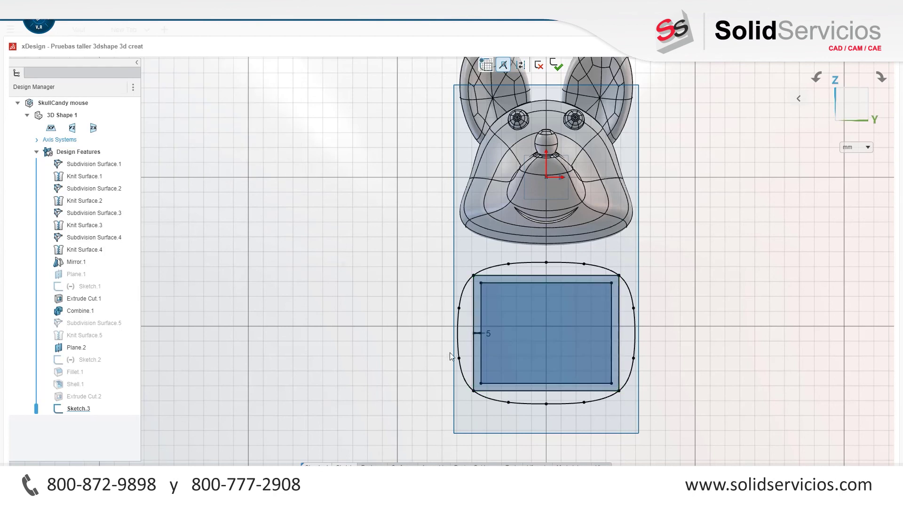
left_click(480, 298)
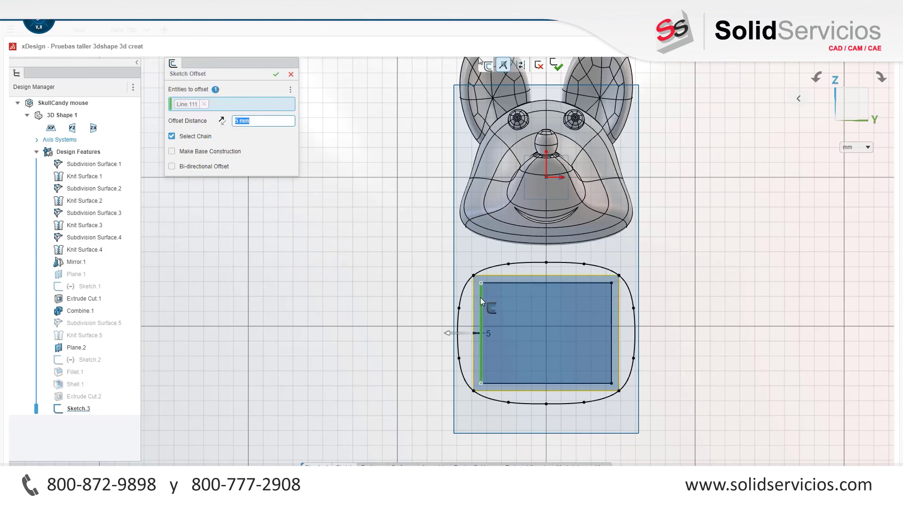
key("Return")
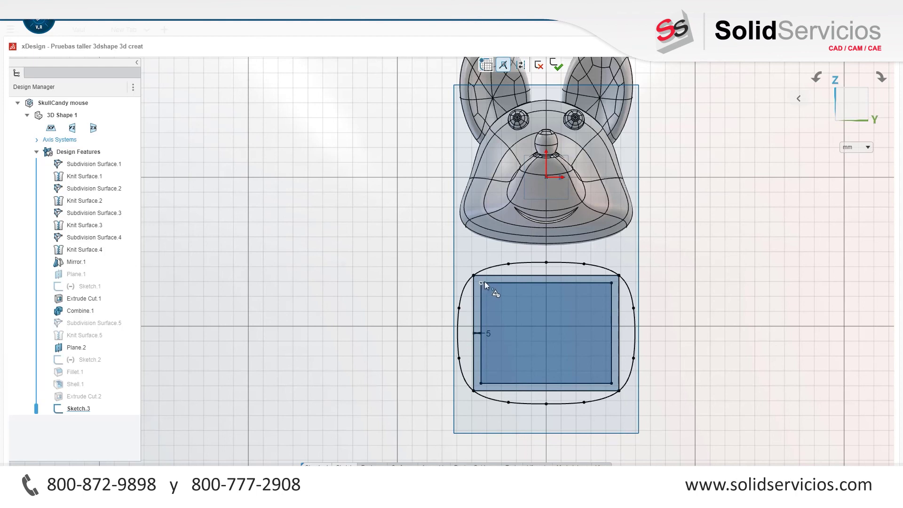
Delete the four inner offset lines: top, left, bottom and right
left_click(485, 282)
key("Delete")
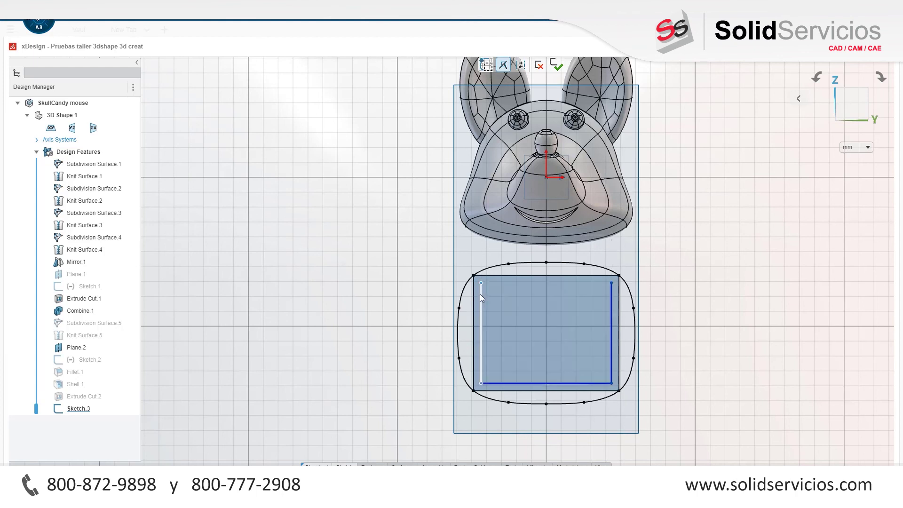
left_click(480, 294)
key("Delete")
left_click(521, 382)
key("Delete")
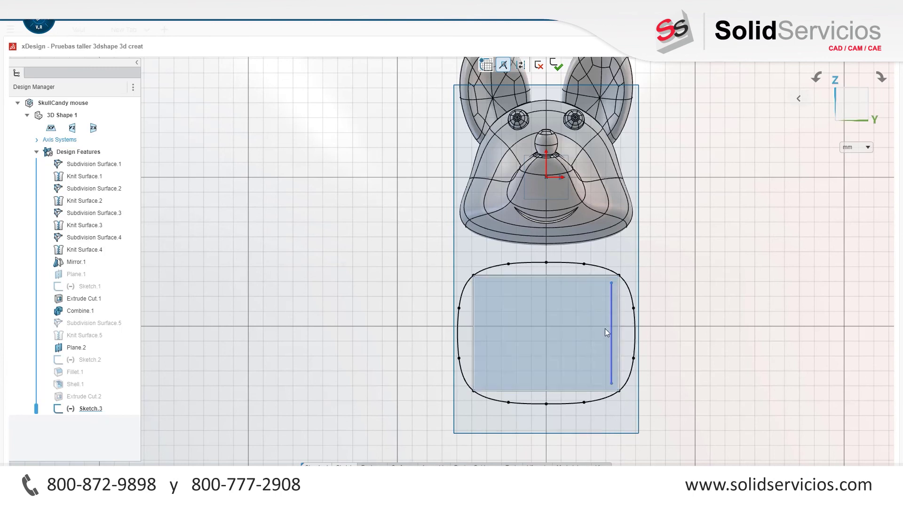
left_click(610, 329)
key("Delete")
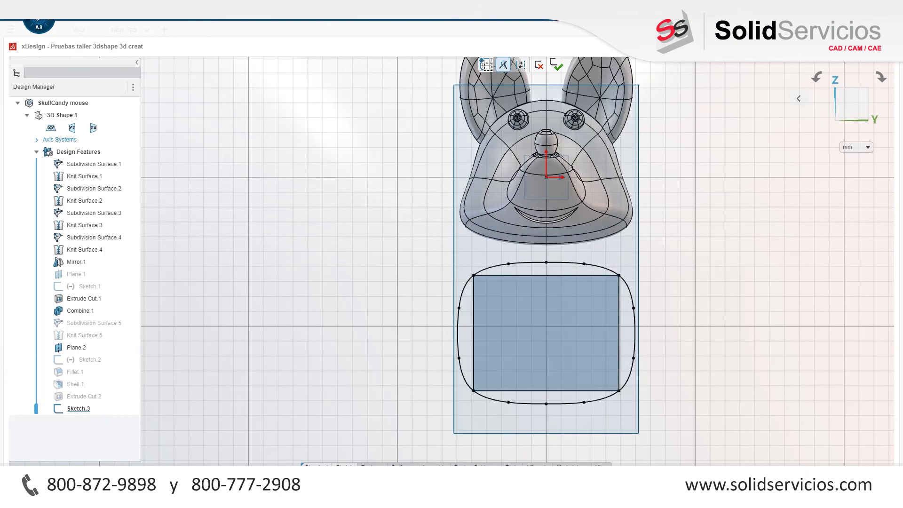
Make the chest outline and rectangle construction geometry, then add a point near the top-left corner
scroll(470, 285, "up", 2)
scroll(479, 288, "up", 2)
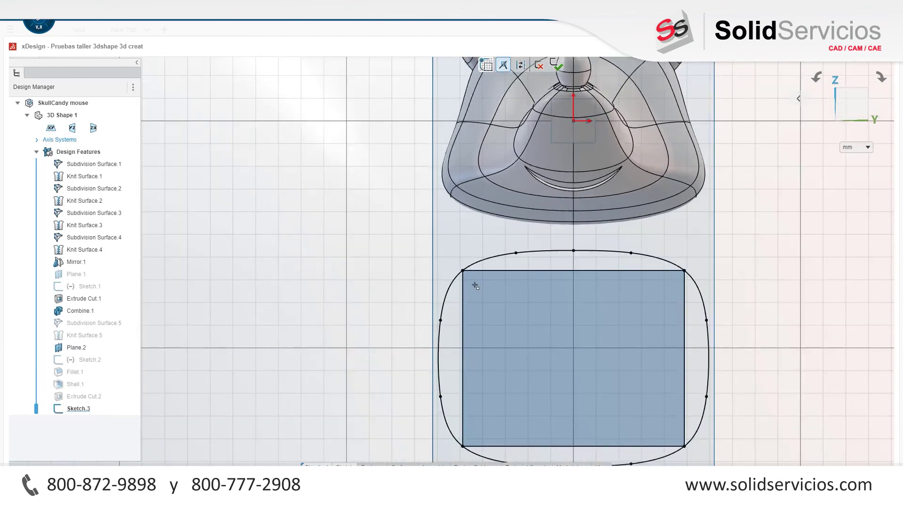
scroll(475, 285, "down", 2)
scroll(504, 352, "down", 1)
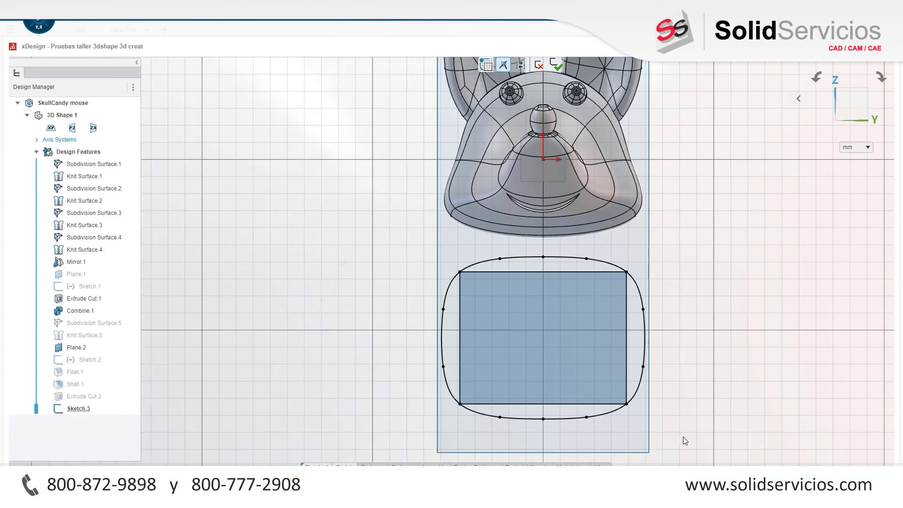
left_click_drag(676, 436, 376, 238)
left_click(400, 193)
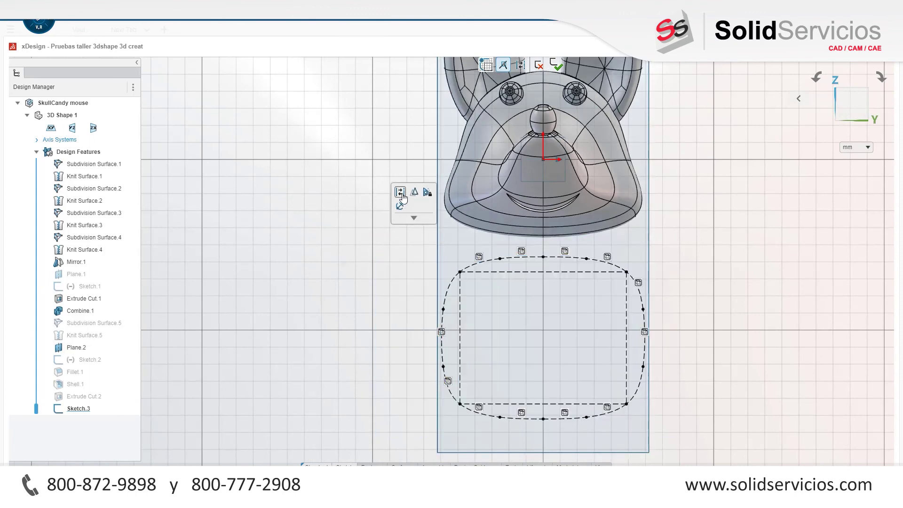
left_click(376, 303)
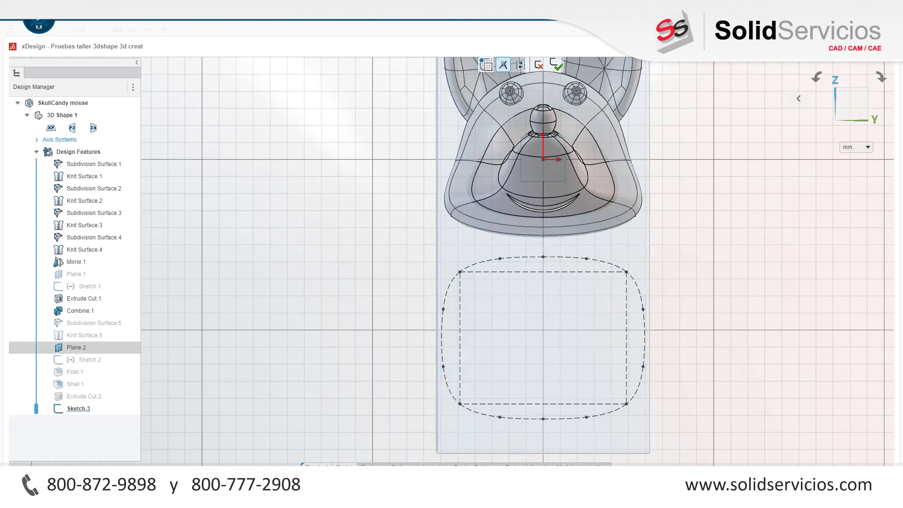
left_click(478, 296)
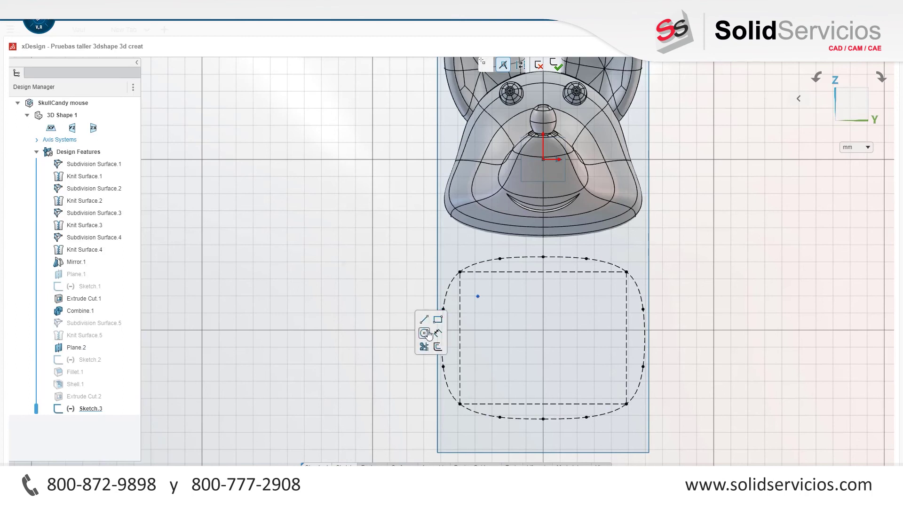
Dimension the sketch point 5 mm from the rectangle's left edge and 5 mm from its top edge
left_click(459, 306)
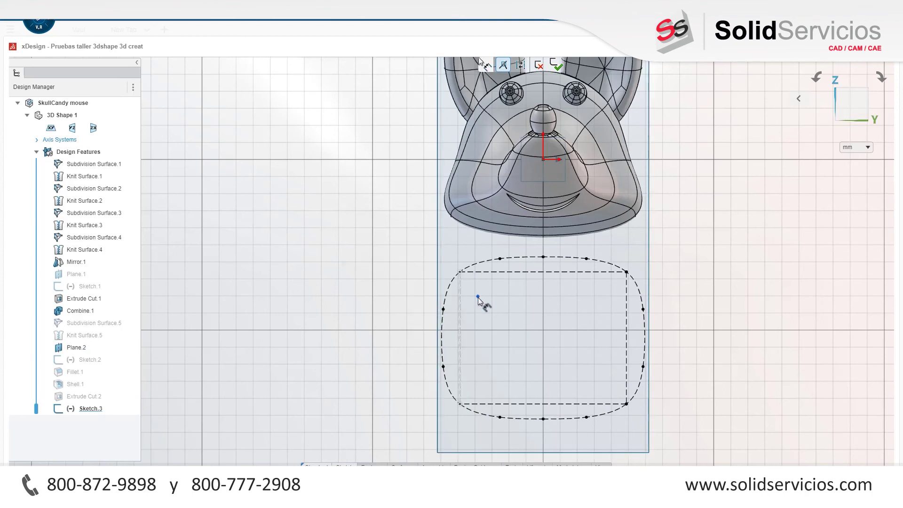
left_click(478, 297)
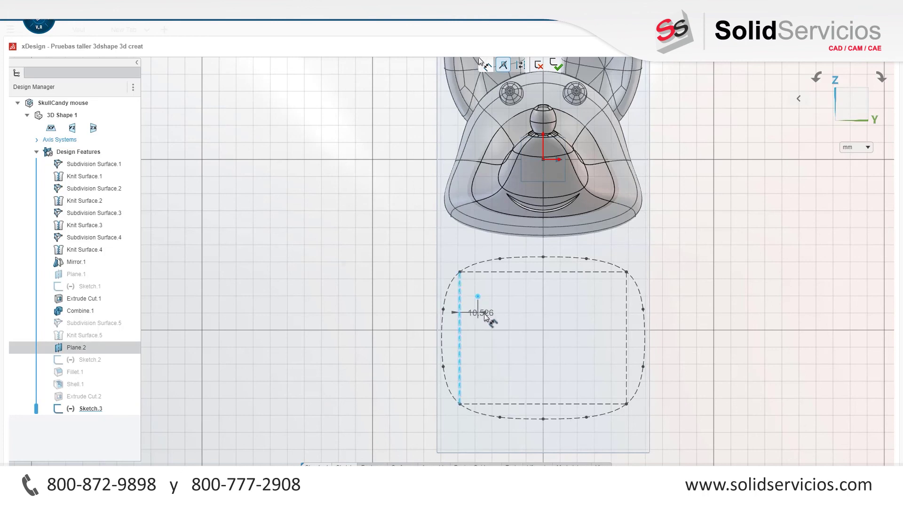
left_click(500, 319)
type("5")
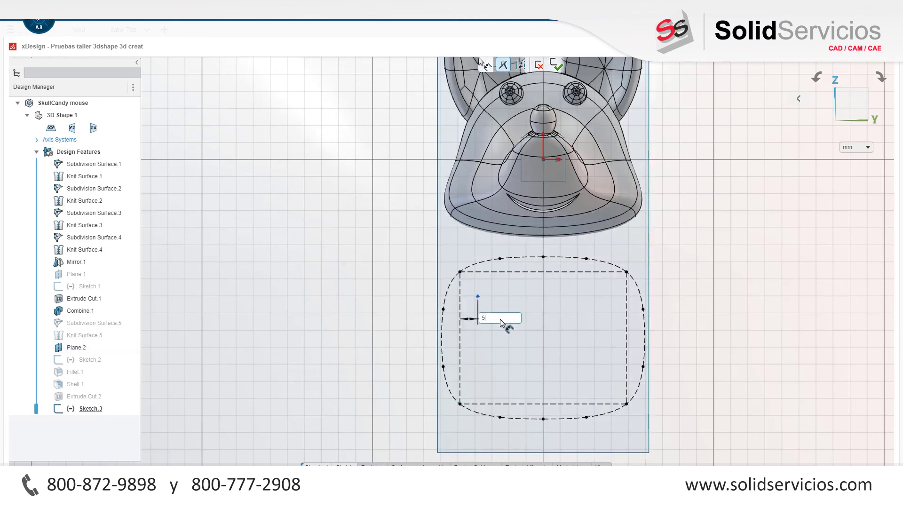
key("Return")
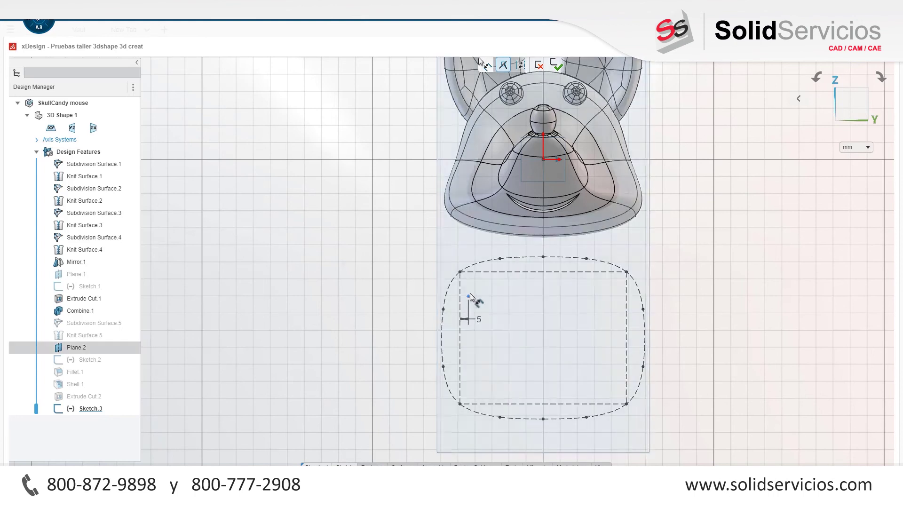
left_click(468, 297)
left_click(474, 272)
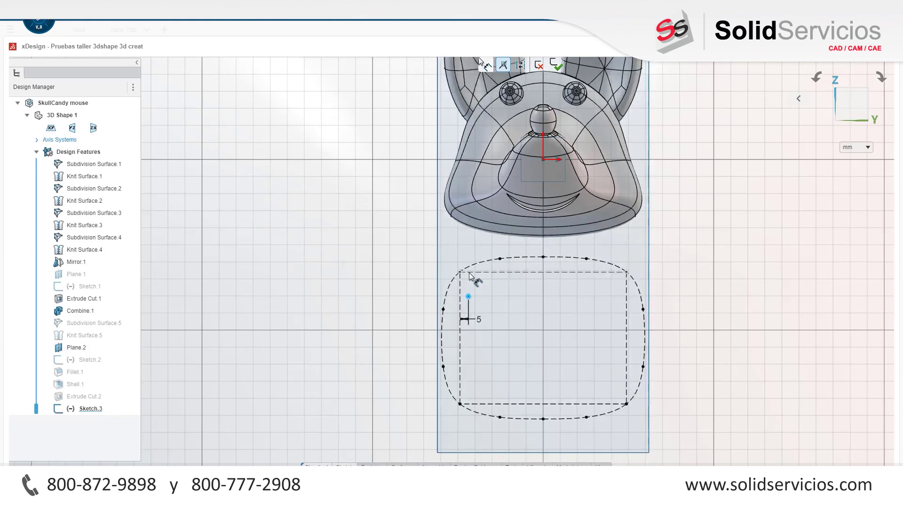
left_click(494, 288)
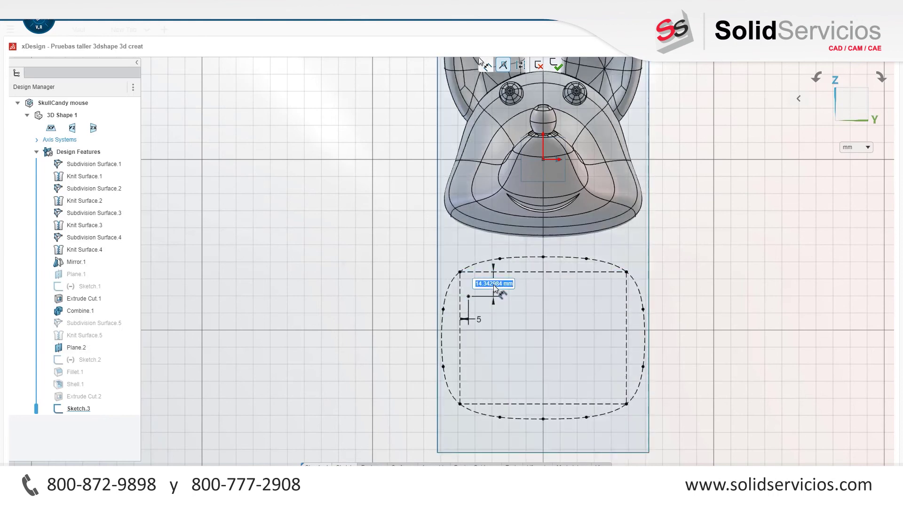
type("5")
key("Return")
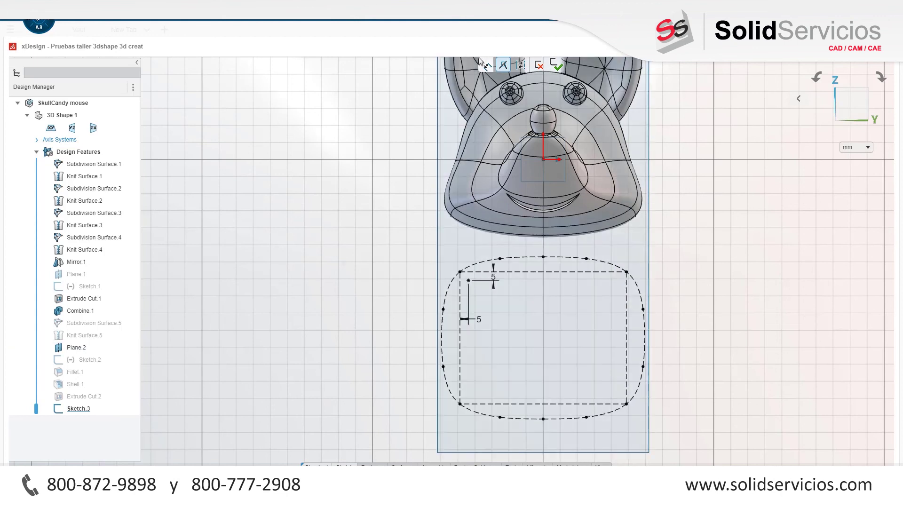
left_click(663, 465)
left_click(670, 435)
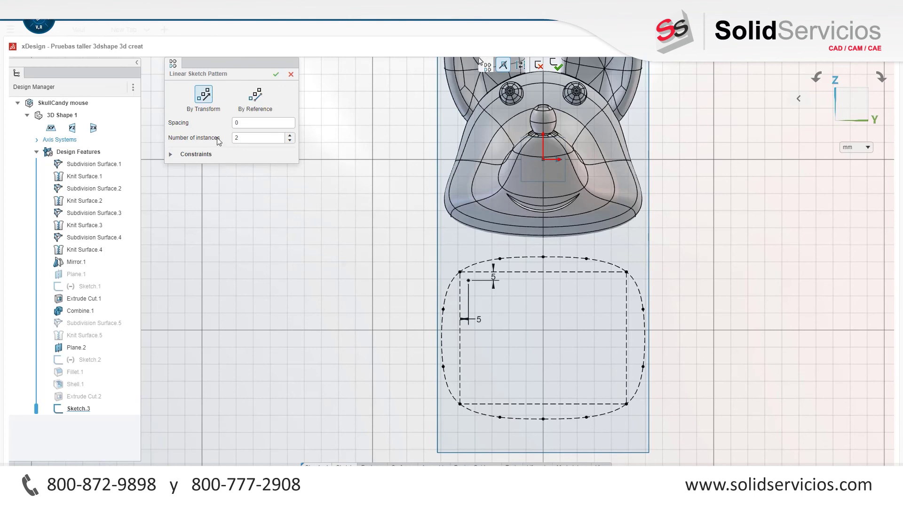
Switch the pattern to By Reference on Point.128, with Direction 1 along top edge Line.101
left_click(237, 123)
type("5")
left_click(239, 137)
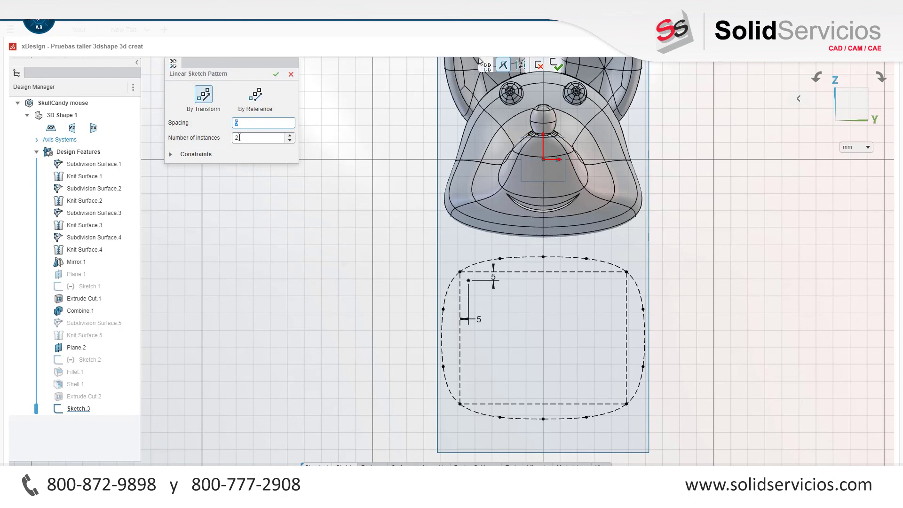
left_click(237, 138)
left_click(255, 95)
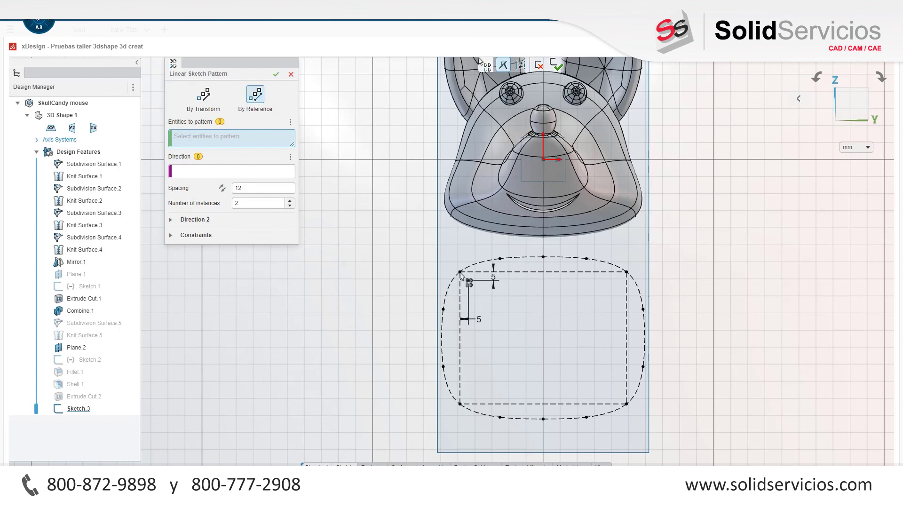
left_click(469, 282)
scroll(470, 280, "up", 2)
scroll(469, 279, "up", 2)
left_click(230, 176)
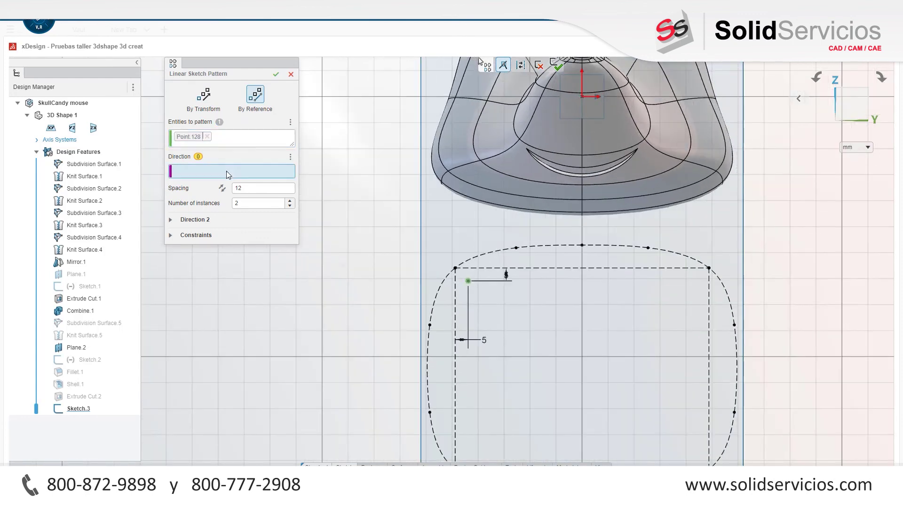
left_click(511, 269)
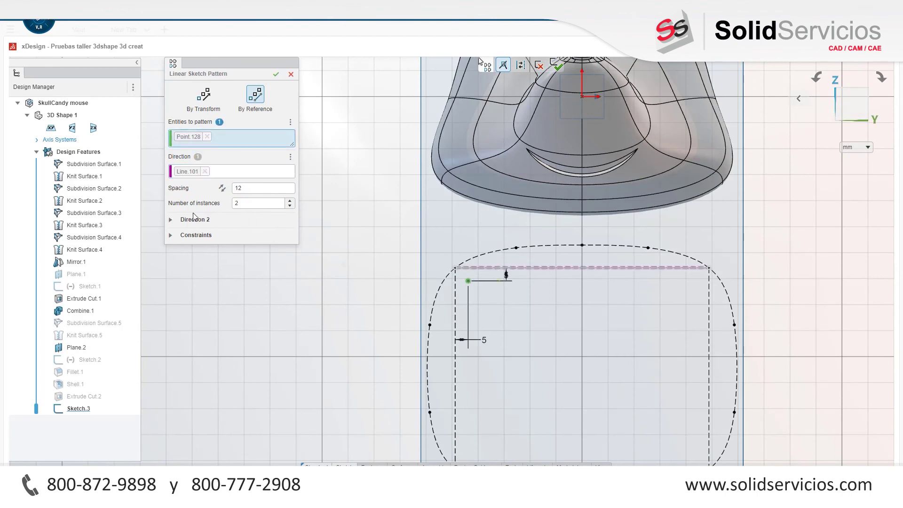
Add Direction 2 along left edge Line.104, flipped to run downward
left_click(178, 234)
left_click(172, 219)
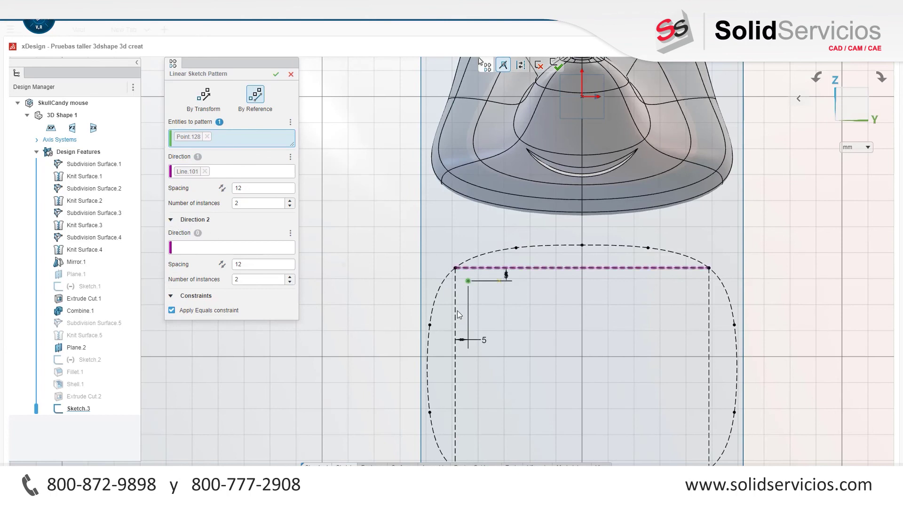
left_click(211, 248)
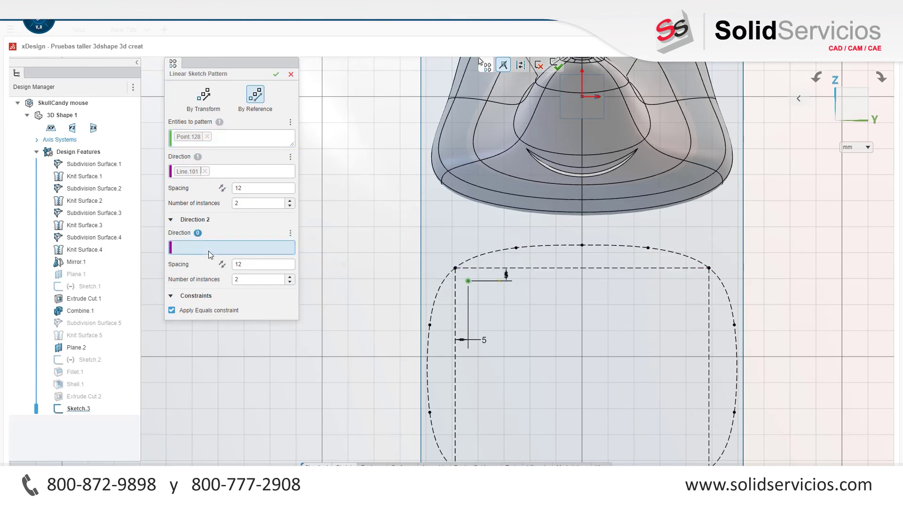
left_click(455, 319)
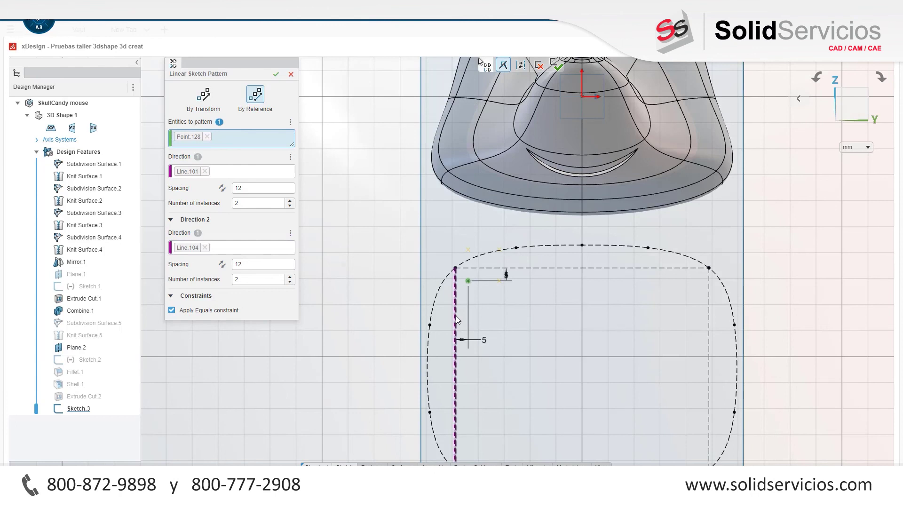
left_click(222, 265)
left_click(236, 203)
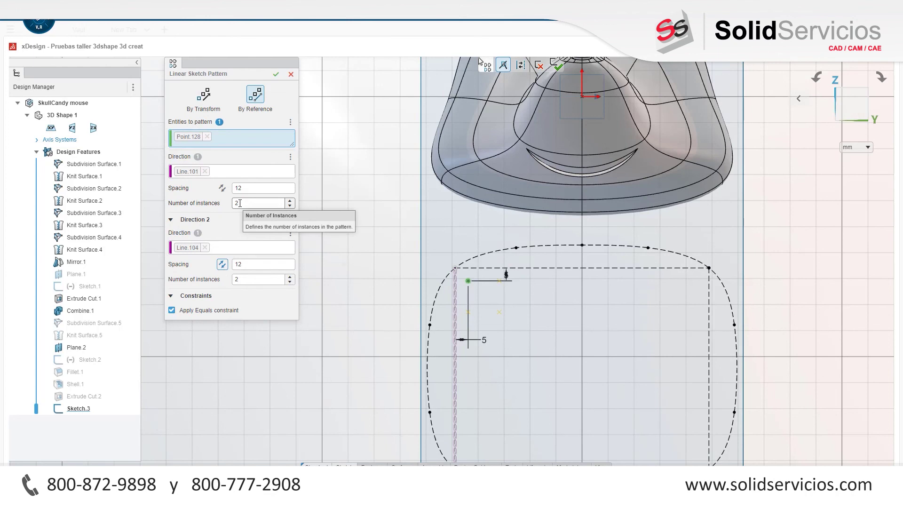
Set Direction 1 to 9 instances spaced 11 mm
double_click(239, 204)
type("8")
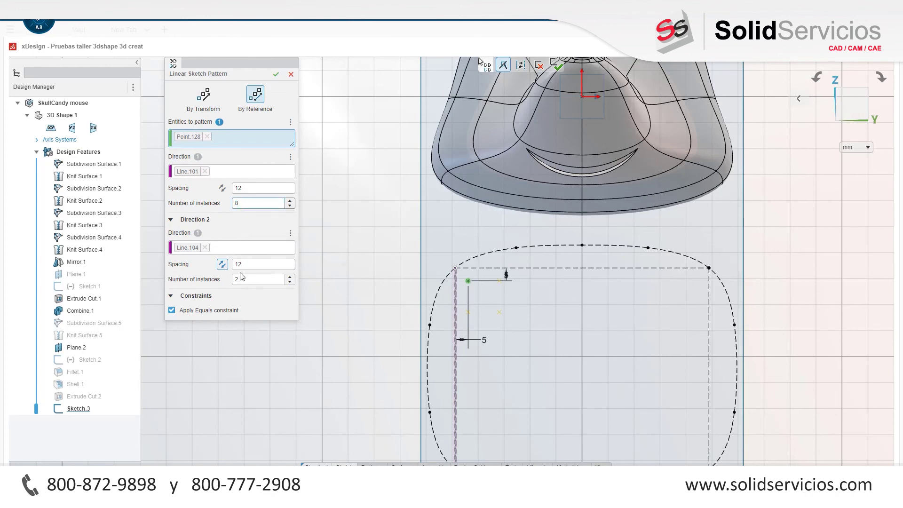
key("Return")
double_click(239, 189)
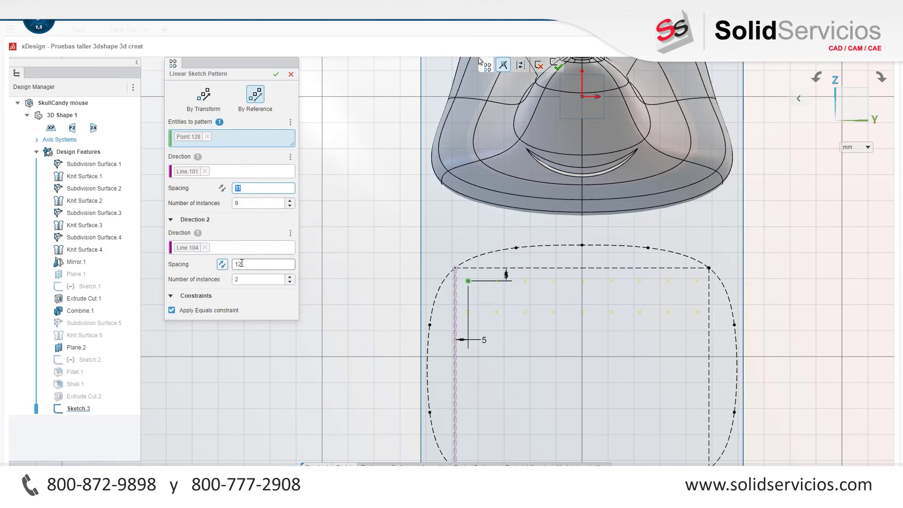
left_click(245, 192)
key("Return")
double_click(242, 188)
key("Return")
Set Direction 2 to 7 instances spaced 11 mm
double_click(246, 266)
double_click(238, 278)
type("5")
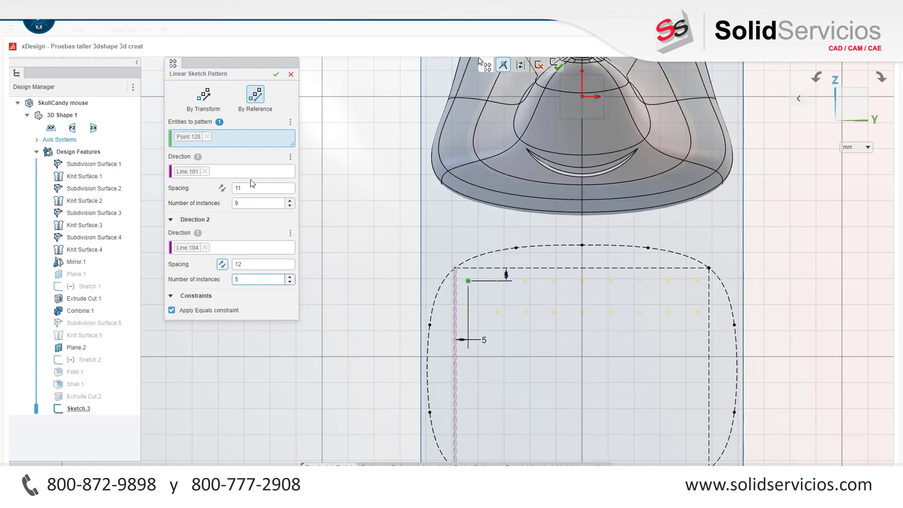
scroll(412, 344, "up", 2)
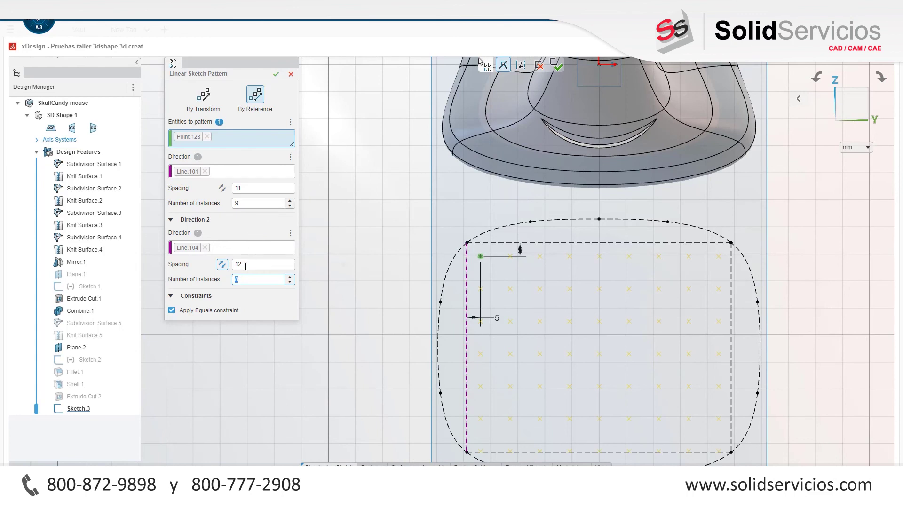
left_click(242, 280)
key("Return")
double_click(239, 201)
scroll(432, 367, "up", 2)
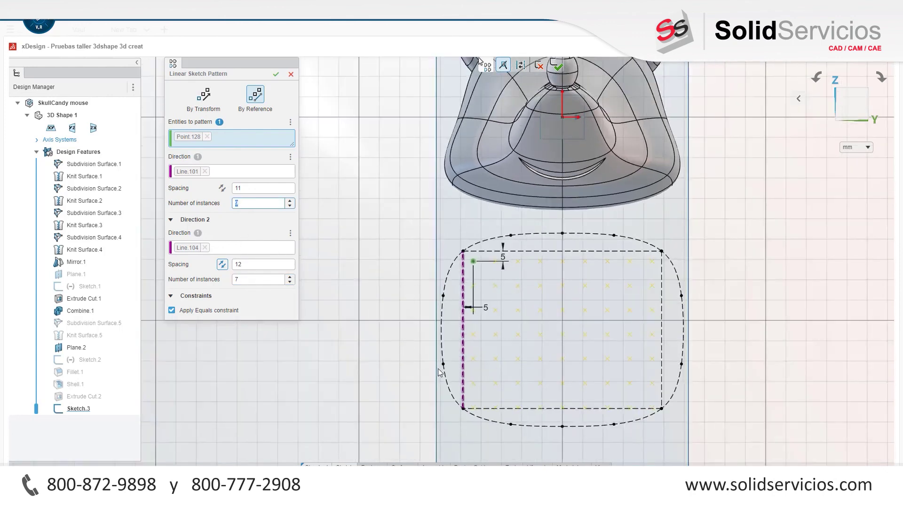
scroll(449, 376, "down", 1)
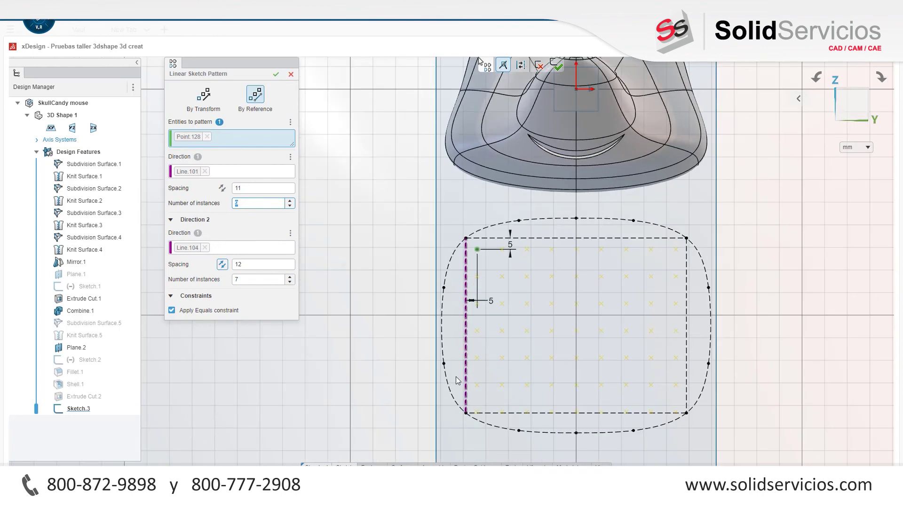
double_click(242, 264)
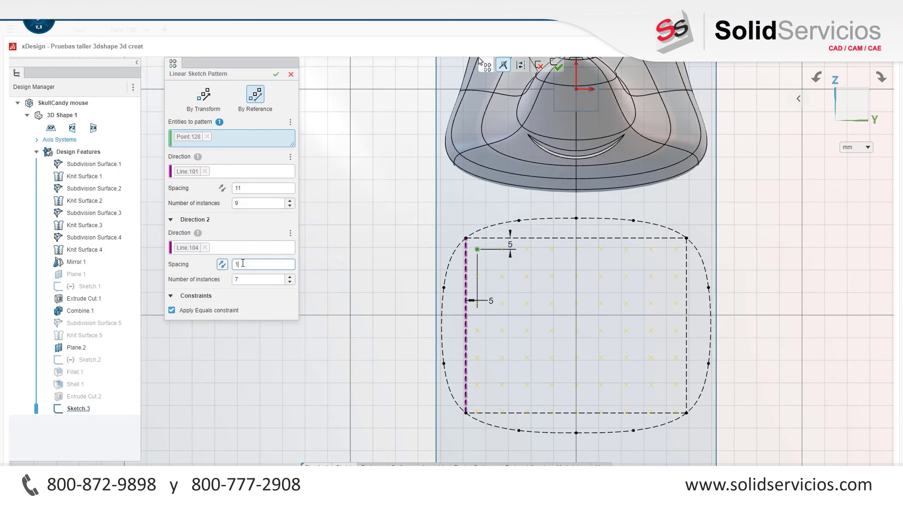
type("1")
key("Return")
Confirm the point grid, exit the sketch, and set up a Straight 1 mm diameter hole
left_click(276, 75)
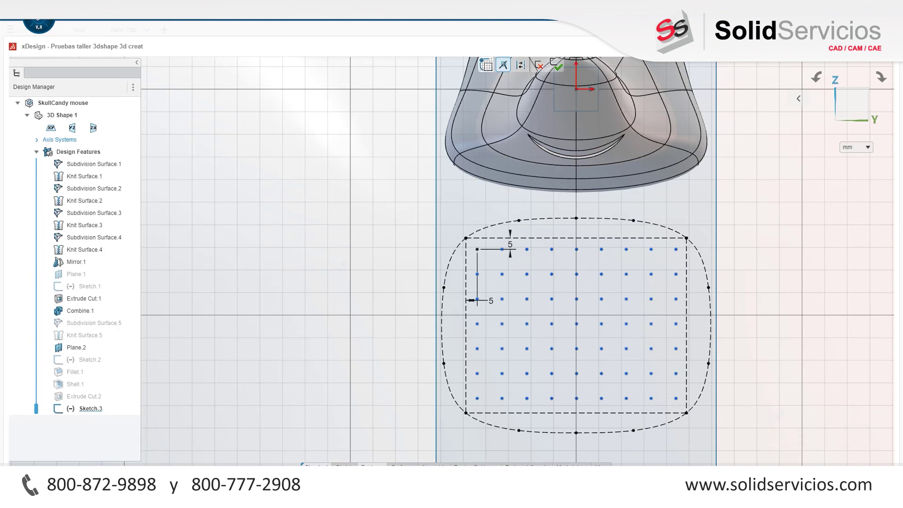
left_click(557, 67)
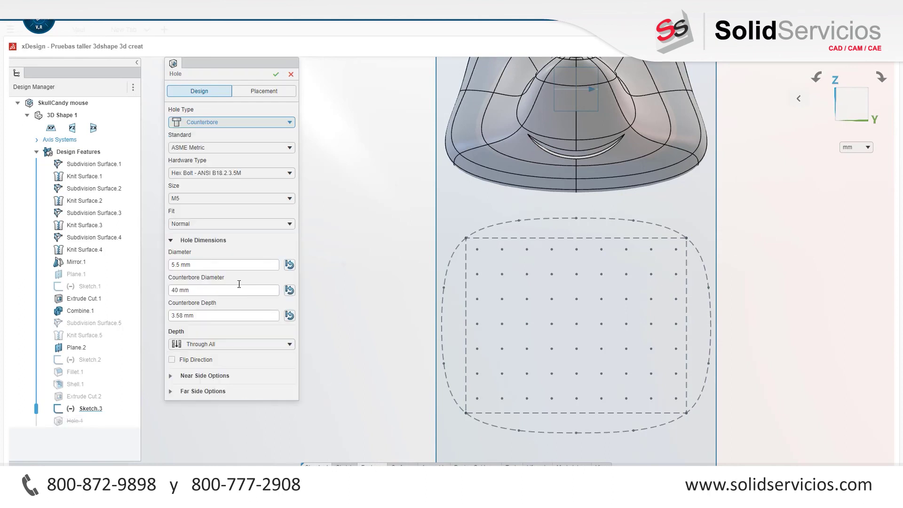
left_click(176, 123)
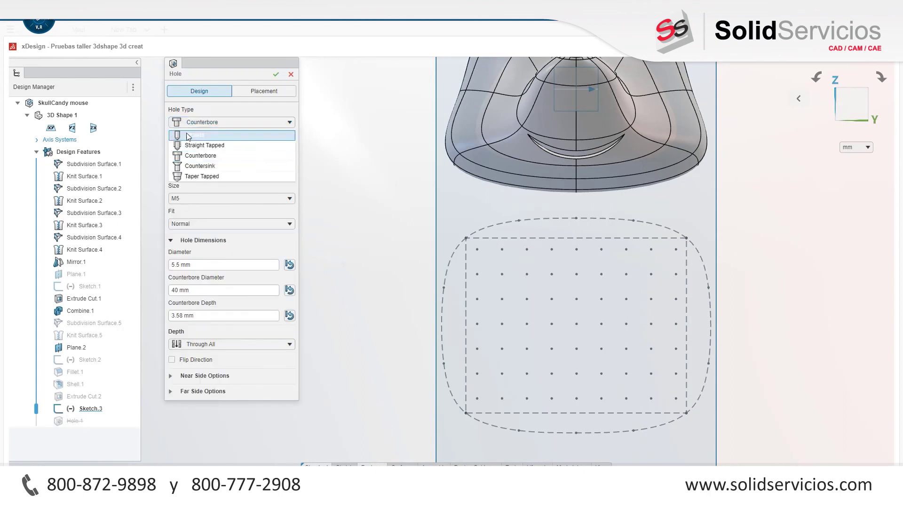
left_click(181, 135)
double_click(193, 240)
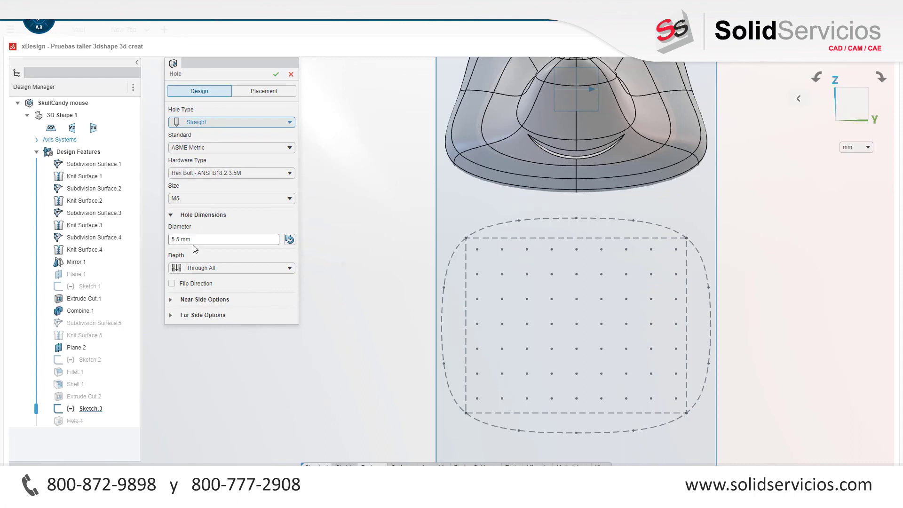
type("1")
key("Return")
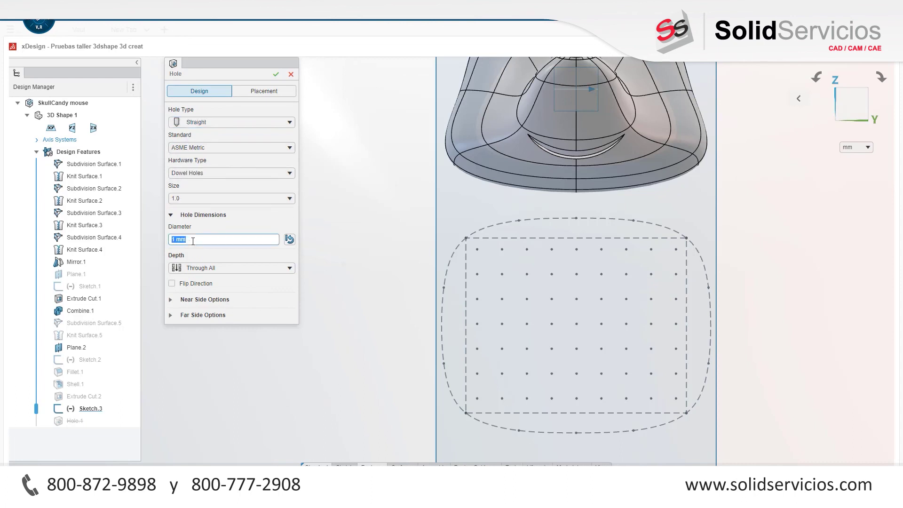
left_click(249, 92)
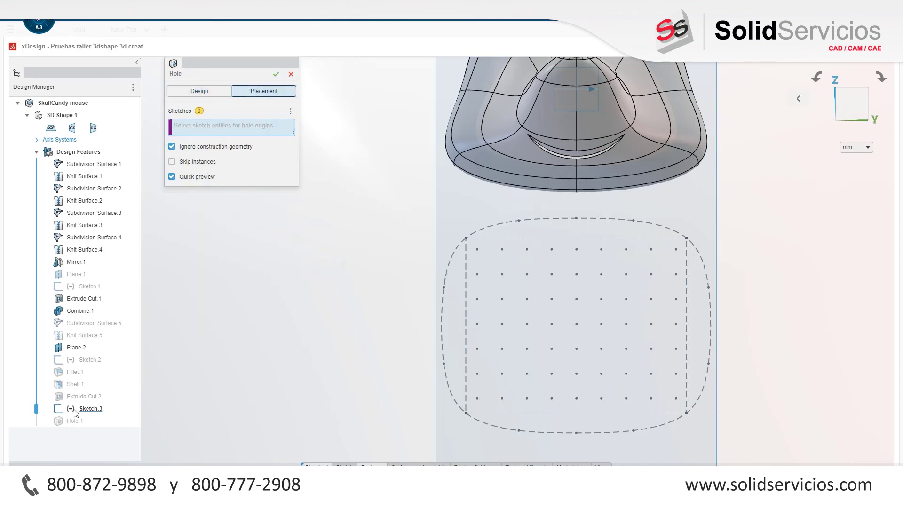
Place the holes on Sketch.3's point grid and orbit the view edge-on to the sketch
left_click(61, 409)
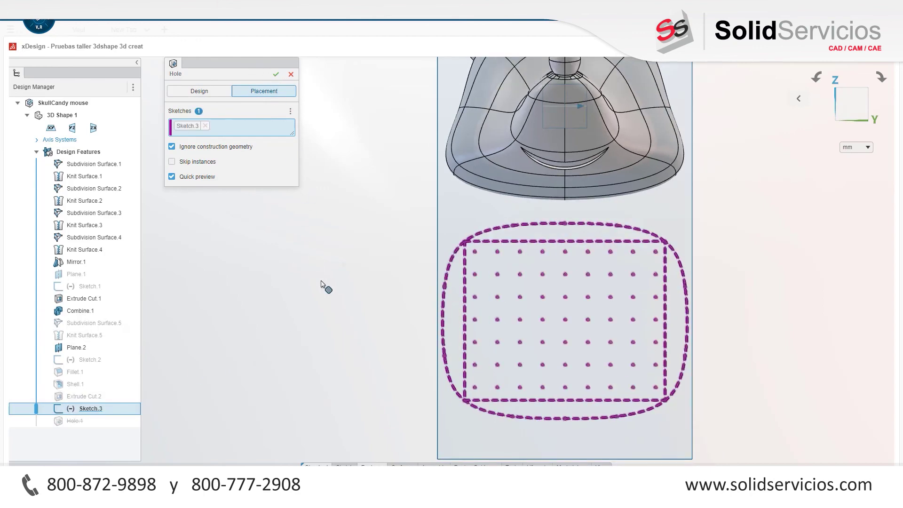
middle_click_drag(283, 299, 231, 305)
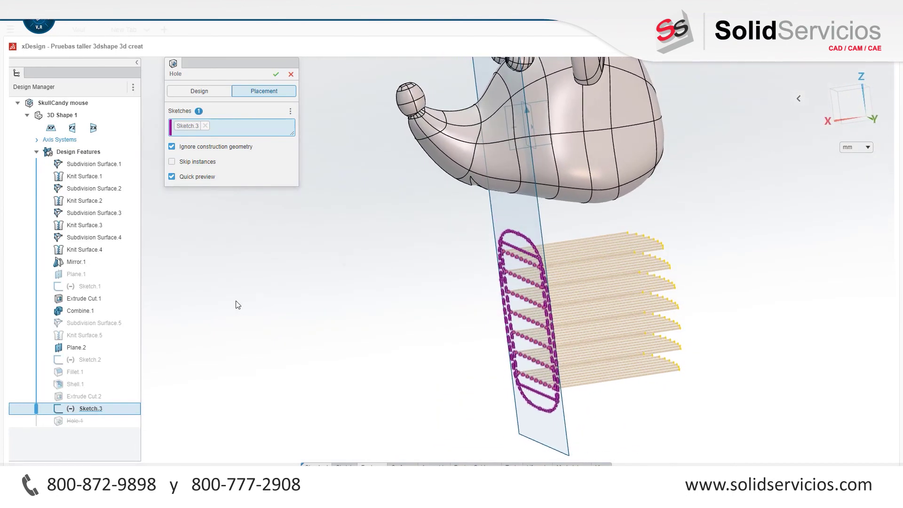
middle_click_drag(250, 302, 236, 305)
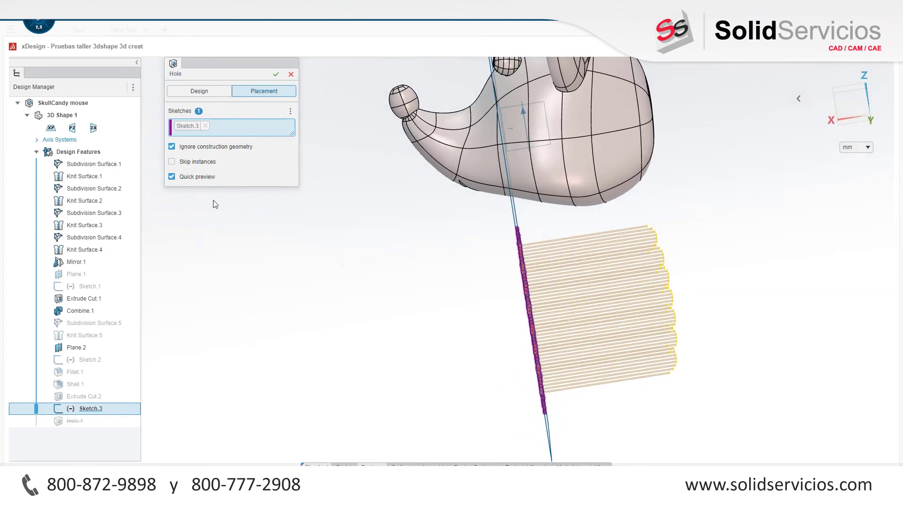
left_click(190, 92)
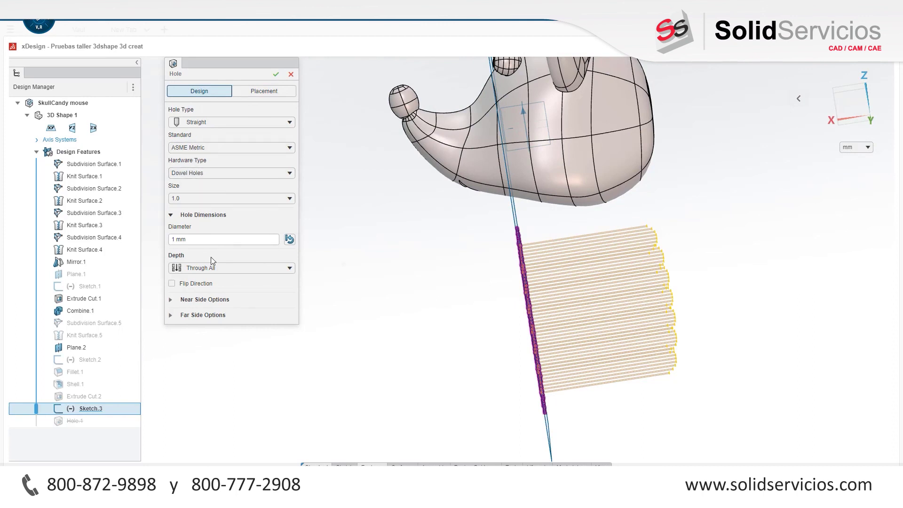
Change the hole depth from Through All to Blind, 10 mm deep
left_click(212, 267)
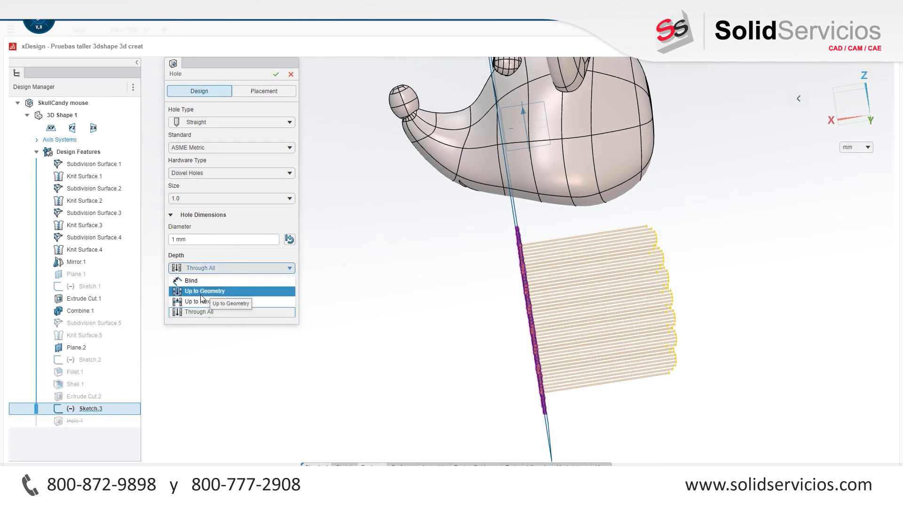
left_click(200, 292)
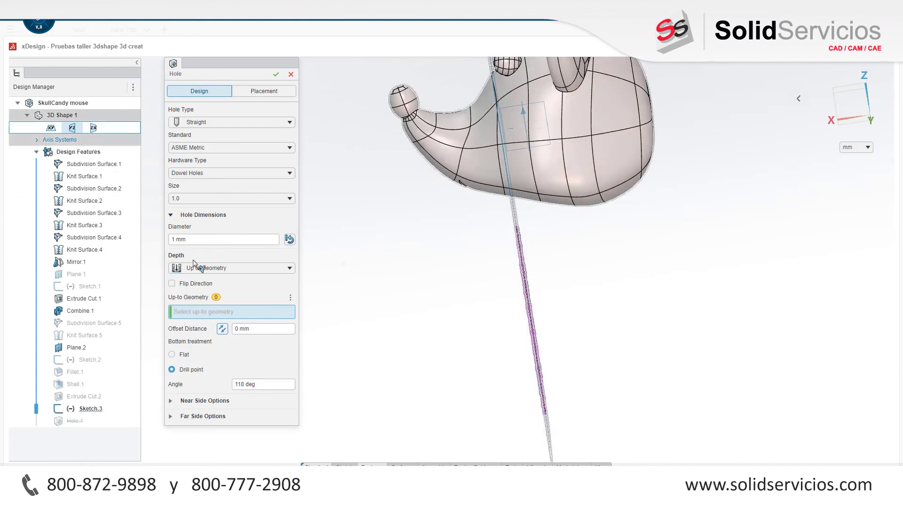
left_click(204, 272)
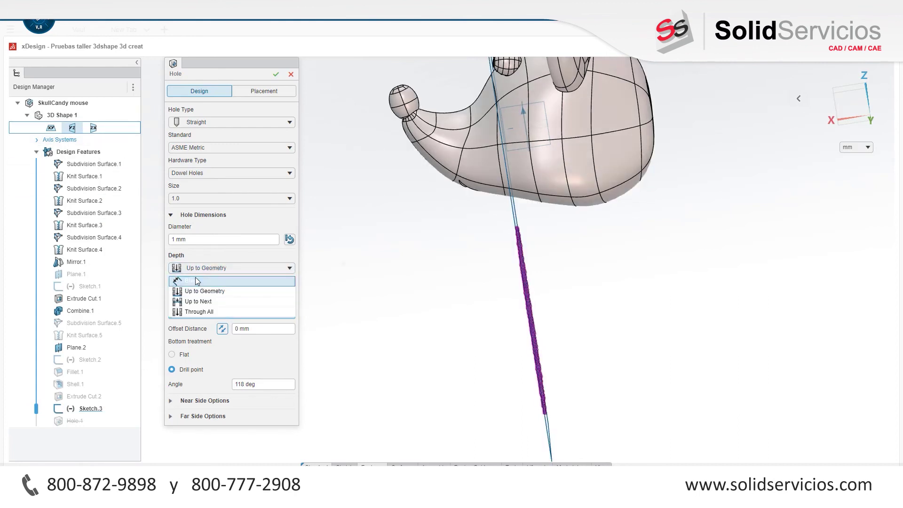
left_click(196, 277)
left_click(258, 284)
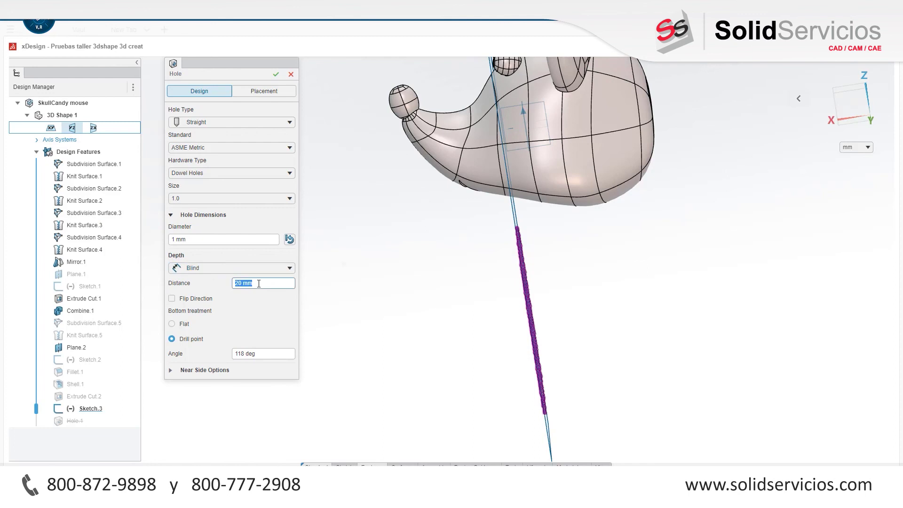
type("10")
left_click(362, 316)
Apply Hole.1, orbit to a front view, and select it to show the 9 x 7 grid
left_click(276, 76)
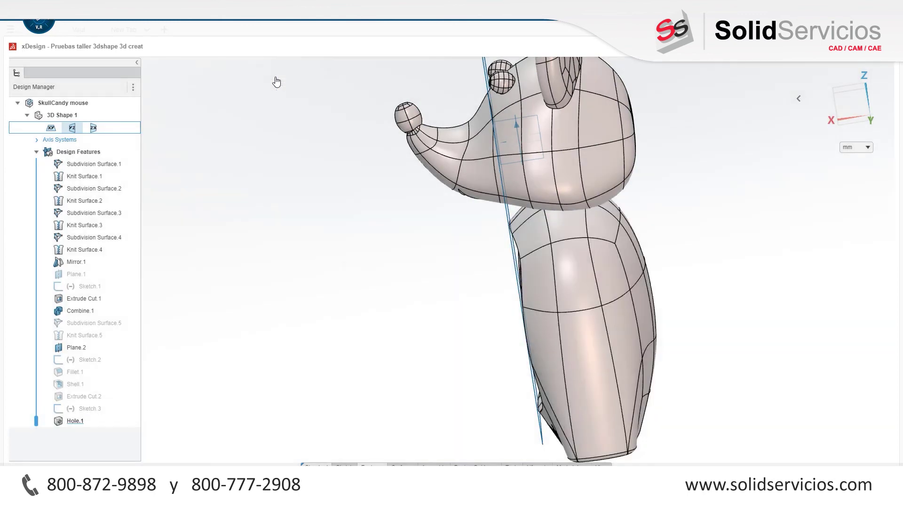
mouse_move(277, 82)
middle_mouse_down()
mouse_move(559, 270)
mouse_move(552, 249)
mouse_move(535, 260)
mouse_move(486, 262)
middle_mouse_up()
left_click(80, 421)
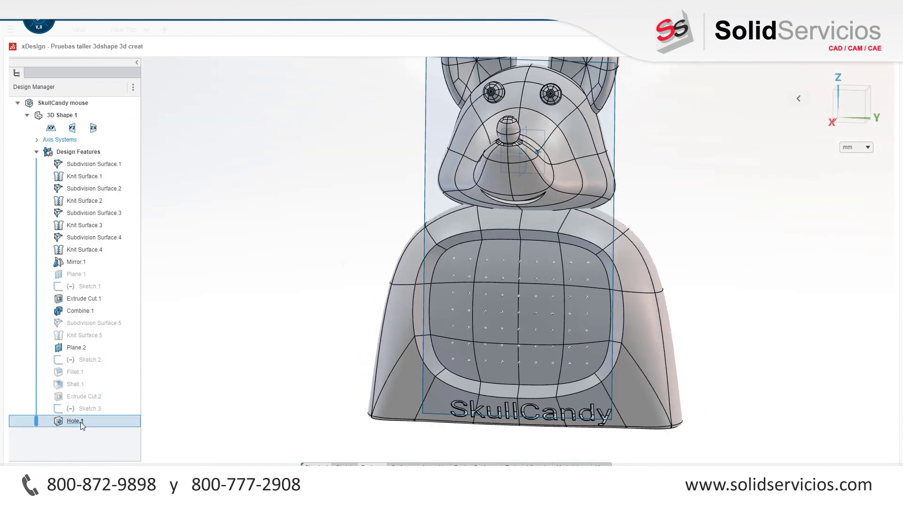
Re-edit Hole.1 so the dowel holes use size 3.0 with a 3 mm diameter
double_click(81, 422)
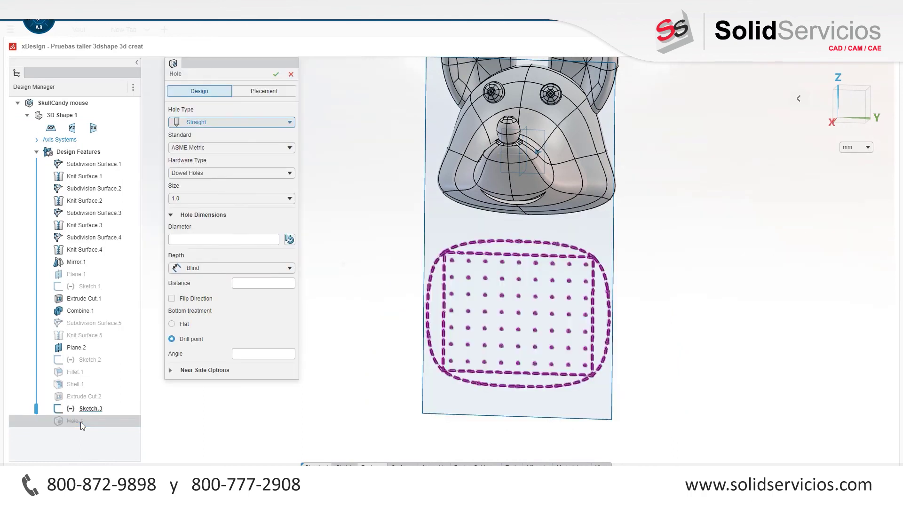
left_click(192, 203)
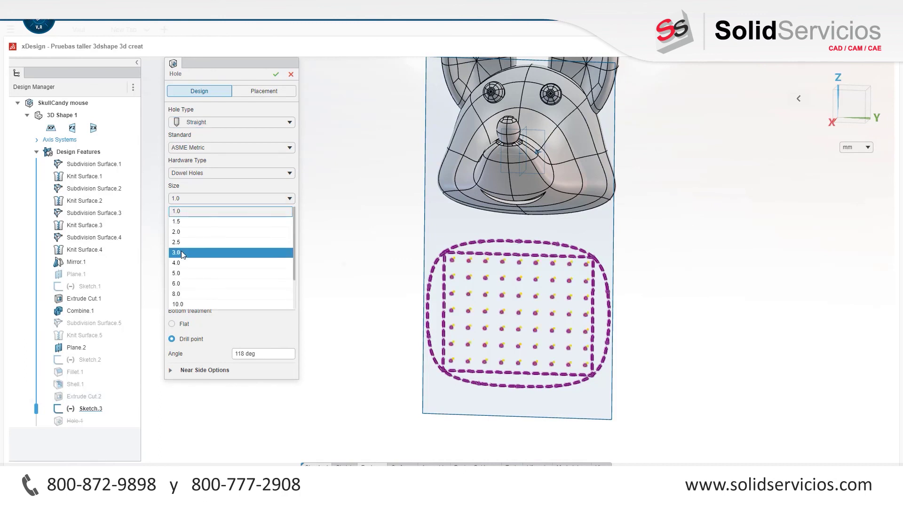
left_click(181, 251)
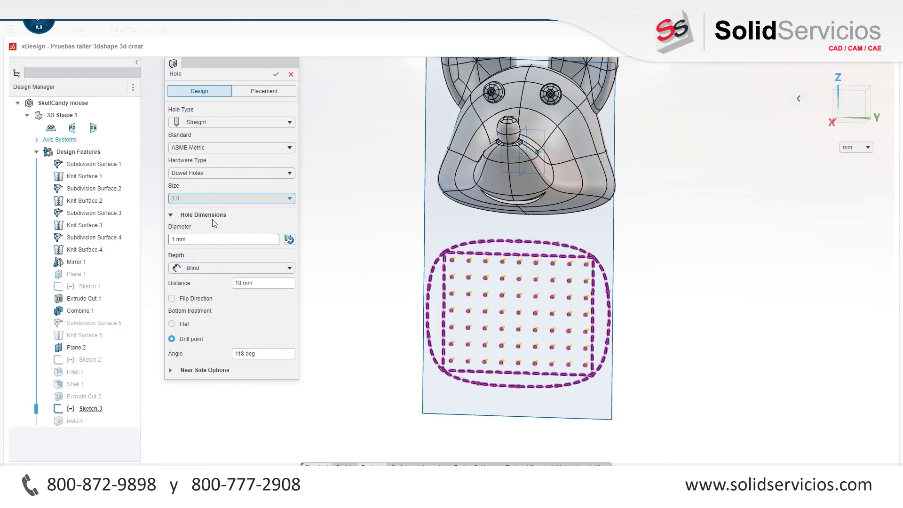
left_click(224, 238)
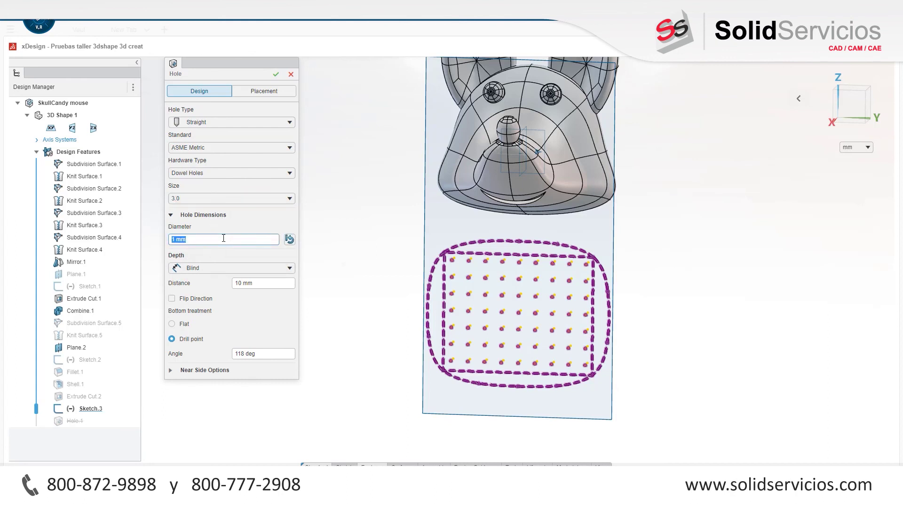
type("3")
key("Return")
type("3")
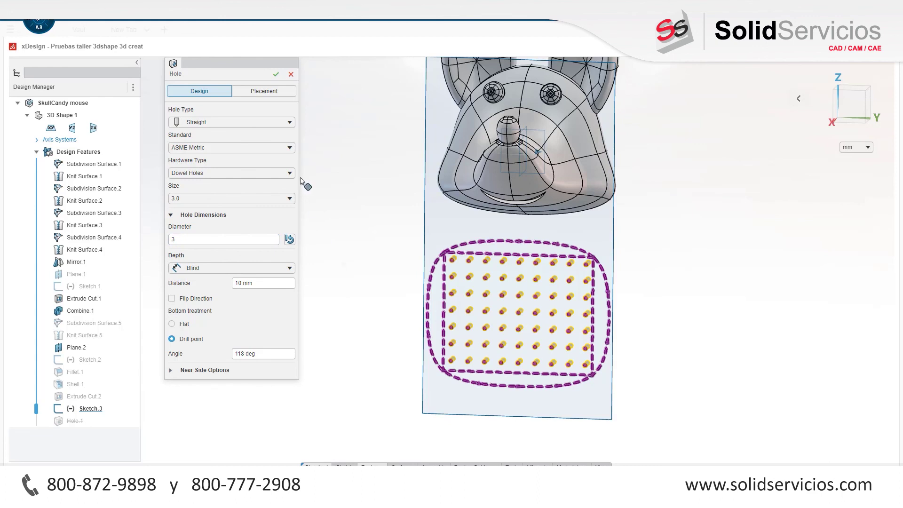
left_click(276, 76)
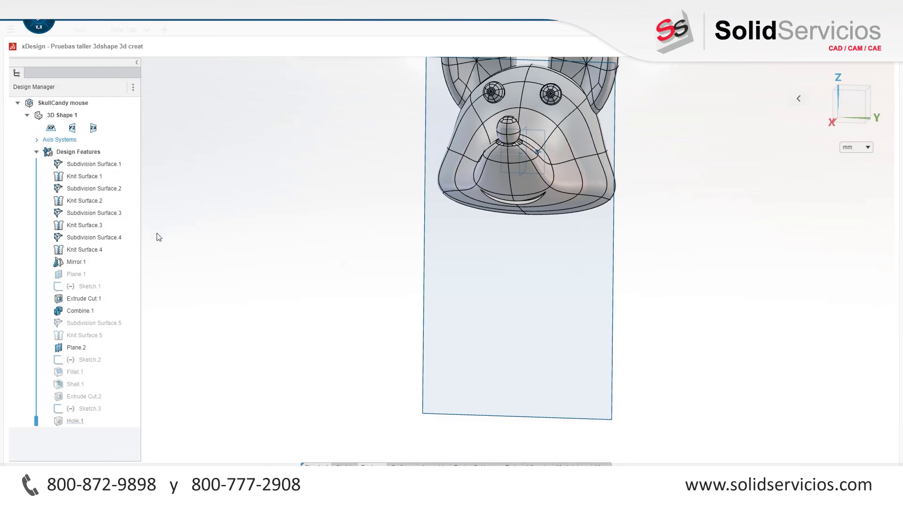
Orbit the model through three-quarter, side and front views to inspect the 3 mm hole grid
left_click(86, 324)
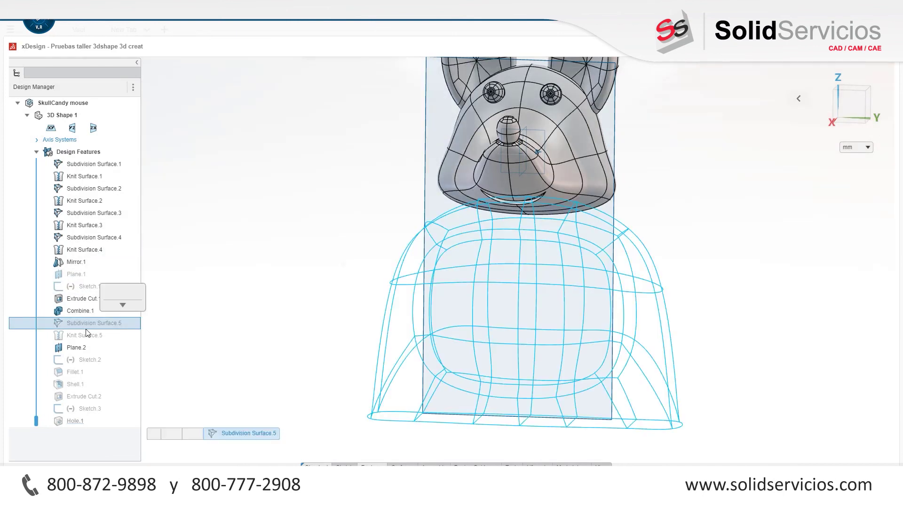
left_click(213, 341)
mouse_move(297, 350)
middle_mouse_down()
mouse_move(309, 357)
mouse_move(241, 372)
mouse_move(306, 337)
middle_mouse_up()
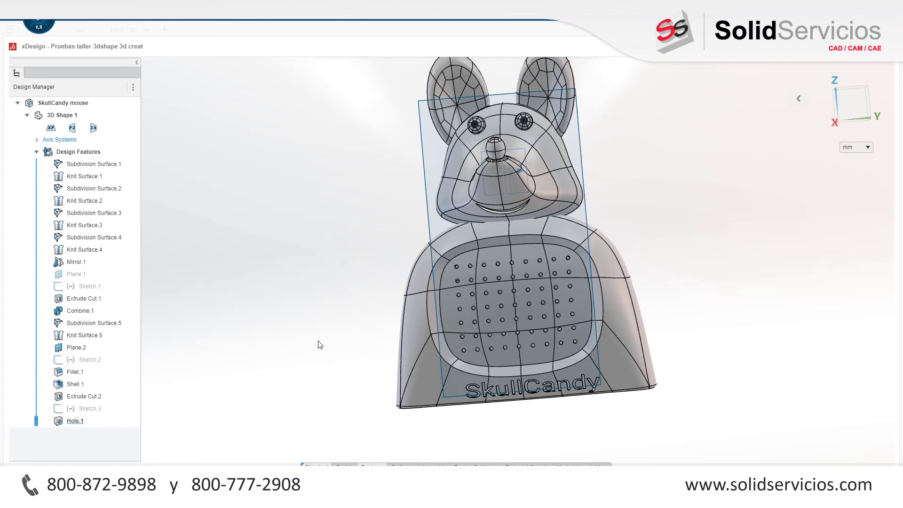
mouse_move(252, 383)
middle_mouse_down()
mouse_move(164, 368)
mouse_move(174, 365)
middle_mouse_up()
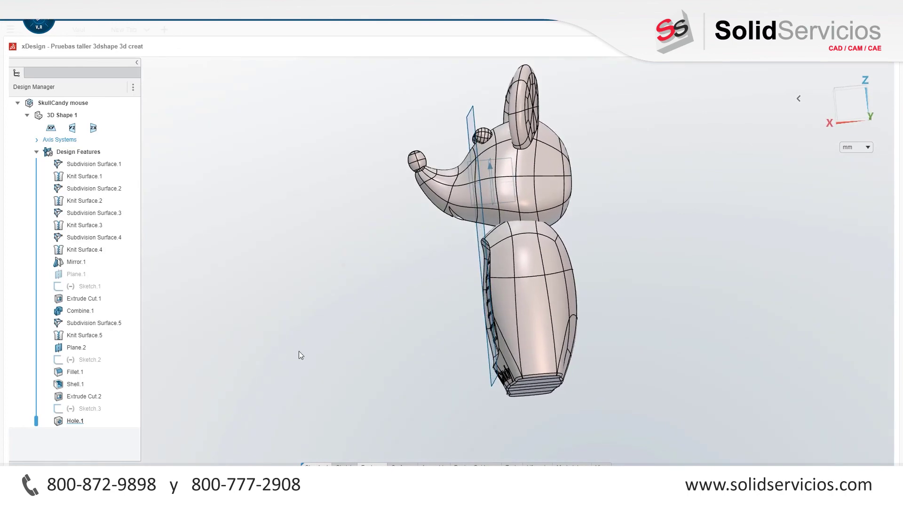
mouse_move(300, 353)
middle_mouse_down()
mouse_move(360, 379)
mouse_move(344, 357)
mouse_move(426, 354)
mouse_move(550, 379)
mouse_move(436, 361)
mouse_move(370, 365)
mouse_move(458, 357)
middle_mouse_up()
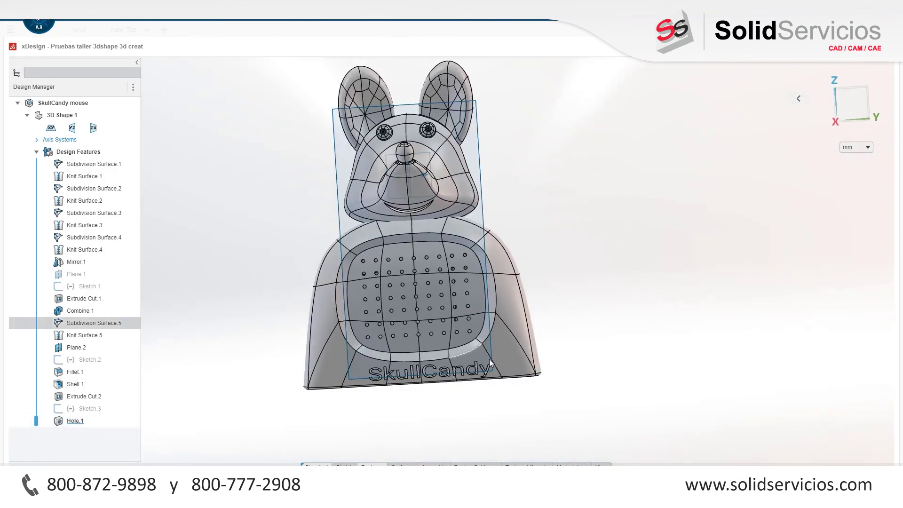
Zoom and tilt to view the model slightly from above, then save it with Ctrl+S
scroll(444, 266, "up", 2)
scroll(446, 287, "up", 2)
scroll(463, 264, "up", 2)
scroll(463, 264, "down", 3)
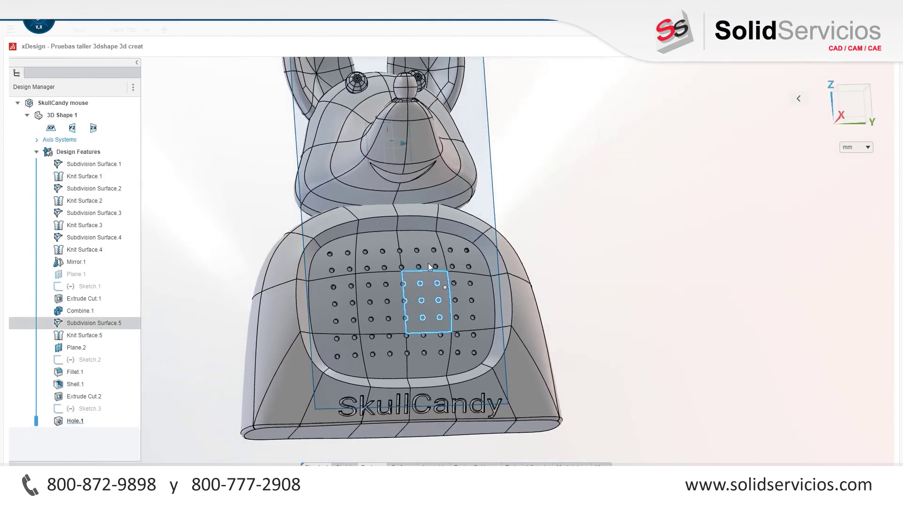
middle_click_drag(428, 263, 276, 249)
middle_click_drag(263, 235, 266, 255)
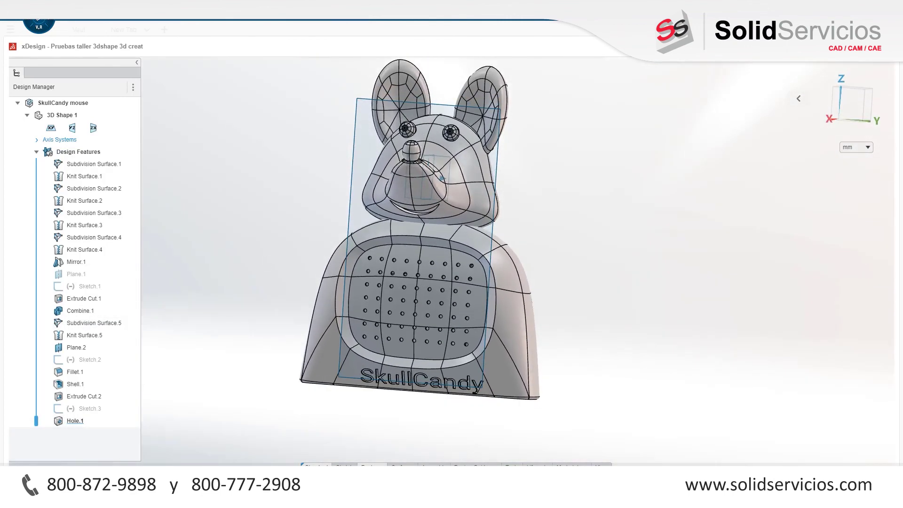
key("ctrl+s")
Hide Plane.2 and orbit the model to a clean view of the body
left_click(358, 139)
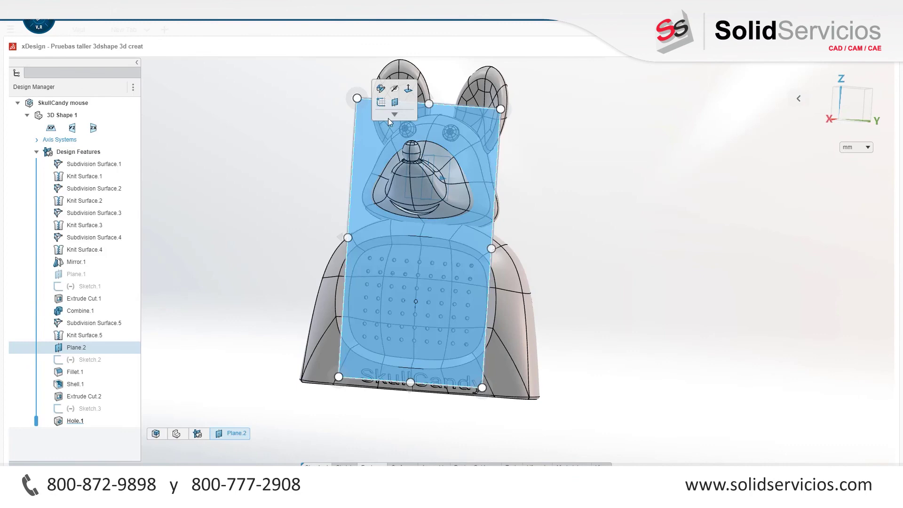
left_click(394, 89)
middle_click_drag(308, 205, 320, 218)
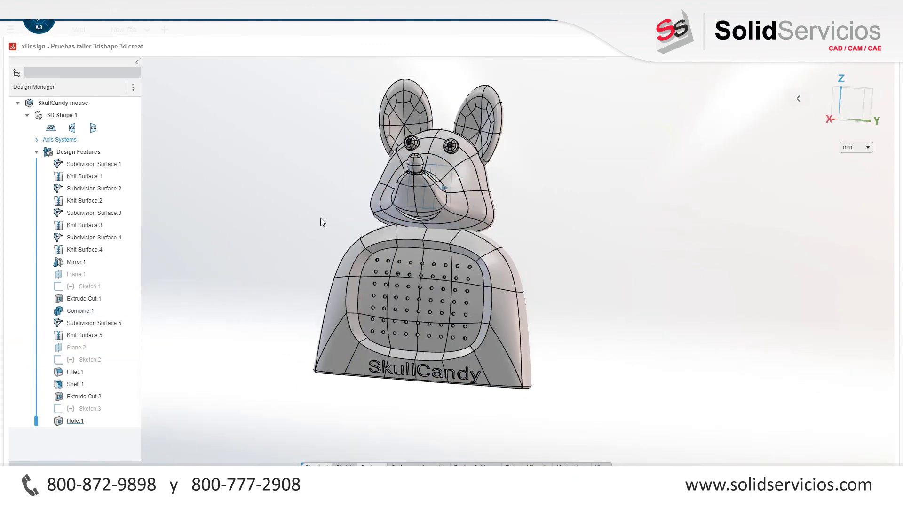
left_click(93, 128)
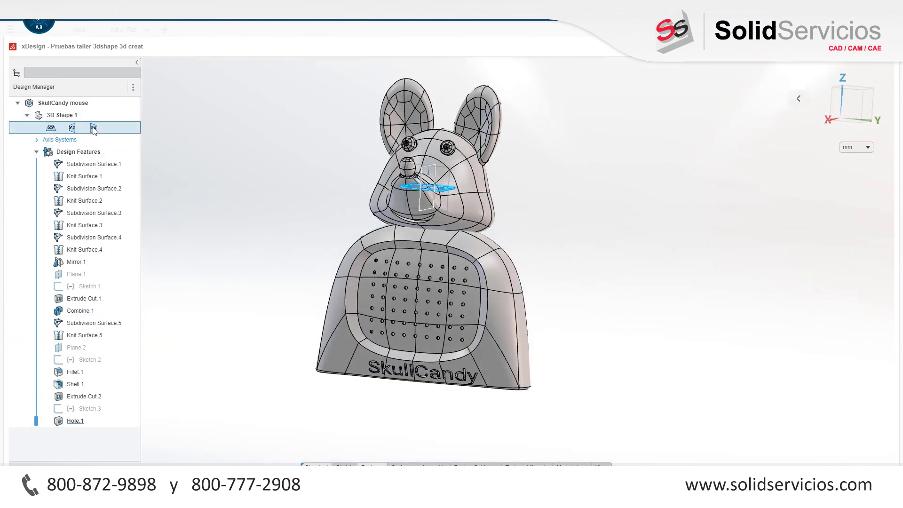
left_click(288, 215)
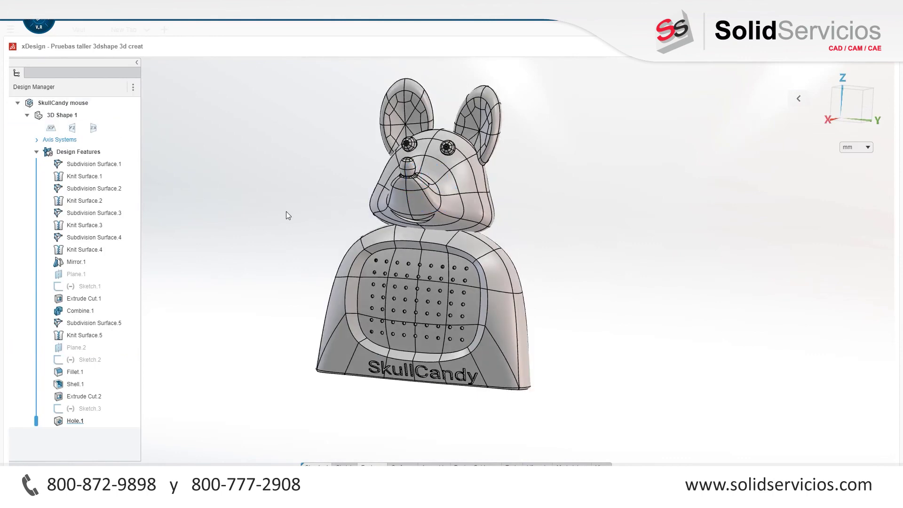
middle_click_drag(286, 211, 318, 318)
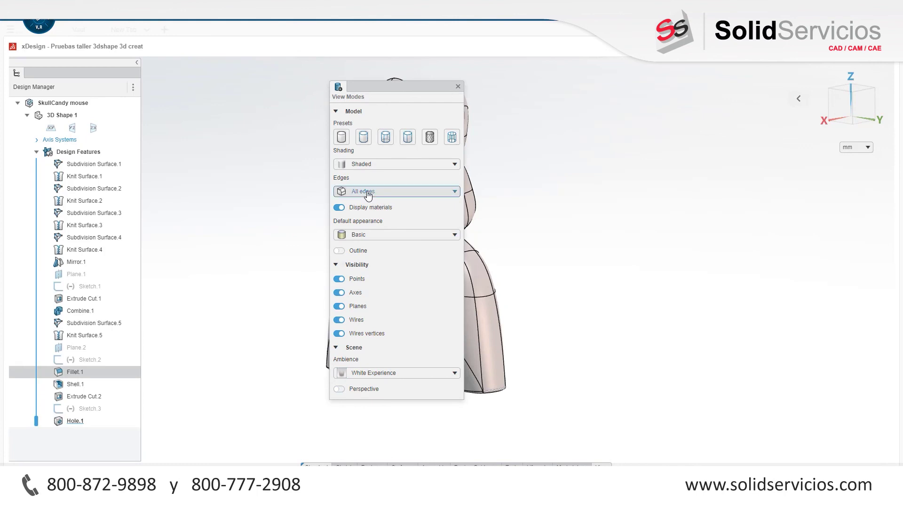
Set display to No edges with Copper default appearance, close the settings and orbit slightly
left_click(368, 191)
left_click(361, 202)
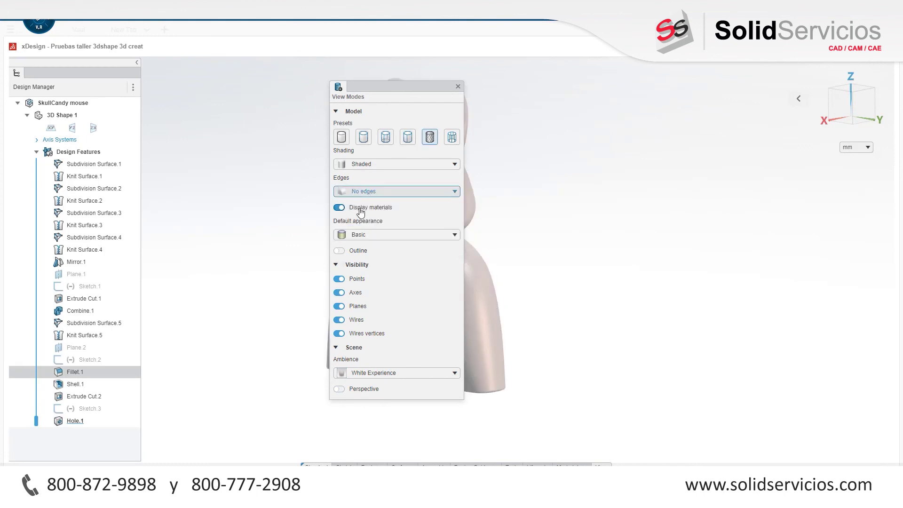
left_click(358, 234)
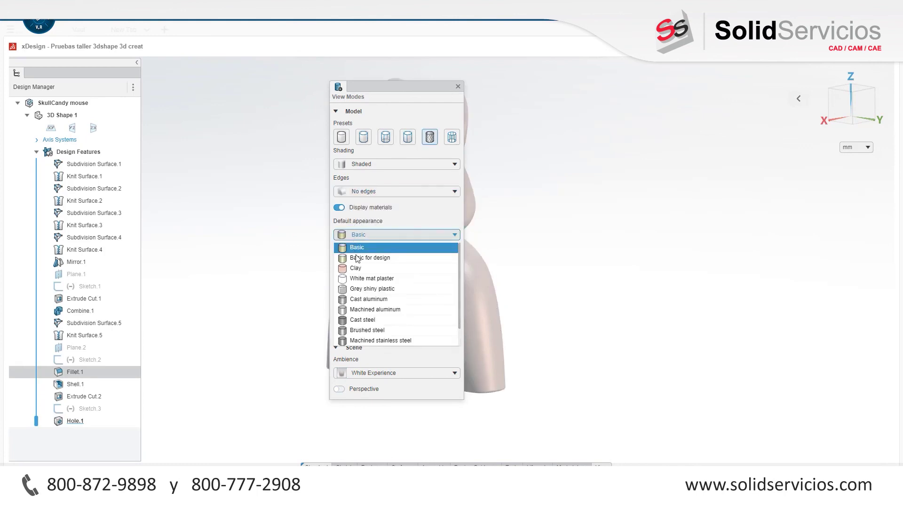
scroll(386, 296, "down", 1)
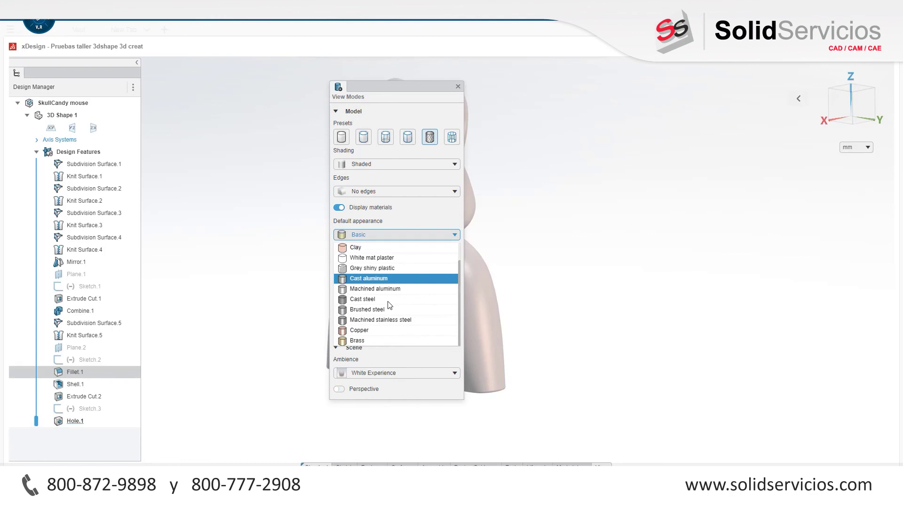
left_click(365, 335)
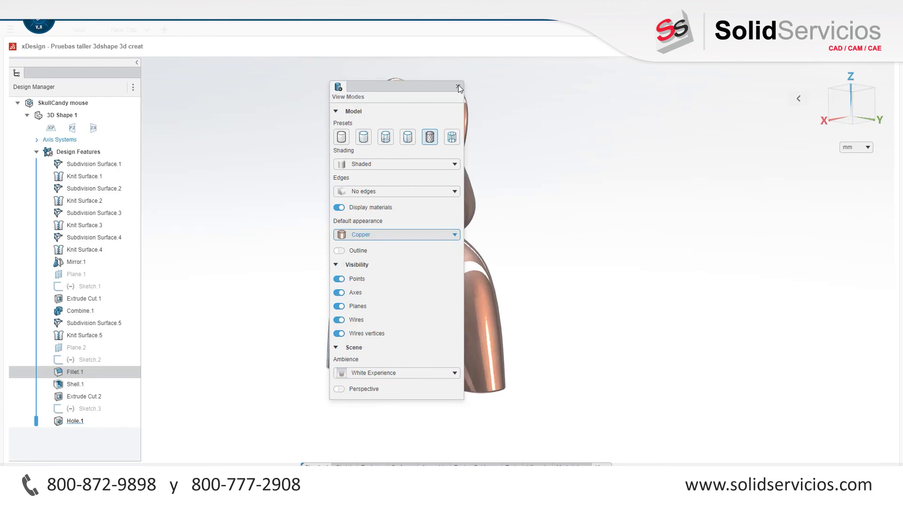
left_click(318, 190)
mouse_move(320, 250)
middle_mouse_down()
mouse_move(366, 235)
mouse_move(413, 294)
middle_mouse_up()
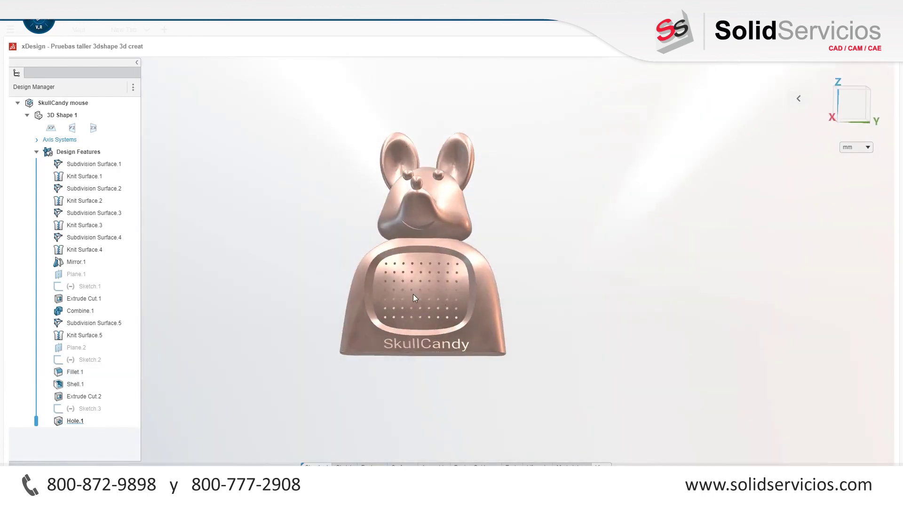